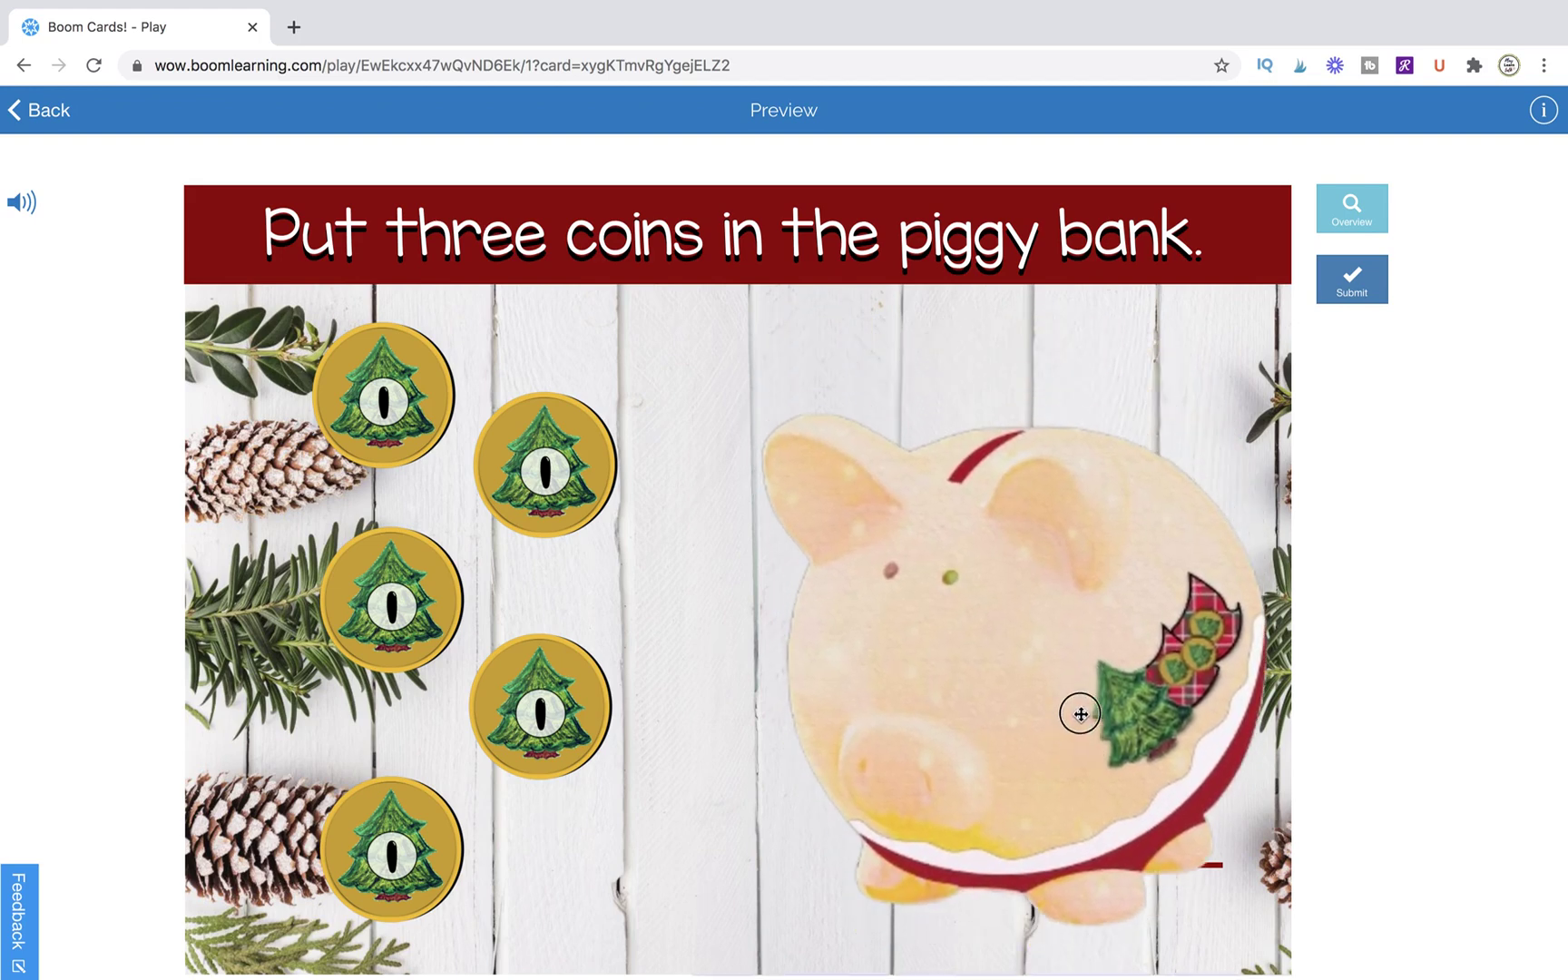
In Preview, drag all five coins onto the pig, then lift the pig to check them and set it back.
{"action": "left_click_drag", "start_coordinate": [1078, 660], "coordinate": [1091, 758]}
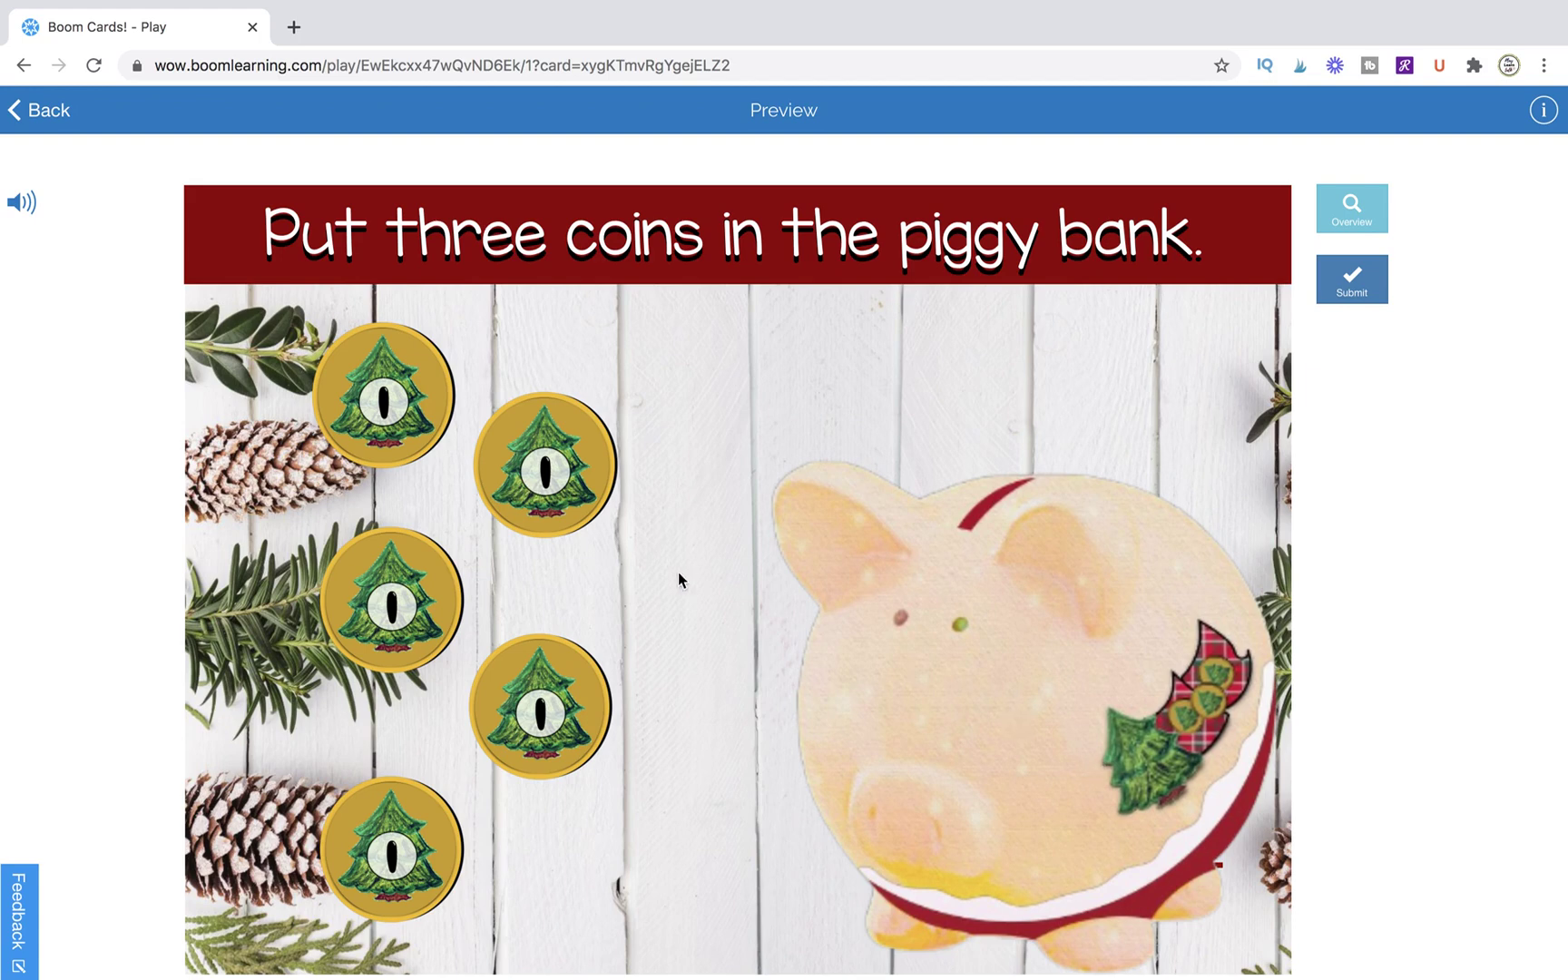
{"action": "left_click_drag", "start_coordinate": [568, 495], "coordinate": [951, 618]}
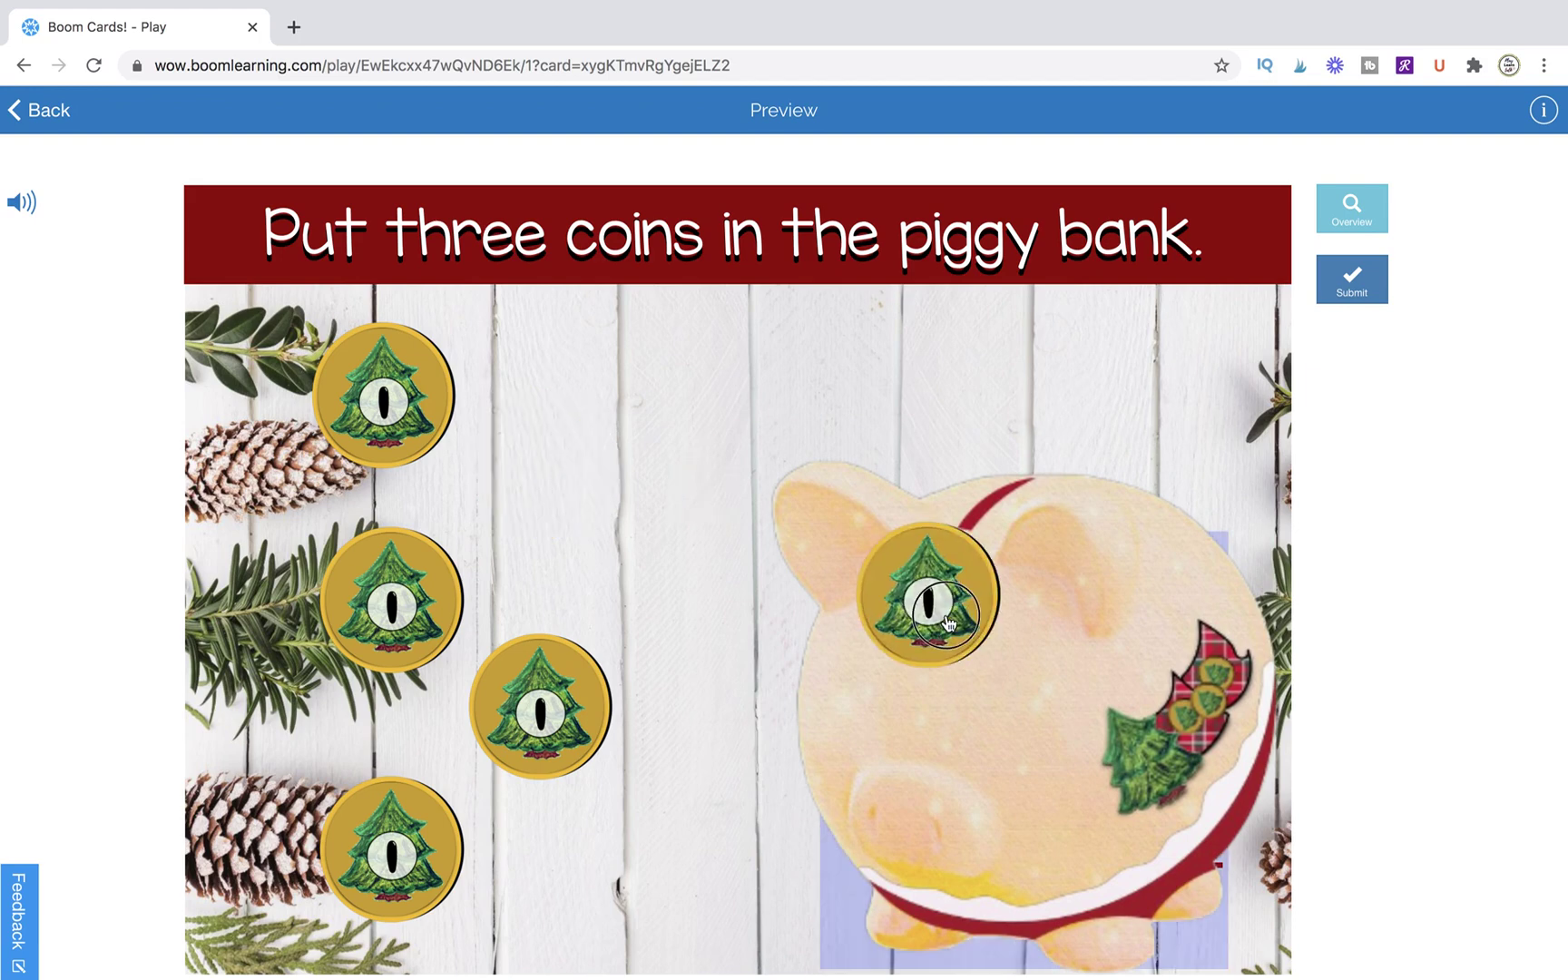
{"action": "left_click_drag", "start_coordinate": [388, 401], "coordinate": [1014, 713]}
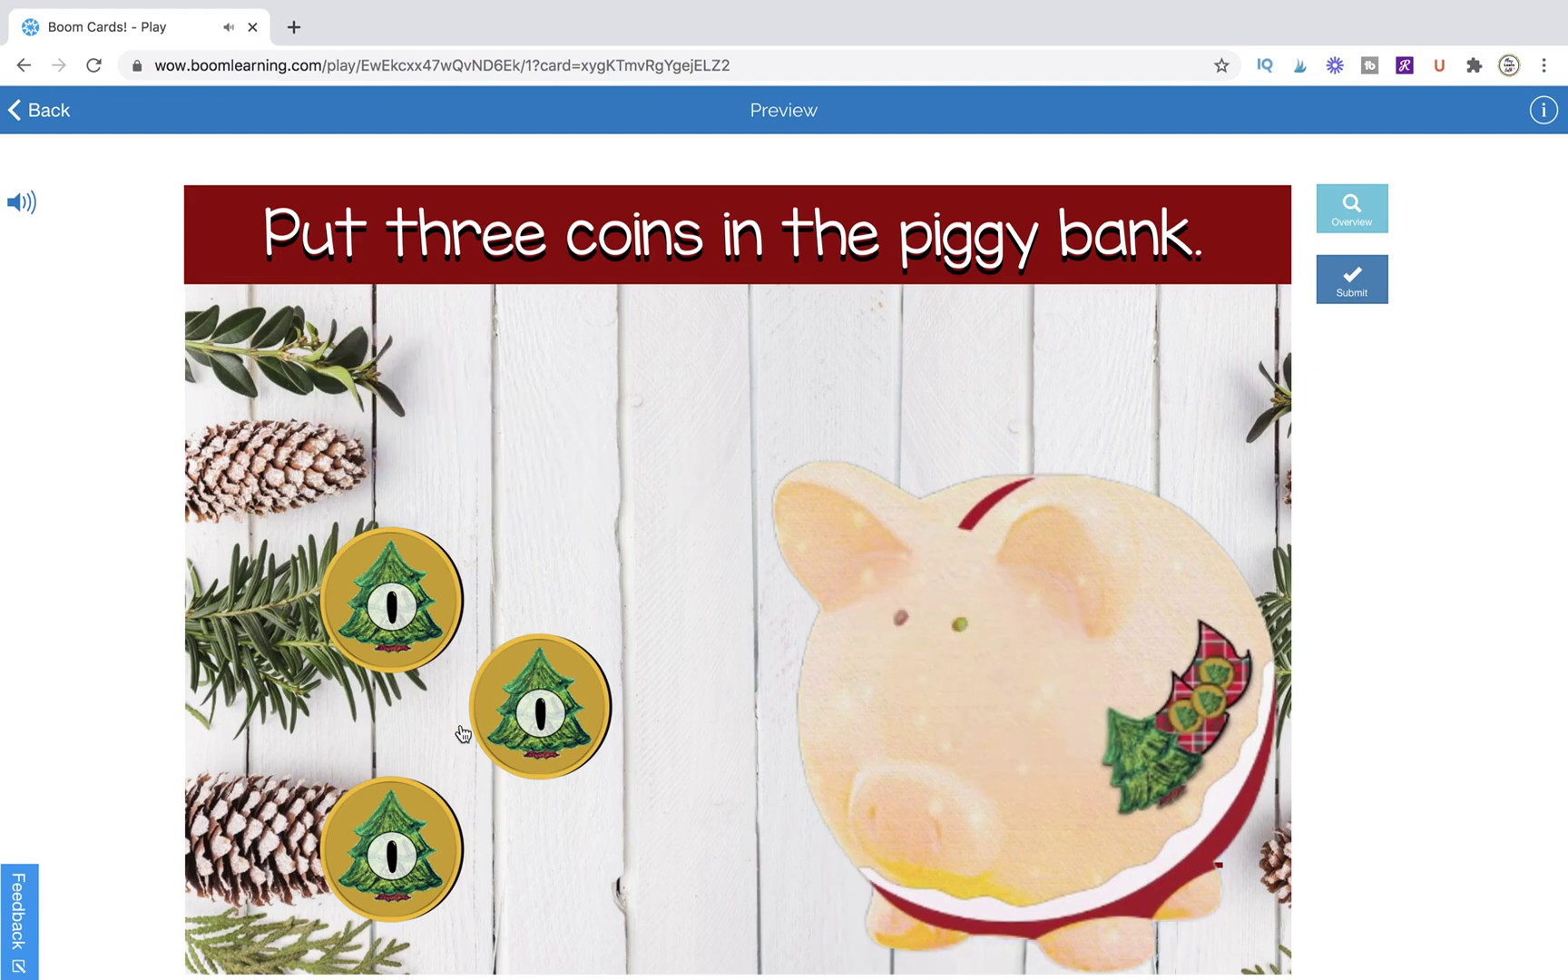
{"action": "left_click_drag", "start_coordinate": [557, 742], "coordinate": [1033, 737]}
{"action": "left_click_drag", "start_coordinate": [418, 610], "coordinate": [998, 718]}
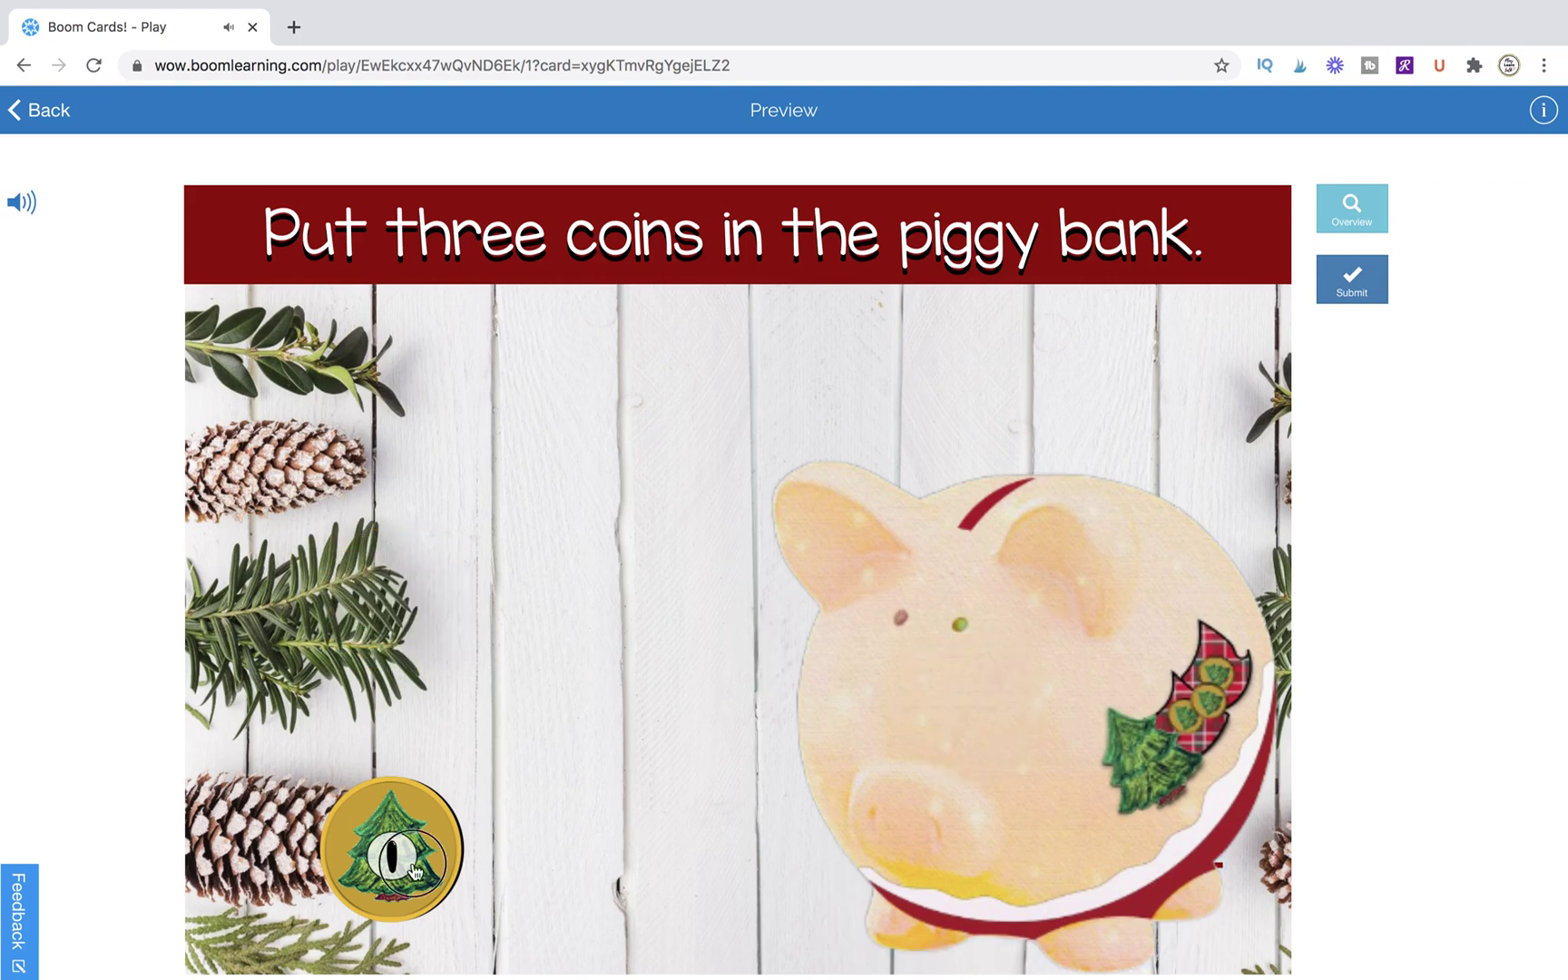
{"action": "left_click_drag", "start_coordinate": [413, 853], "coordinate": [1046, 743]}
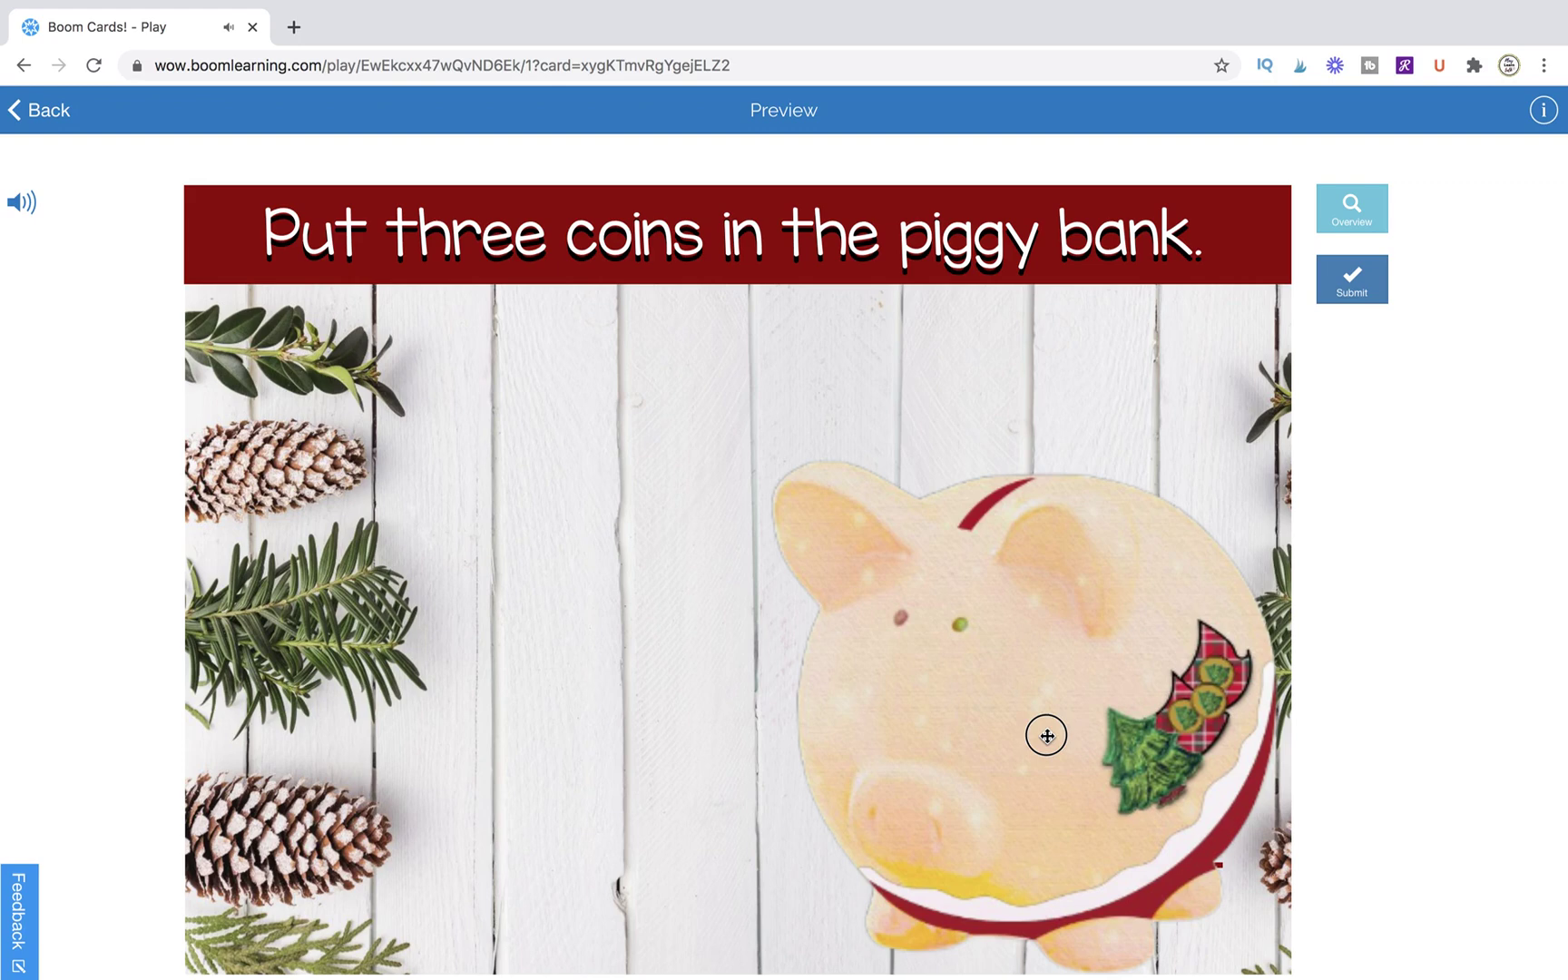
{"action": "left_click_drag", "start_coordinate": [1047, 736], "coordinate": [1049, 393]}
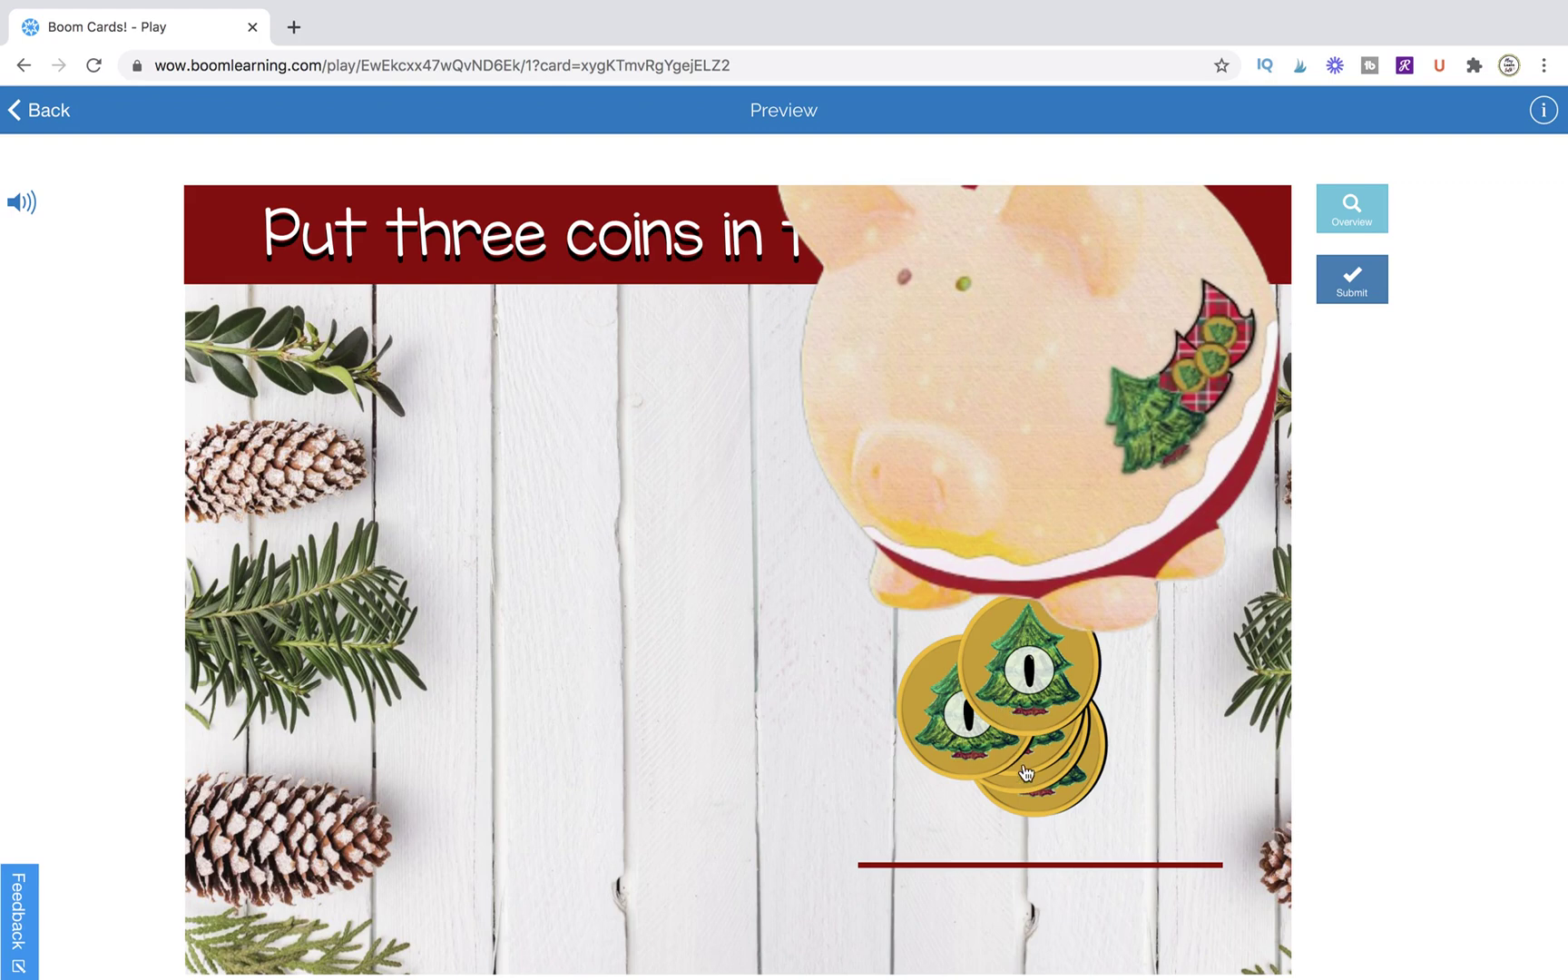
{"action": "left_click_drag", "start_coordinate": [1012, 397], "coordinate": [1002, 686]}
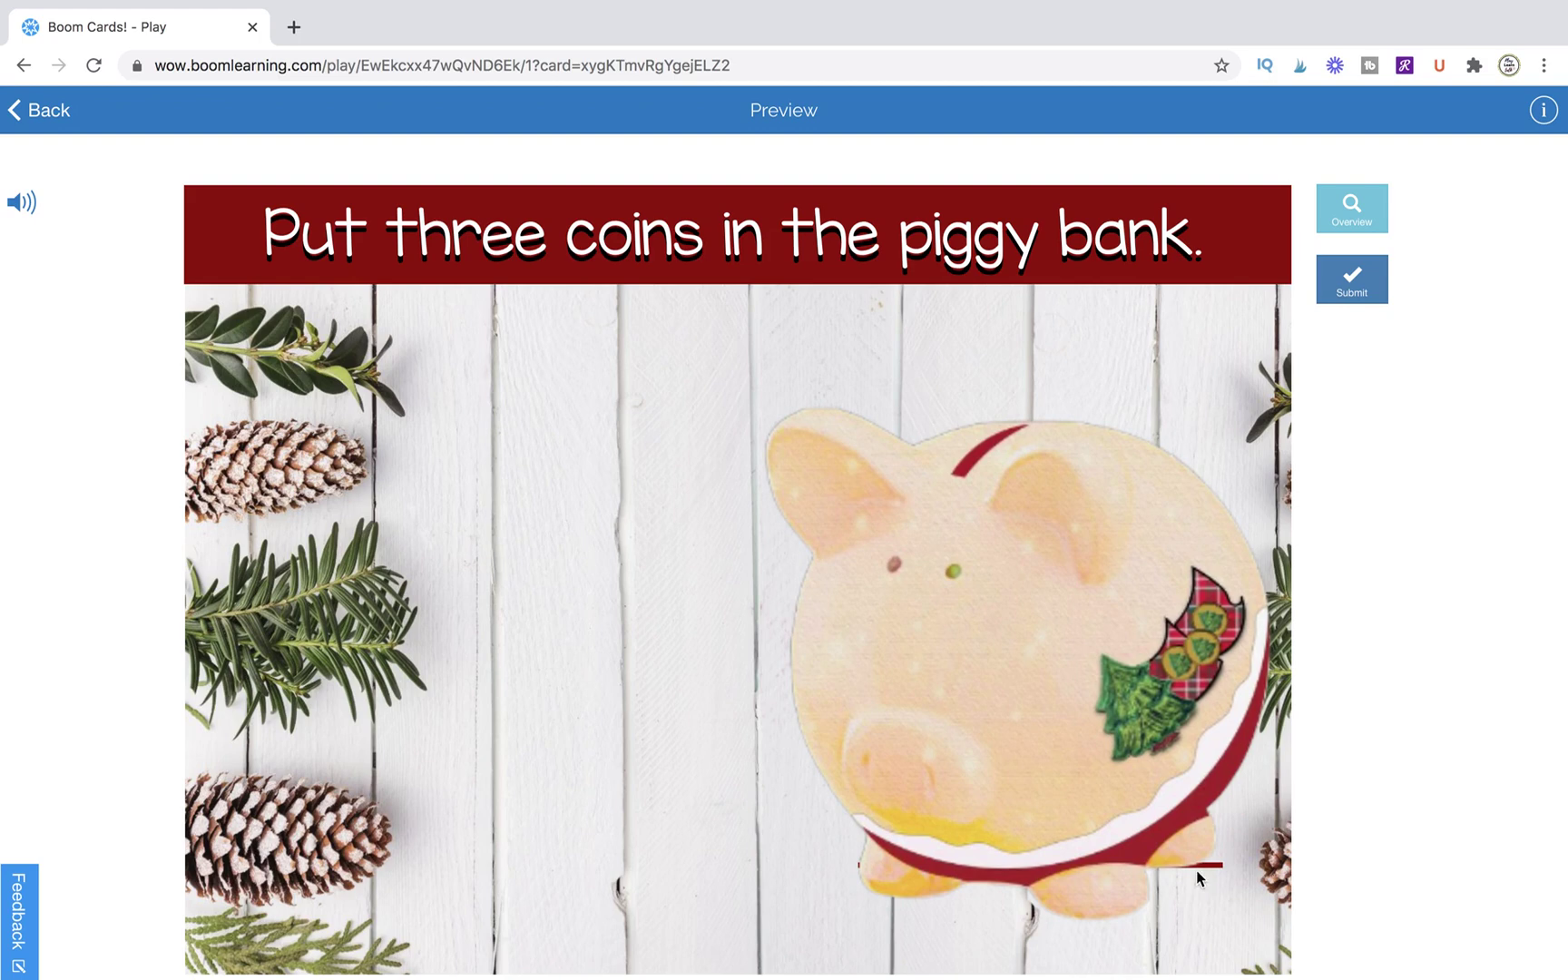
Submit the five-coin answer, then lift the pig and pull two coins back out of the bank.
{"action": "left_click", "coordinate": [1369, 295]}
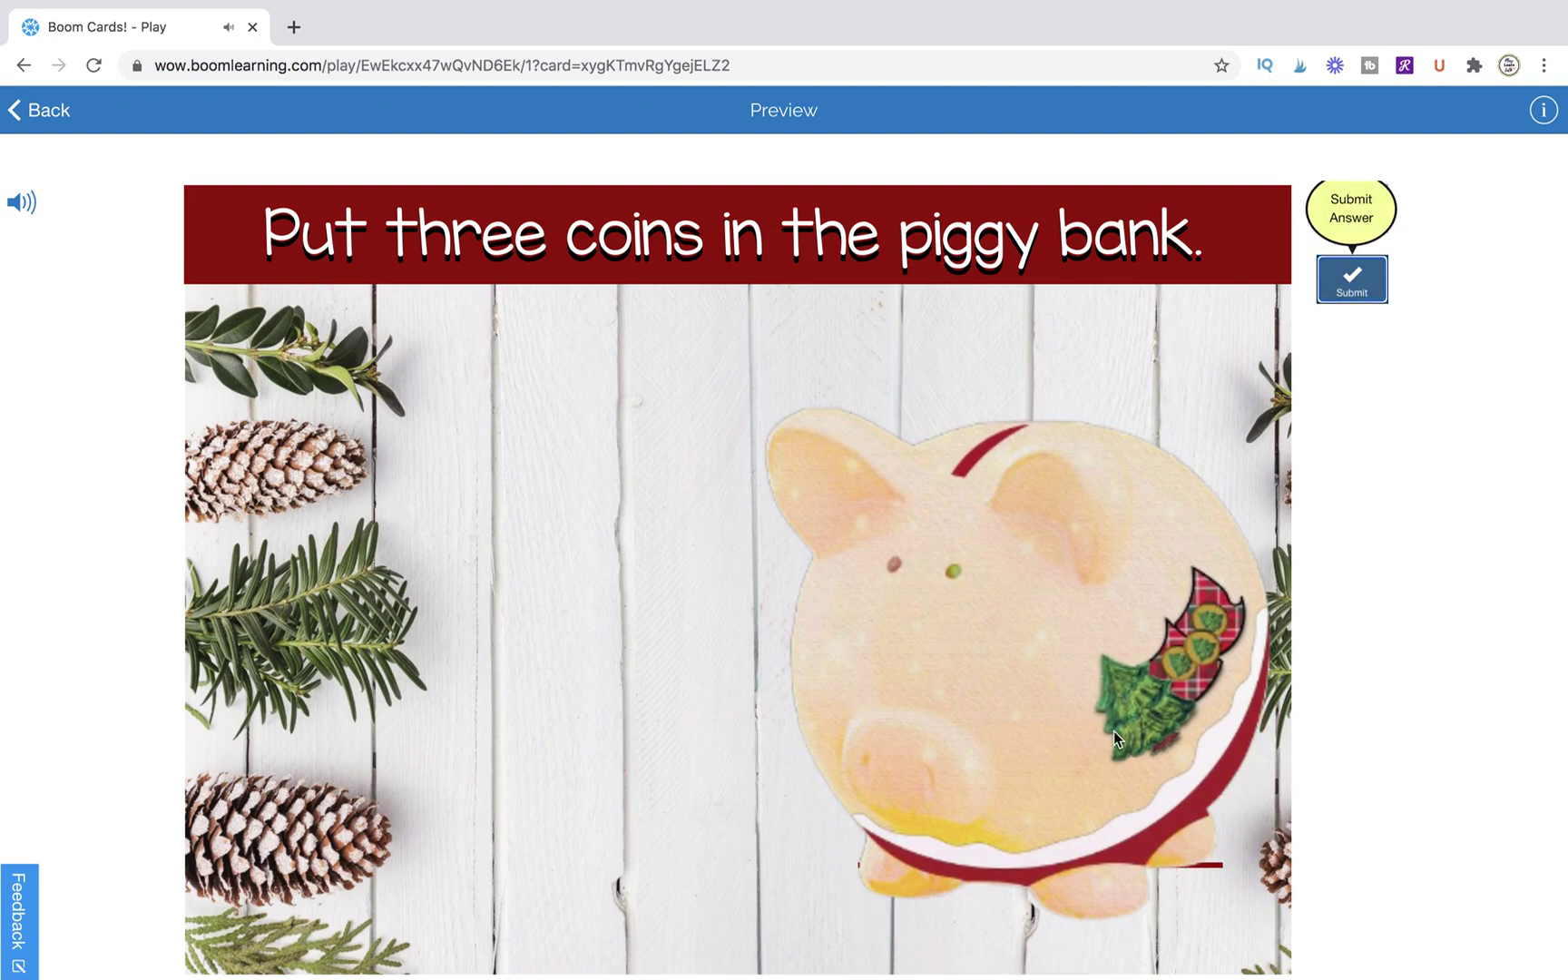
{"action": "left_click_drag", "start_coordinate": [1096, 692], "coordinate": [1095, 525]}
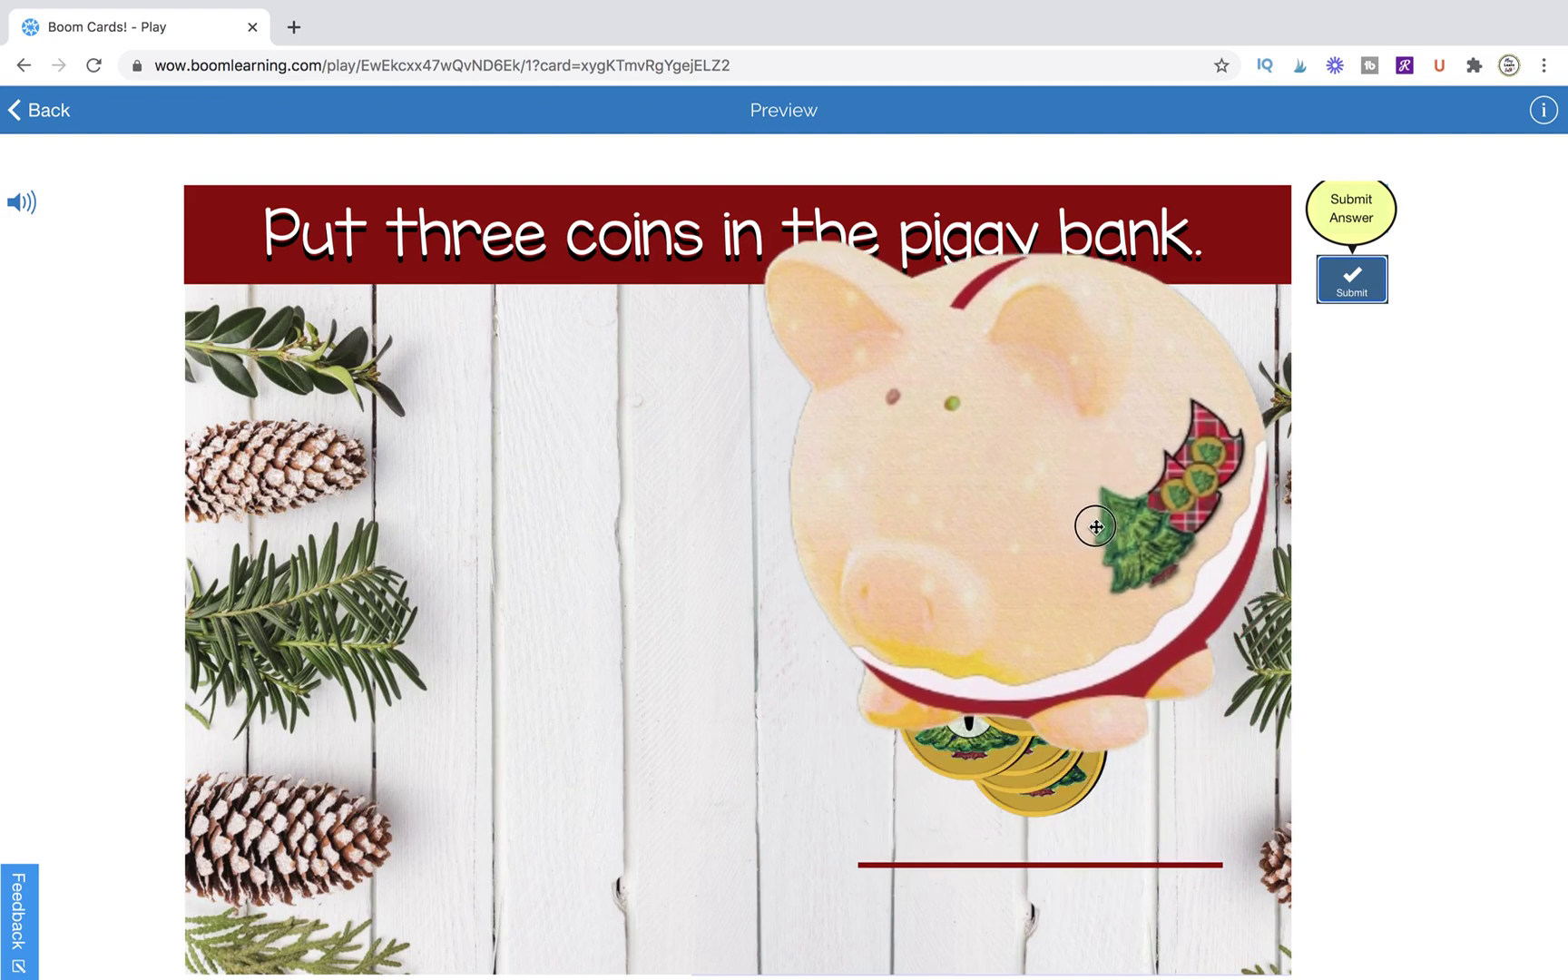
{"action": "left_click_drag", "start_coordinate": [1027, 798], "coordinate": [761, 810]}
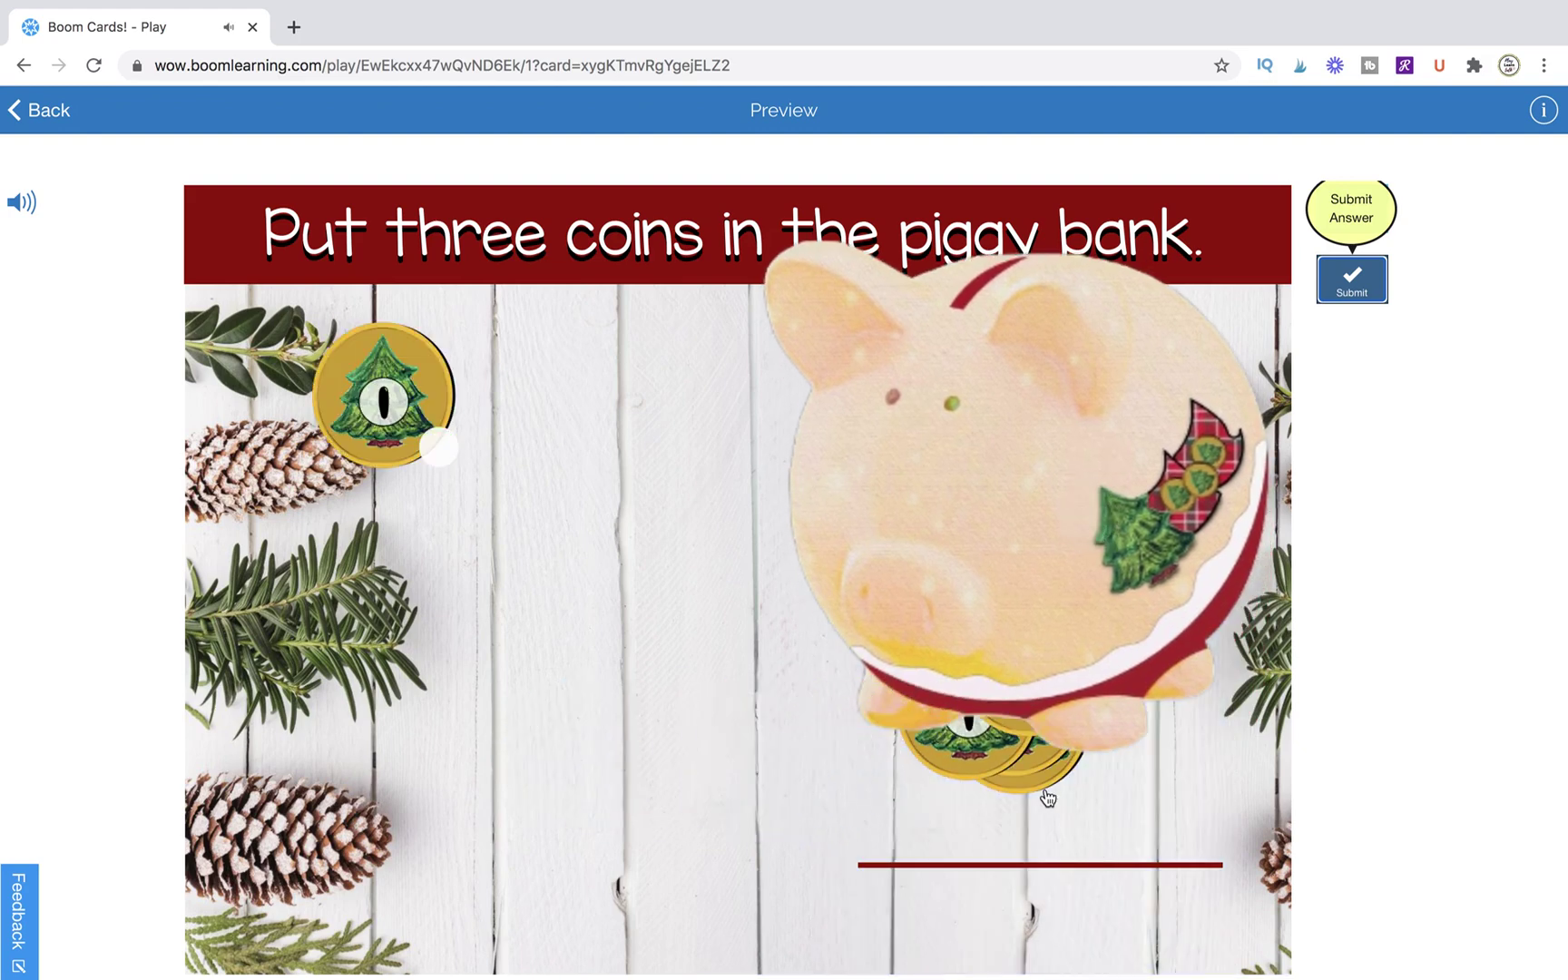
{"action": "left_click_drag", "start_coordinate": [1025, 799], "coordinate": [441, 899]}
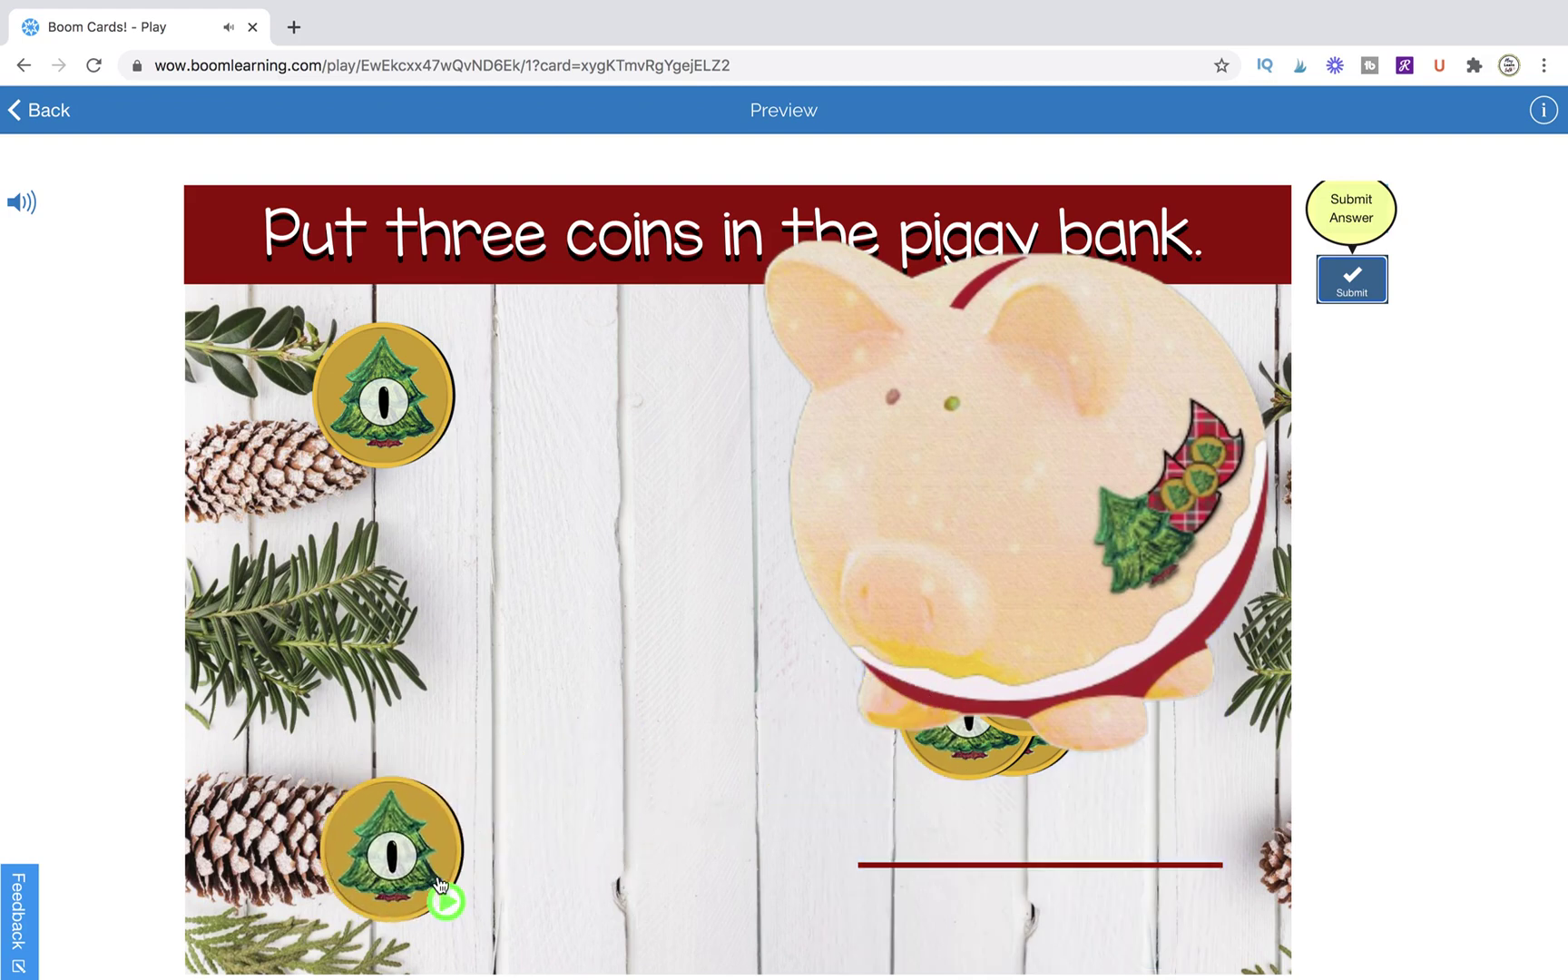
{"action": "mouse_move", "coordinate": [1058, 485]}
{"action": "left_mouse_down"}
{"action": "mouse_move", "coordinate": [1061, 630]}
{"action": "mouse_move", "coordinate": [1057, 471]}
{"action": "left_mouse_up"}
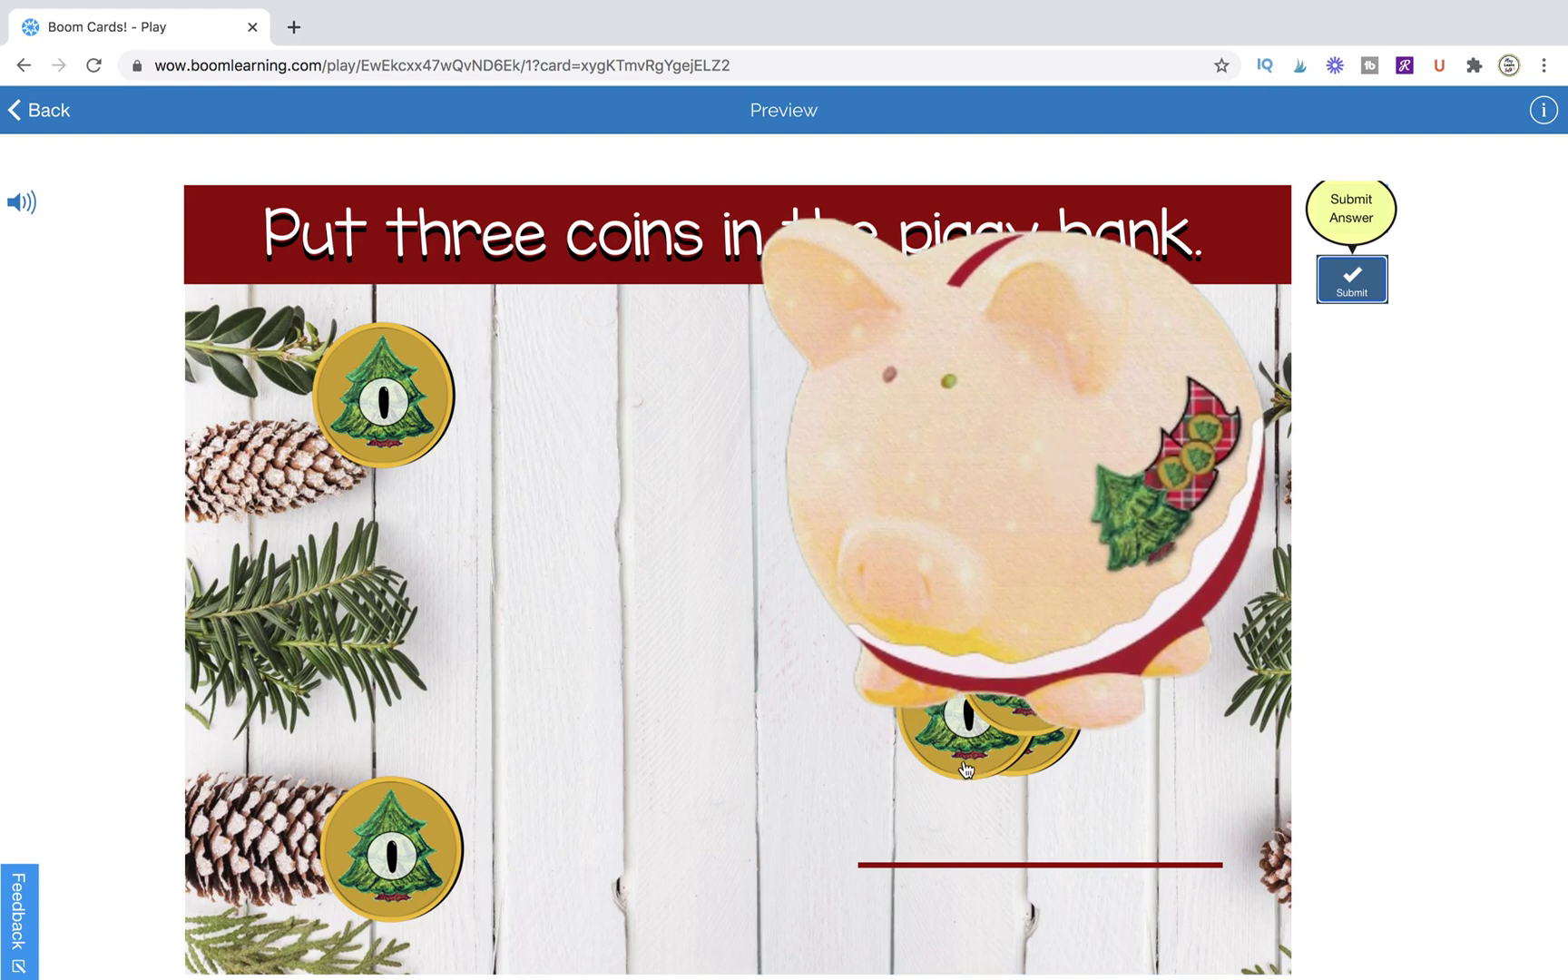
Place three coins on the red marker line, cover them with the pig, and resubmit.
{"action": "left_click_drag", "start_coordinate": [965, 761], "coordinate": [941, 835]}
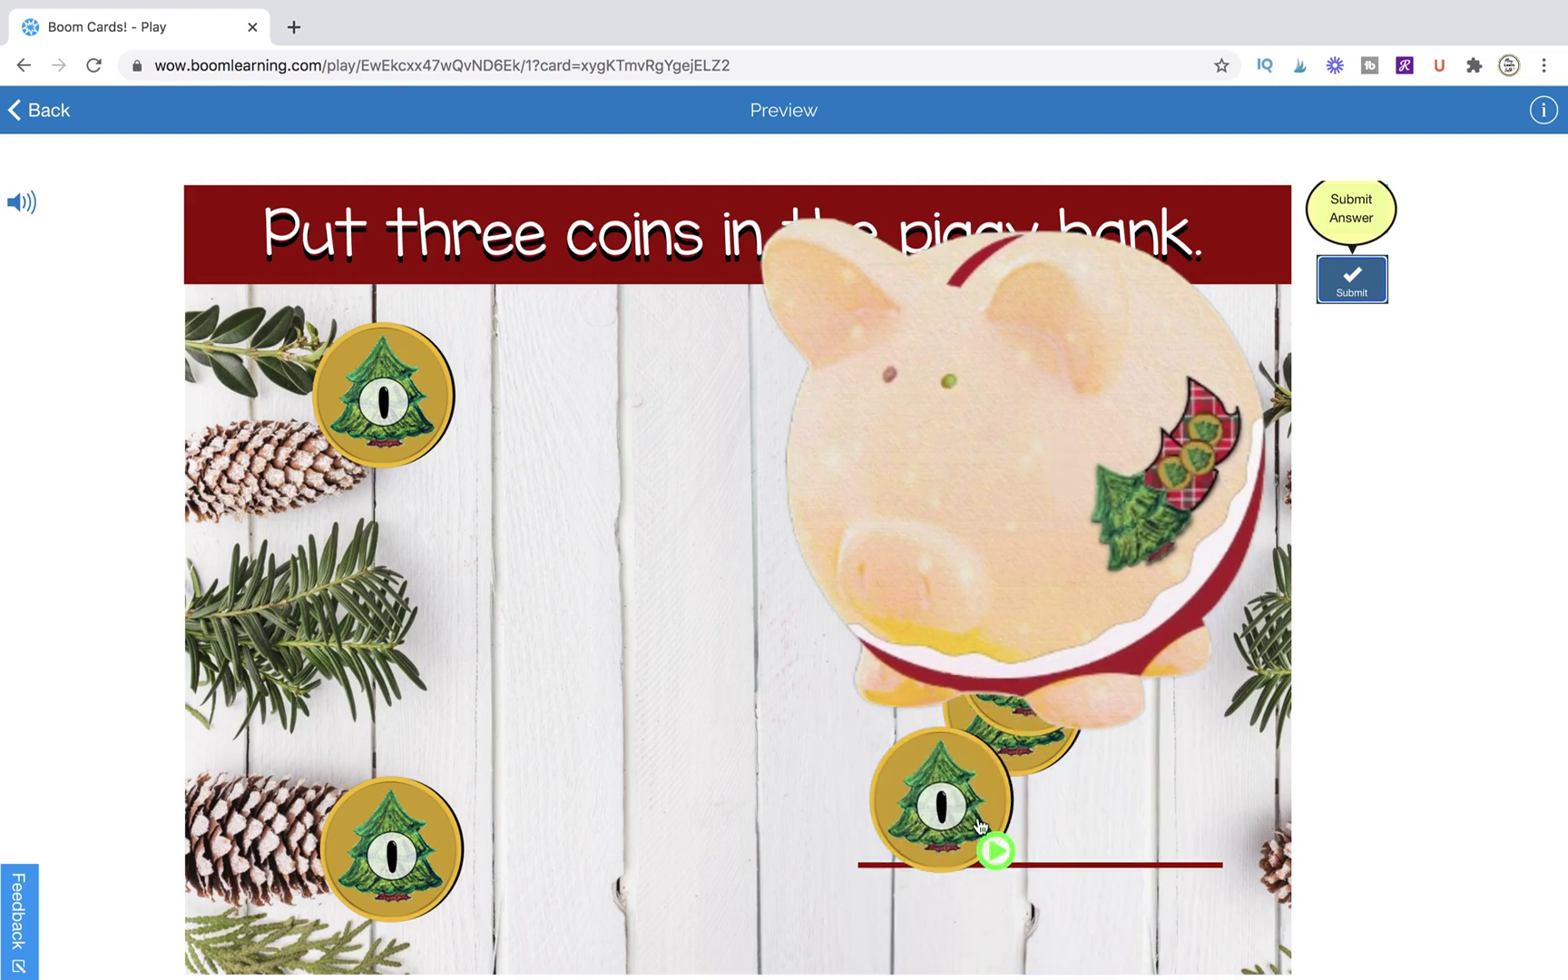
{"action": "left_click_drag", "start_coordinate": [1036, 759], "coordinate": [1153, 852]}
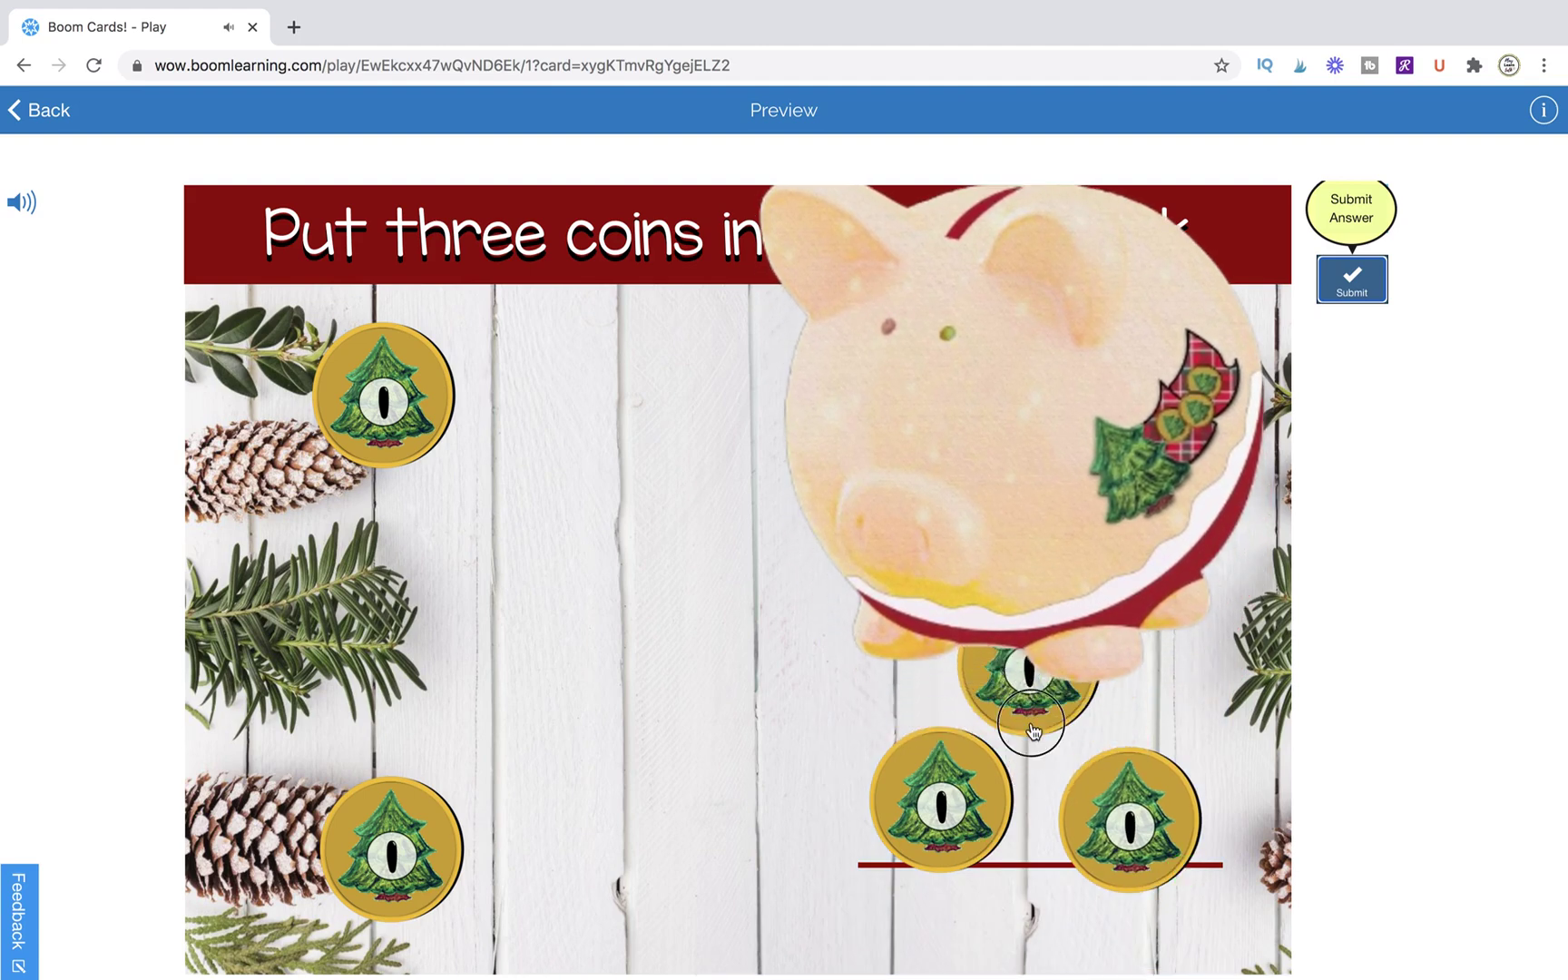
{"action": "left_click_drag", "start_coordinate": [1030, 725], "coordinate": [1040, 834]}
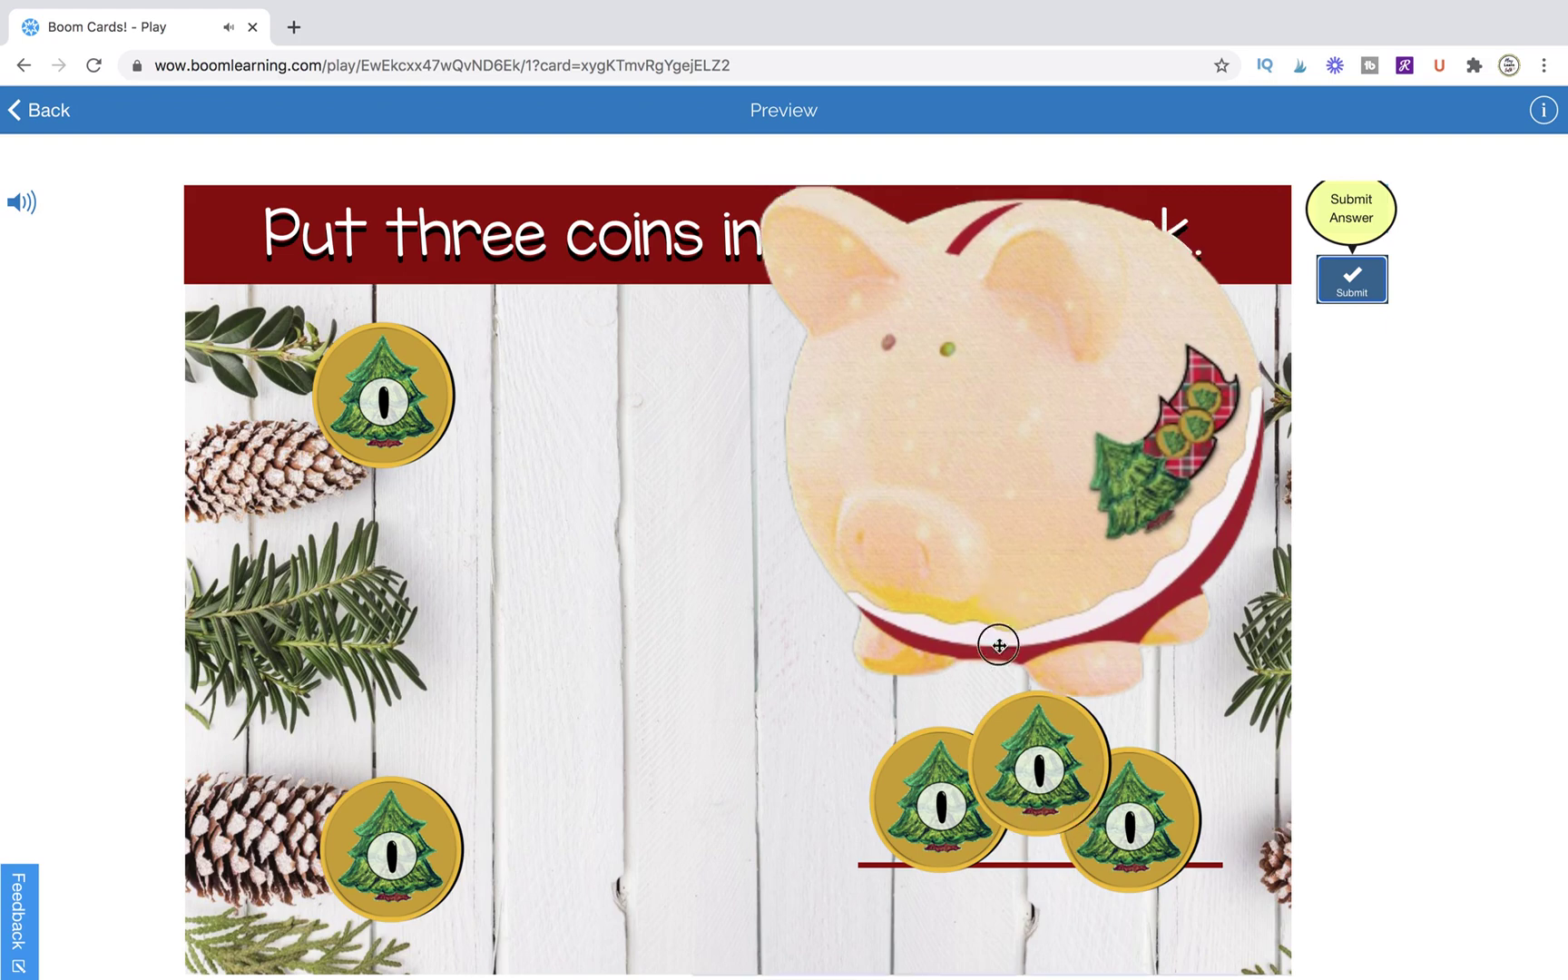
{"action": "left_click_drag", "start_coordinate": [997, 641], "coordinate": [1008, 837]}
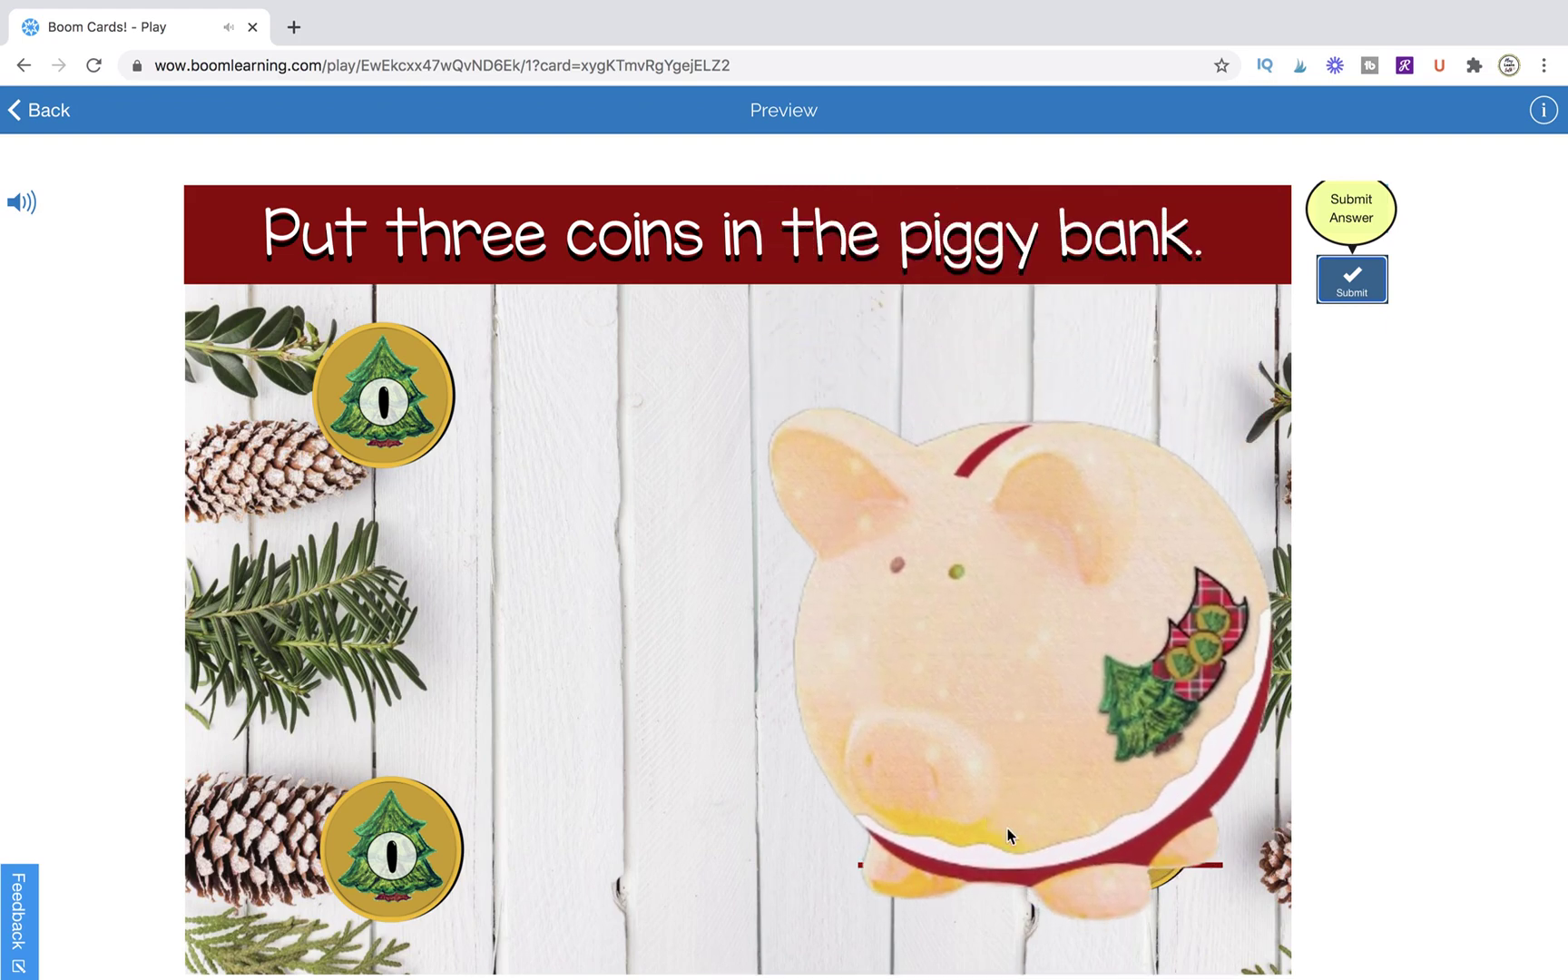
{"action": "left_click", "coordinate": [1352, 279]}
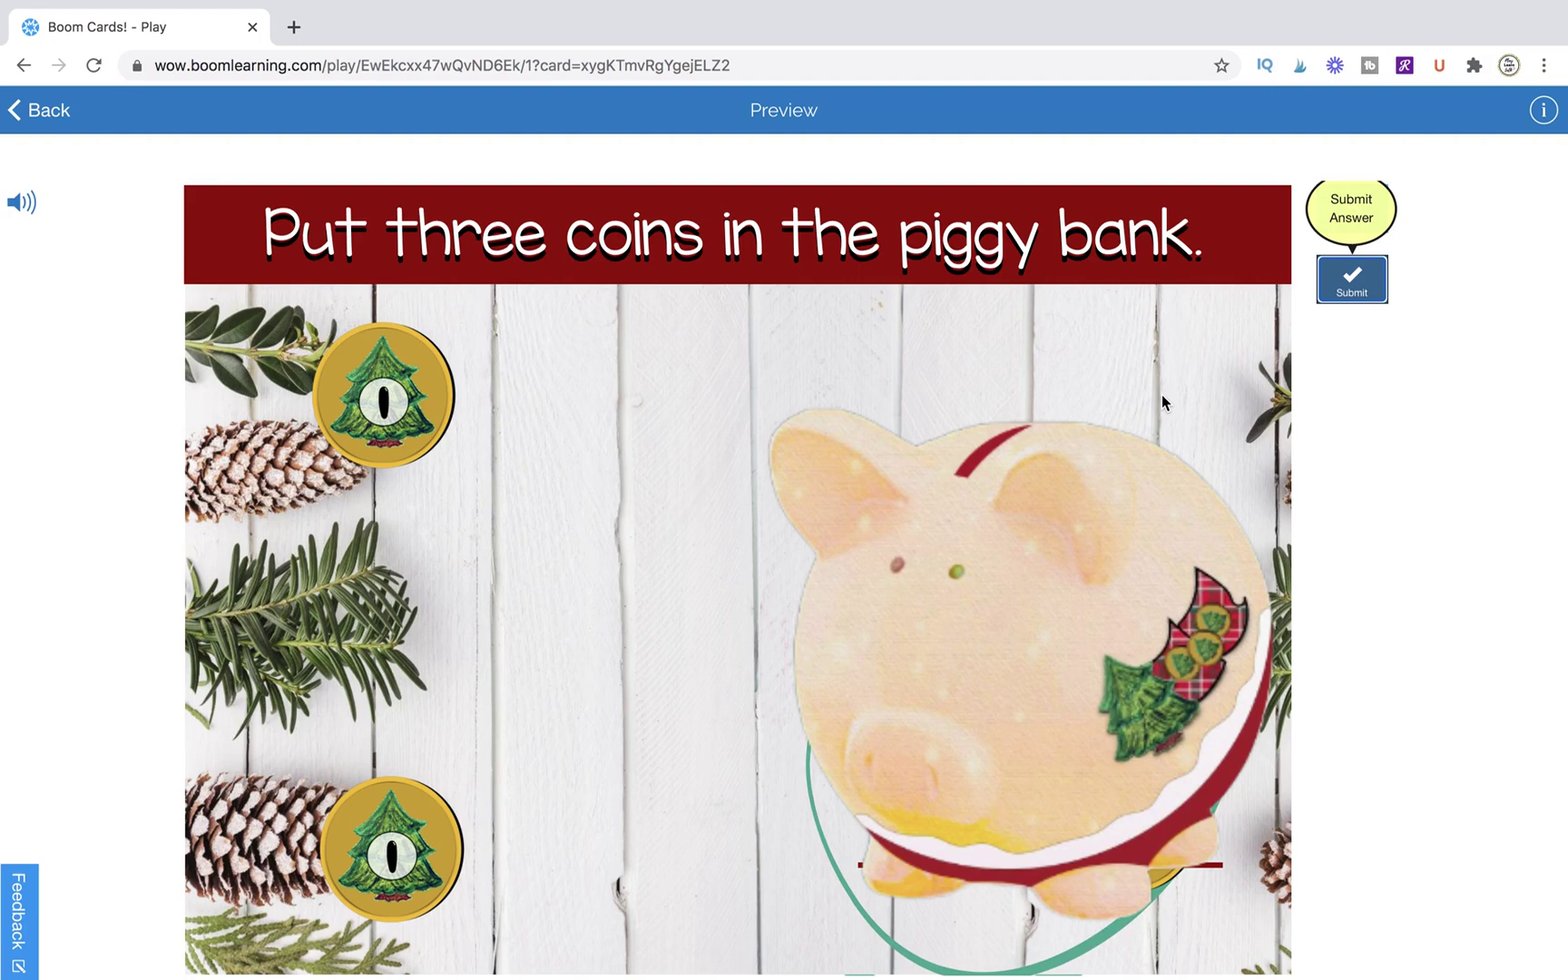
Quit the preview, duplicate the piggy-bank card 19, and open the new card 20.
{"action": "left_click", "coordinate": [54, 127]}
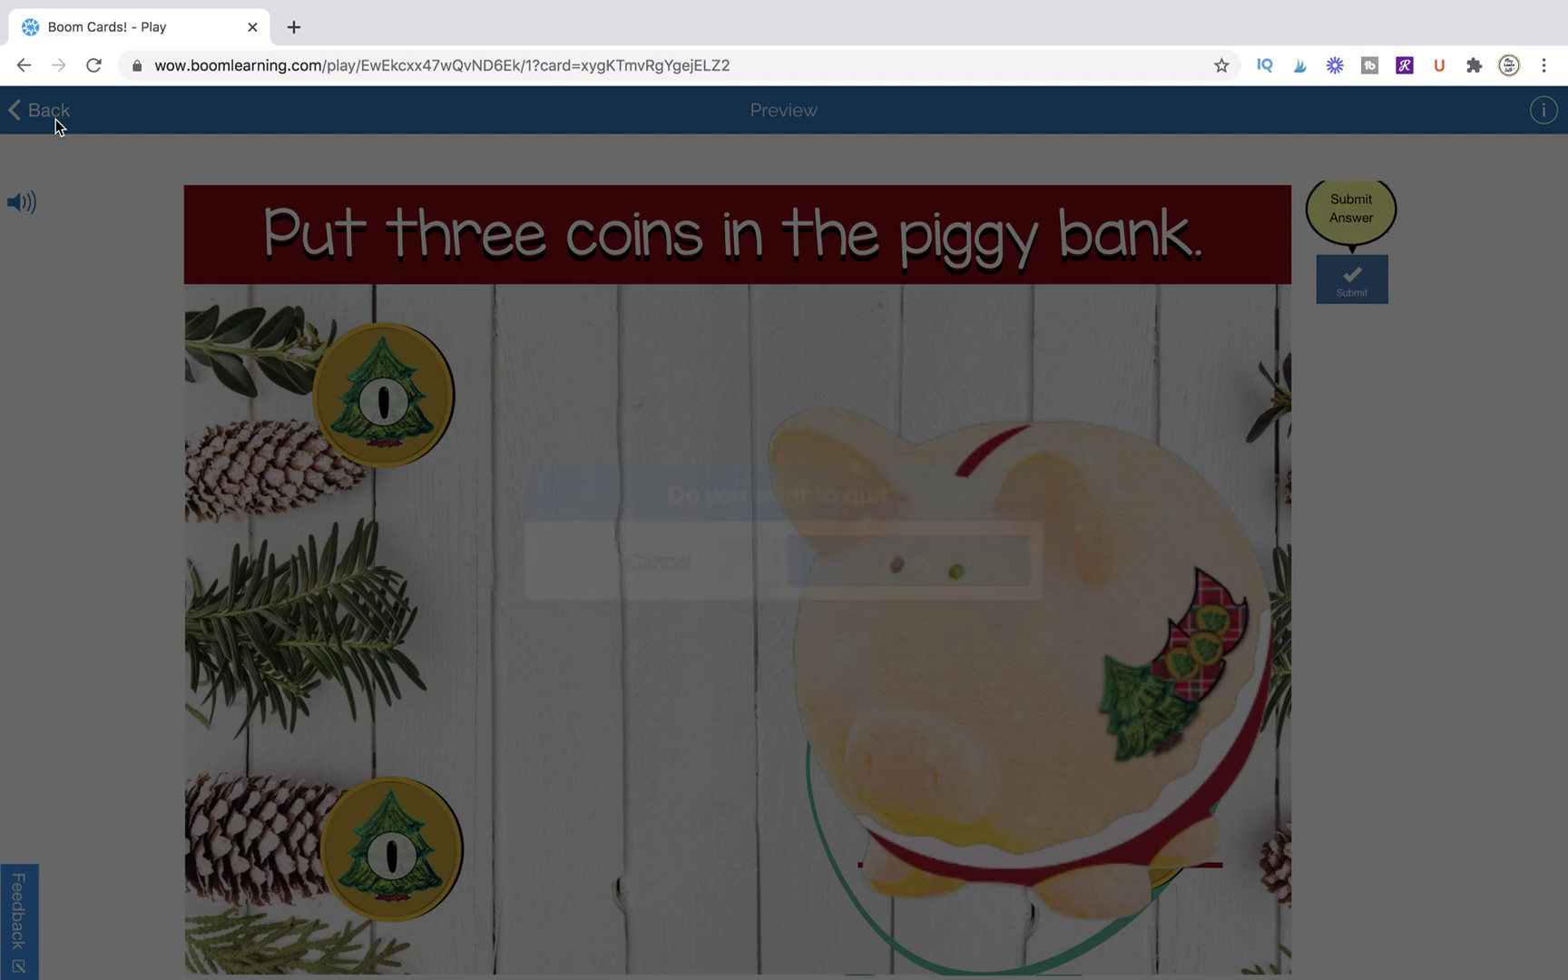
{"action": "key", "text": "Return"}
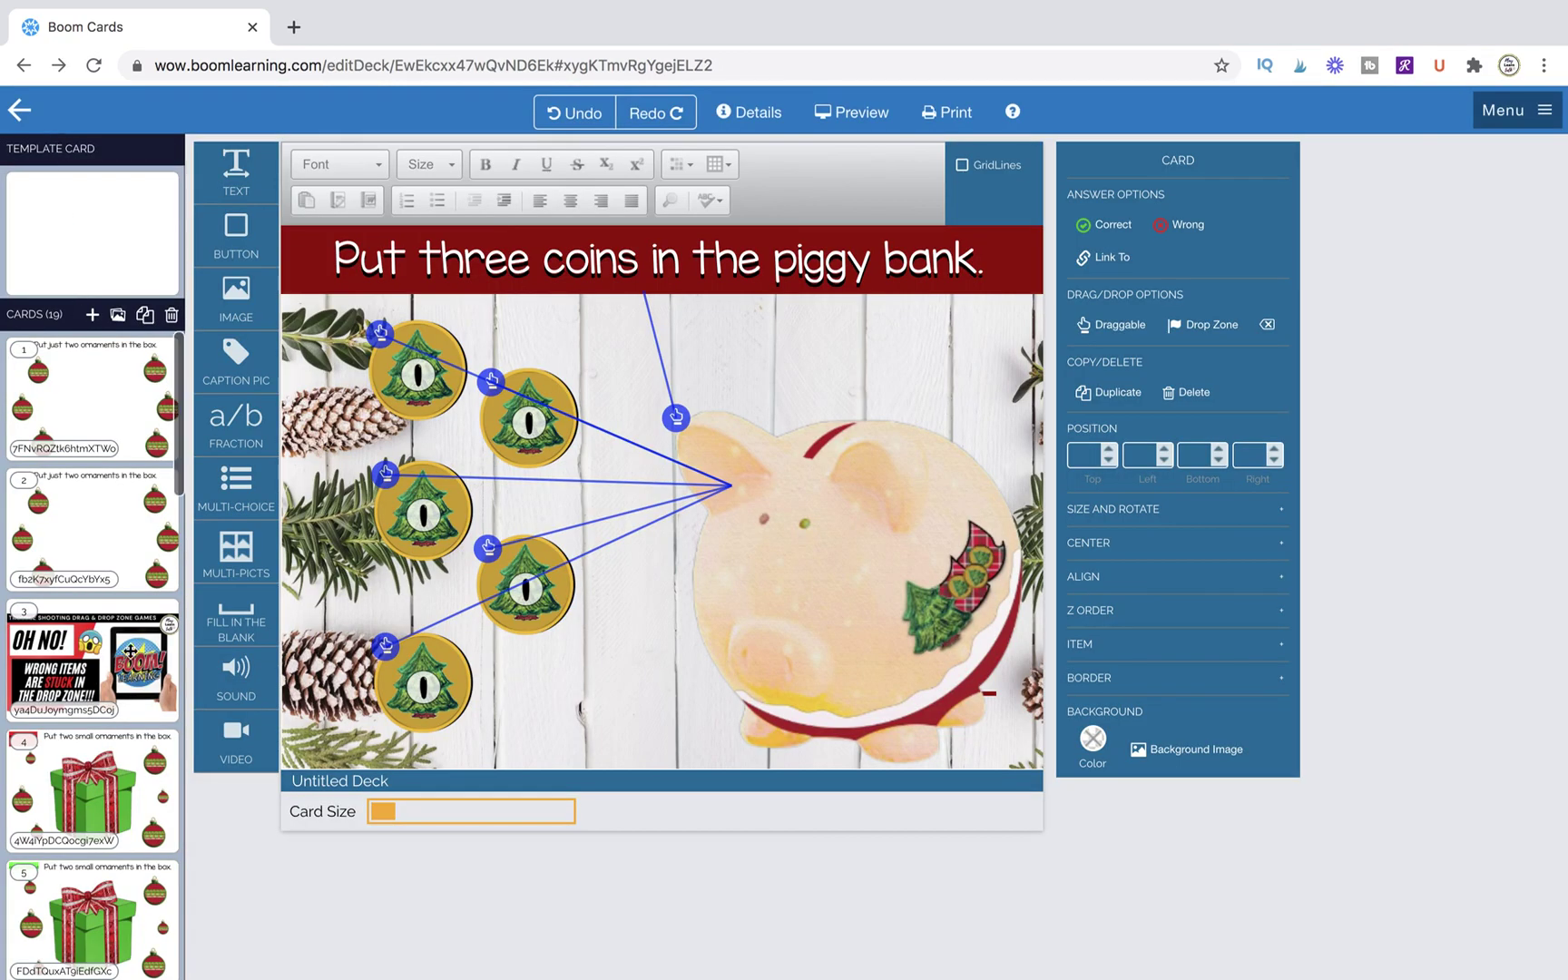
{"action": "scroll", "coordinate": [131, 650], "scroll_direction": "down", "scroll_amount": 20}
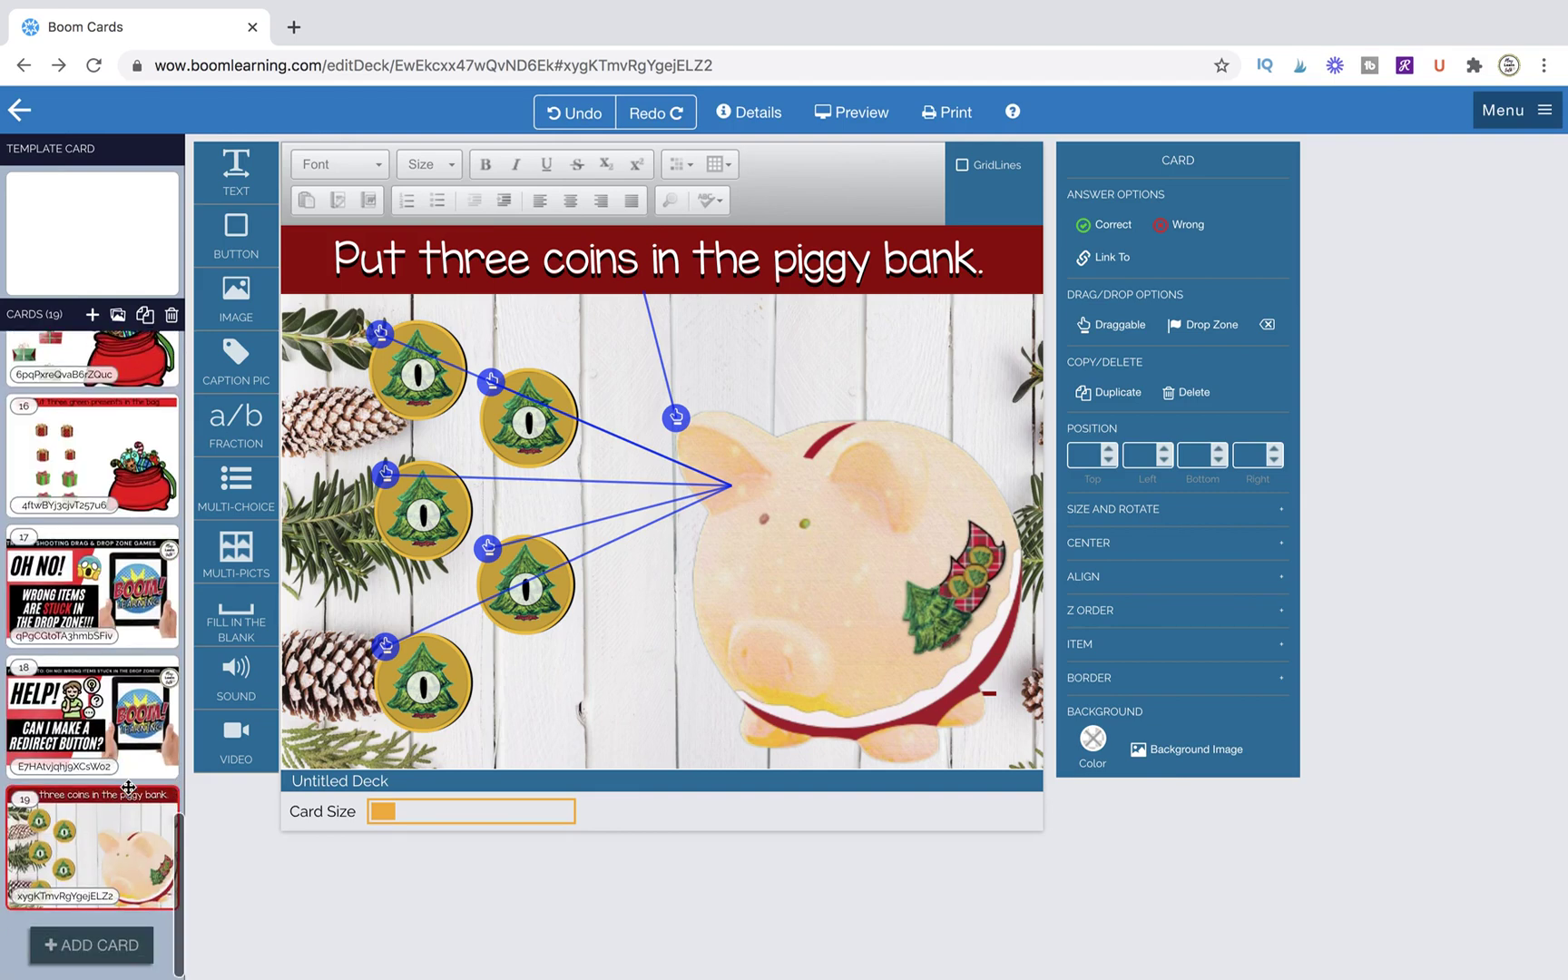
{"action": "left_click", "coordinate": [145, 316]}
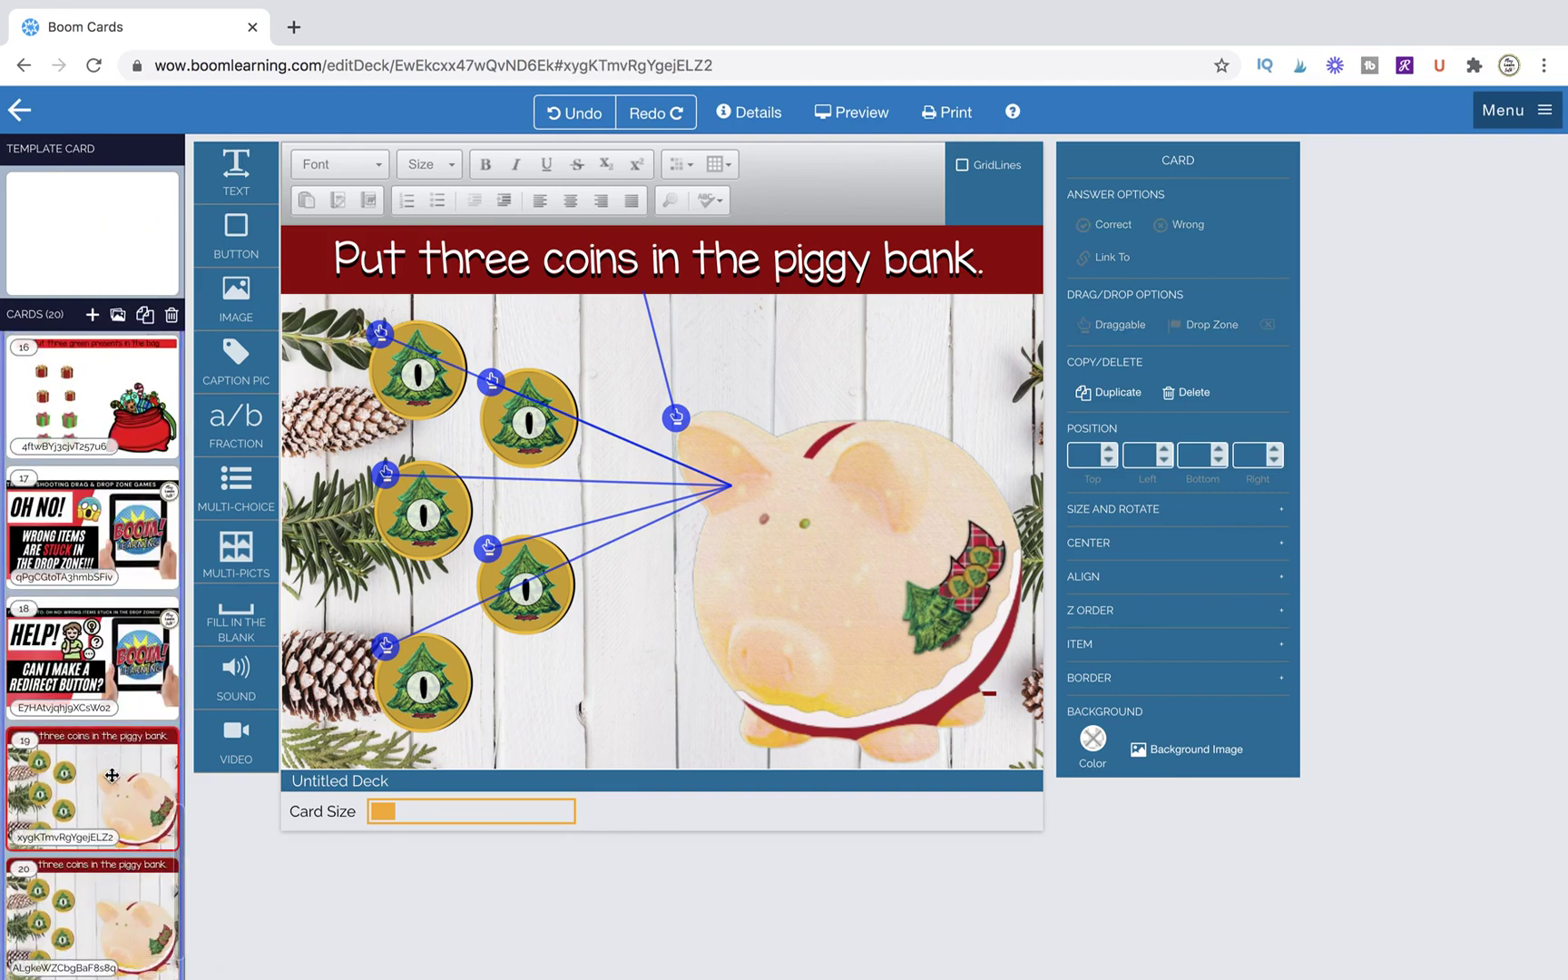
{"action": "left_click", "coordinate": [120, 898]}
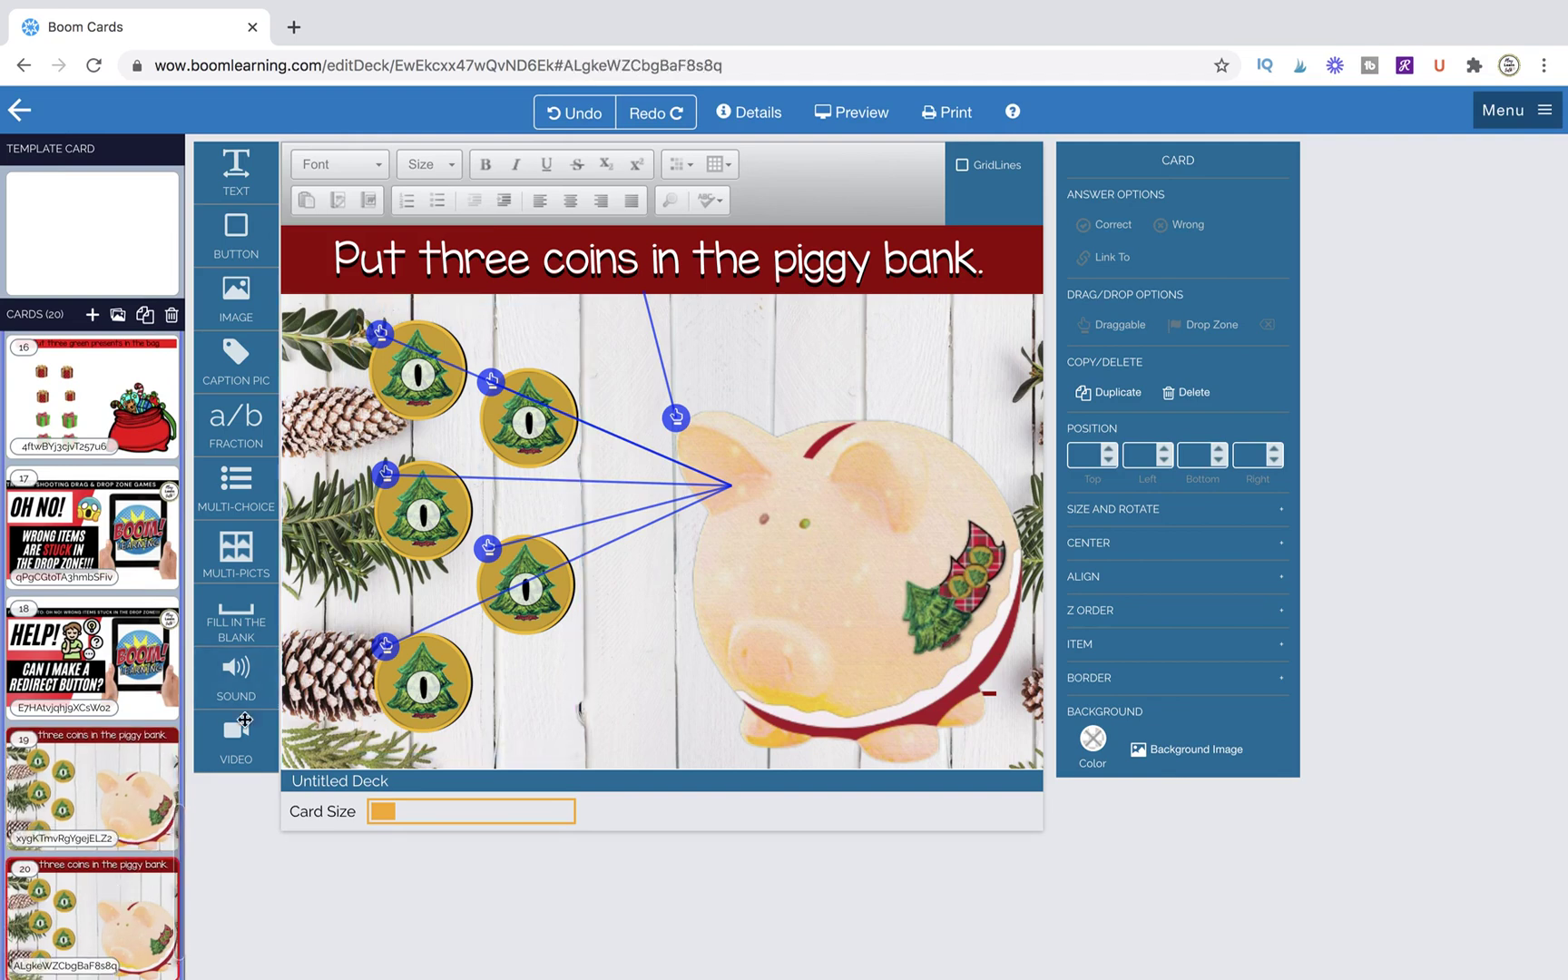
Delete the title text and red header bar from card 20, dismissing the undo warnings.
{"action": "left_click", "coordinate": [312, 240]}
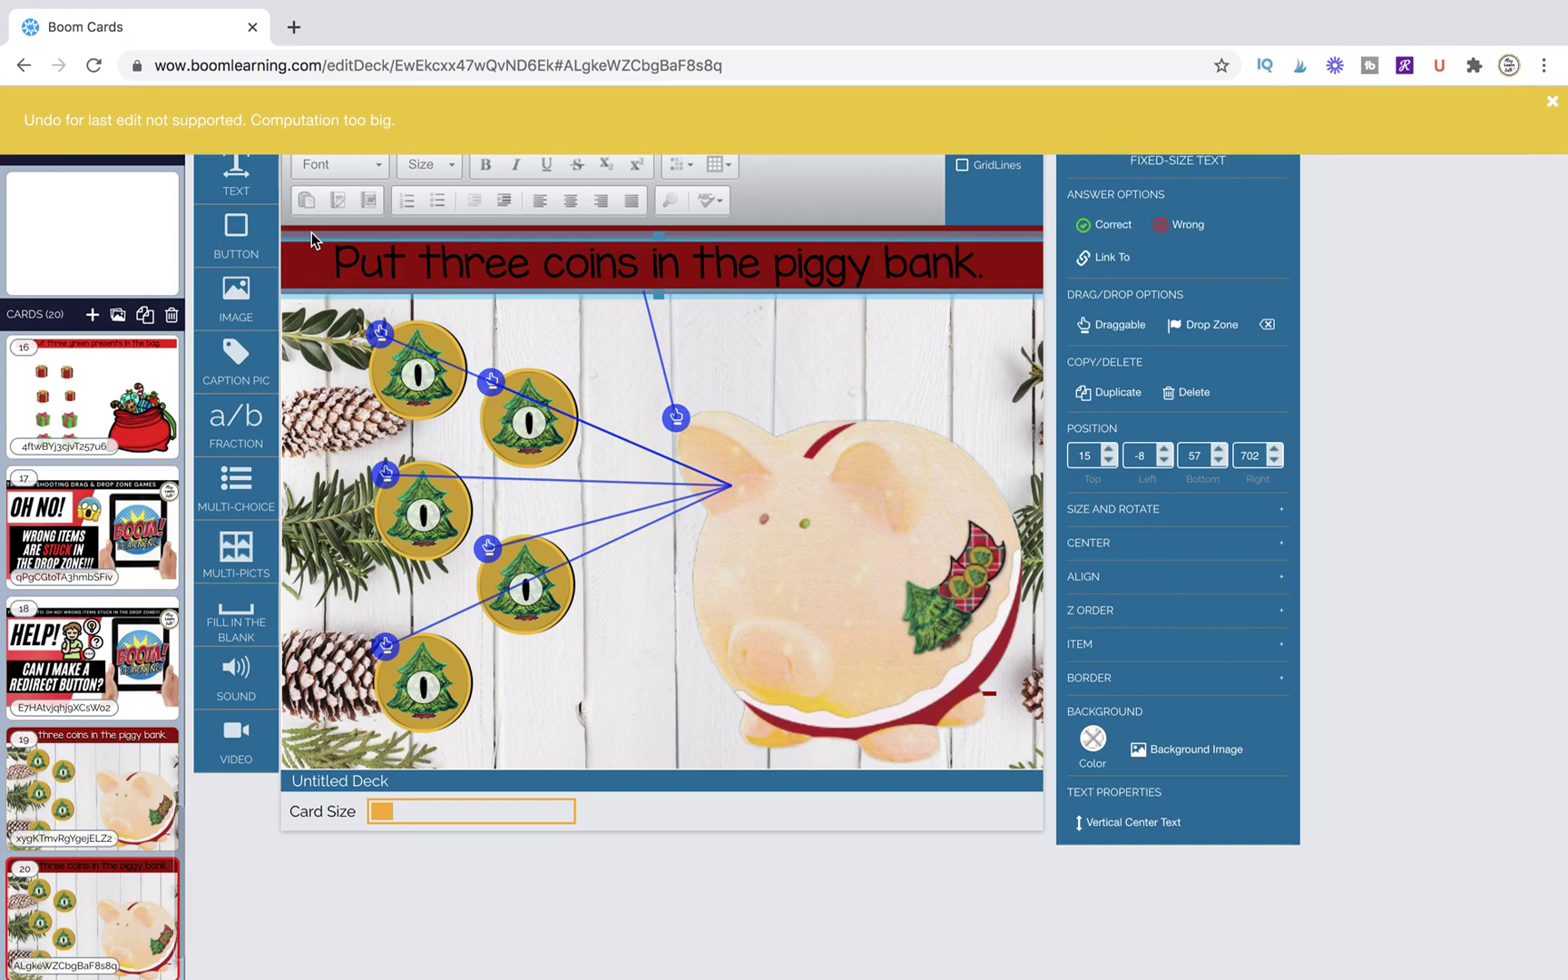
{"action": "key", "text": "Delete"}
{"action": "left_click", "coordinate": [310, 238]}
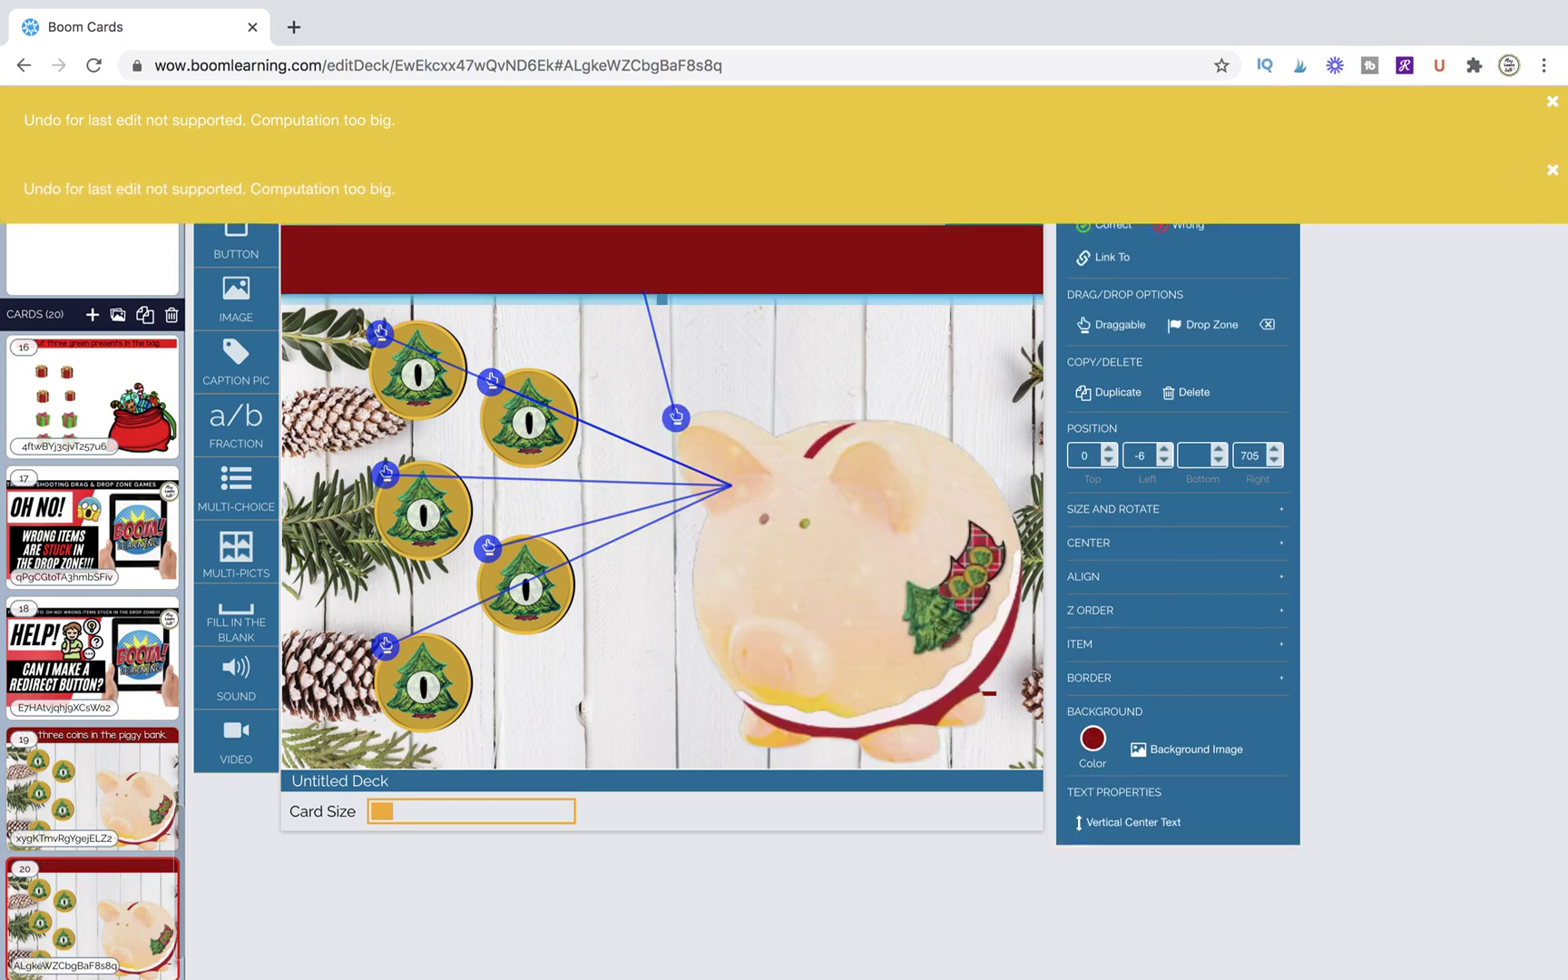
{"action": "left_click", "coordinate": [1204, 399]}
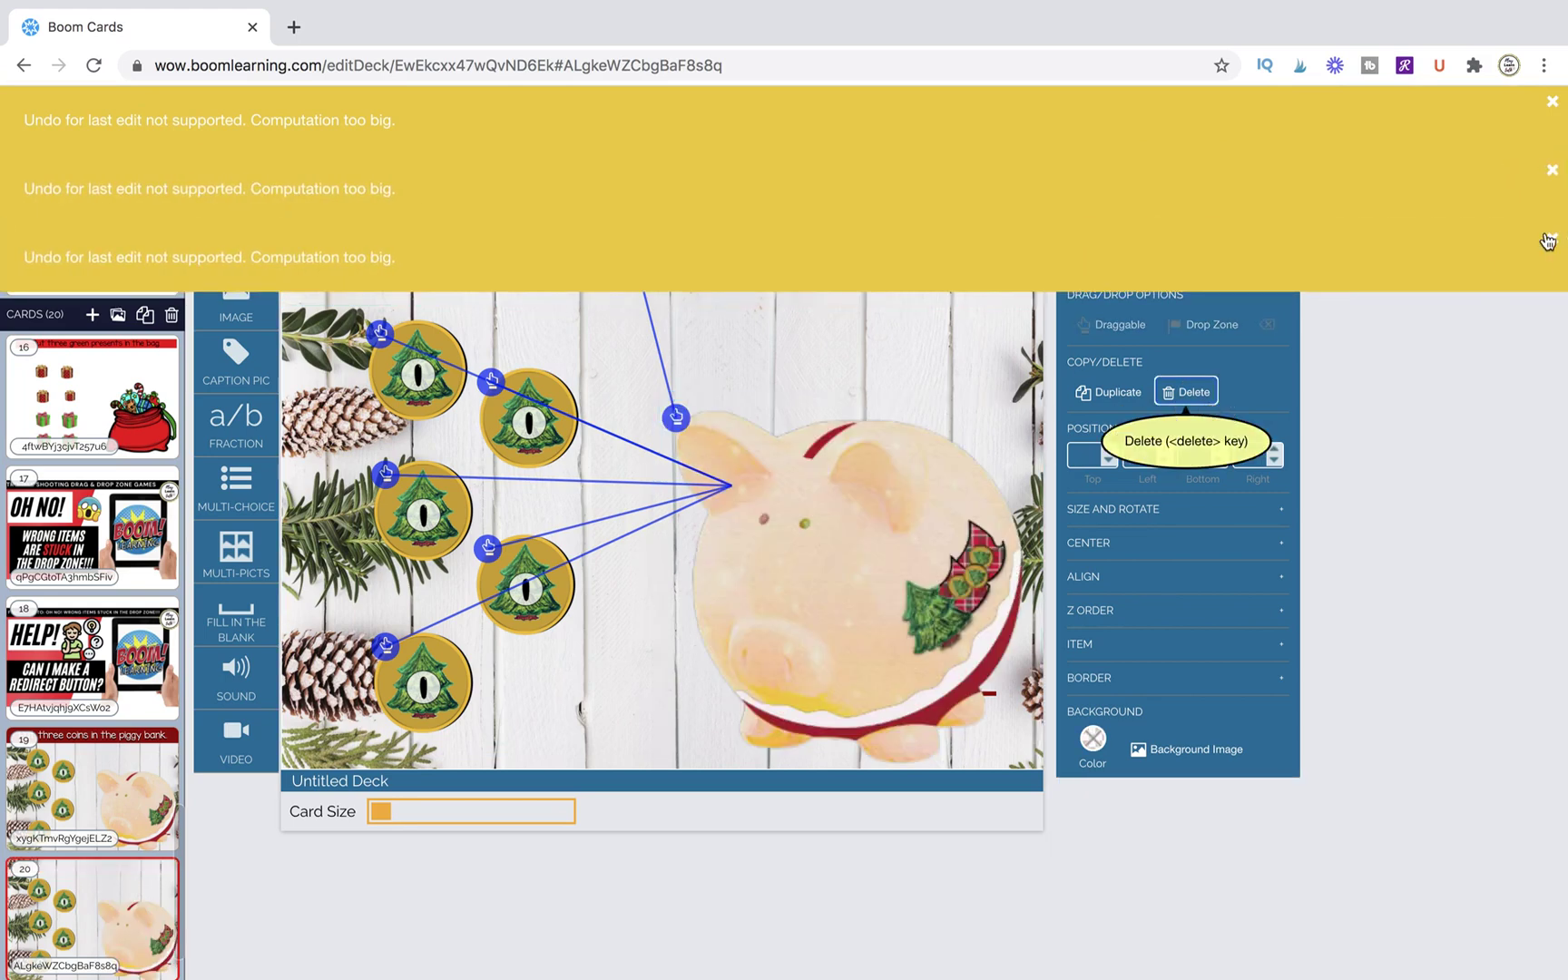
{"action": "left_click", "coordinate": [1552, 238]}
{"action": "left_click", "coordinate": [1552, 170]}
{"action": "left_click", "coordinate": [1552, 101]}
{"action": "left_click", "coordinate": [1551, 110]}
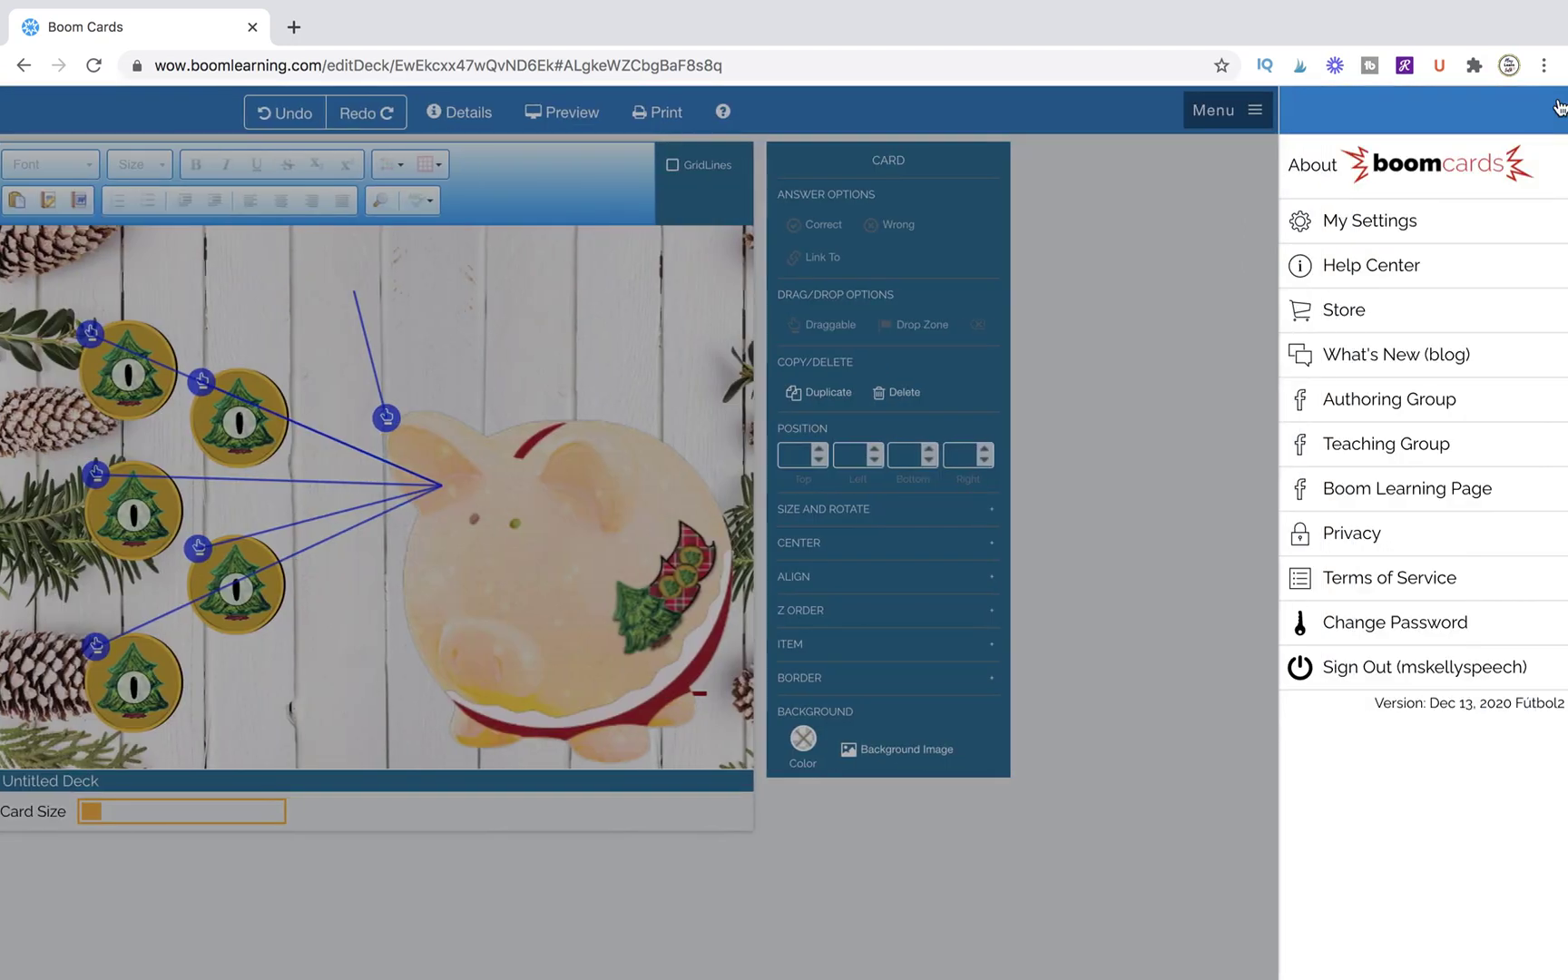
{"action": "left_click", "coordinate": [1043, 311]}
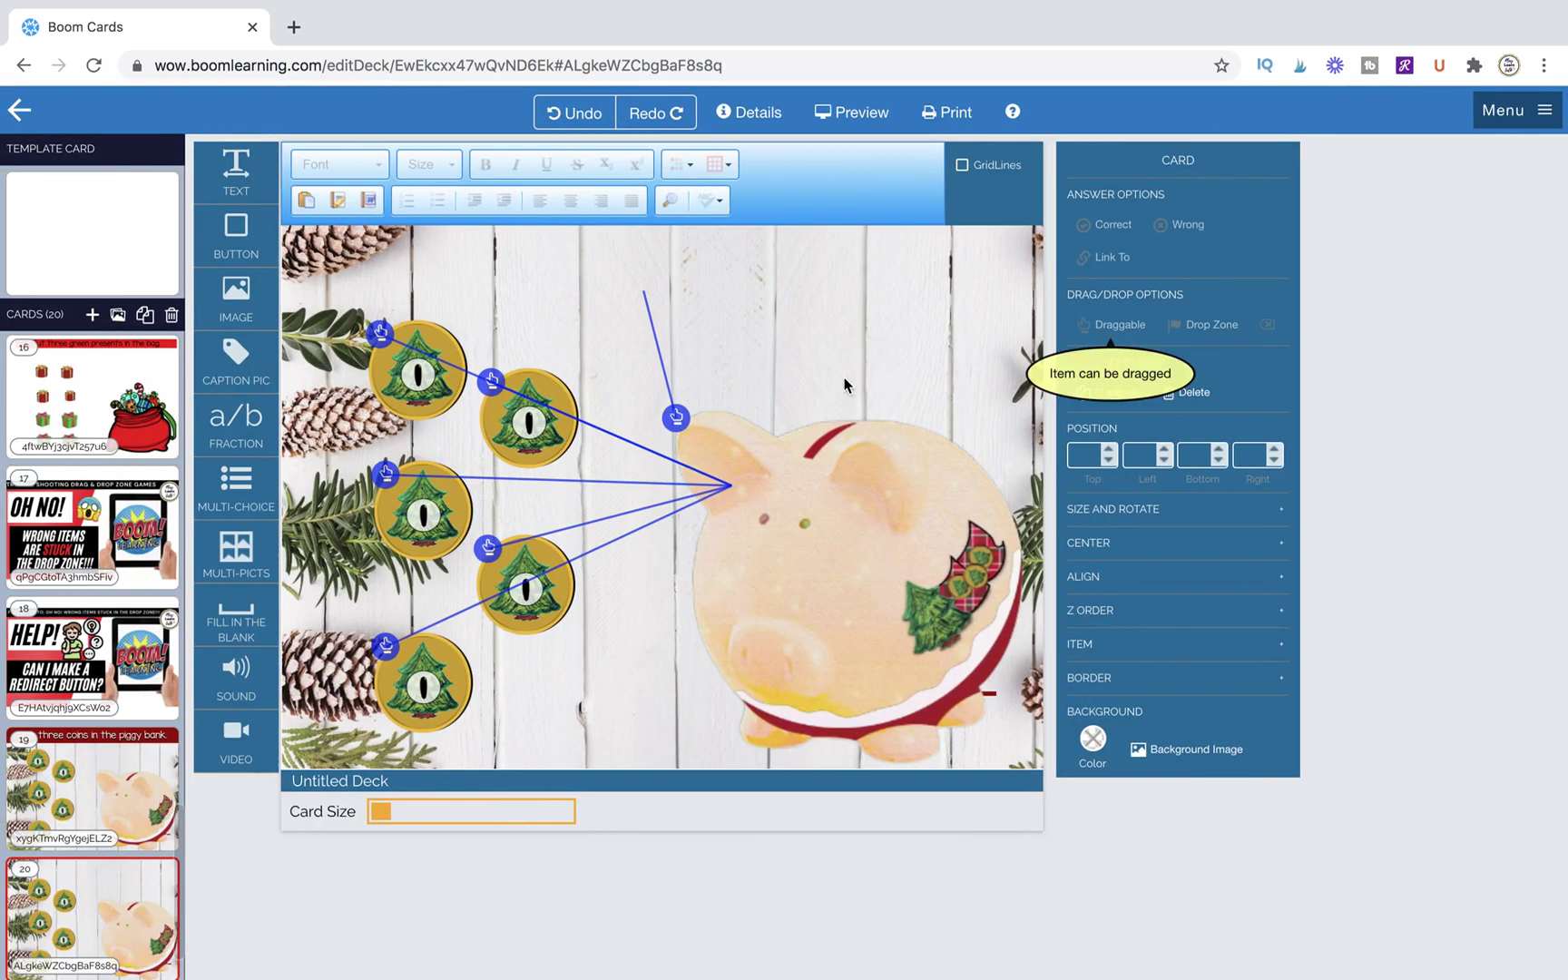
Delete the pinecone background, stretch the drop zone to the card top, and raise the piggy bank.
{"action": "left_click", "coordinate": [310, 273]}
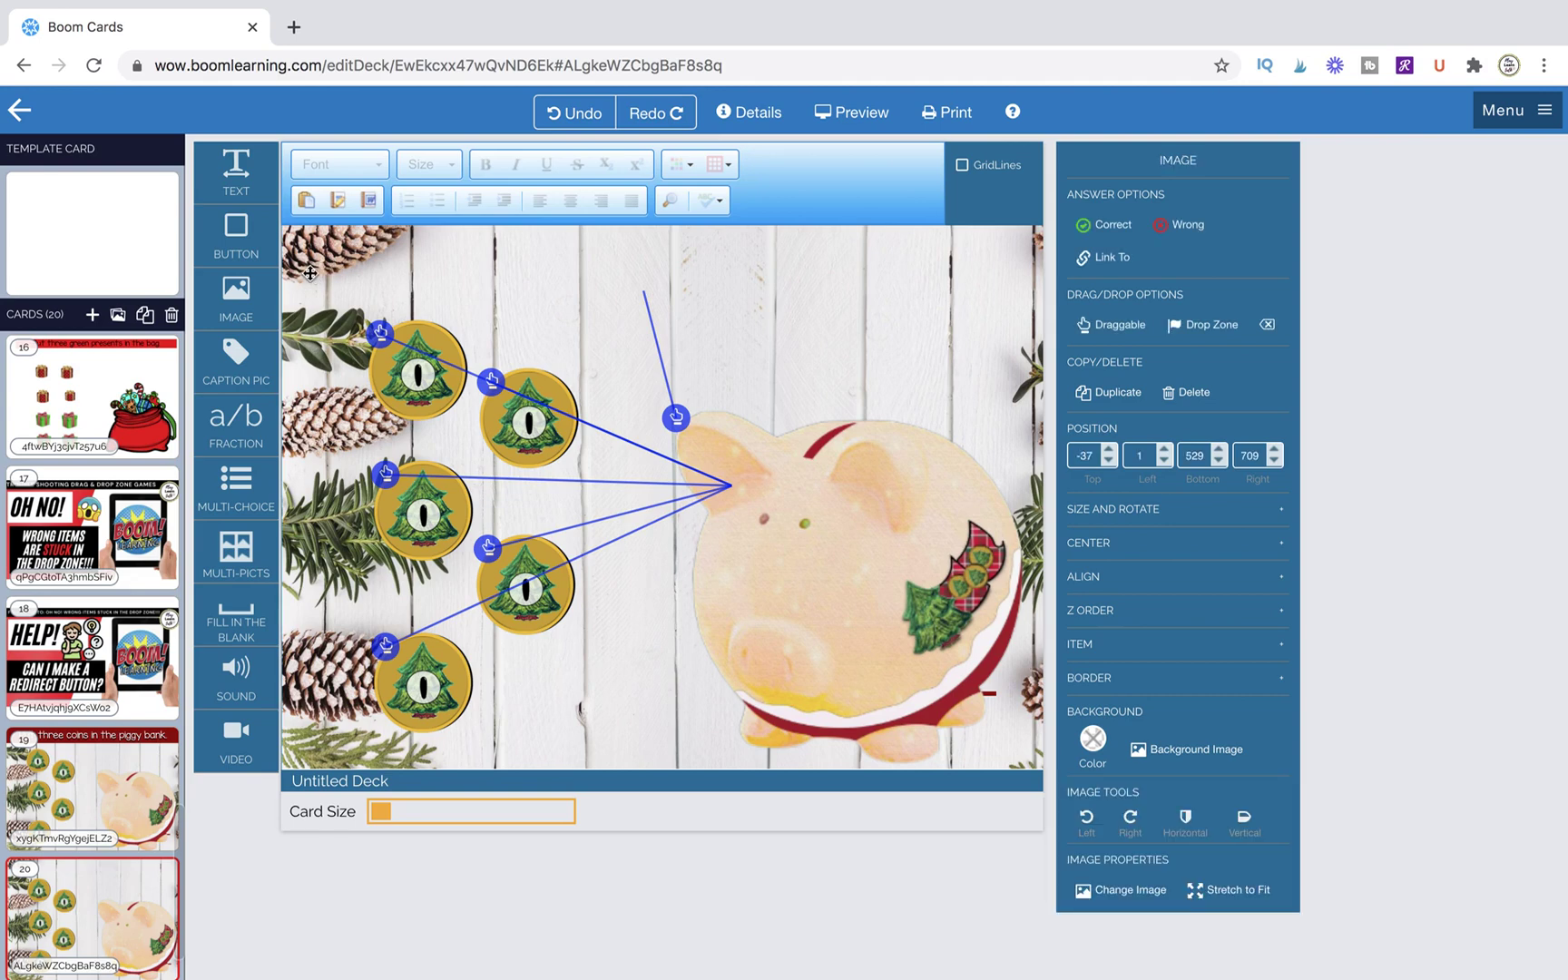
{"action": "left_click", "coordinate": [1187, 392]}
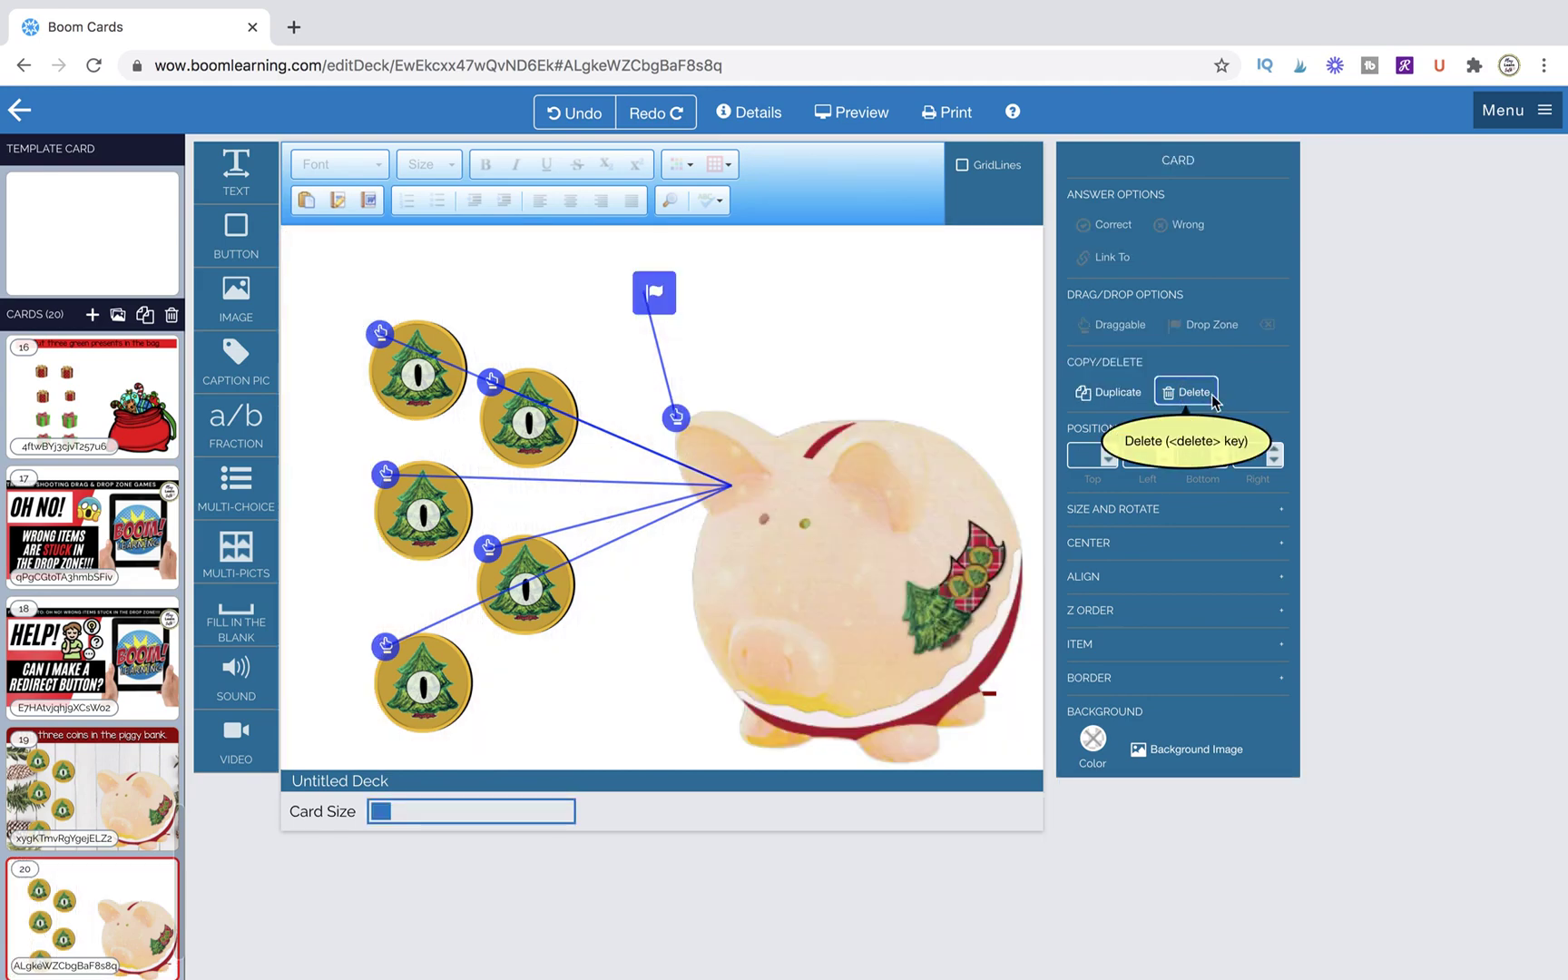
{"action": "left_click", "coordinate": [868, 314]}
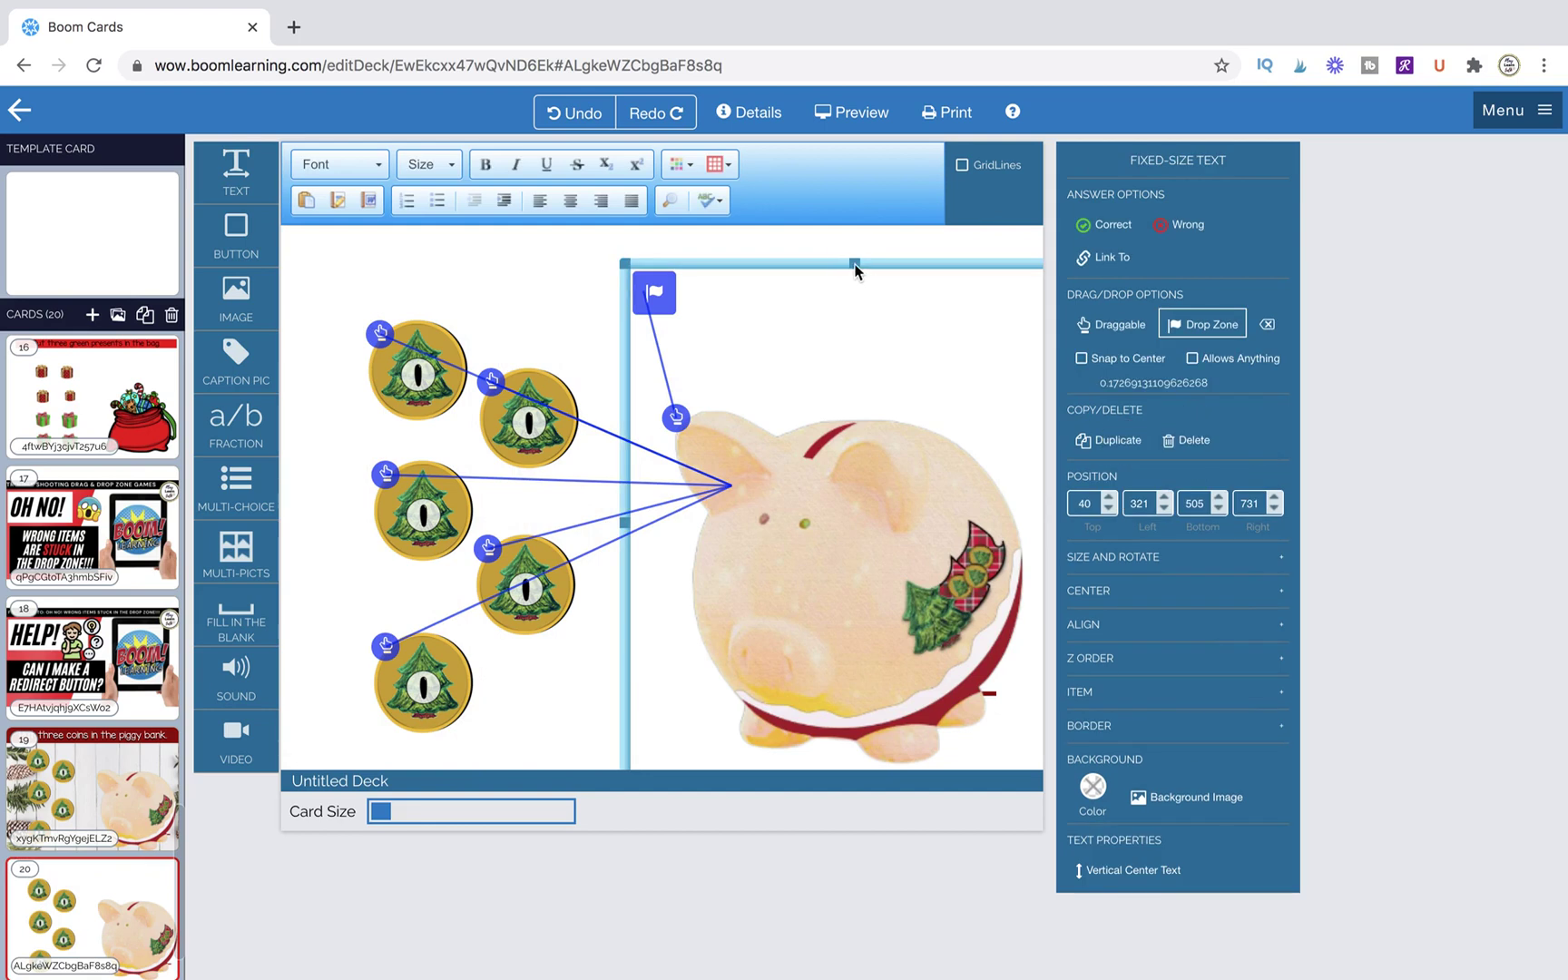
{"action": "left_click_drag", "start_coordinate": [858, 263], "coordinate": [853, 225]}
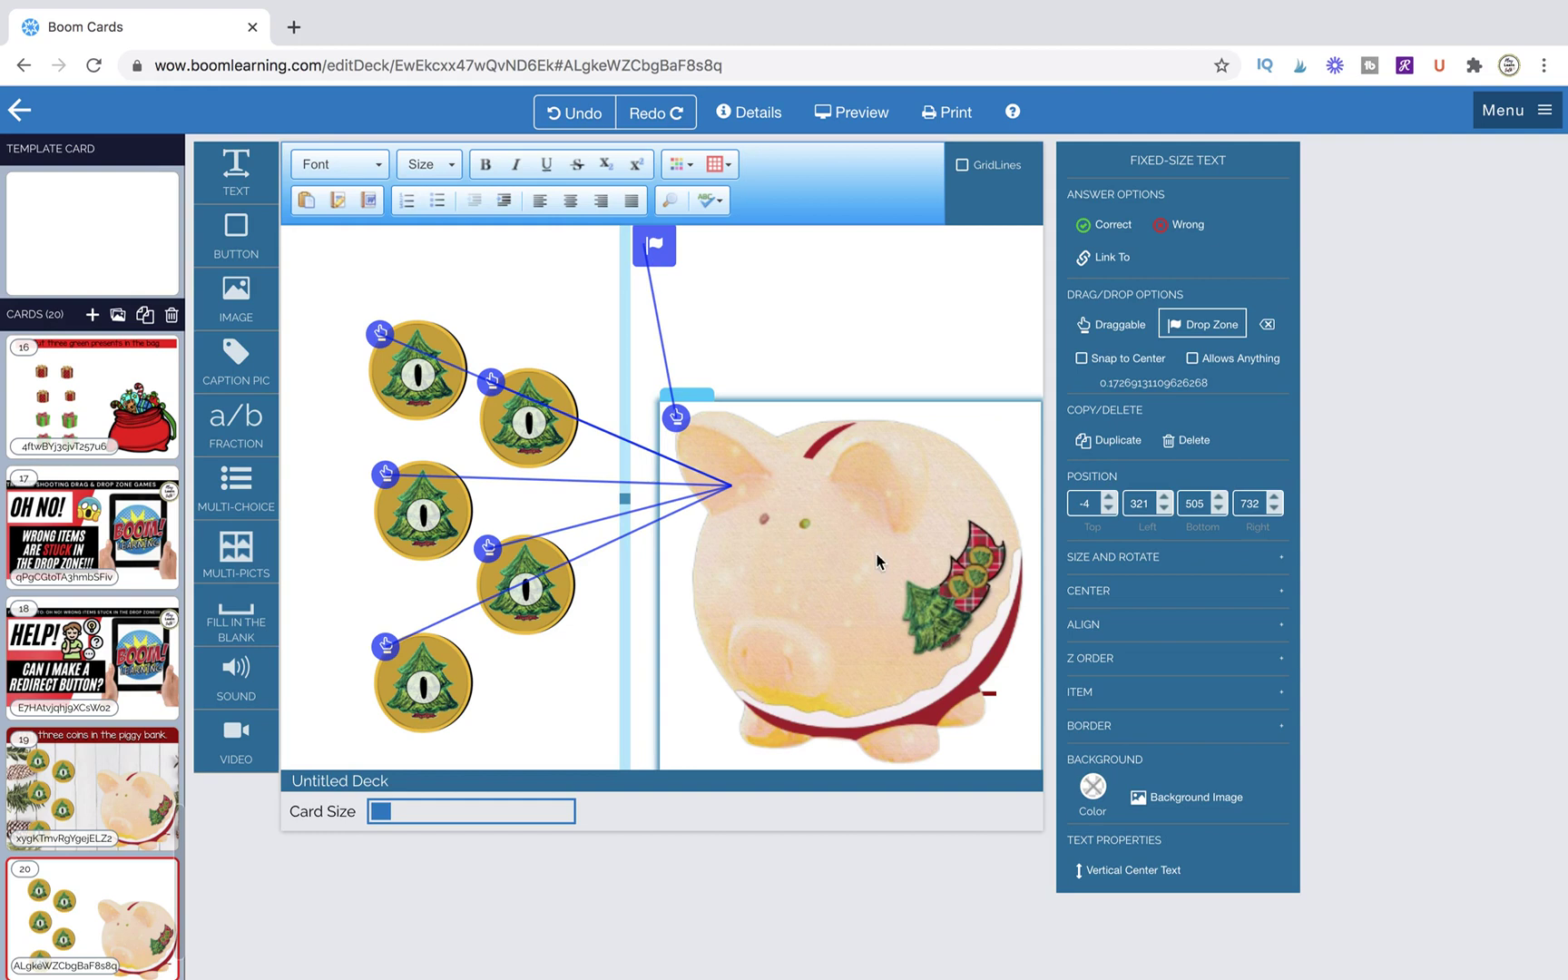
{"action": "left_click_drag", "start_coordinate": [885, 630], "coordinate": [850, 435]}
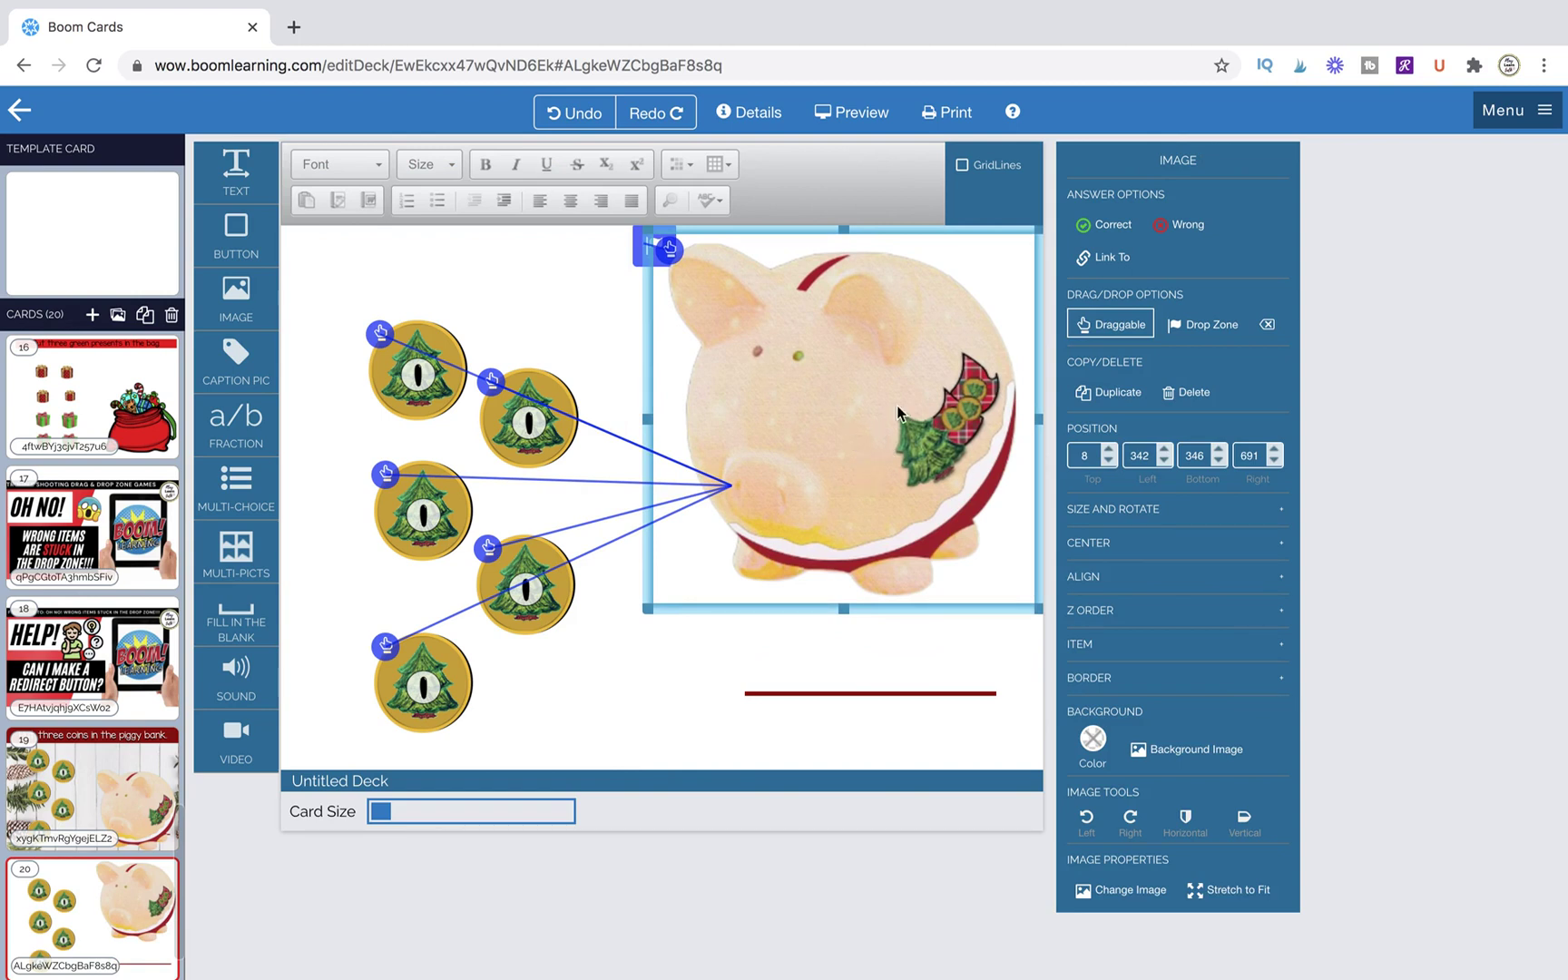
Lift the pig to select and check the drop zone, then set the pig back down over it.
{"action": "left_click_drag", "start_coordinate": [883, 404], "coordinate": [873, 272]}
{"action": "left_click", "coordinate": [860, 564]}
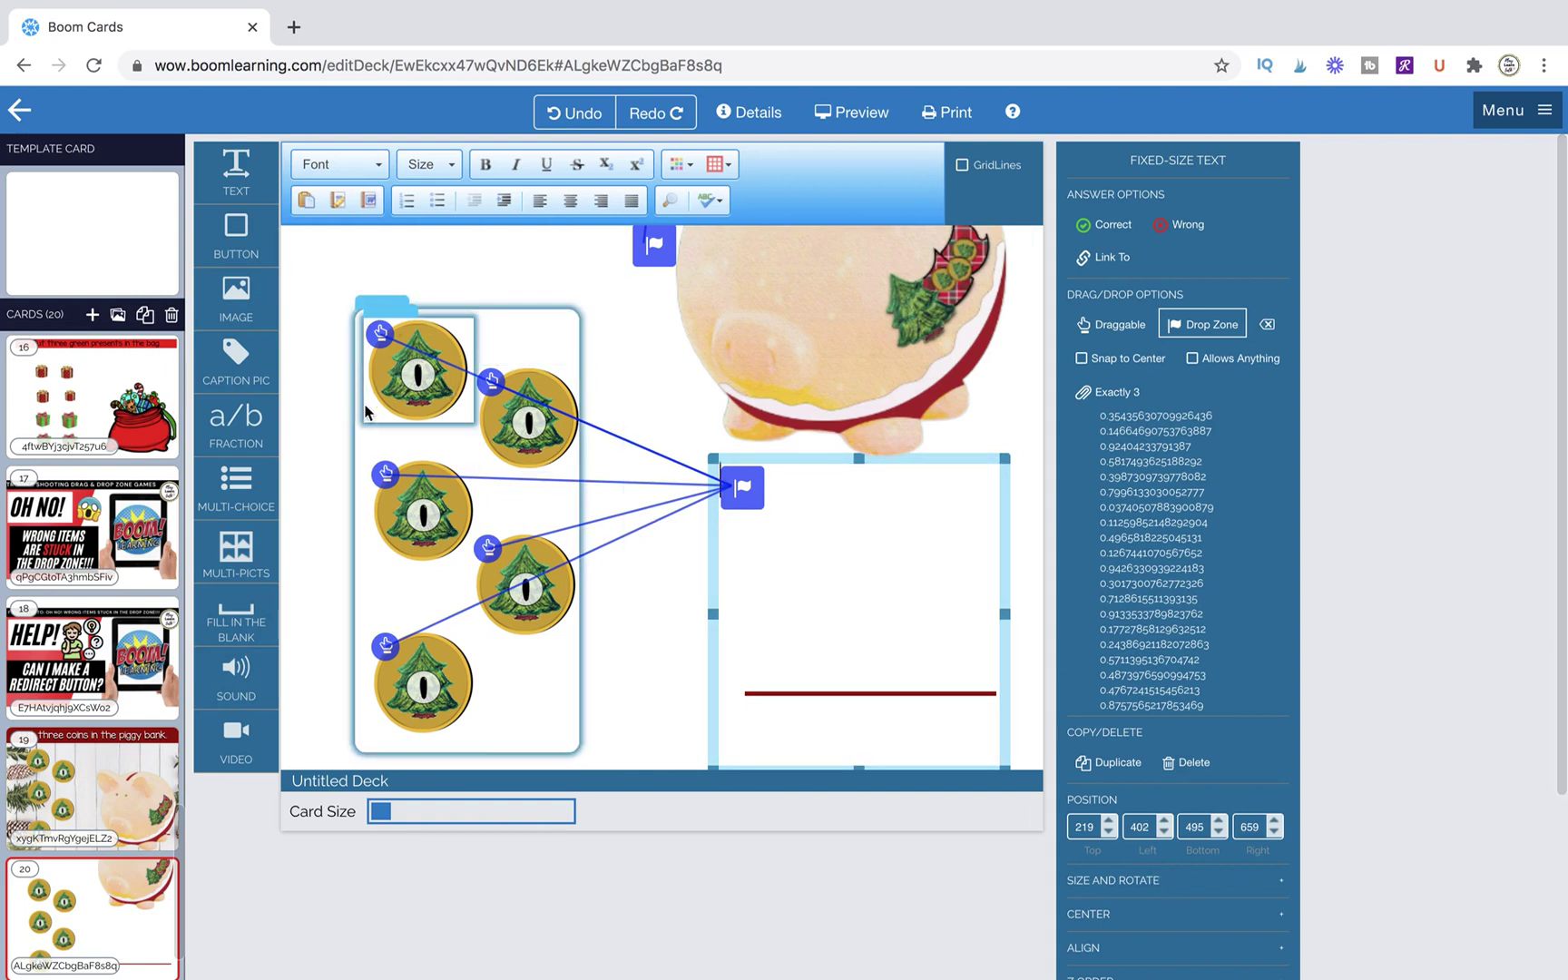
{"action": "left_click_drag", "start_coordinate": [831, 331], "coordinate": [854, 646]}
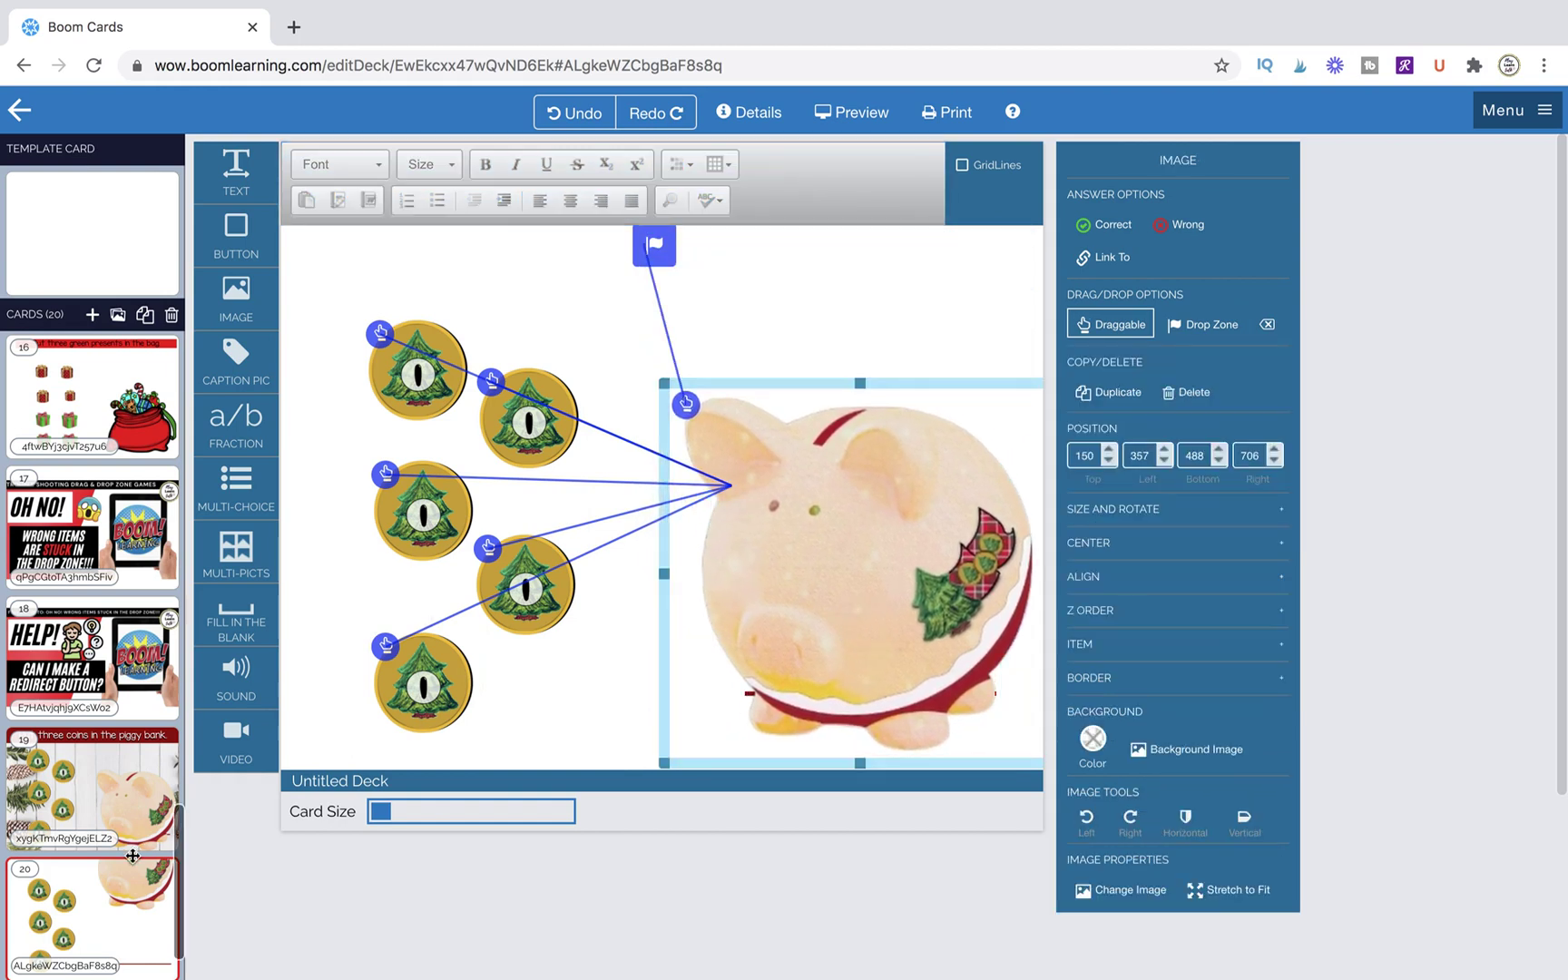
{"action": "scroll", "coordinate": [133, 856], "scroll_direction": "down", "scroll_amount": 2}
Insert card 21 after card 20 with an enlarged piggy-bank image placed on the right.
{"action": "left_click", "coordinate": [118, 822]}
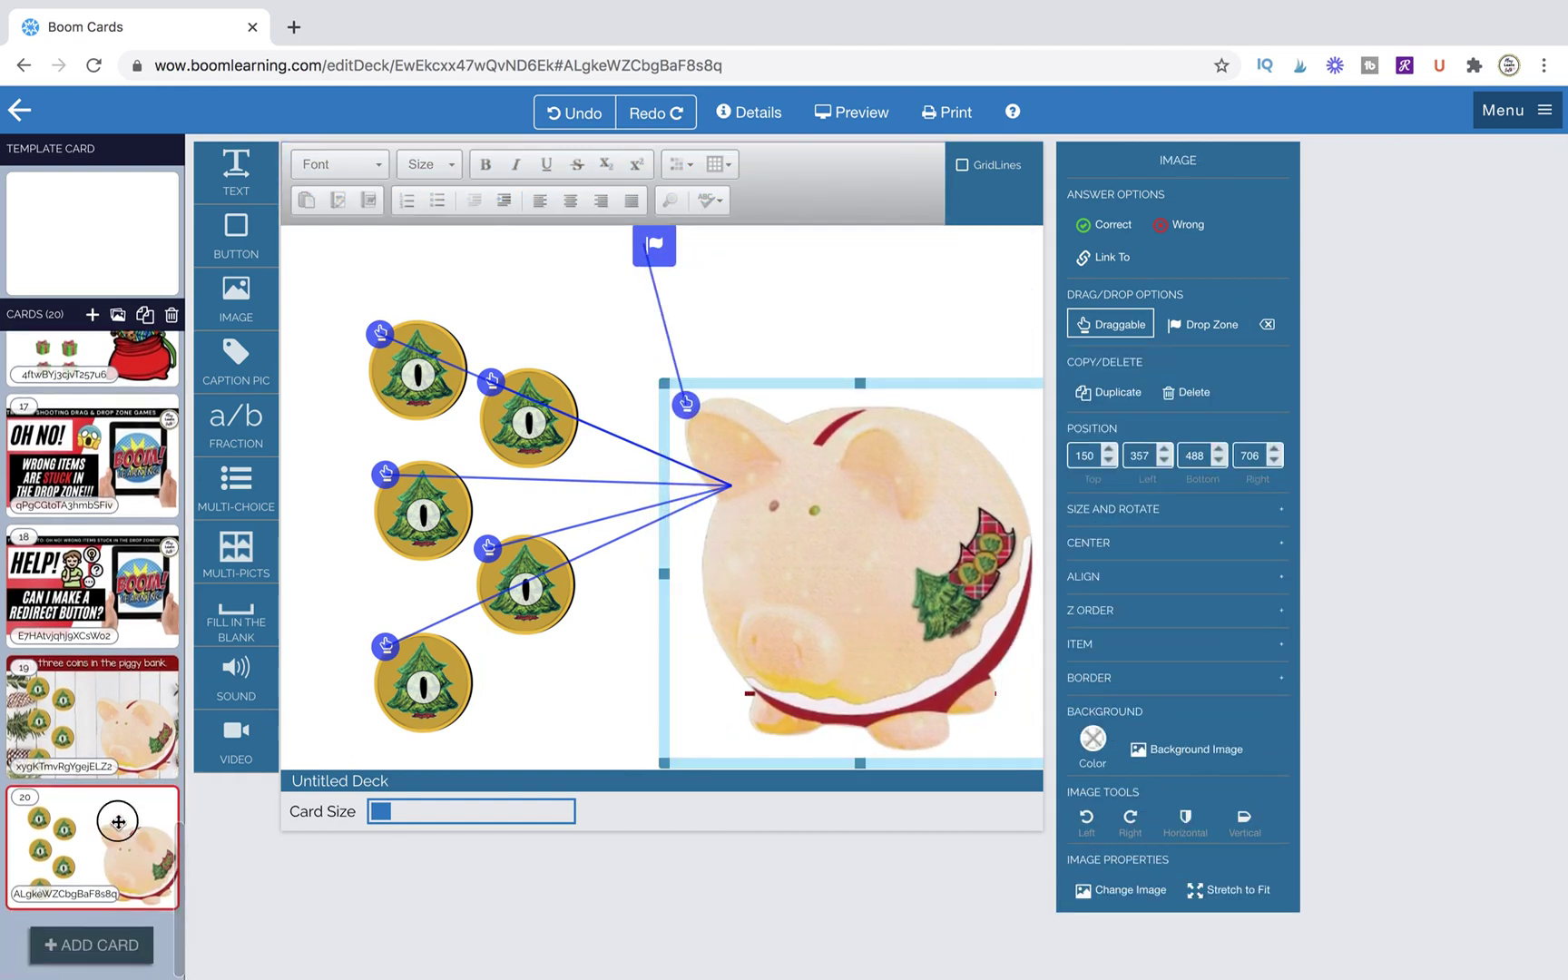
{"action": "left_click", "coordinate": [93, 314]}
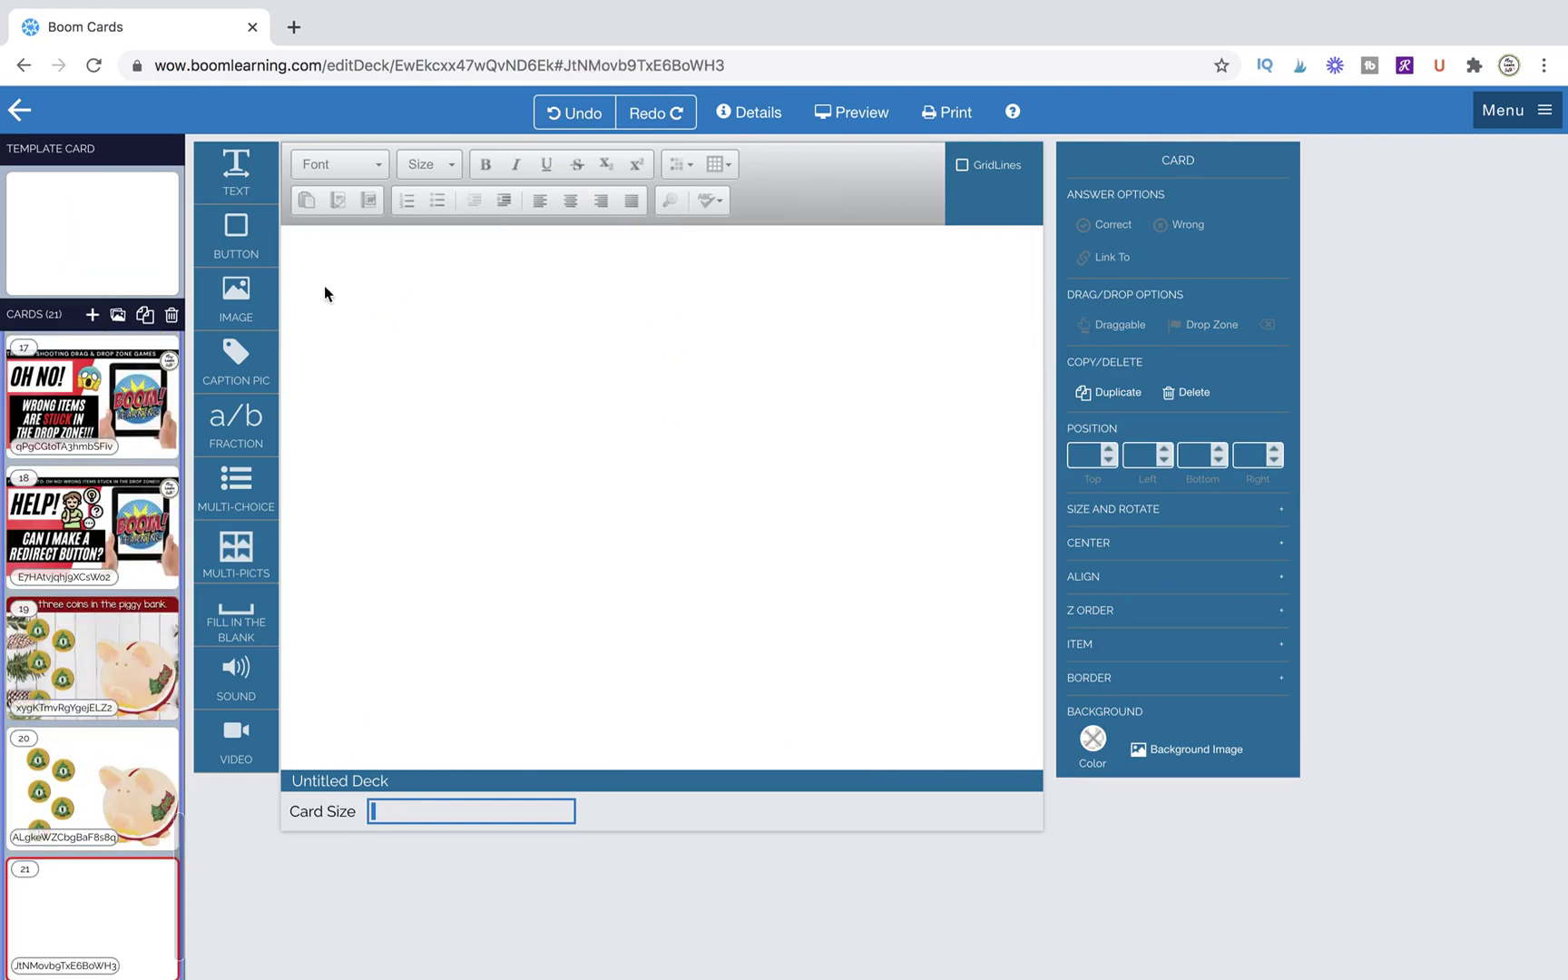
{"action": "left_click_drag", "start_coordinate": [238, 309], "coordinate": [681, 418]}
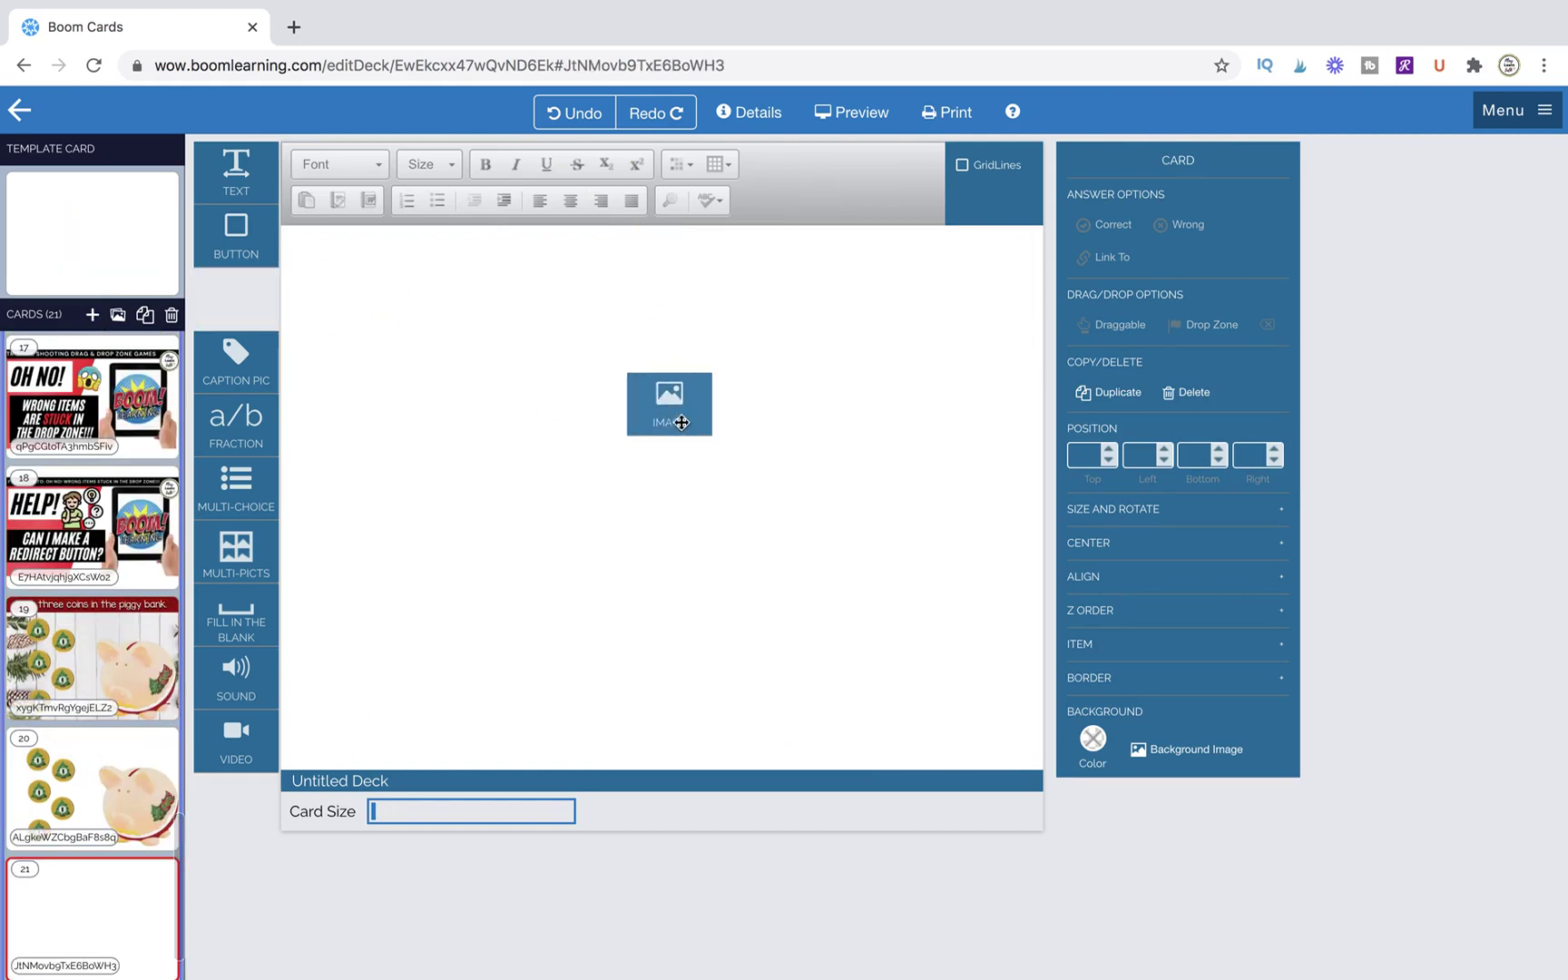
{"action": "left_click", "coordinate": [679, 795]}
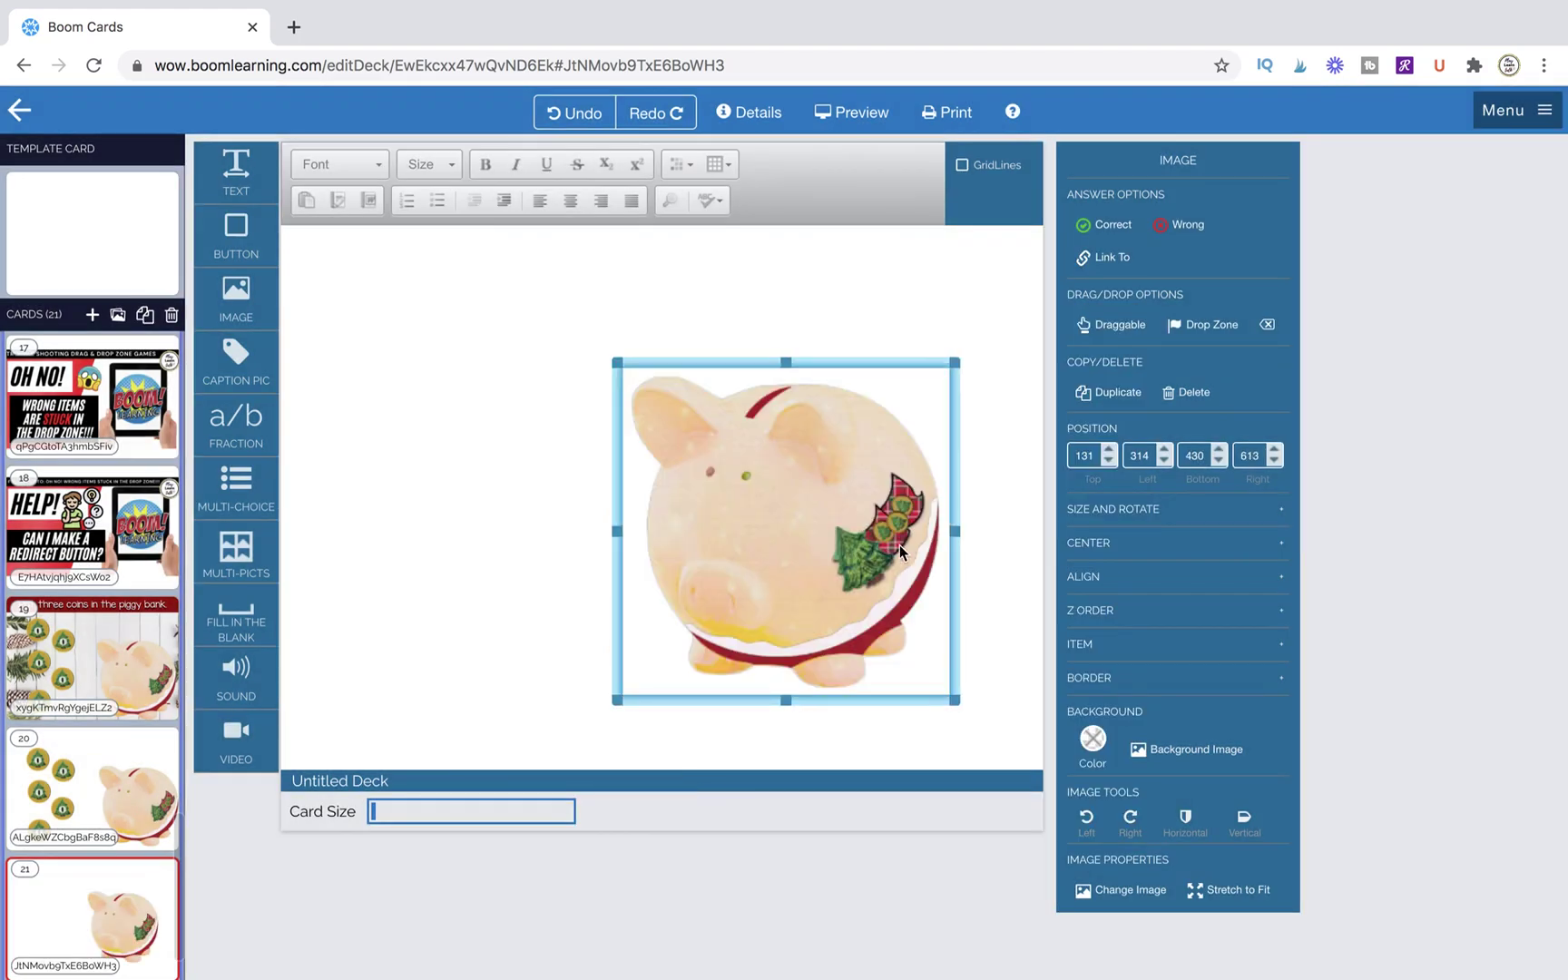
{"action": "left_click_drag", "start_coordinate": [840, 507], "coordinate": [910, 608]}
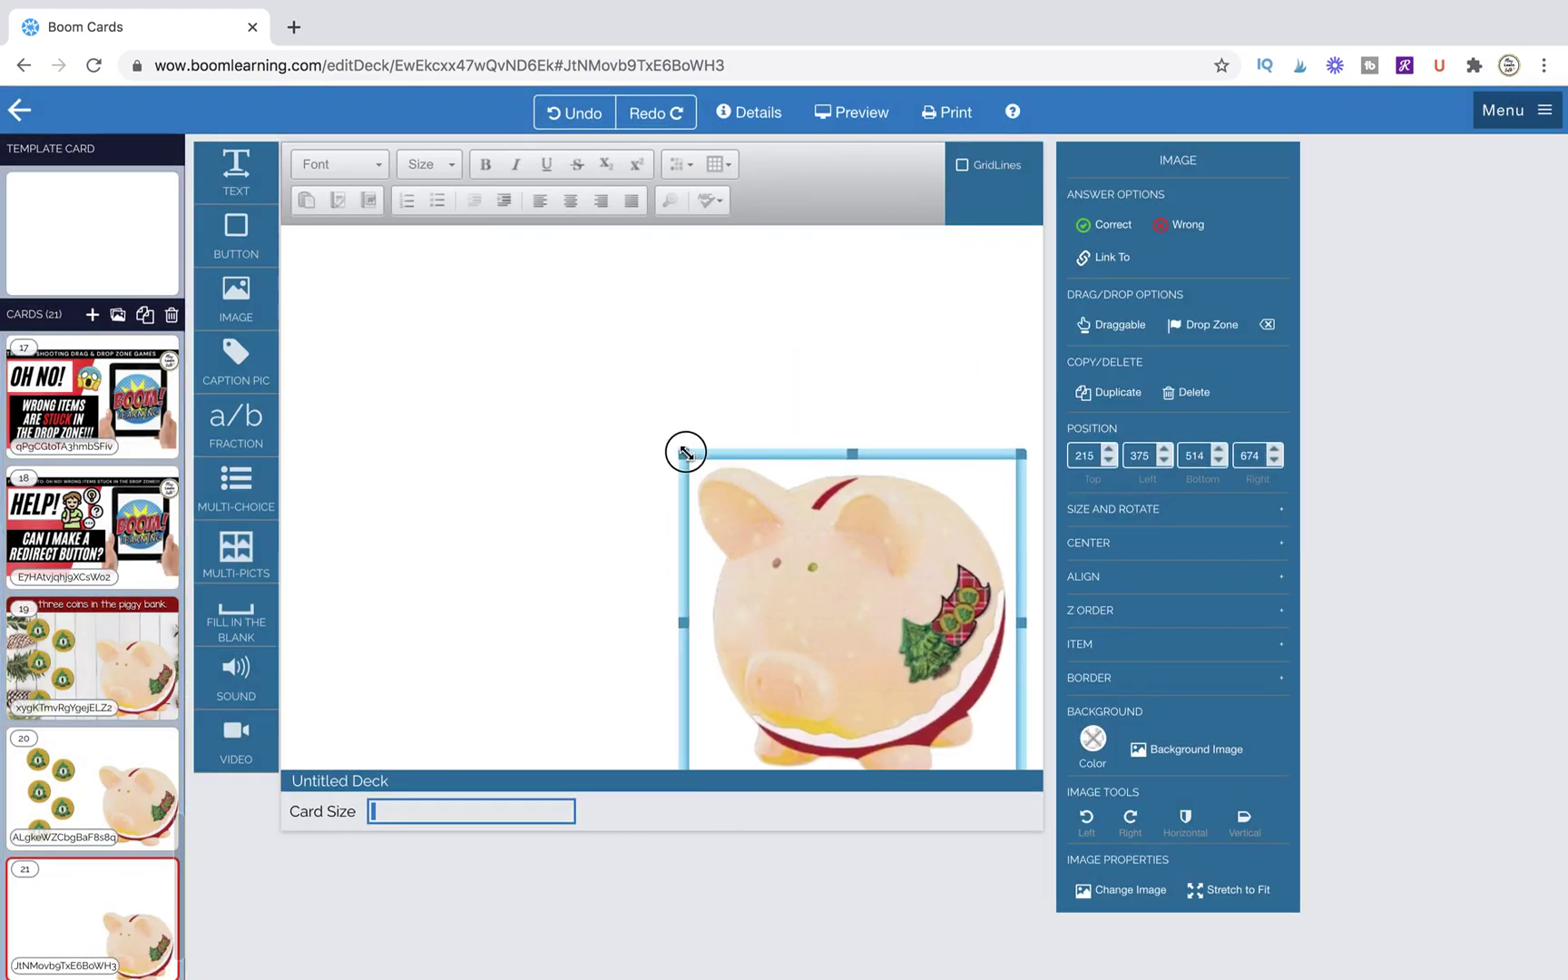
{"action": "left_click_drag", "start_coordinate": [683, 452], "coordinate": [654, 378]}
{"action": "left_click_drag", "start_coordinate": [847, 586], "coordinate": [855, 594]}
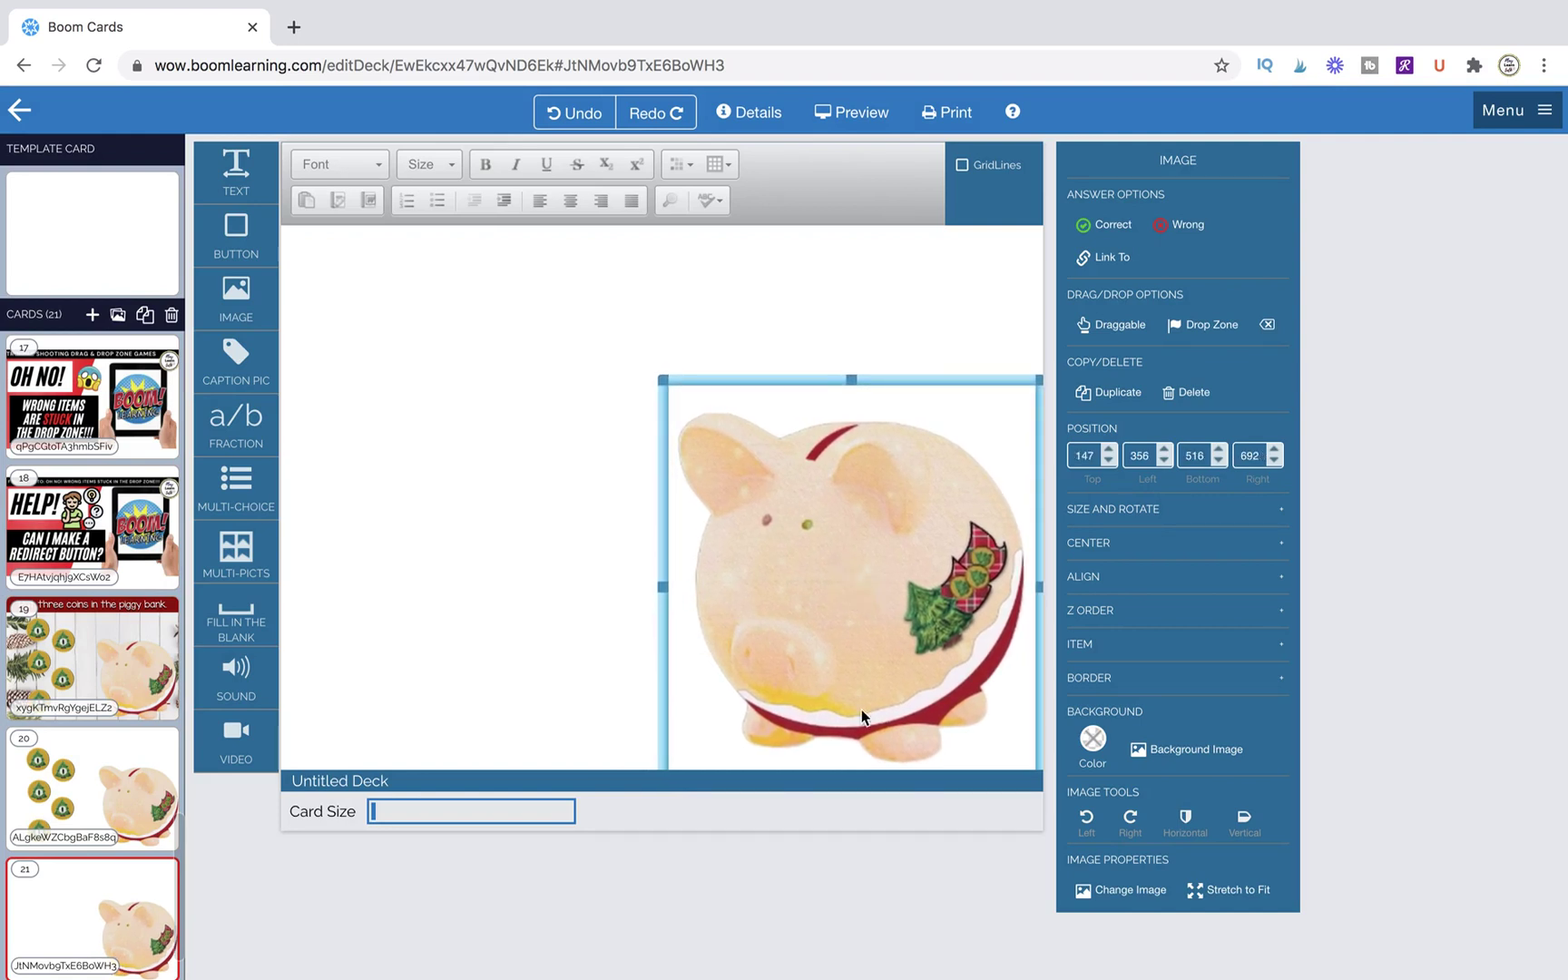
{"action": "left_click", "coordinate": [507, 508]}
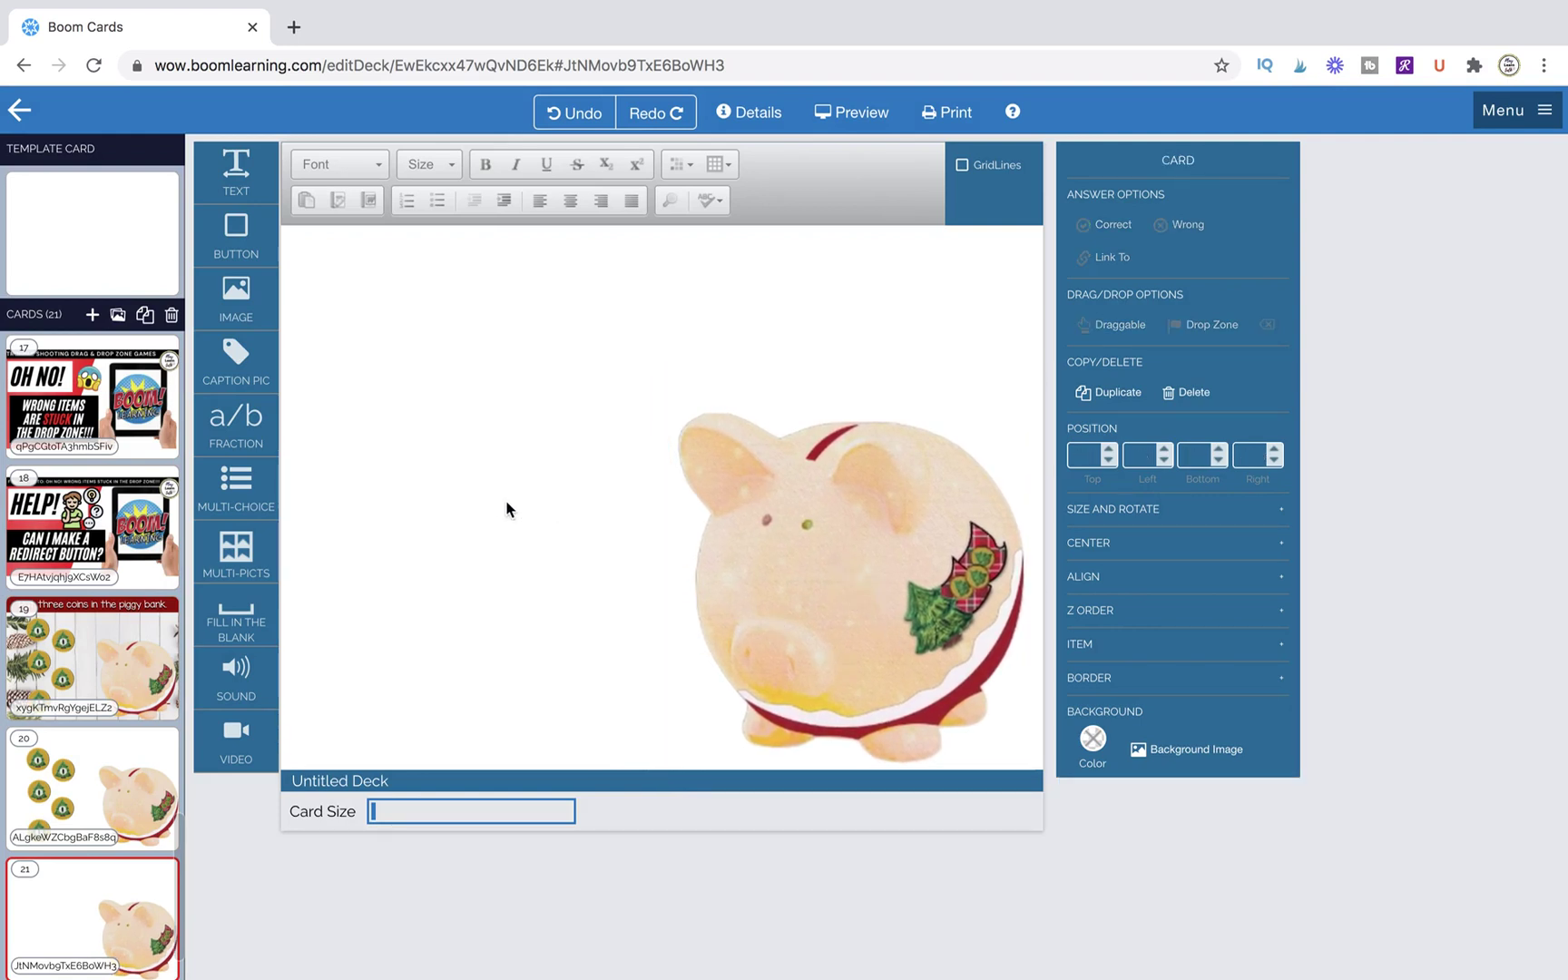
Add an empty text box, stretch it to the card top, and move it over the pig.
{"action": "left_click_drag", "start_coordinate": [234, 170], "coordinate": [443, 414]}
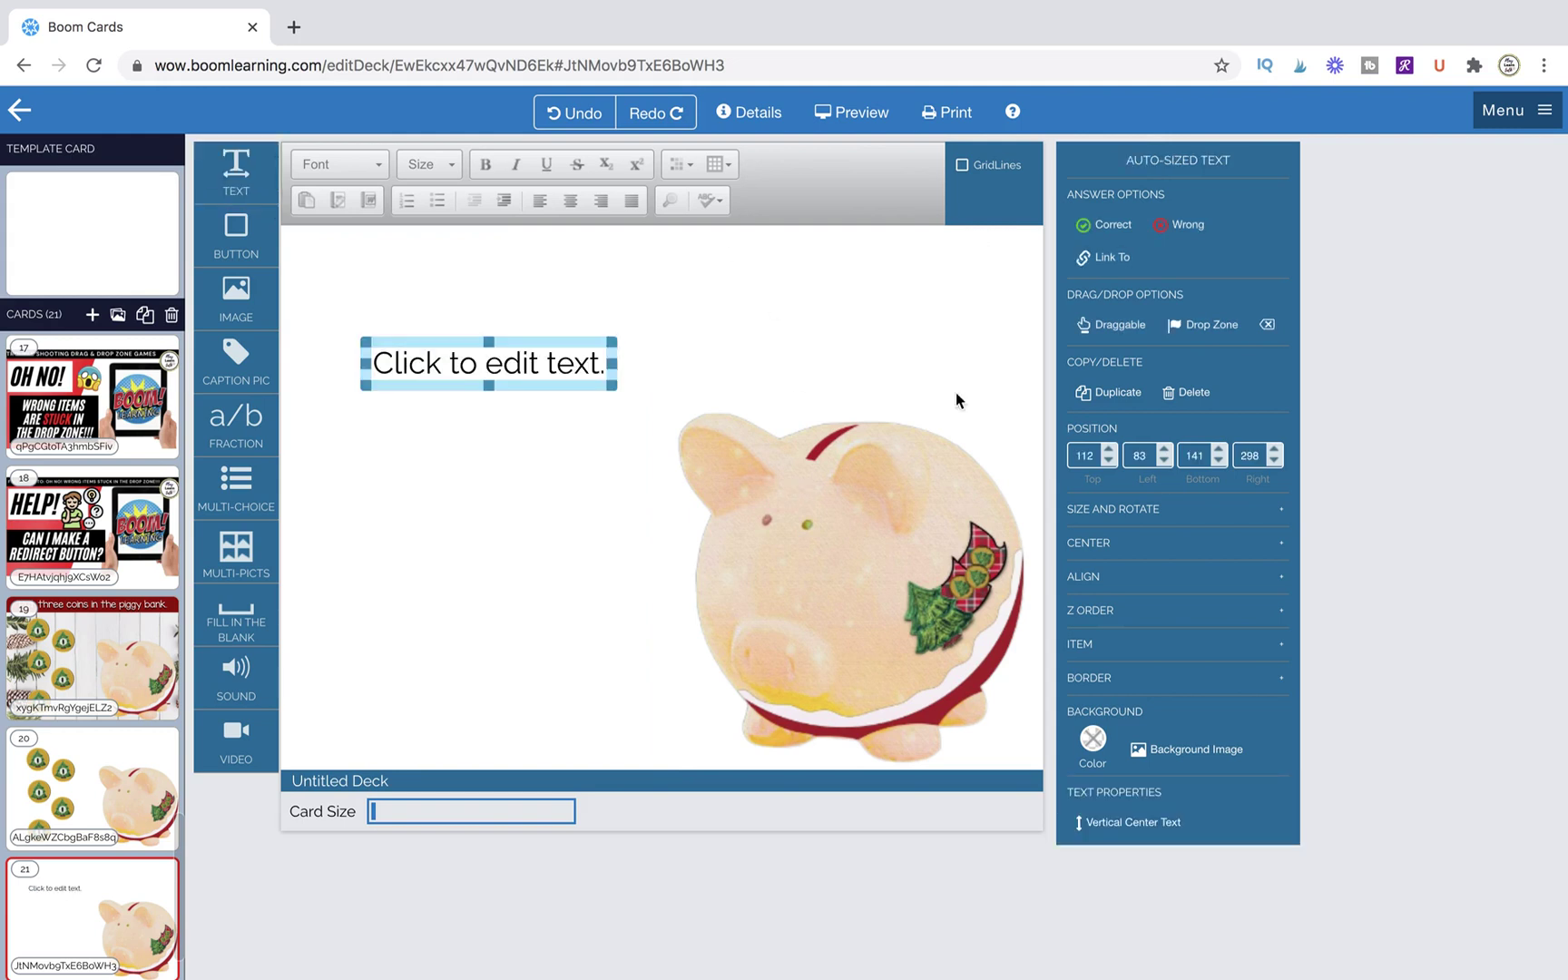
{"action": "left_click", "coordinate": [456, 364]}
{"action": "key", "text": "BackSpace"}
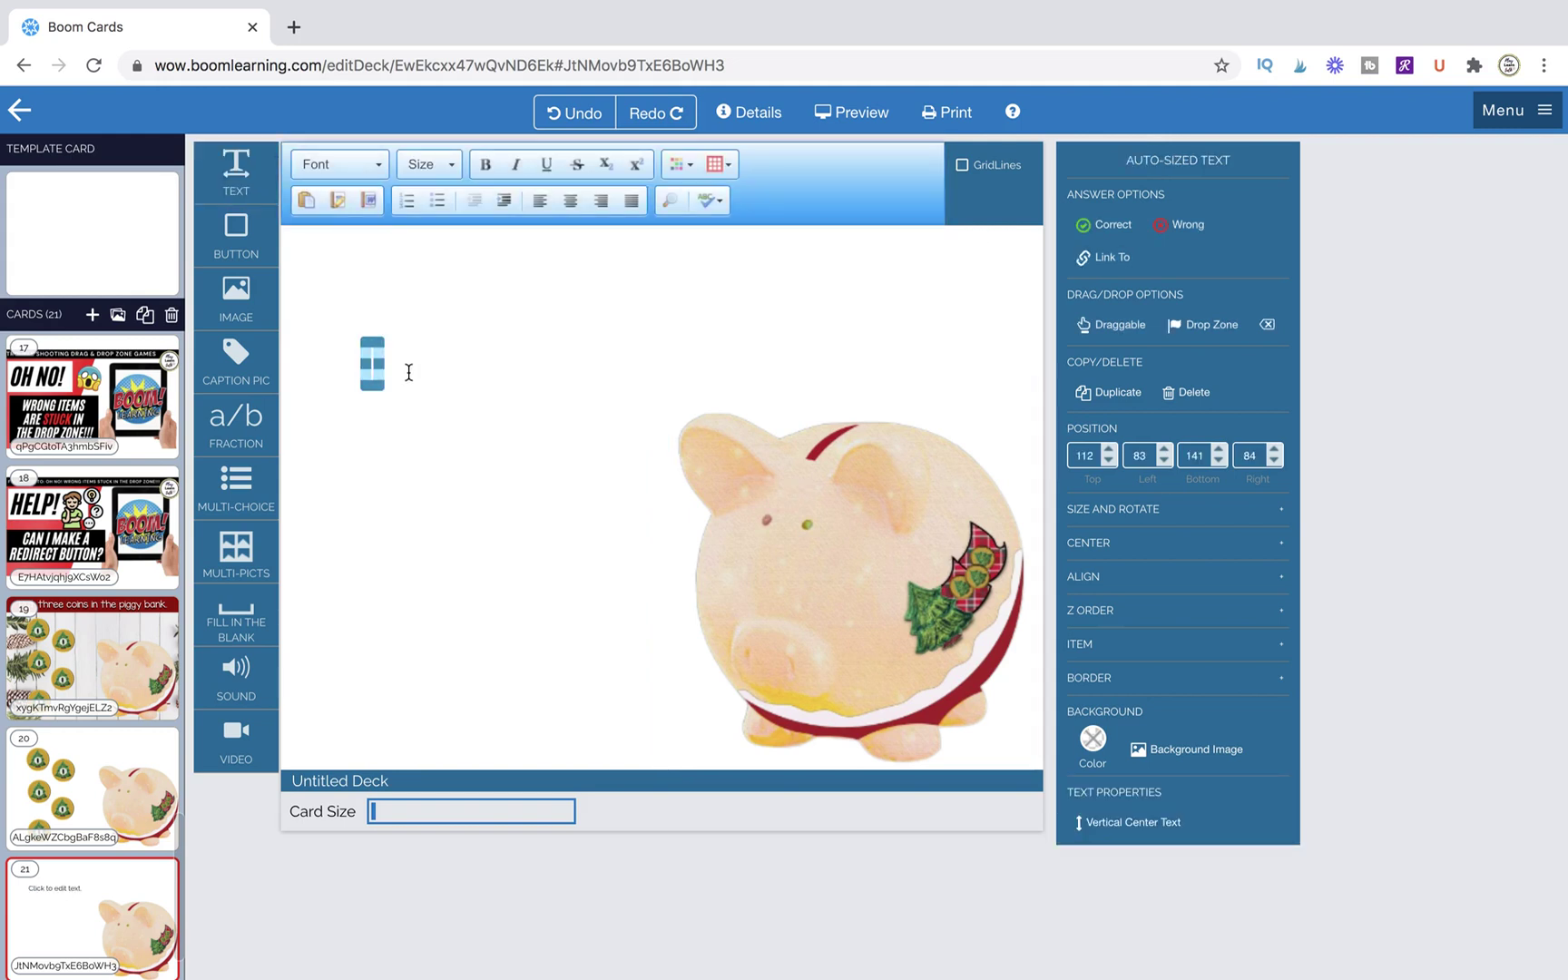
{"action": "left_click_drag", "start_coordinate": [380, 386], "coordinate": [609, 724]}
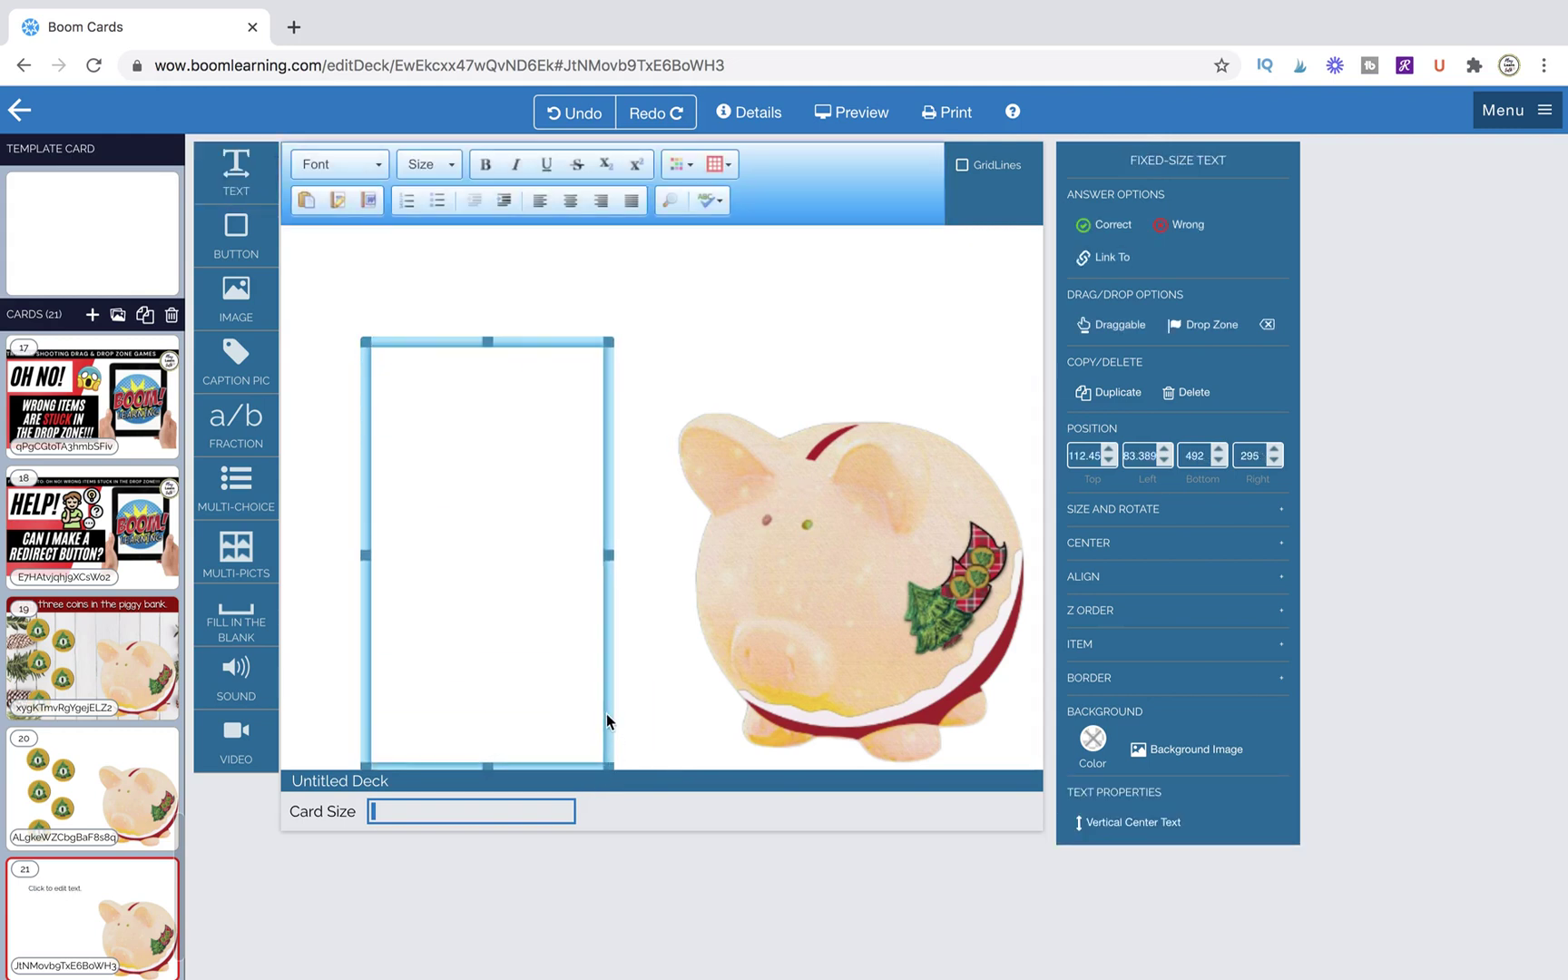
{"action": "left_click", "coordinate": [912, 622]}
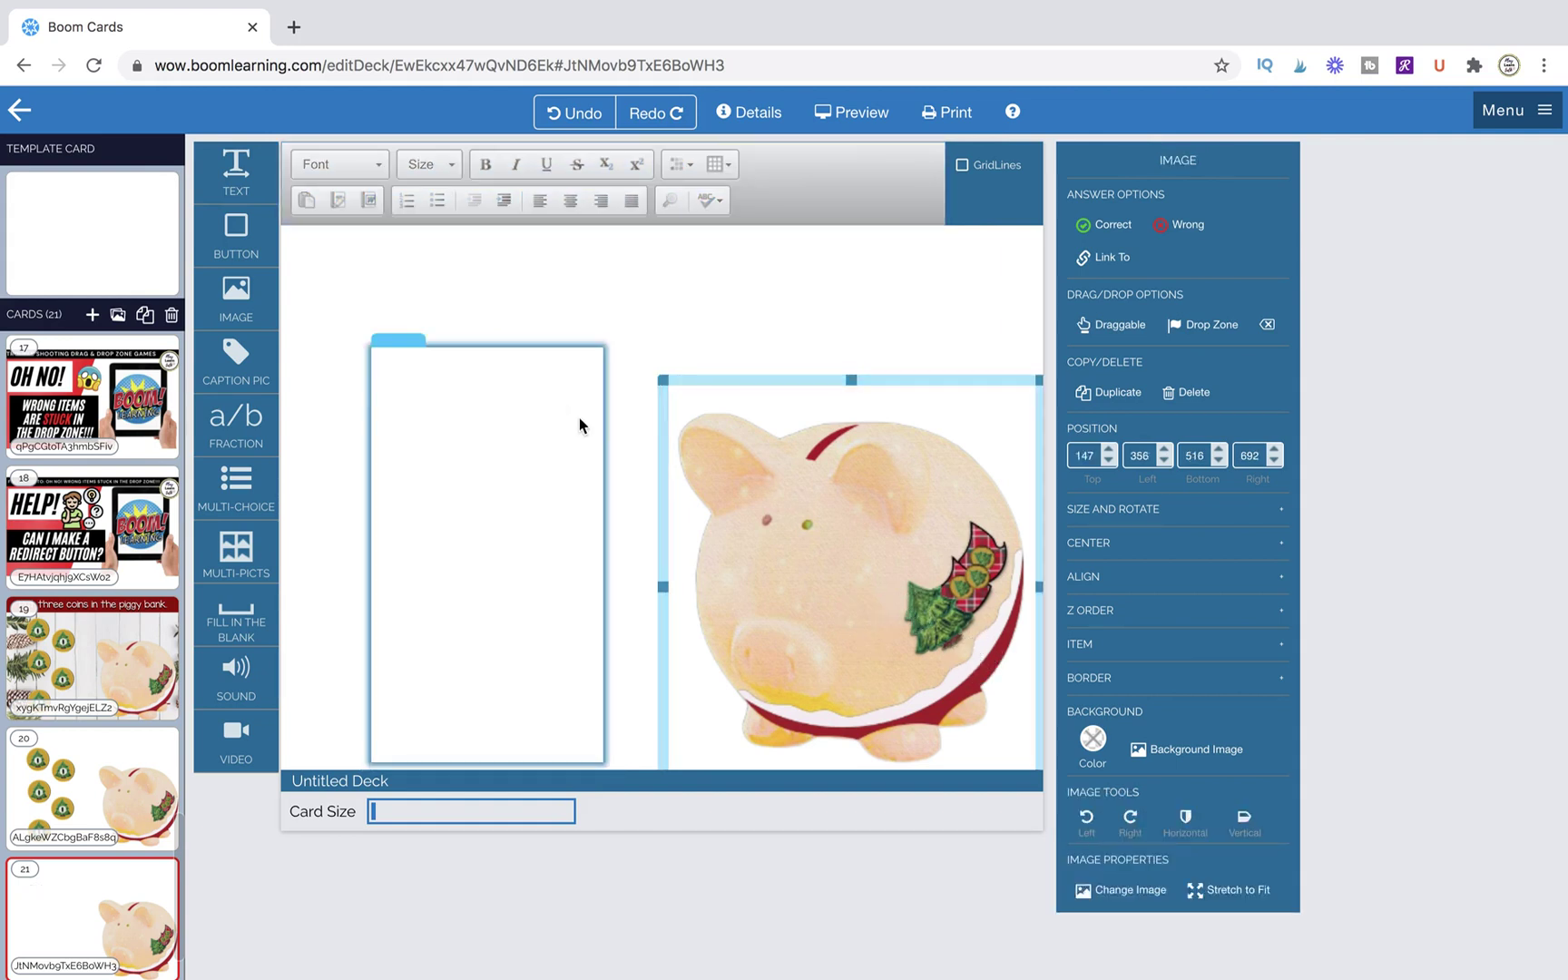
{"action": "left_click", "coordinate": [540, 356]}
{"action": "left_click_drag", "start_coordinate": [617, 555], "coordinate": [690, 538]}
{"action": "left_click_drag", "start_coordinate": [542, 341], "coordinate": [543, 222]}
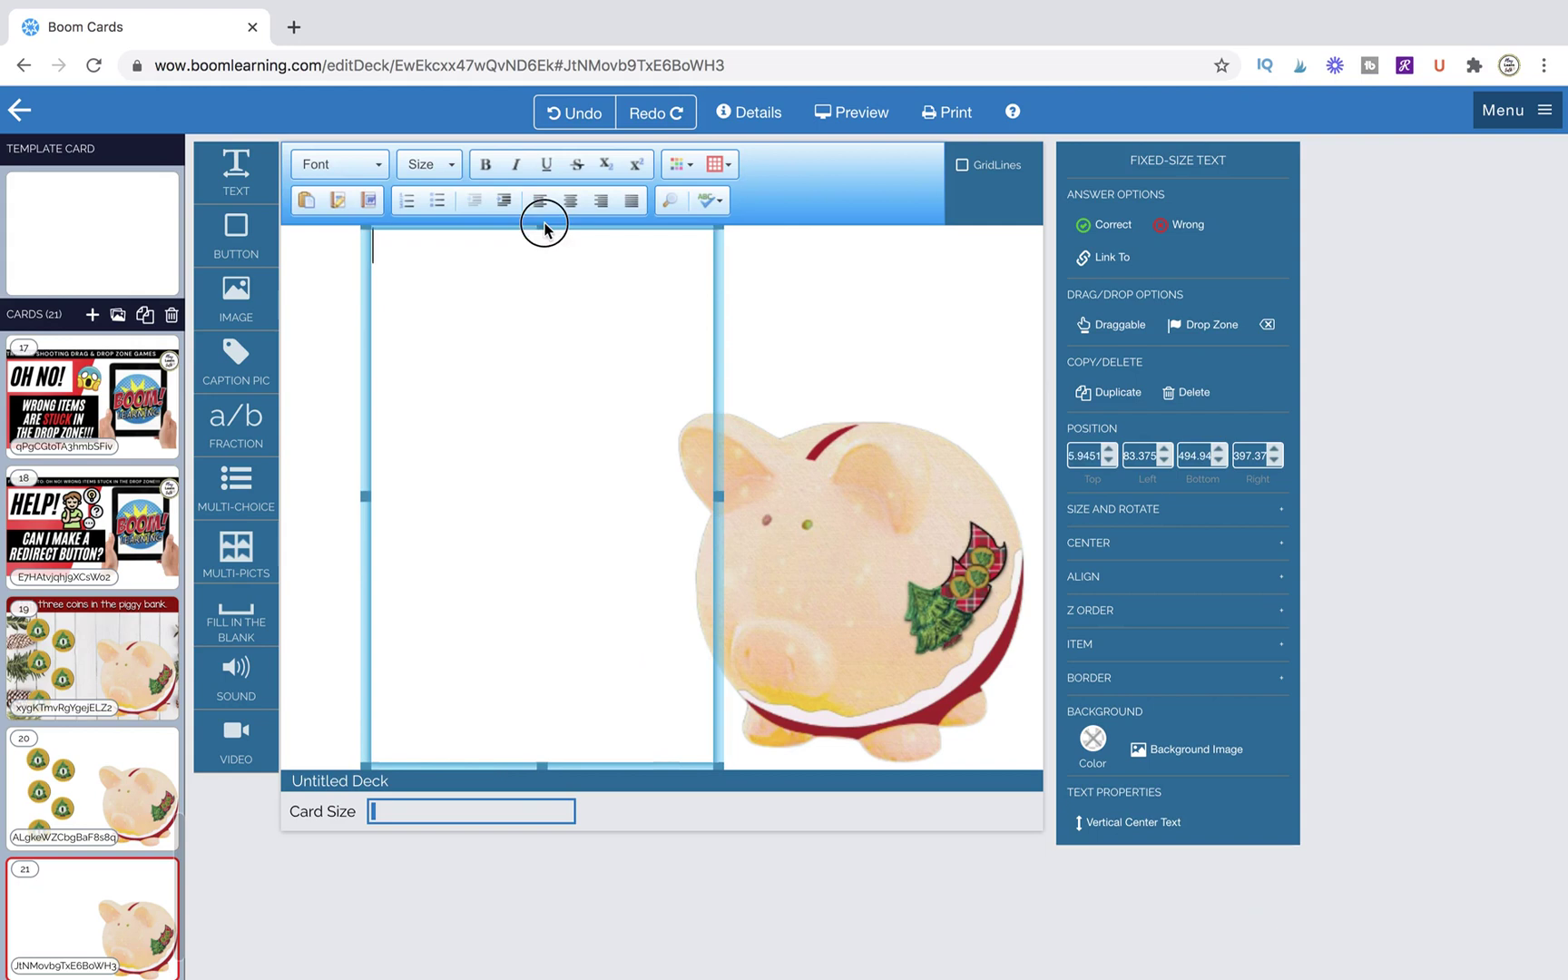
{"action": "left_click_drag", "start_coordinate": [366, 494], "coordinate": [648, 501]}
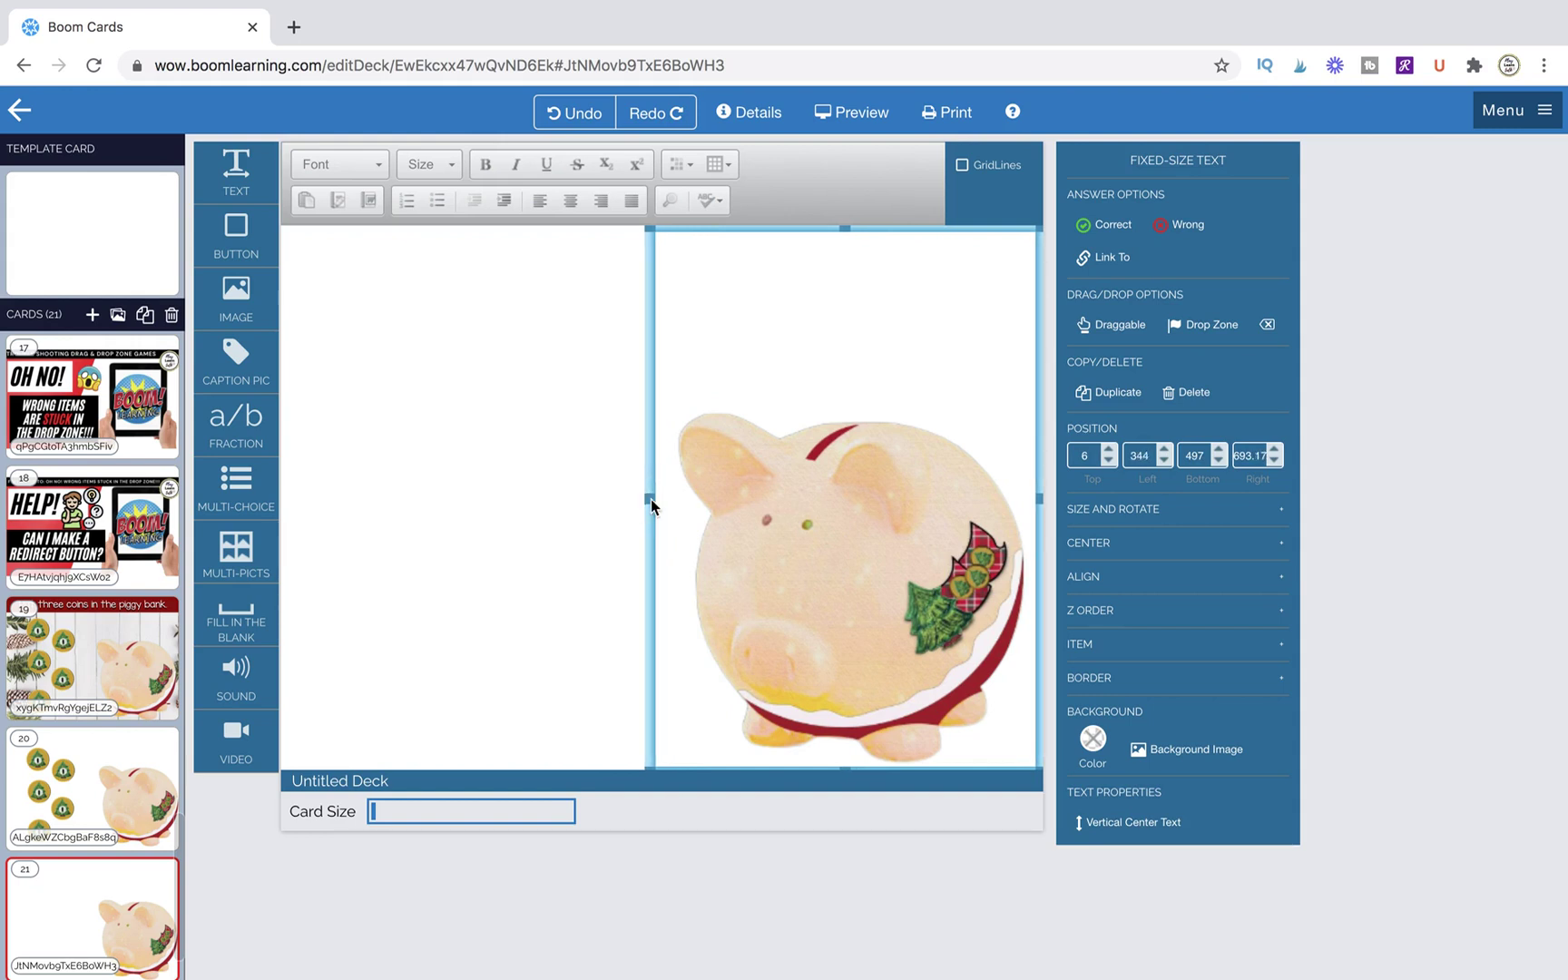
Make the box a drop zone and send it to the rear behind the pig.
{"action": "left_click", "coordinate": [1202, 326]}
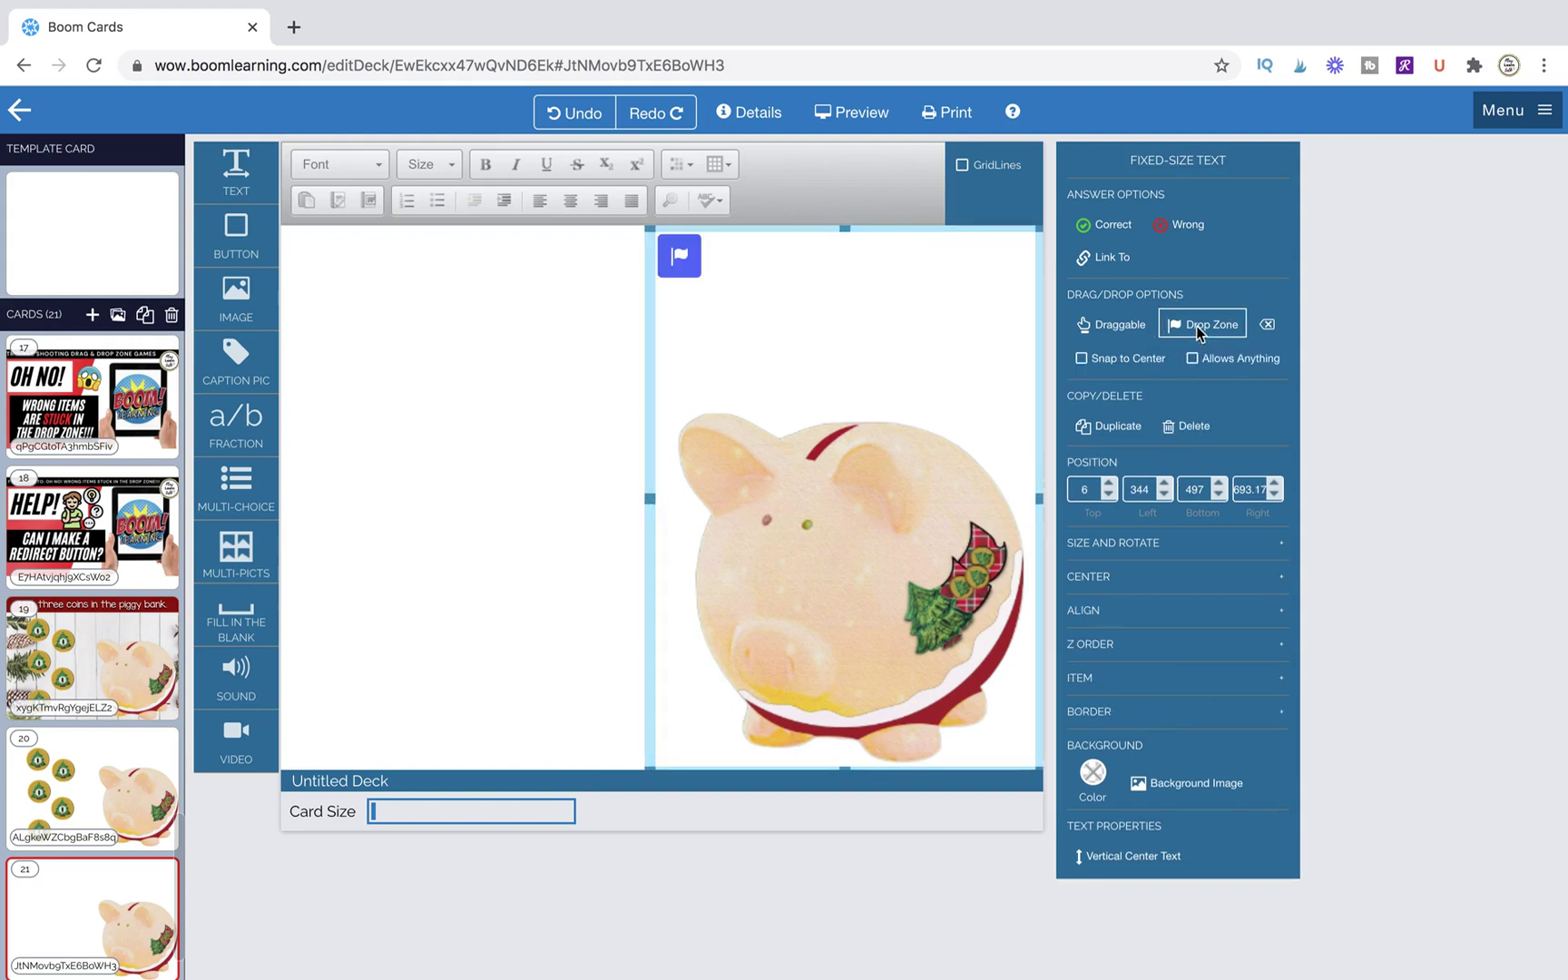
{"action": "left_click", "coordinate": [824, 599]}
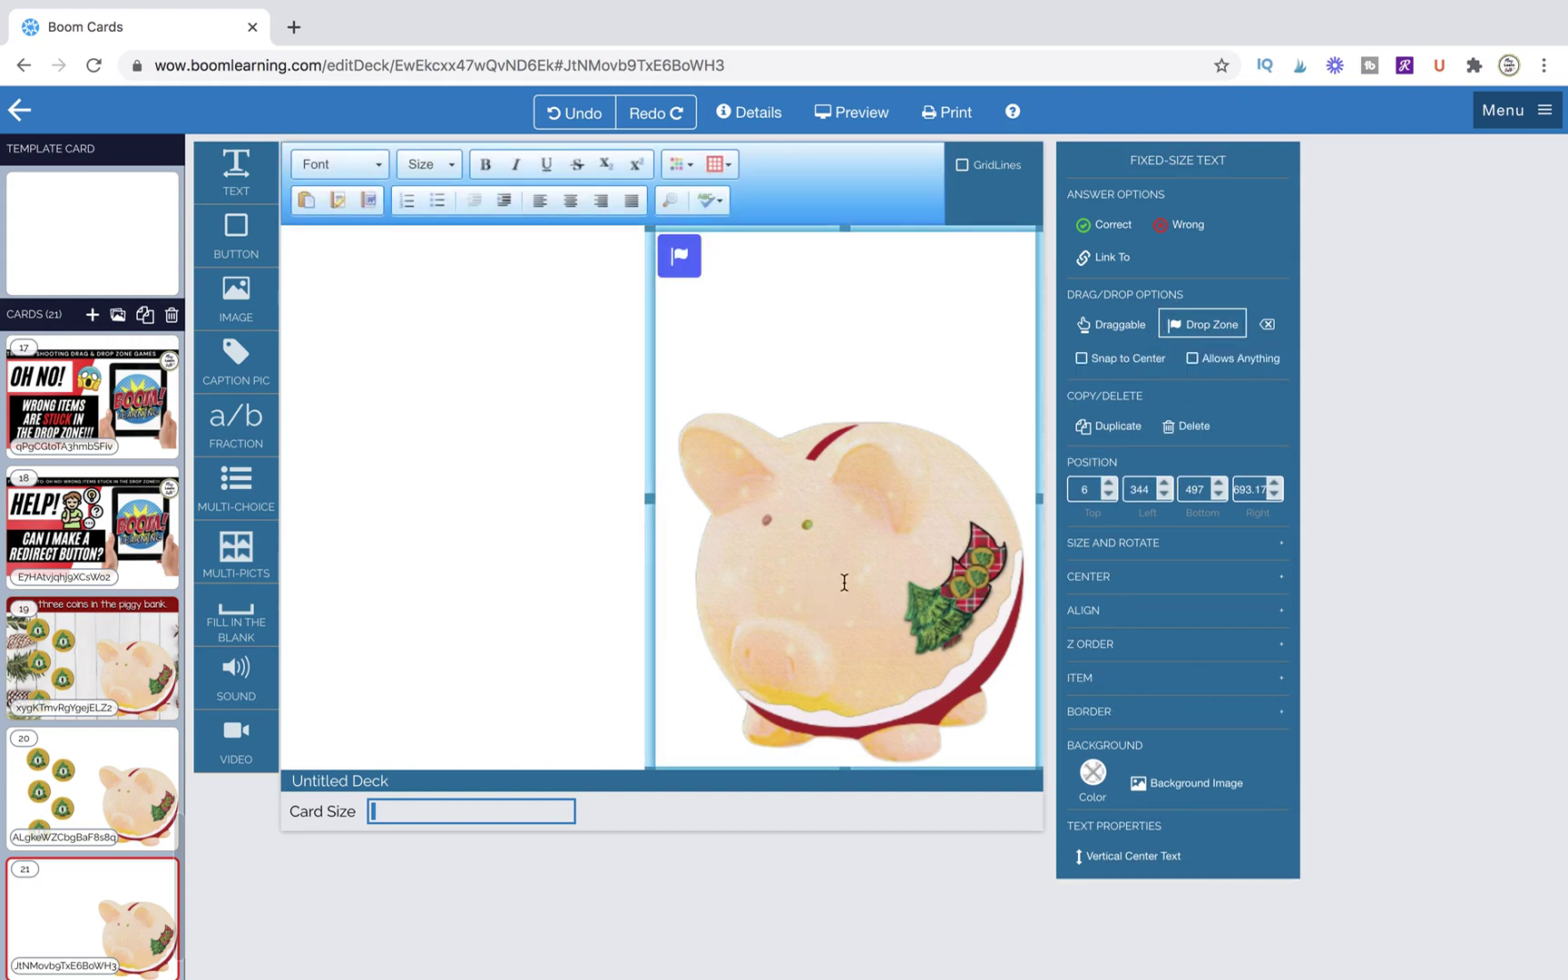
{"action": "left_click", "coordinate": [501, 466]}
{"action": "left_click", "coordinate": [889, 514]}
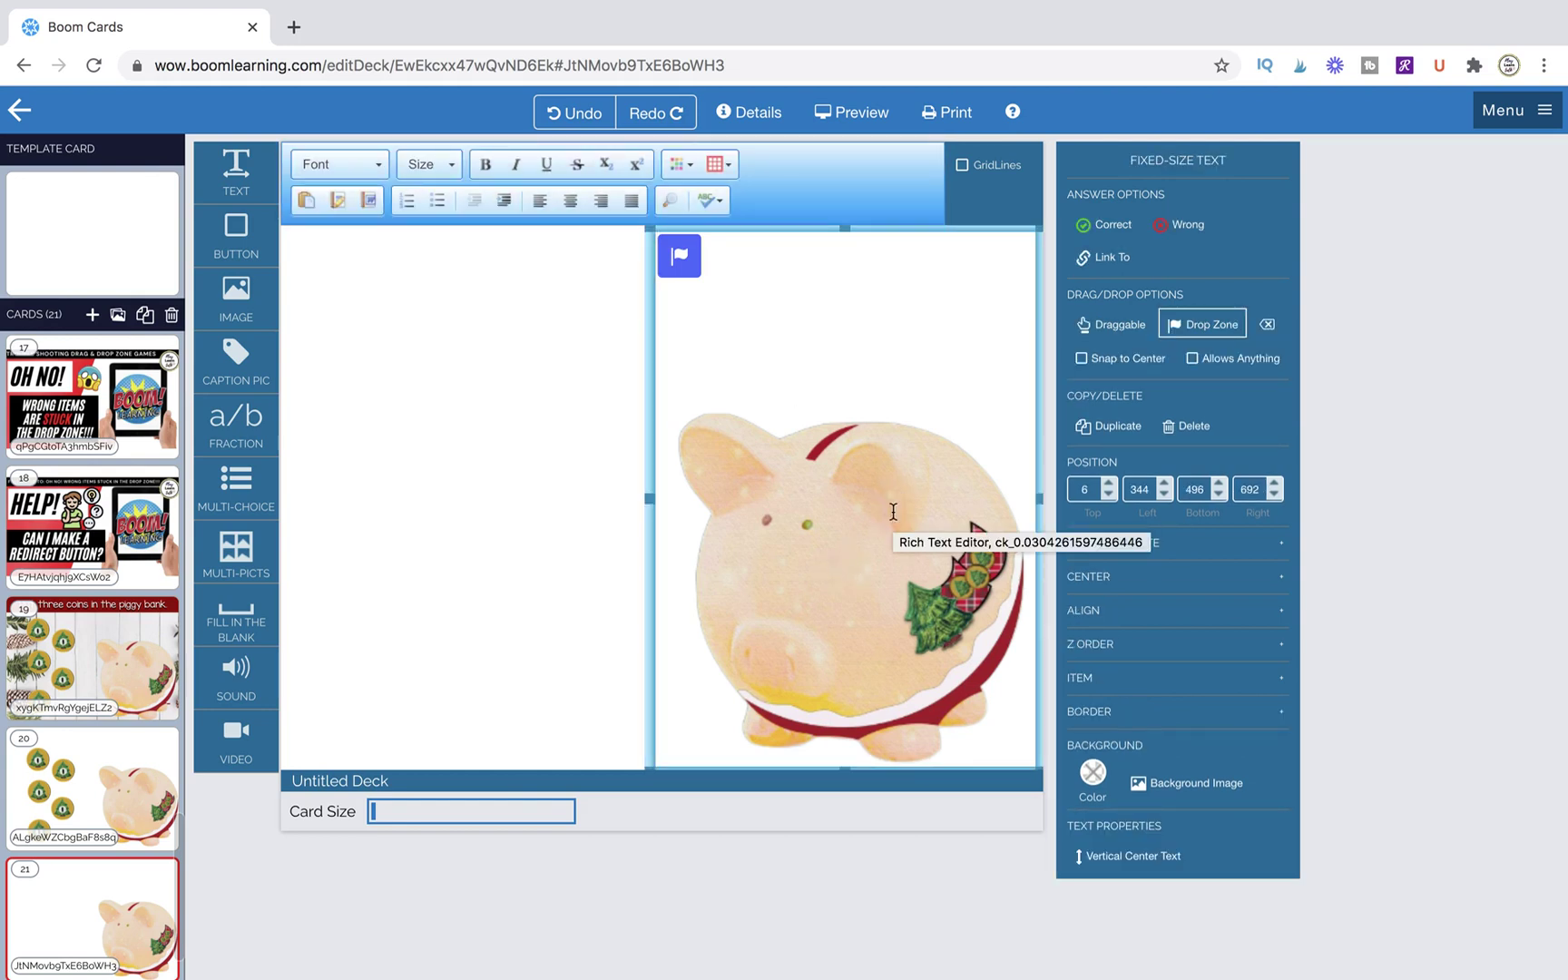
{"action": "left_click", "coordinate": [647, 378]}
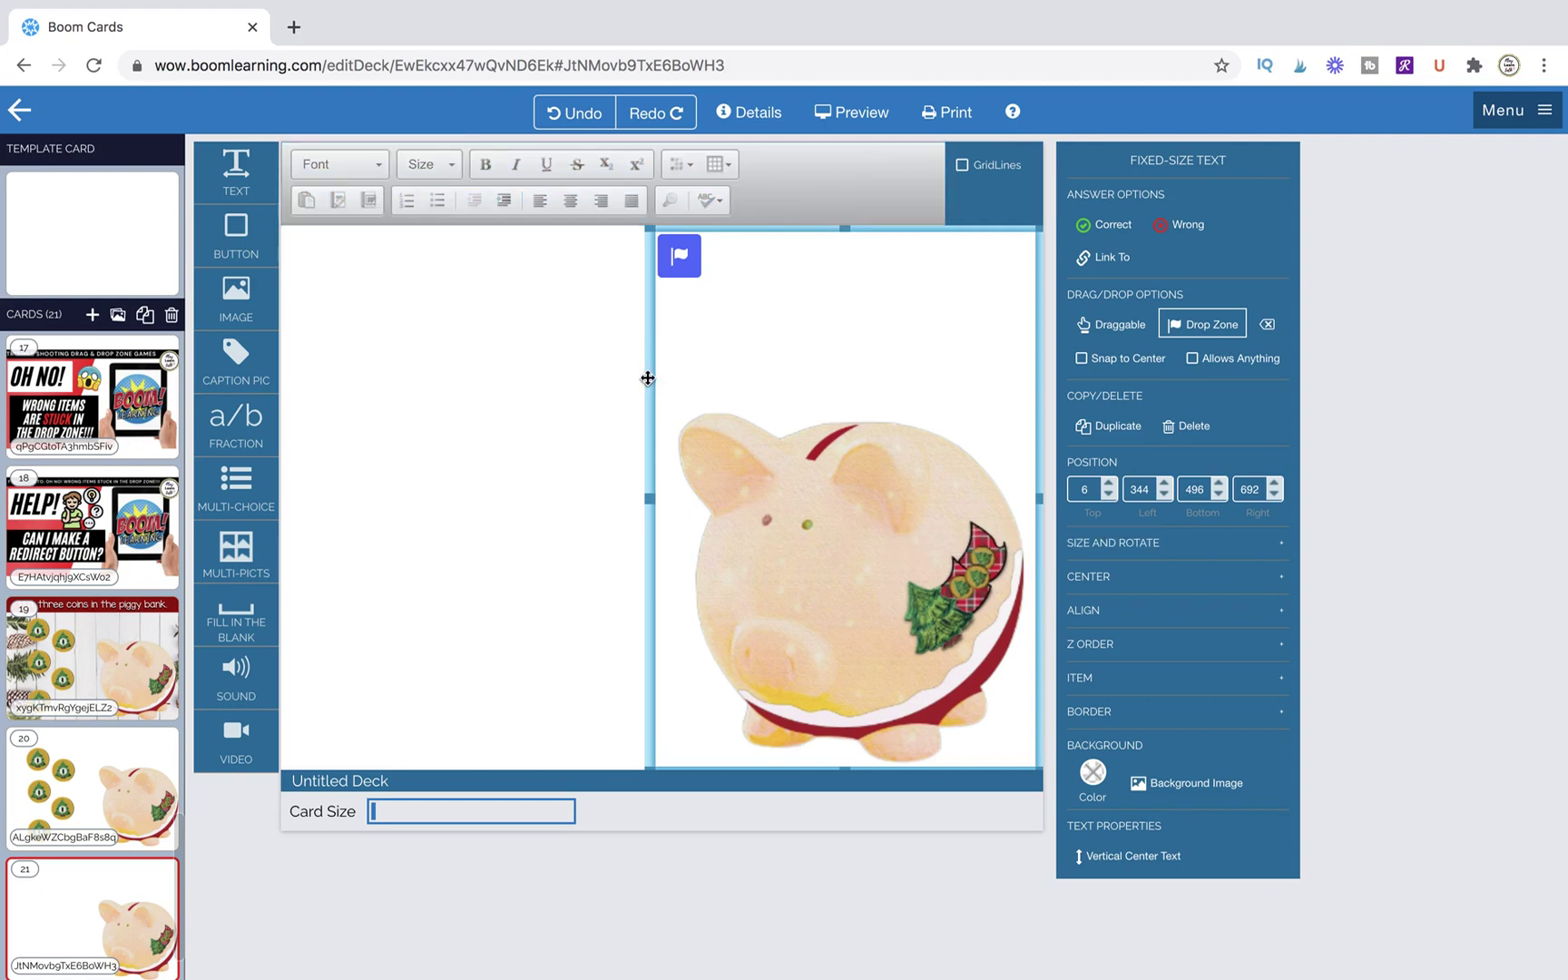
{"action": "left_click", "coordinate": [1103, 644]}
{"action": "left_click", "coordinate": [1107, 671]}
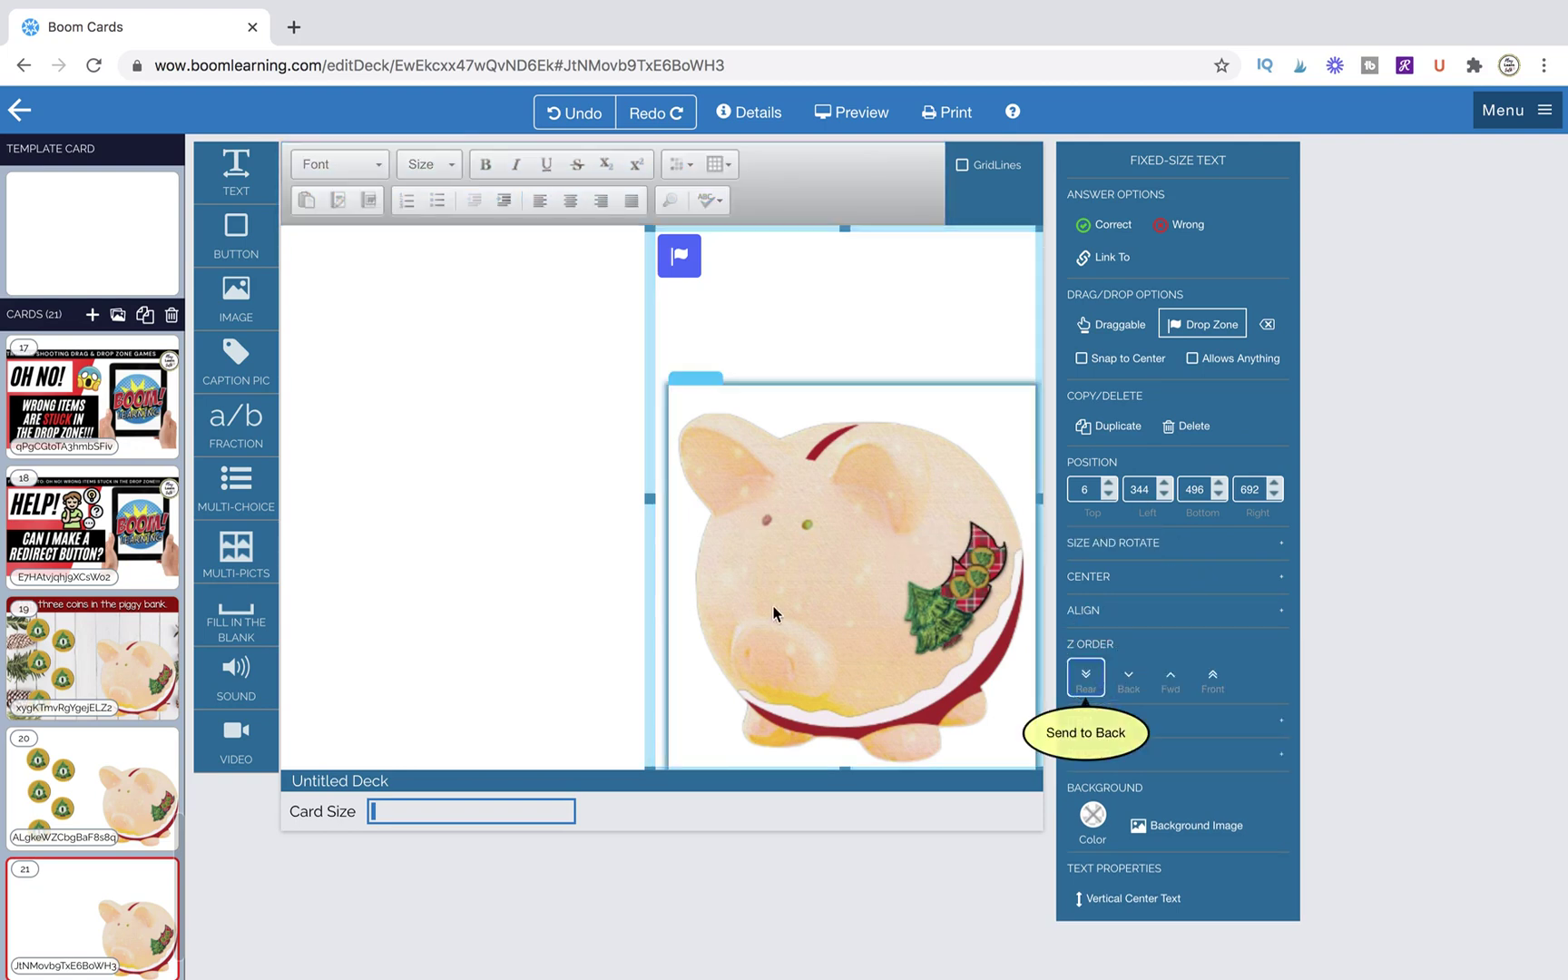
{"action": "left_click", "coordinate": [871, 582]}
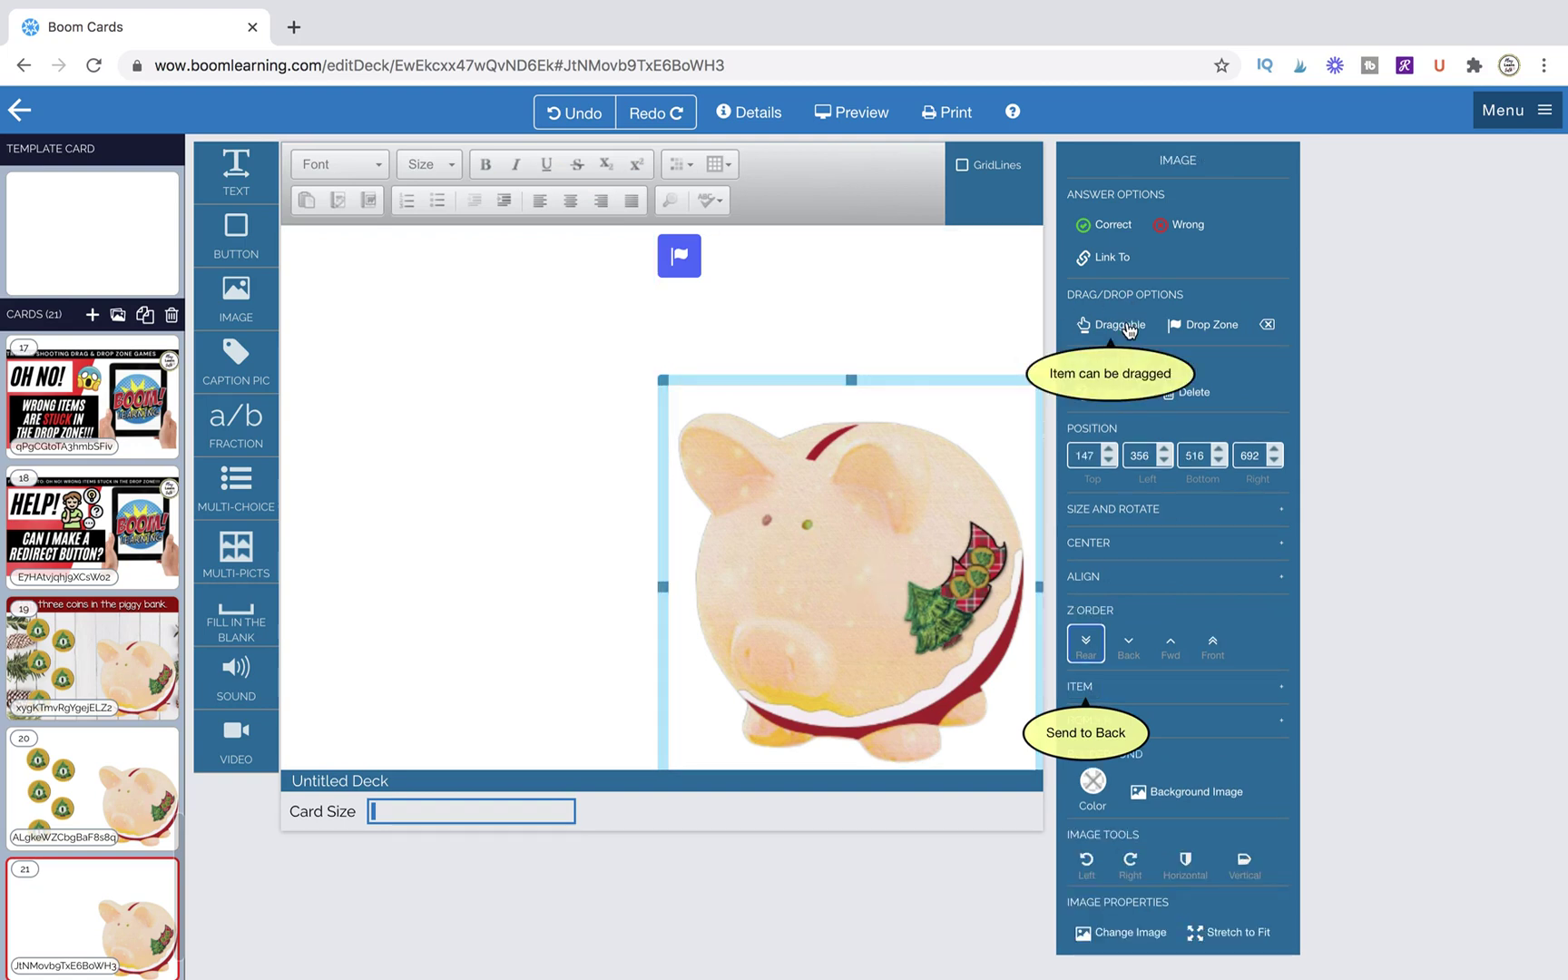
Add a second empty text box and size it across the pig's body.
{"action": "left_click", "coordinate": [578, 374]}
{"action": "left_click_drag", "start_coordinate": [236, 171], "coordinate": [637, 705]}
{"action": "left_click", "coordinate": [466, 496]}
{"action": "left_click", "coordinate": [893, 596]}
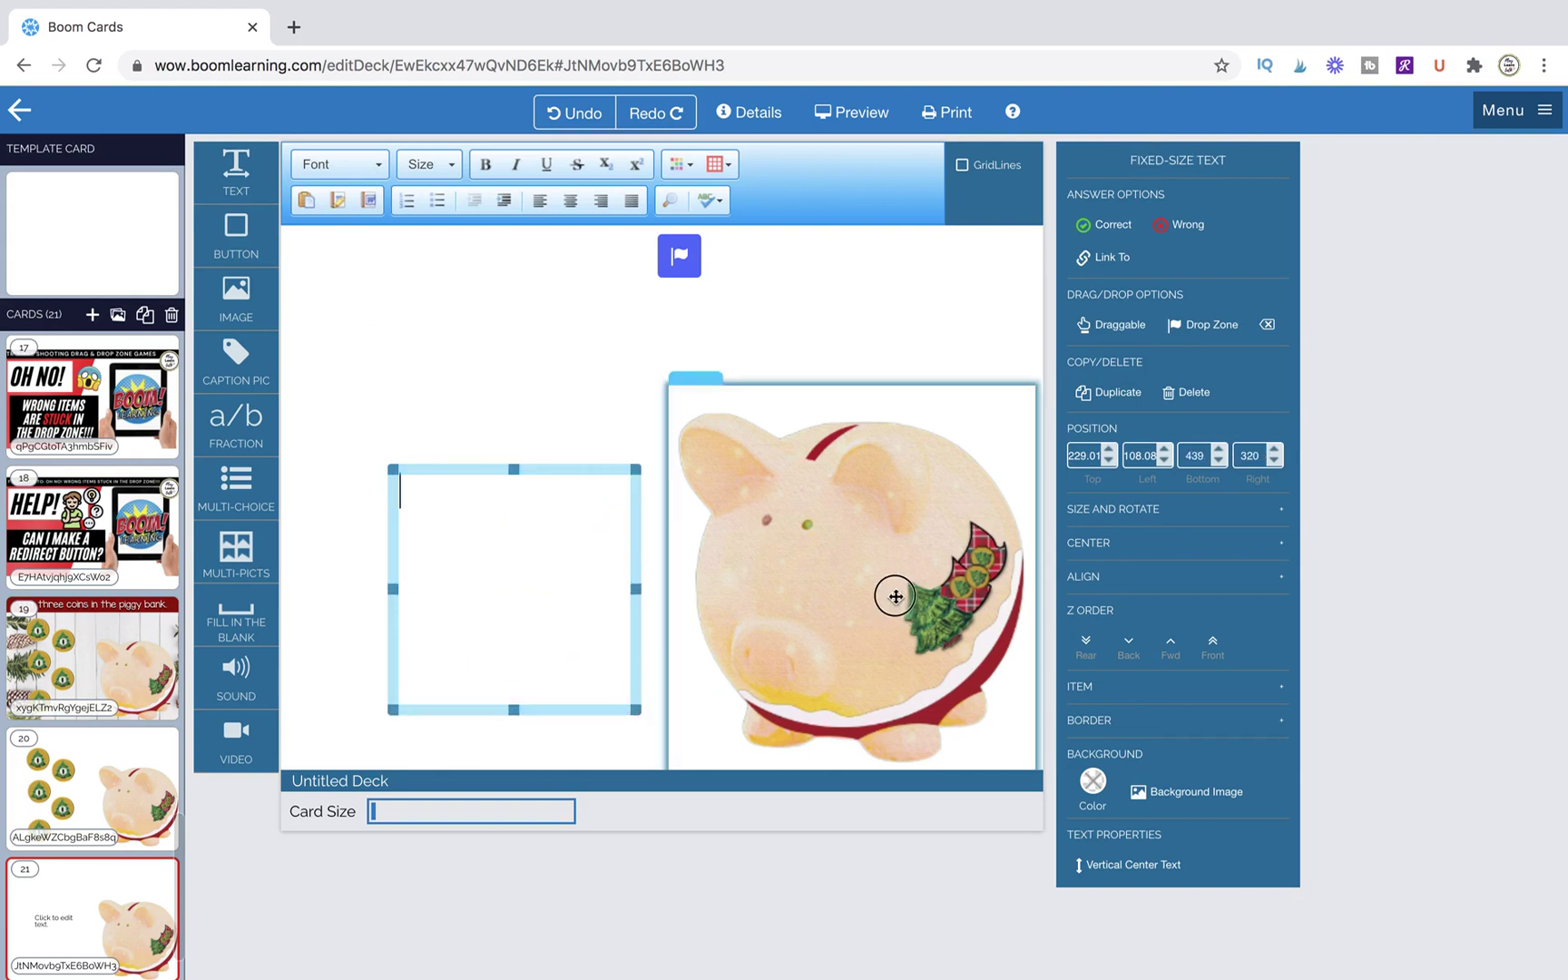
{"action": "left_click_drag", "start_coordinate": [892, 596], "coordinate": [894, 600]}
{"action": "left_click", "coordinate": [536, 565]}
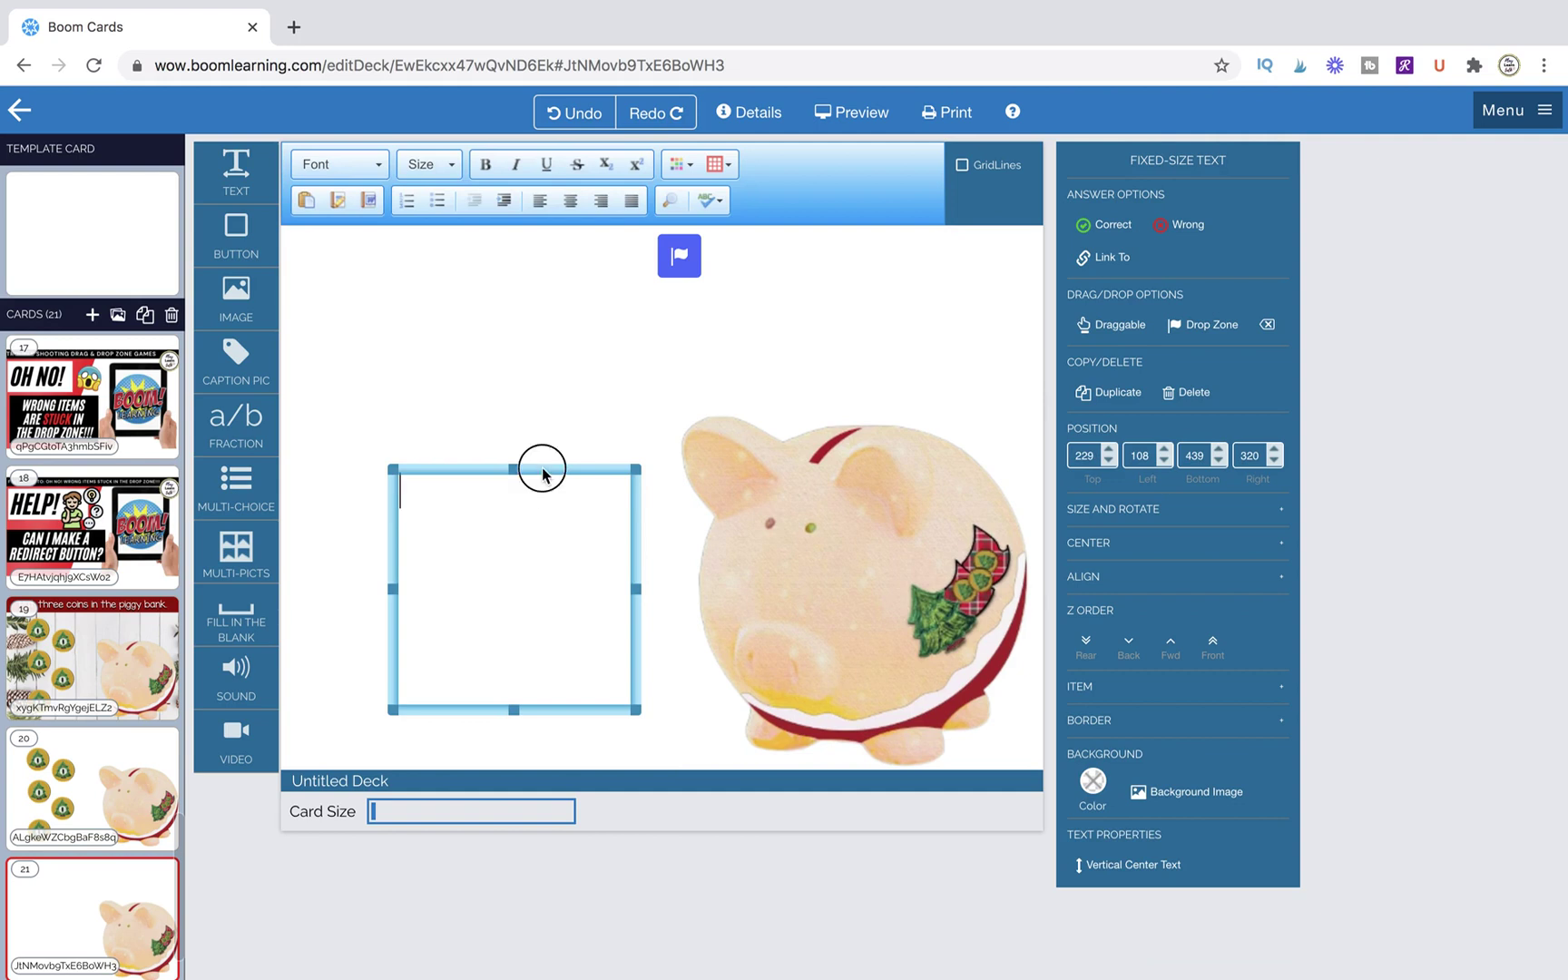
{"action": "left_click_drag", "start_coordinate": [542, 470], "coordinate": [867, 470]}
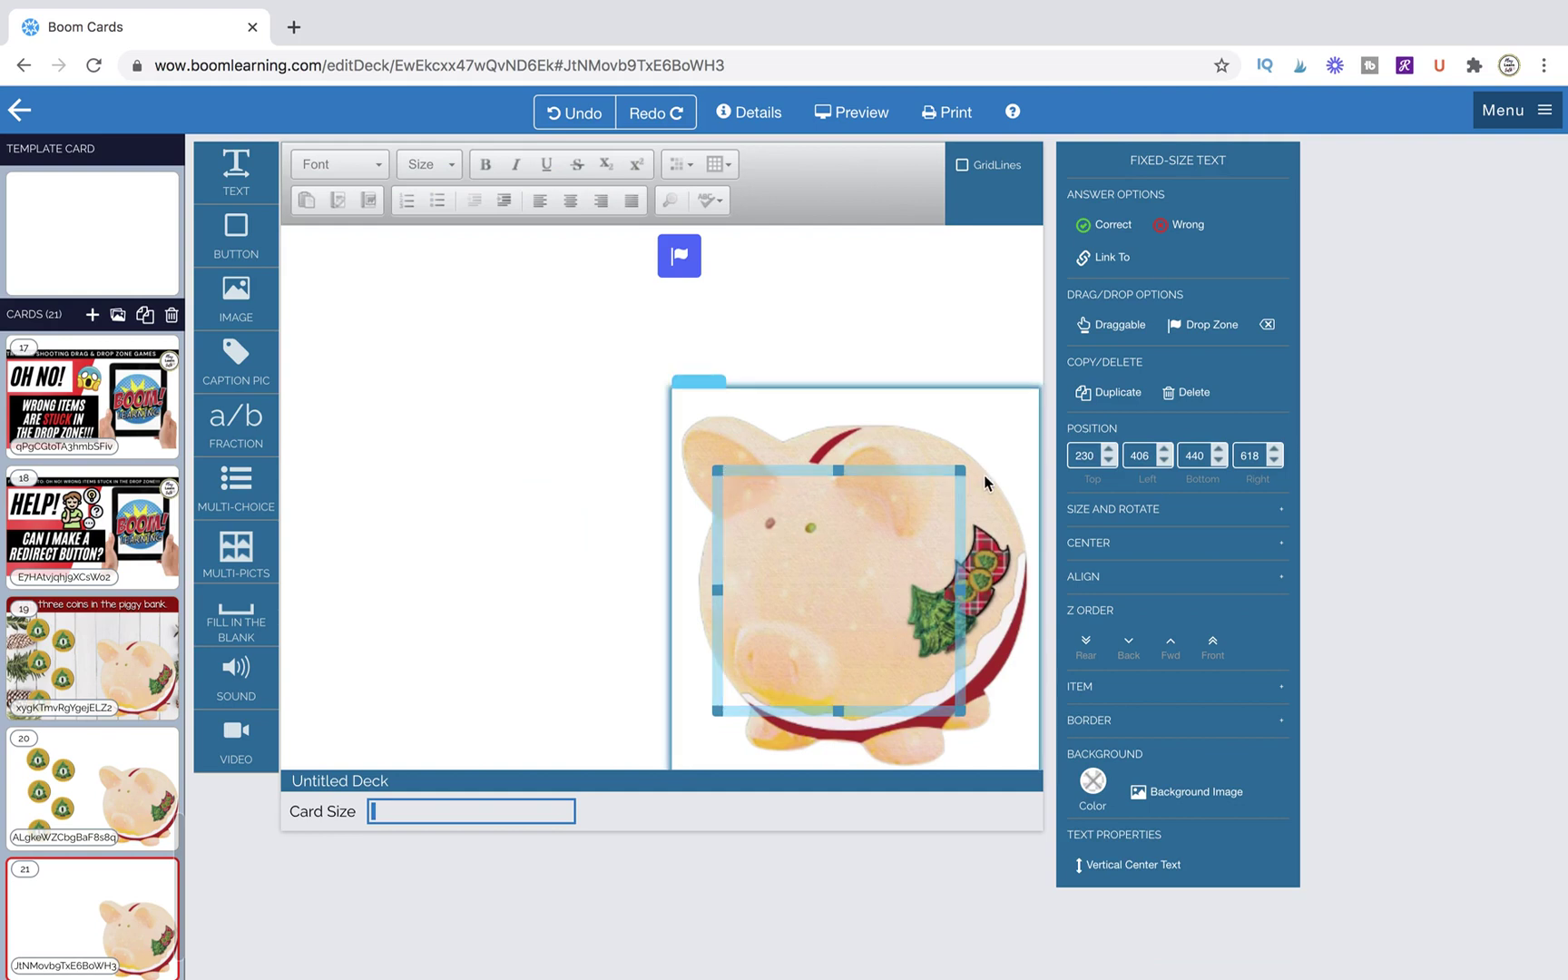
{"action": "left_click_drag", "start_coordinate": [965, 713], "coordinate": [1015, 714]}
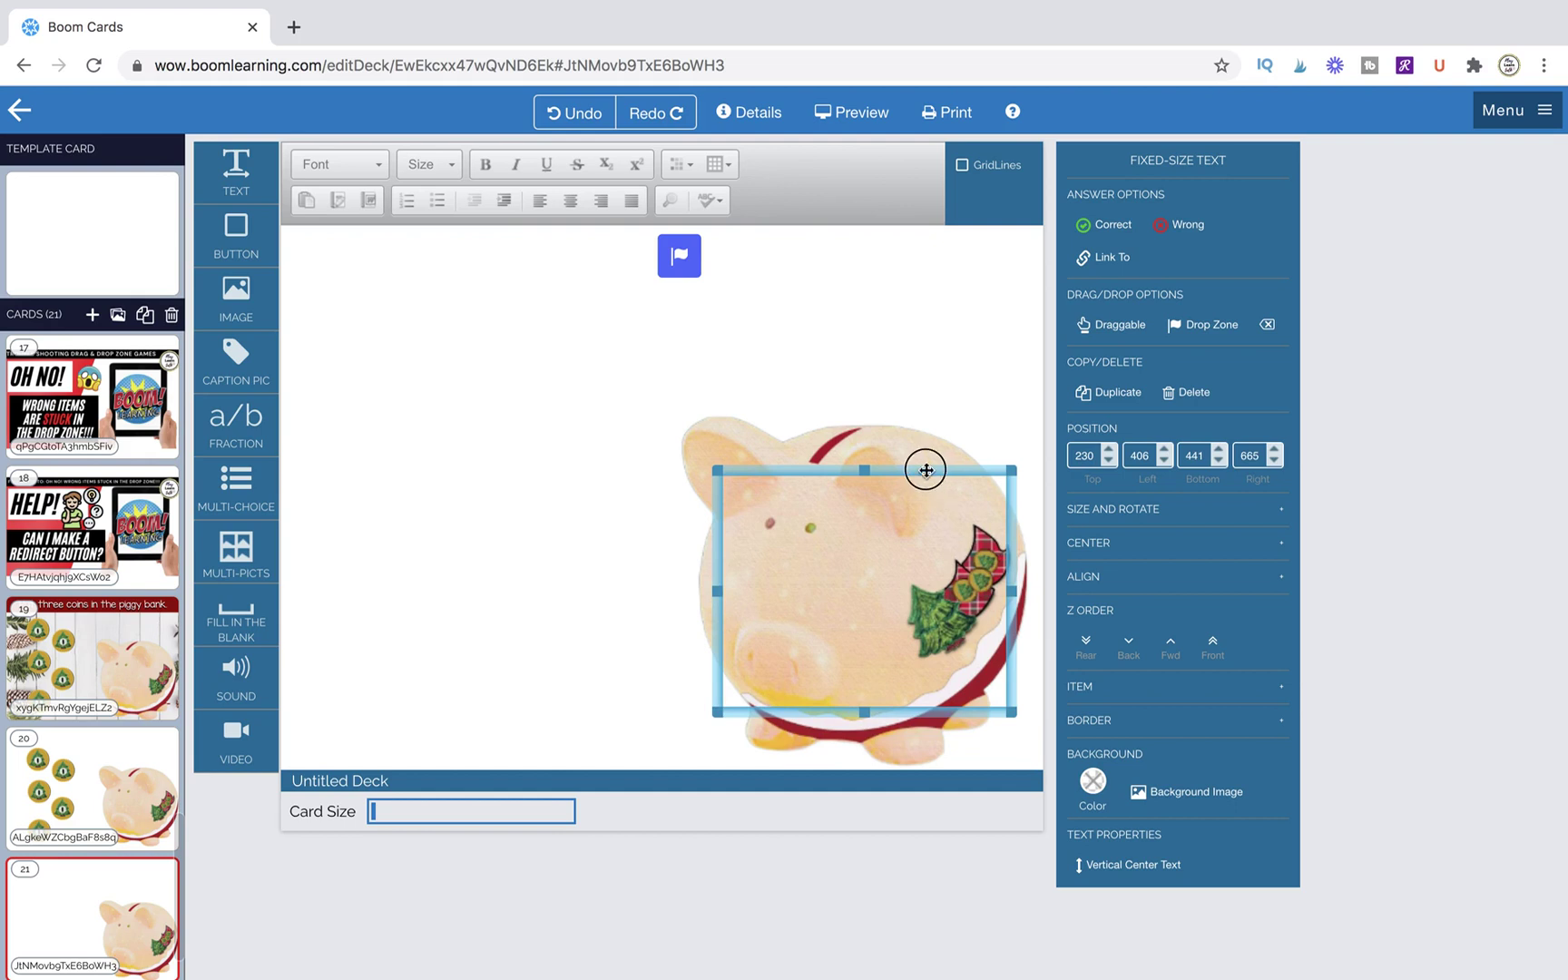
{"action": "left_click_drag", "start_coordinate": [928, 469], "coordinate": [921, 470]}
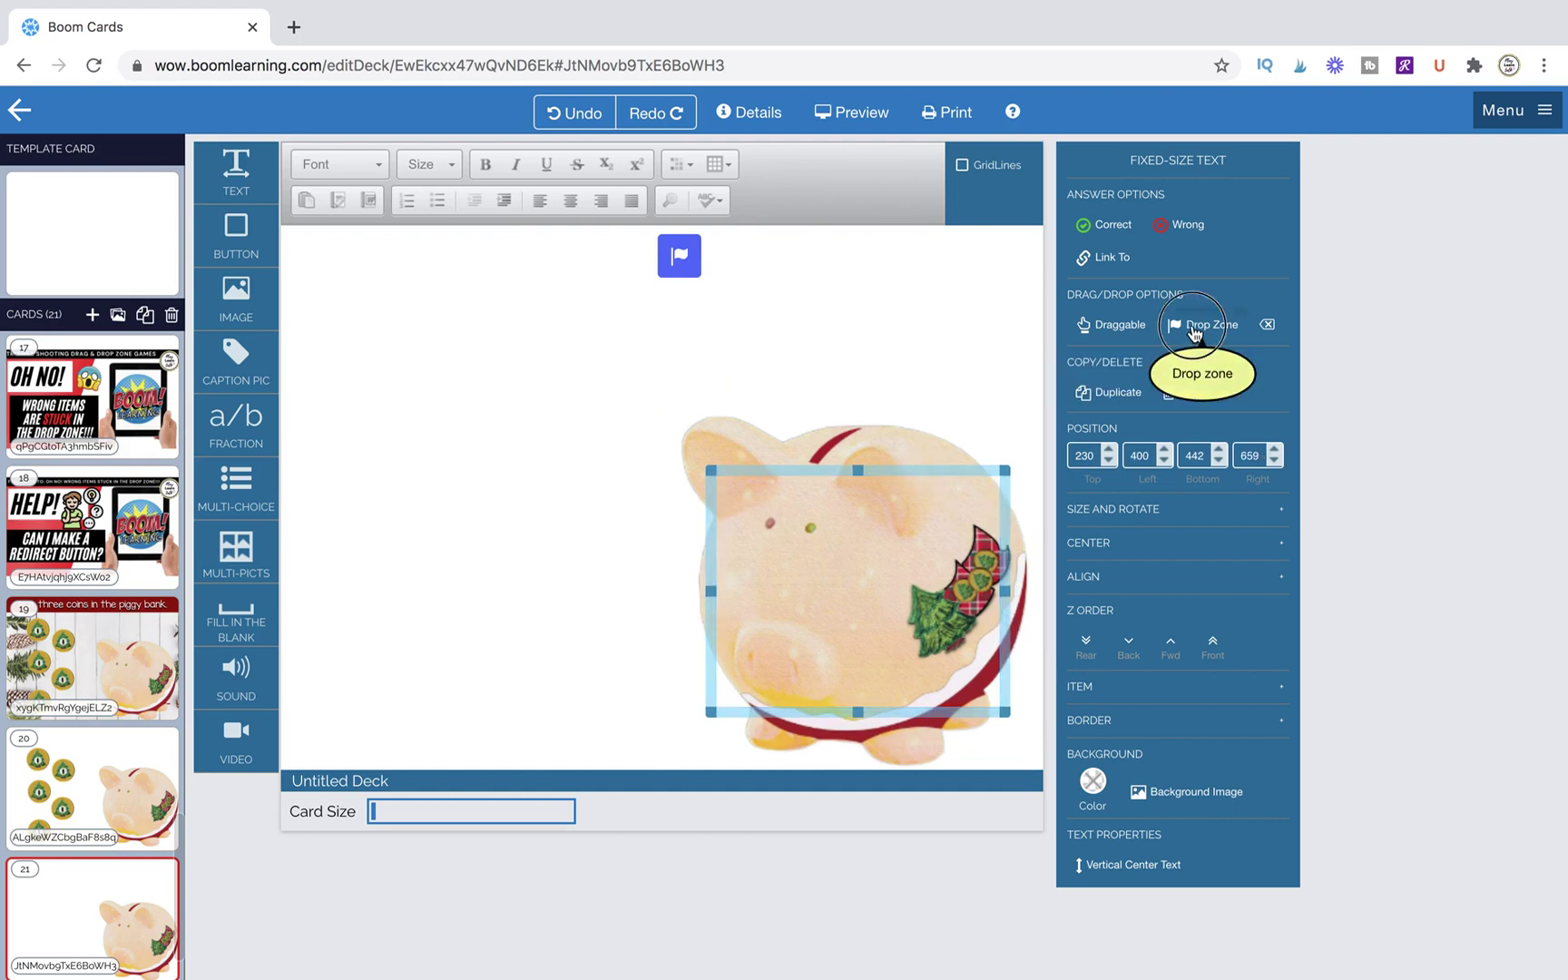
Turn that box into a drop zone and link the draggable pig to it.
{"action": "left_click", "coordinate": [1200, 325]}
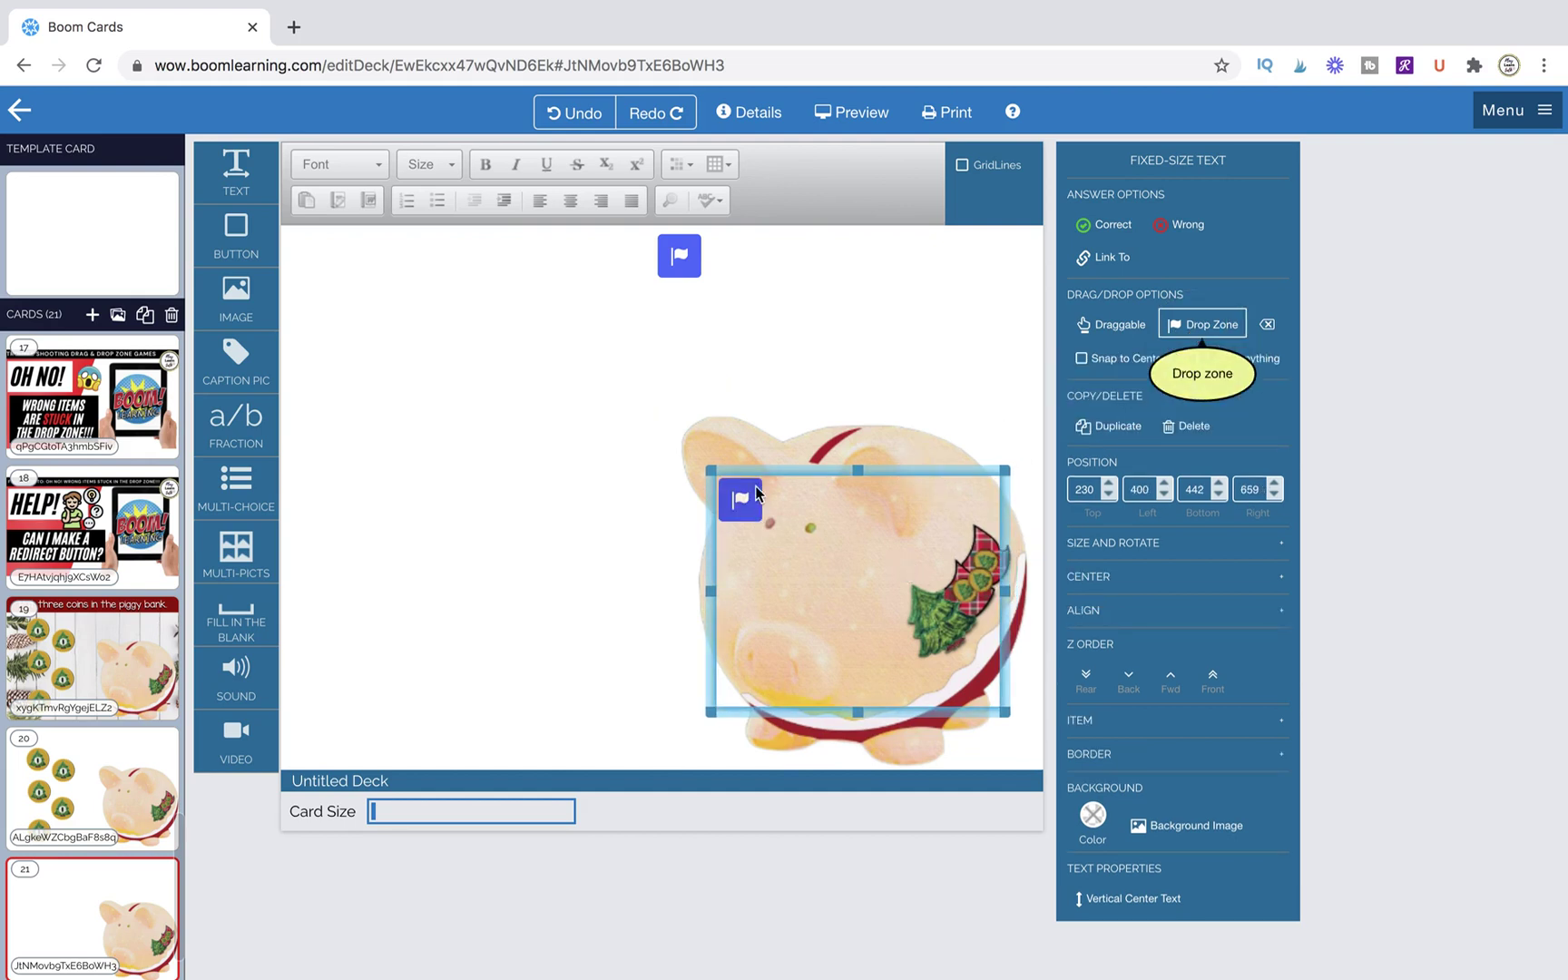
{"action": "left_click", "coordinate": [855, 443]}
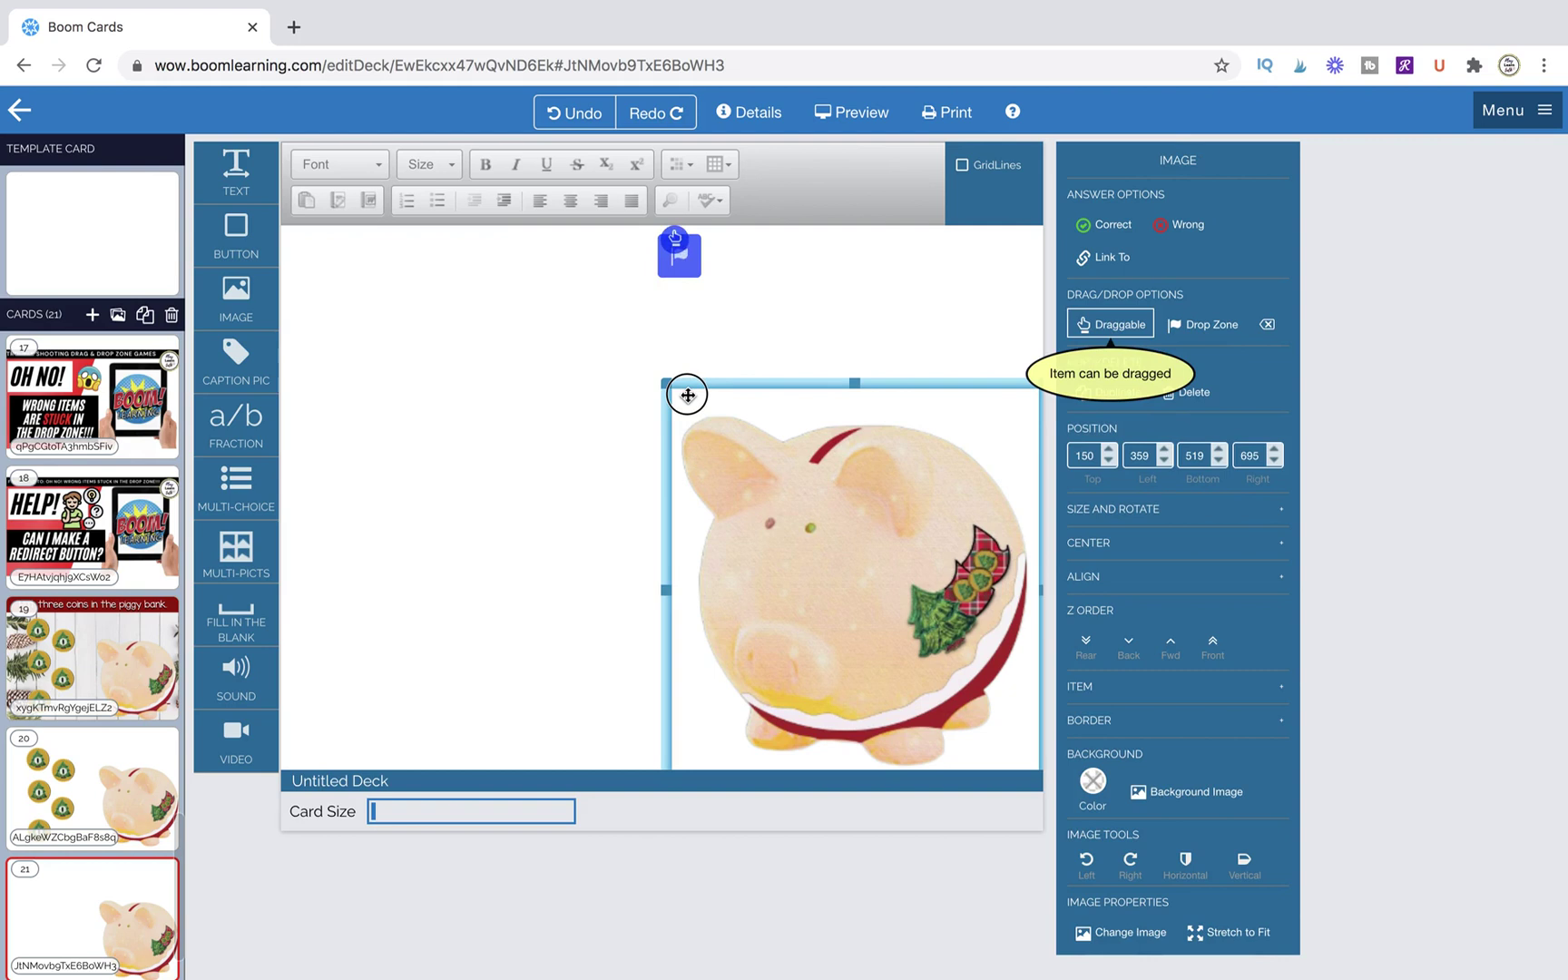
{"action": "left_click", "coordinate": [688, 395]}
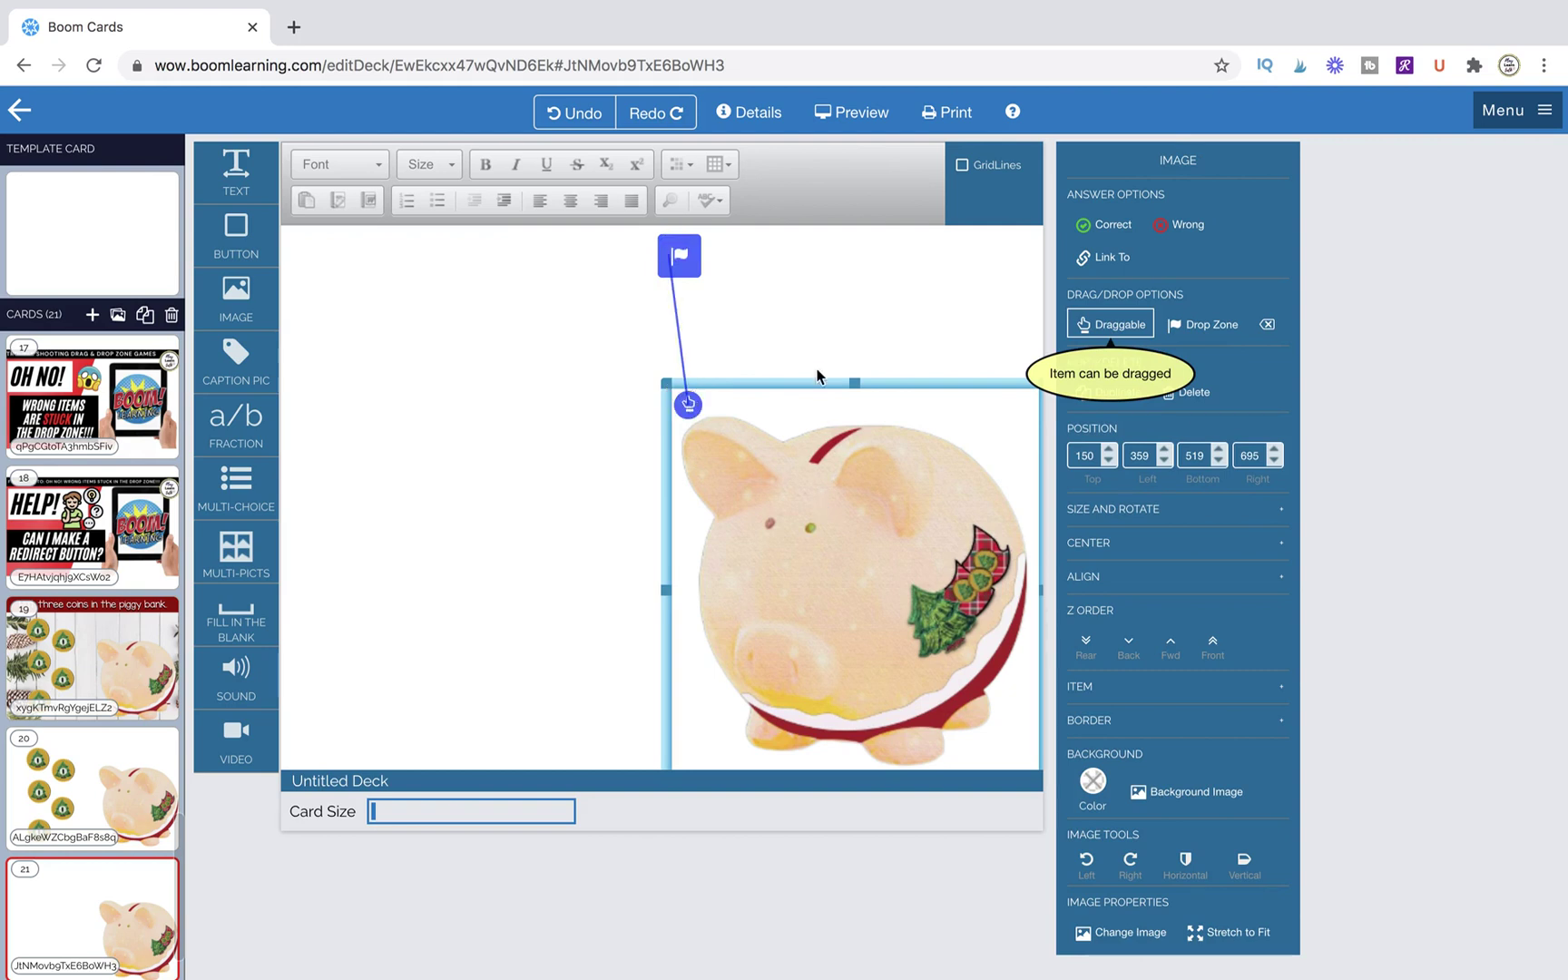
{"action": "left_click", "coordinate": [802, 323]}
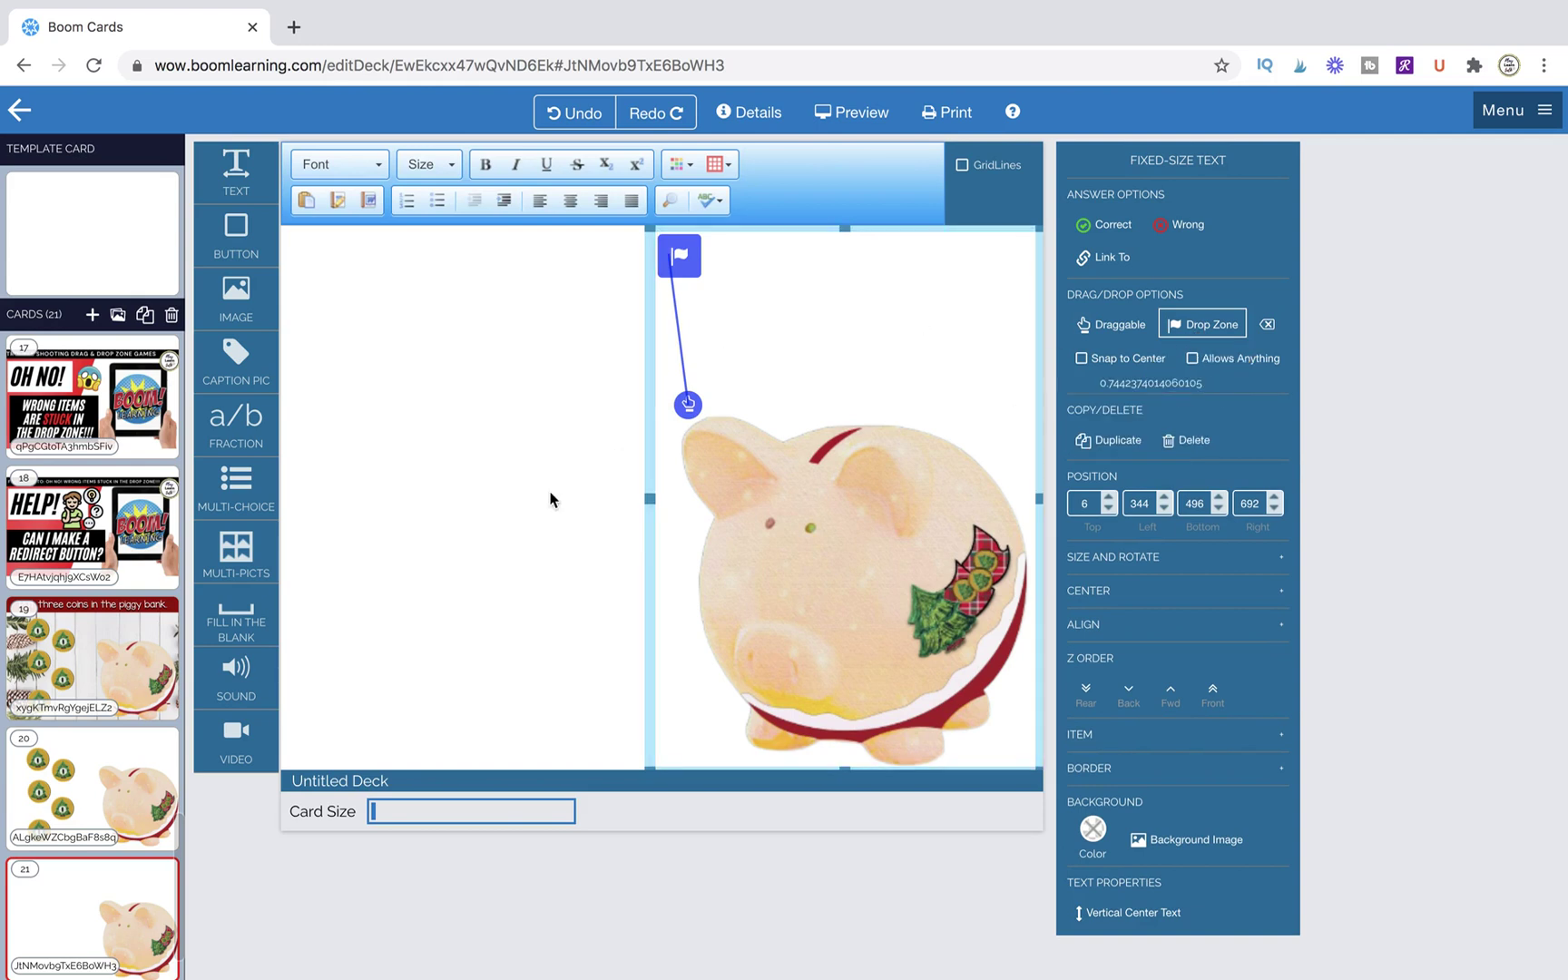
Add the christmasPiggyBank coin 1 image, shrink it, and place it left of the pig's snout.
{"action": "left_click", "coordinate": [506, 523]}
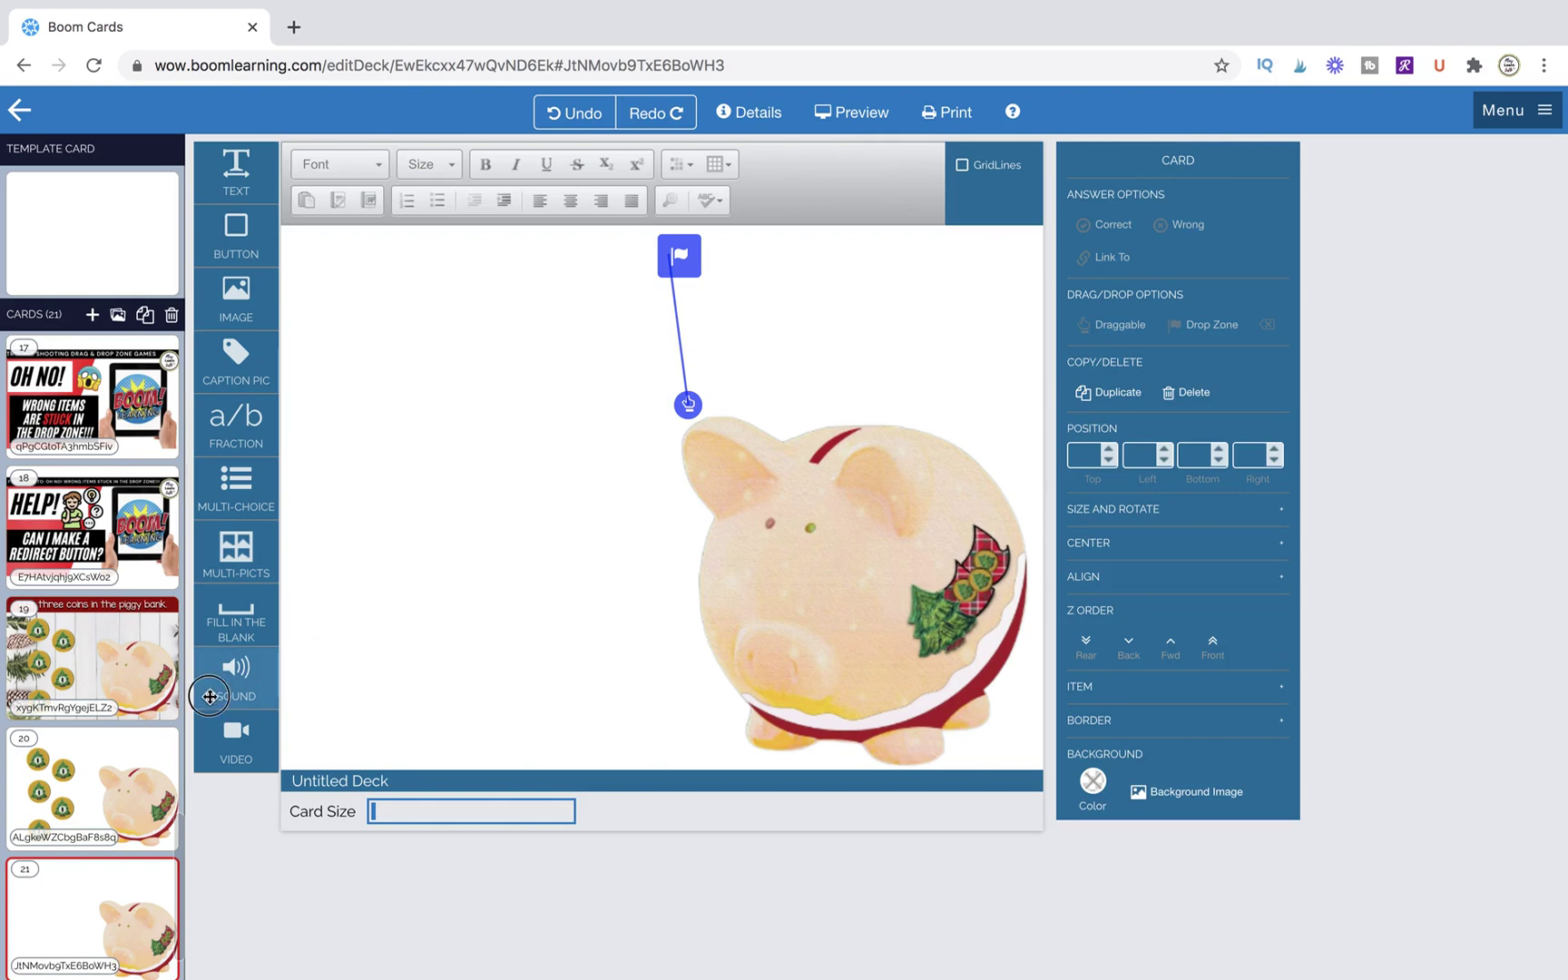
{"action": "mouse_move", "coordinate": [210, 697]}
{"action": "left_mouse_down"}
{"action": "mouse_move", "coordinate": [351, 498]}
{"action": "mouse_move", "coordinate": [223, 681]}
{"action": "left_mouse_up"}
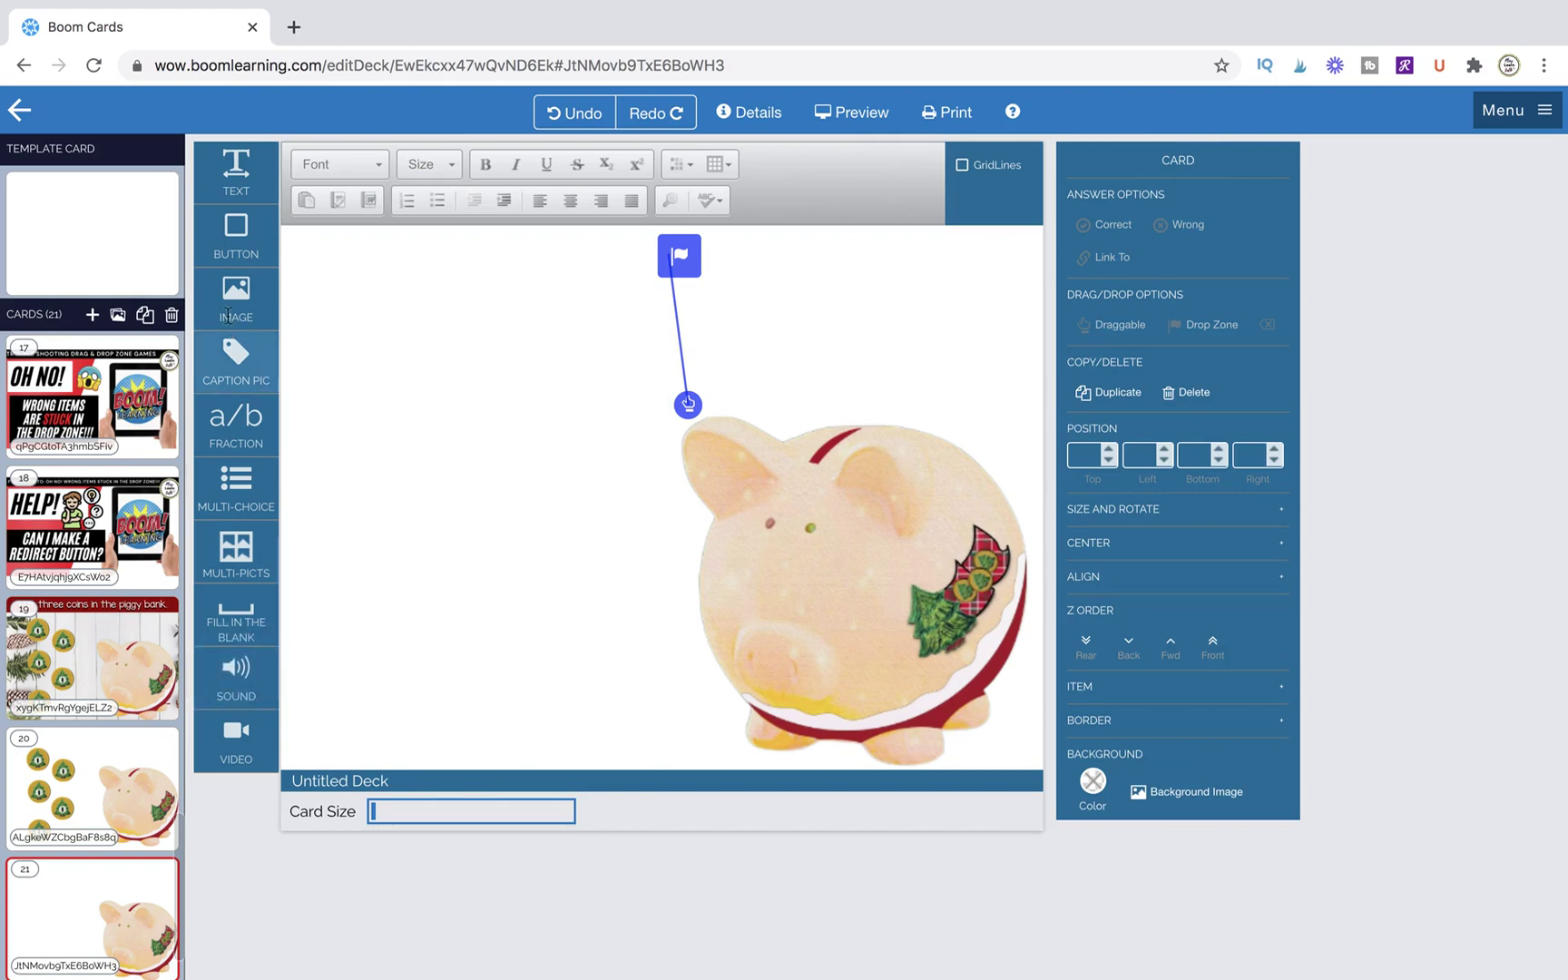
{"action": "left_click_drag", "start_coordinate": [228, 313], "coordinate": [366, 328]}
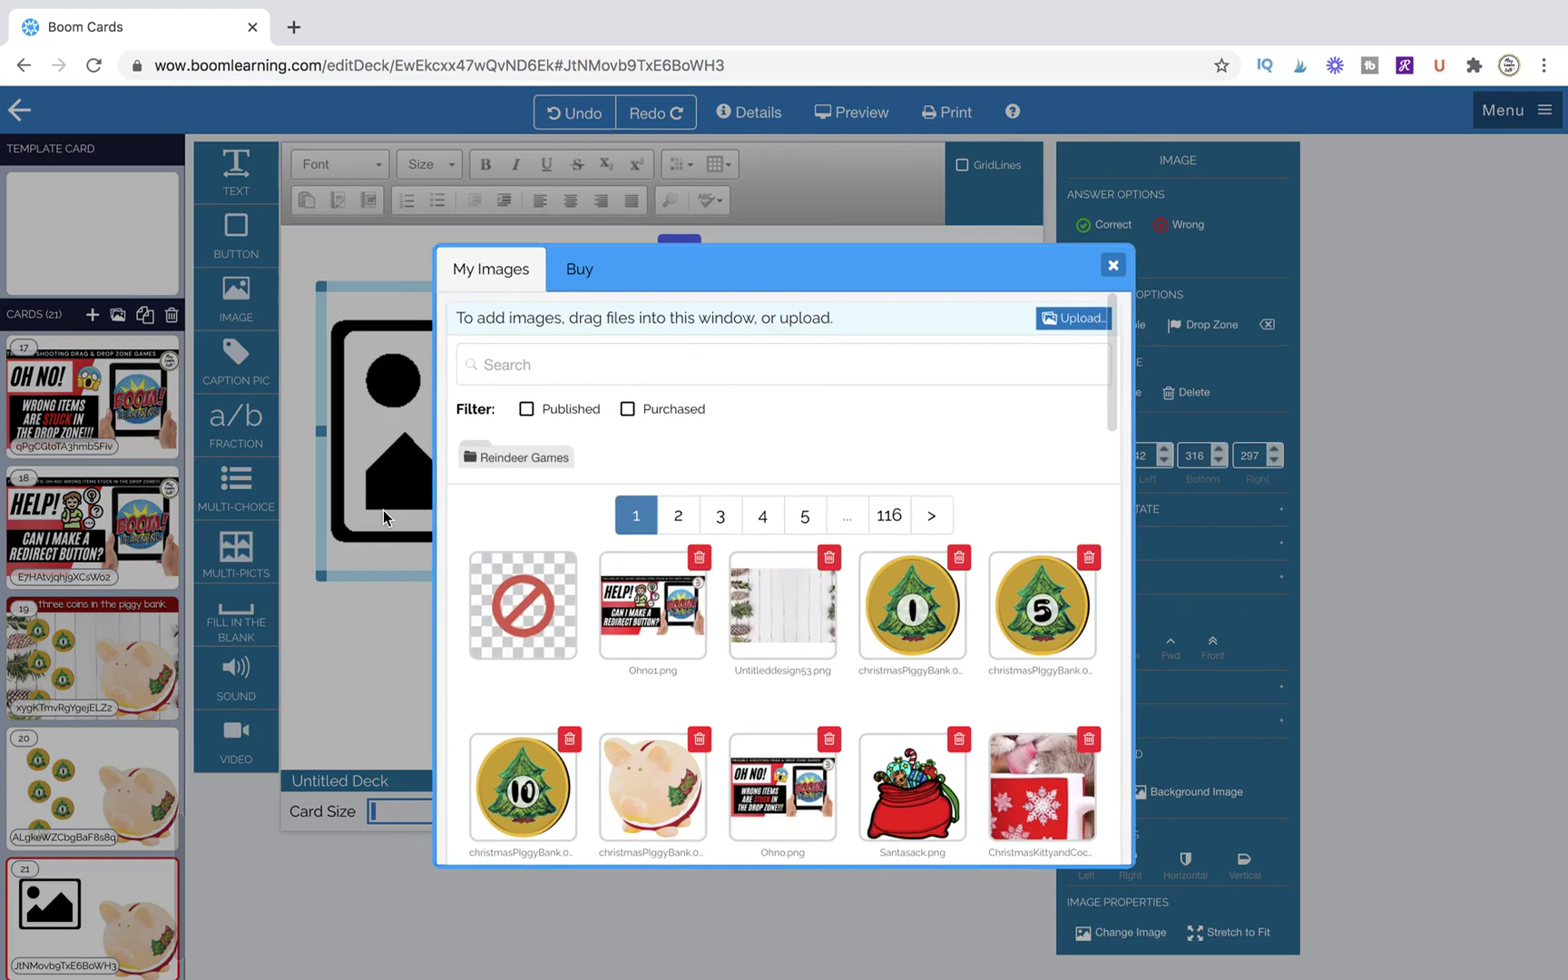
{"action": "left_click", "coordinate": [912, 605]}
{"action": "left_click_drag", "start_coordinate": [323, 287], "coordinate": [578, 412]}
{"action": "left_click_drag", "start_coordinate": [606, 470], "coordinate": [355, 378]}
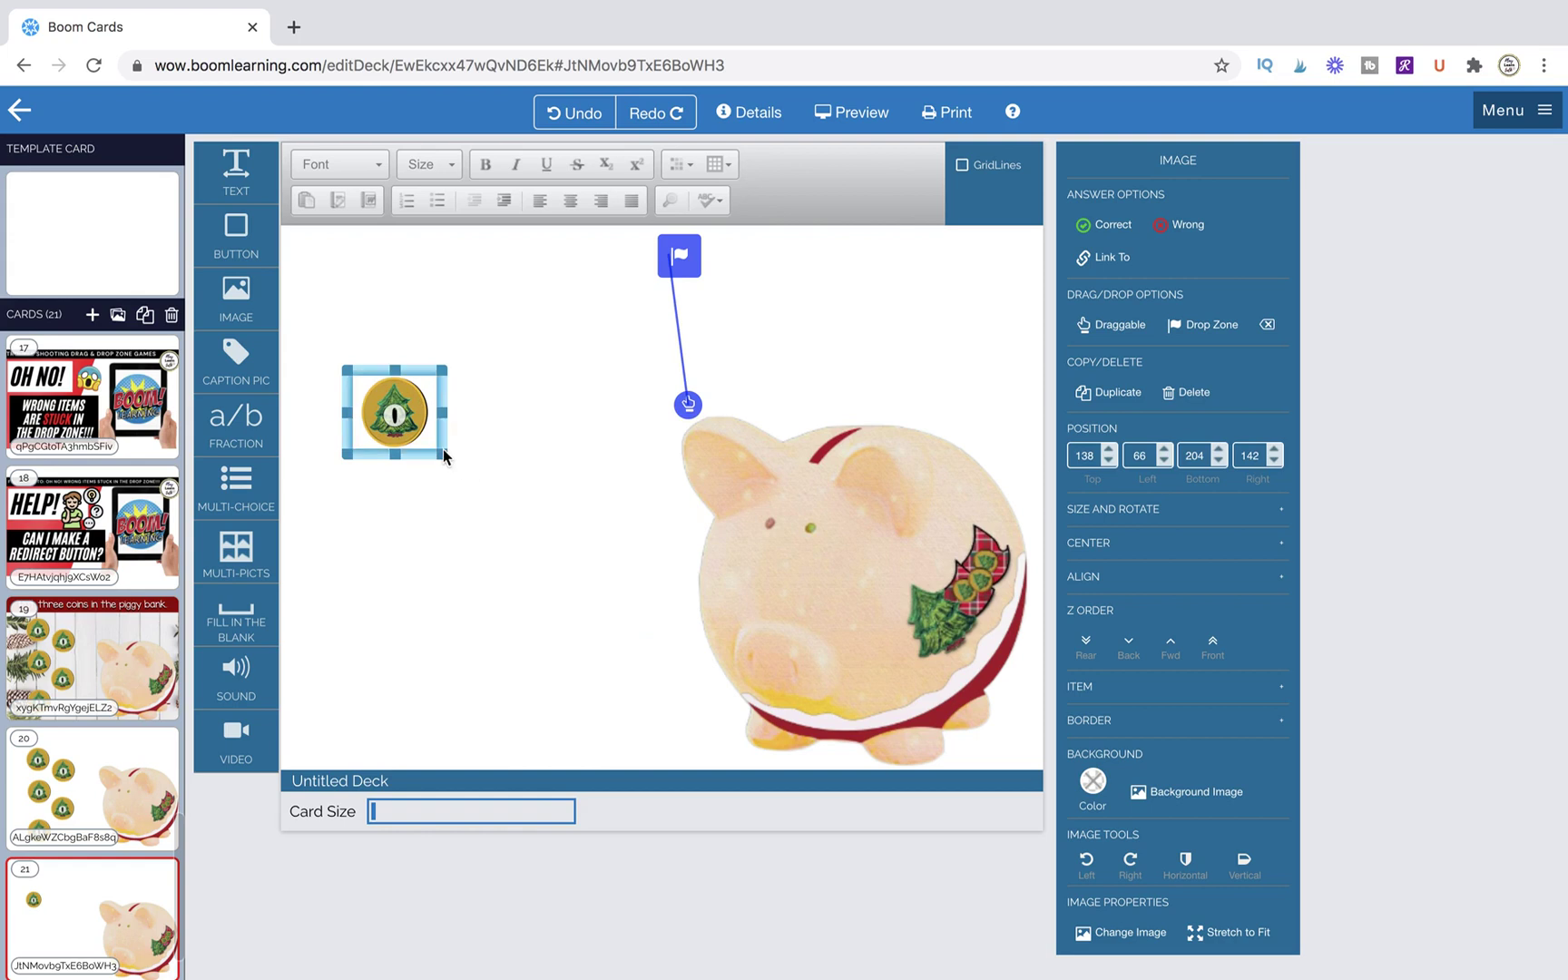
{"action": "left_click_drag", "start_coordinate": [445, 456], "coordinate": [473, 481]}
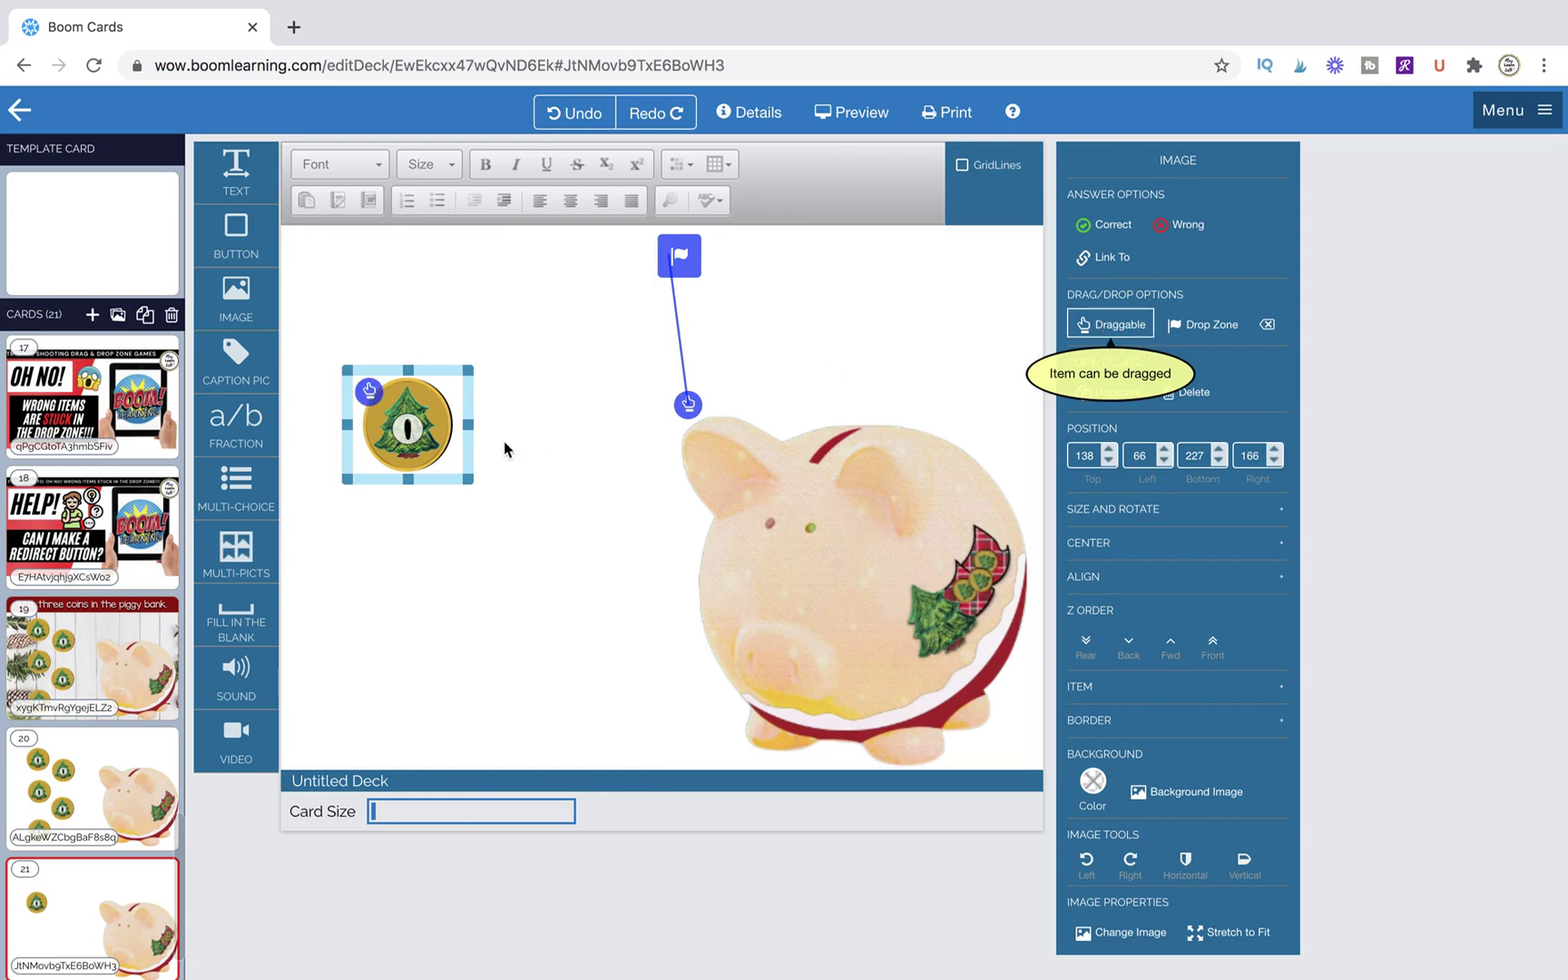
{"action": "left_click_drag", "start_coordinate": [471, 482], "coordinate": [454, 470]}
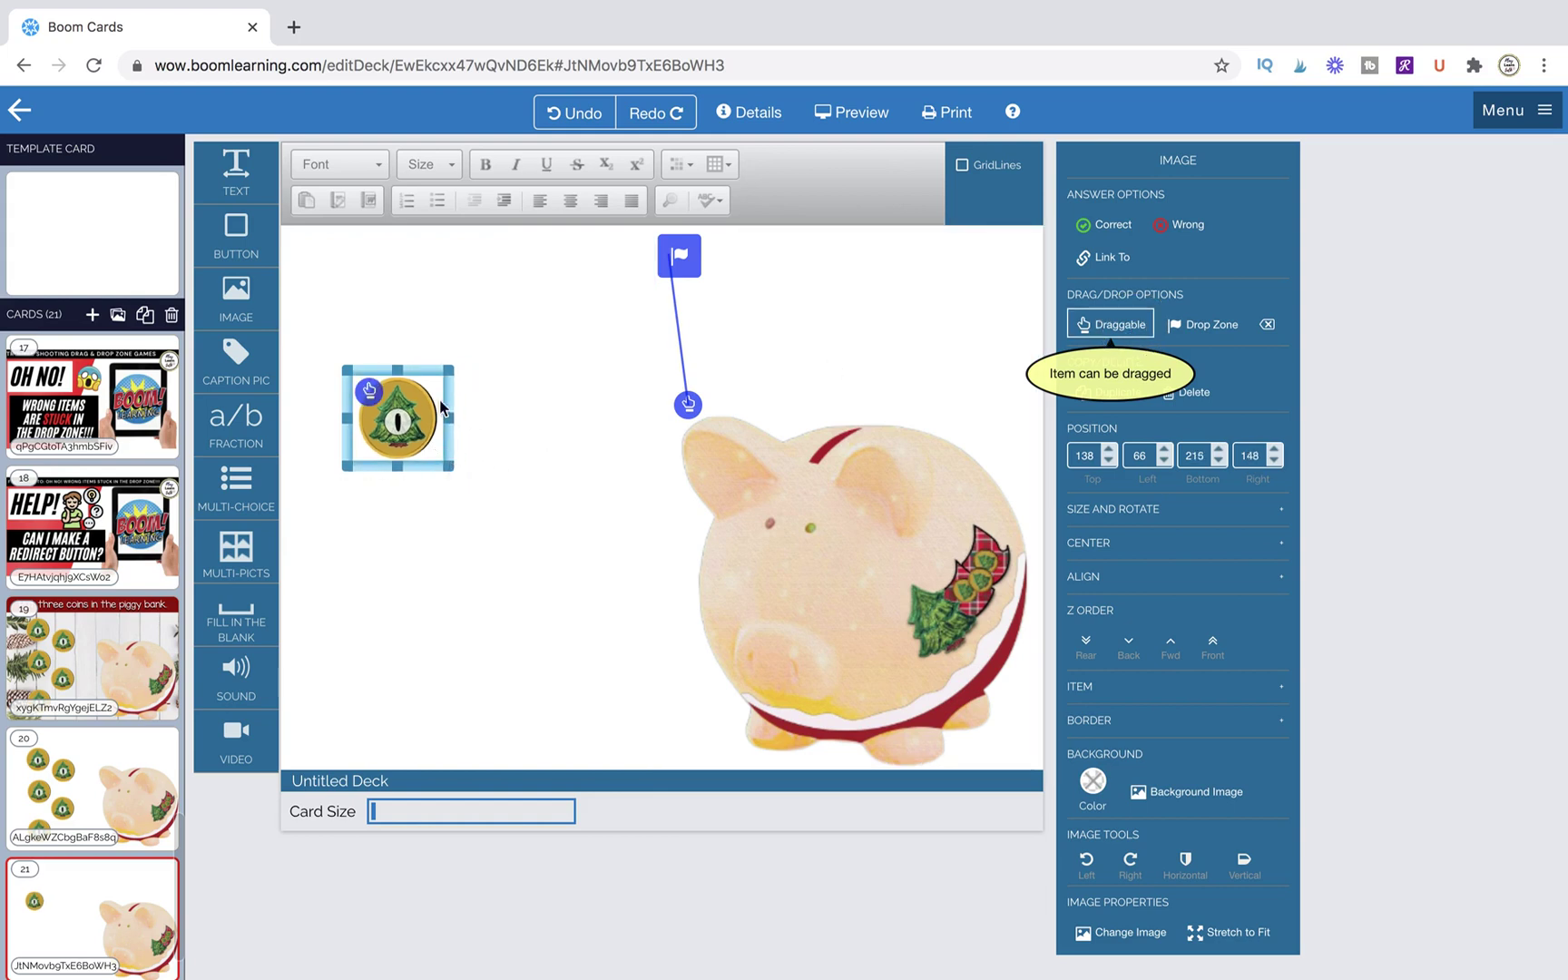
{"action": "left_click_drag", "start_coordinate": [419, 368], "coordinate": [619, 606]}
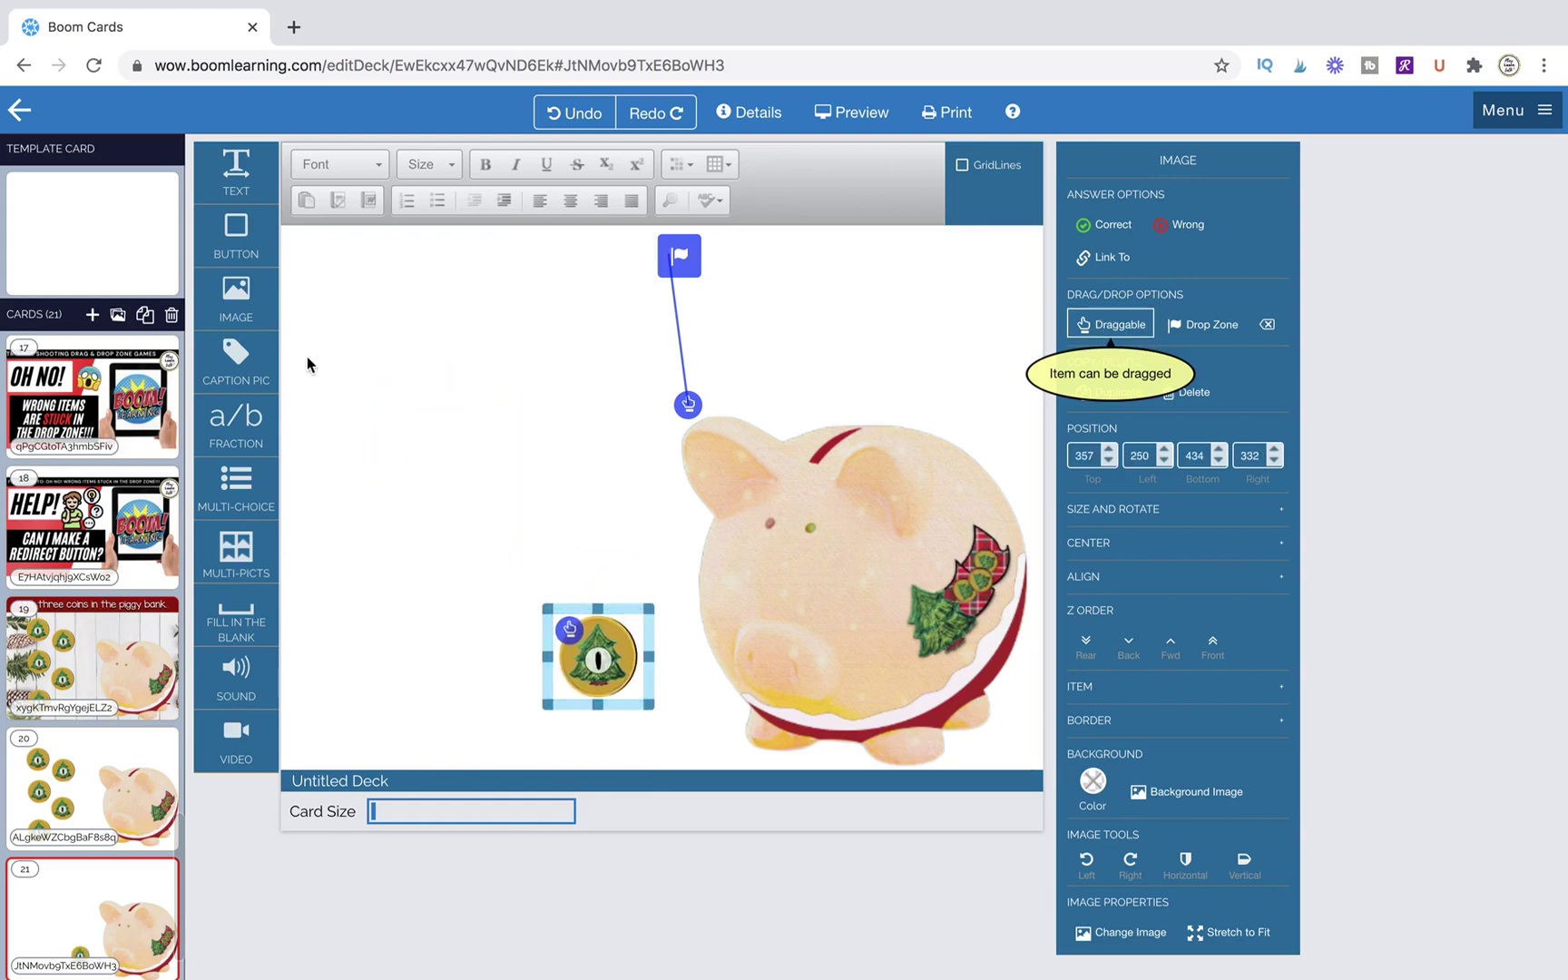
Add a Caption Pic container, delete its caption, and stretch it down the card's left half.
{"action": "left_click_drag", "start_coordinate": [245, 365], "coordinate": [364, 370]}
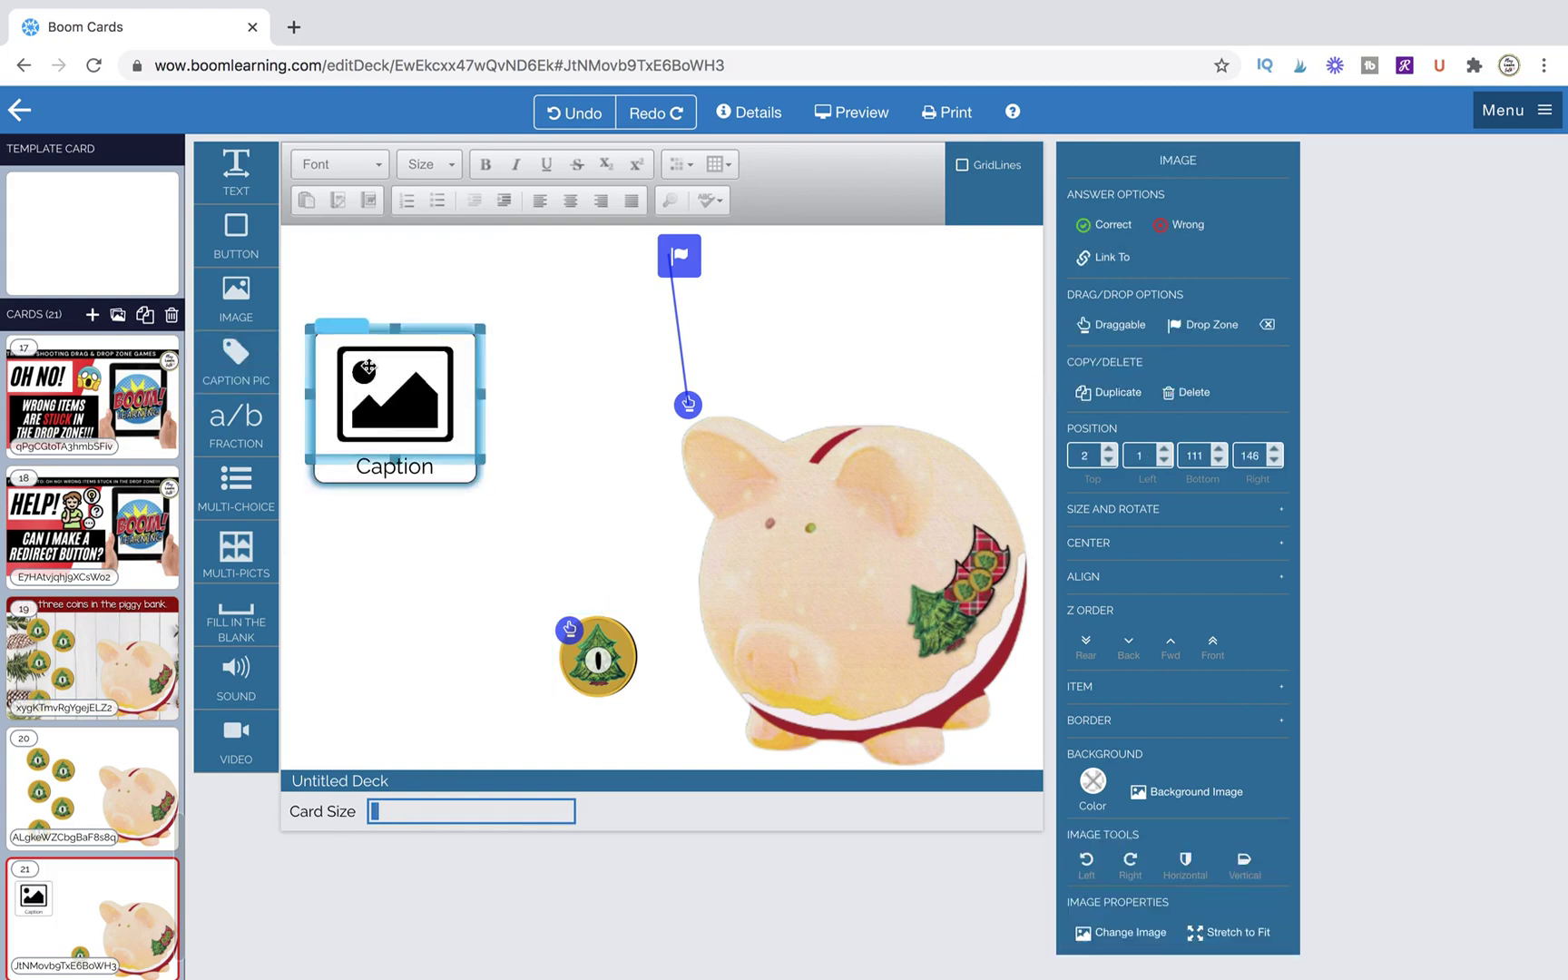
{"action": "left_click", "coordinate": [345, 445]}
{"action": "key", "text": "Delete"}
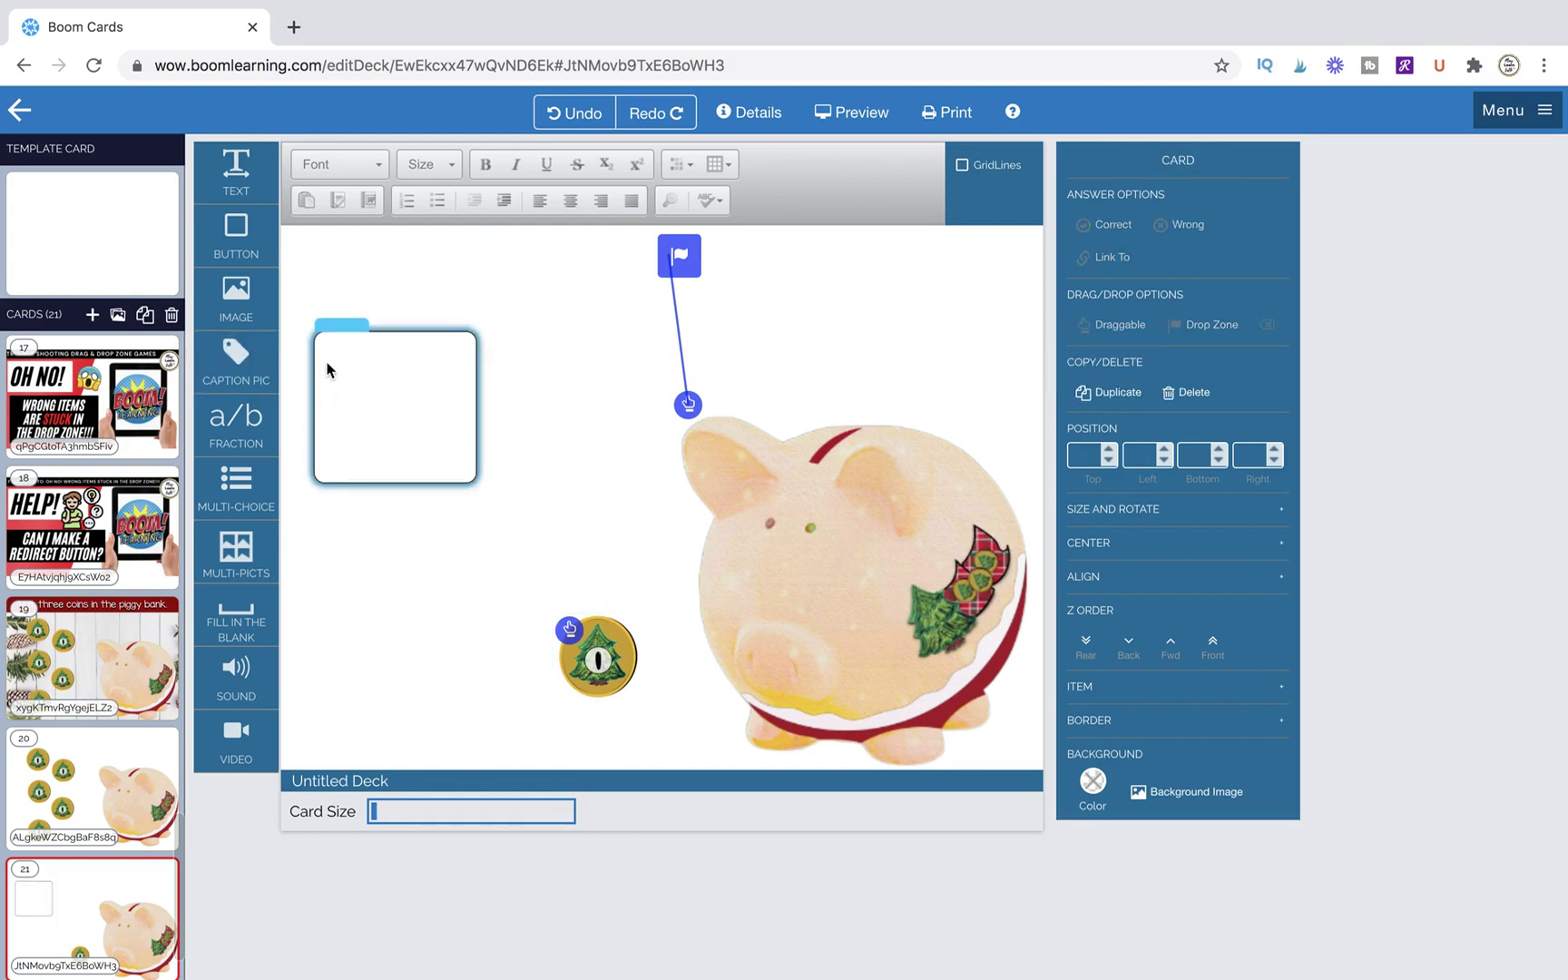
{"action": "left_click_drag", "start_coordinate": [342, 329], "coordinate": [319, 233]}
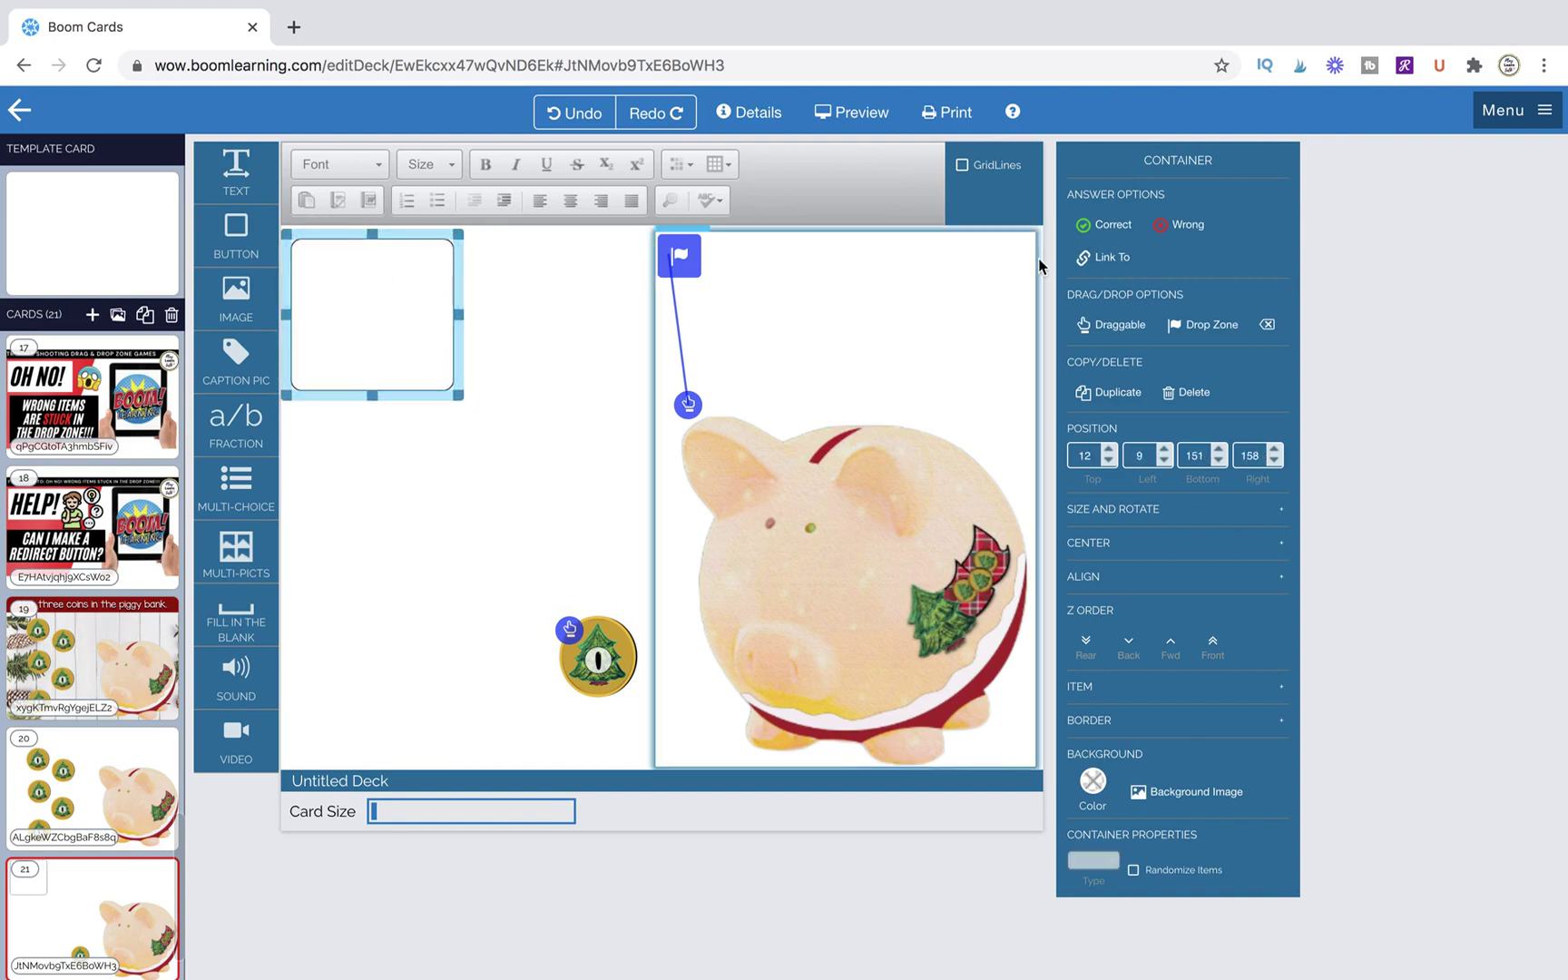
{"action": "left_click_drag", "start_coordinate": [459, 395], "coordinate": [647, 761]}
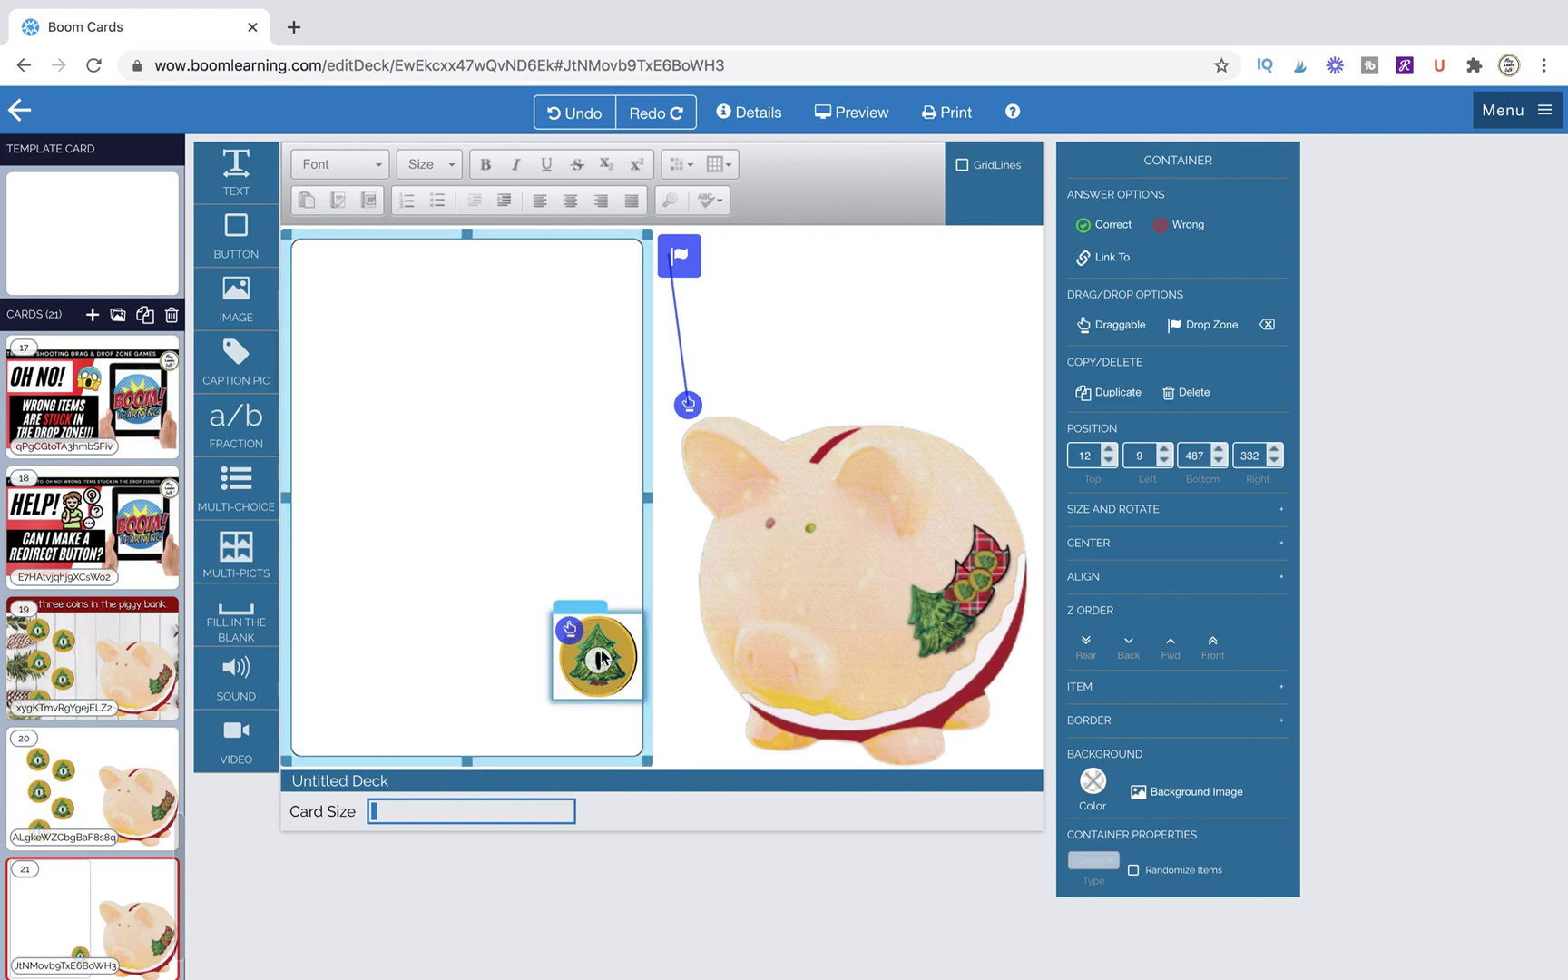
{"action": "left_click", "coordinate": [577, 608]}
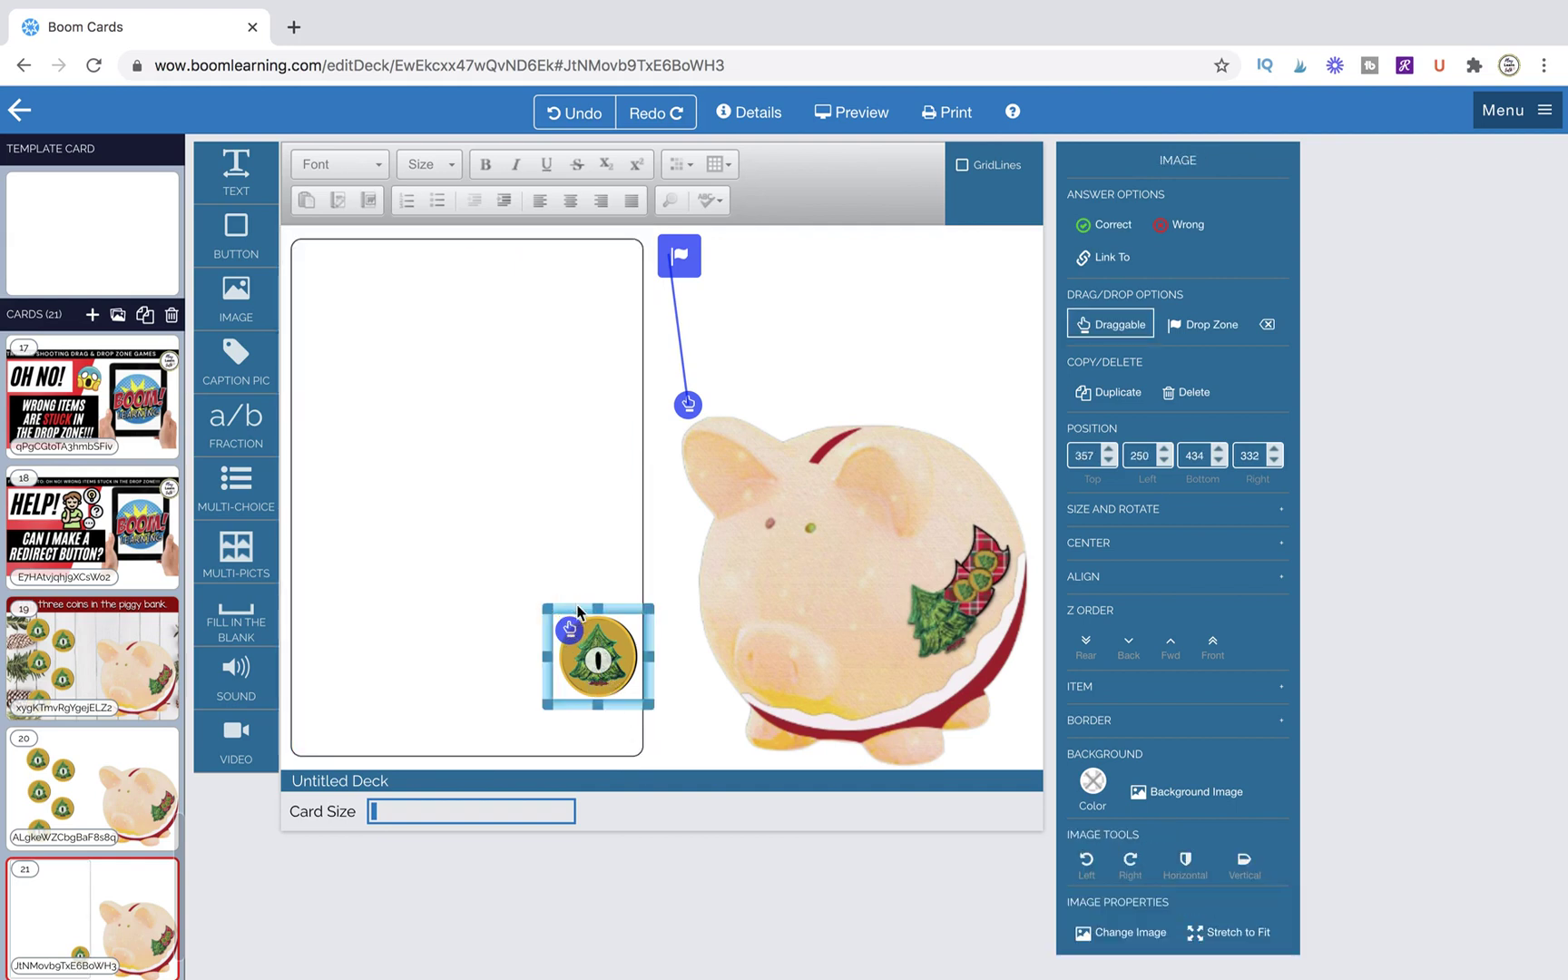
{"action": "left_click", "coordinate": [651, 746]}
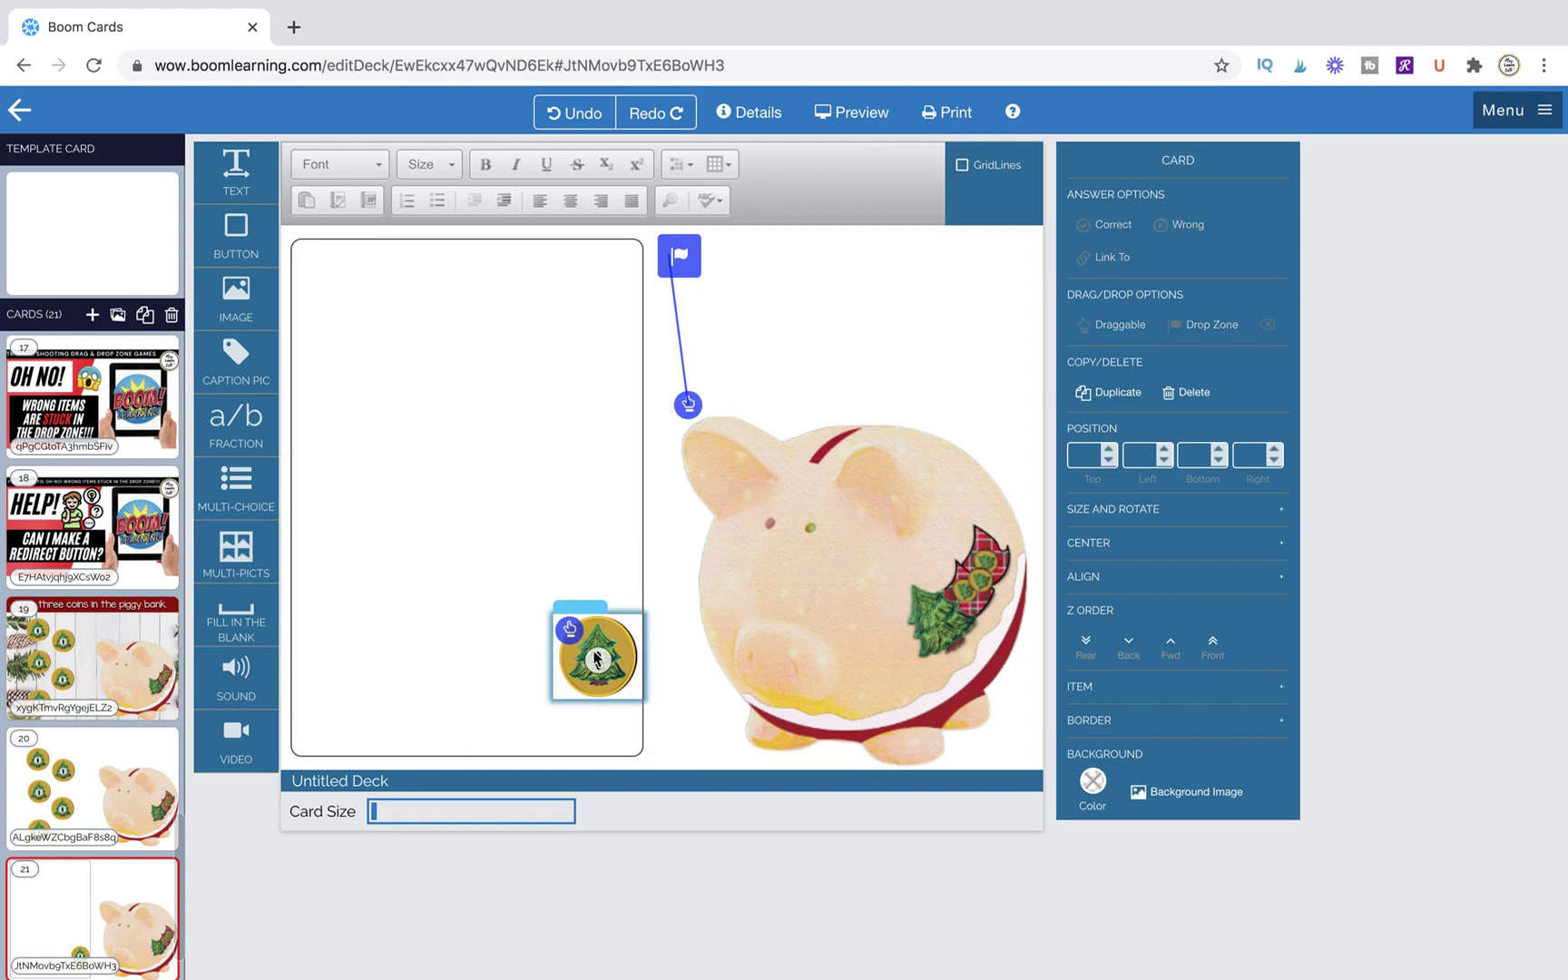
Cut the coin picture and paste it inside the empty container.
{"action": "left_click", "coordinate": [573, 614]}
{"action": "key", "text": "Delete"}
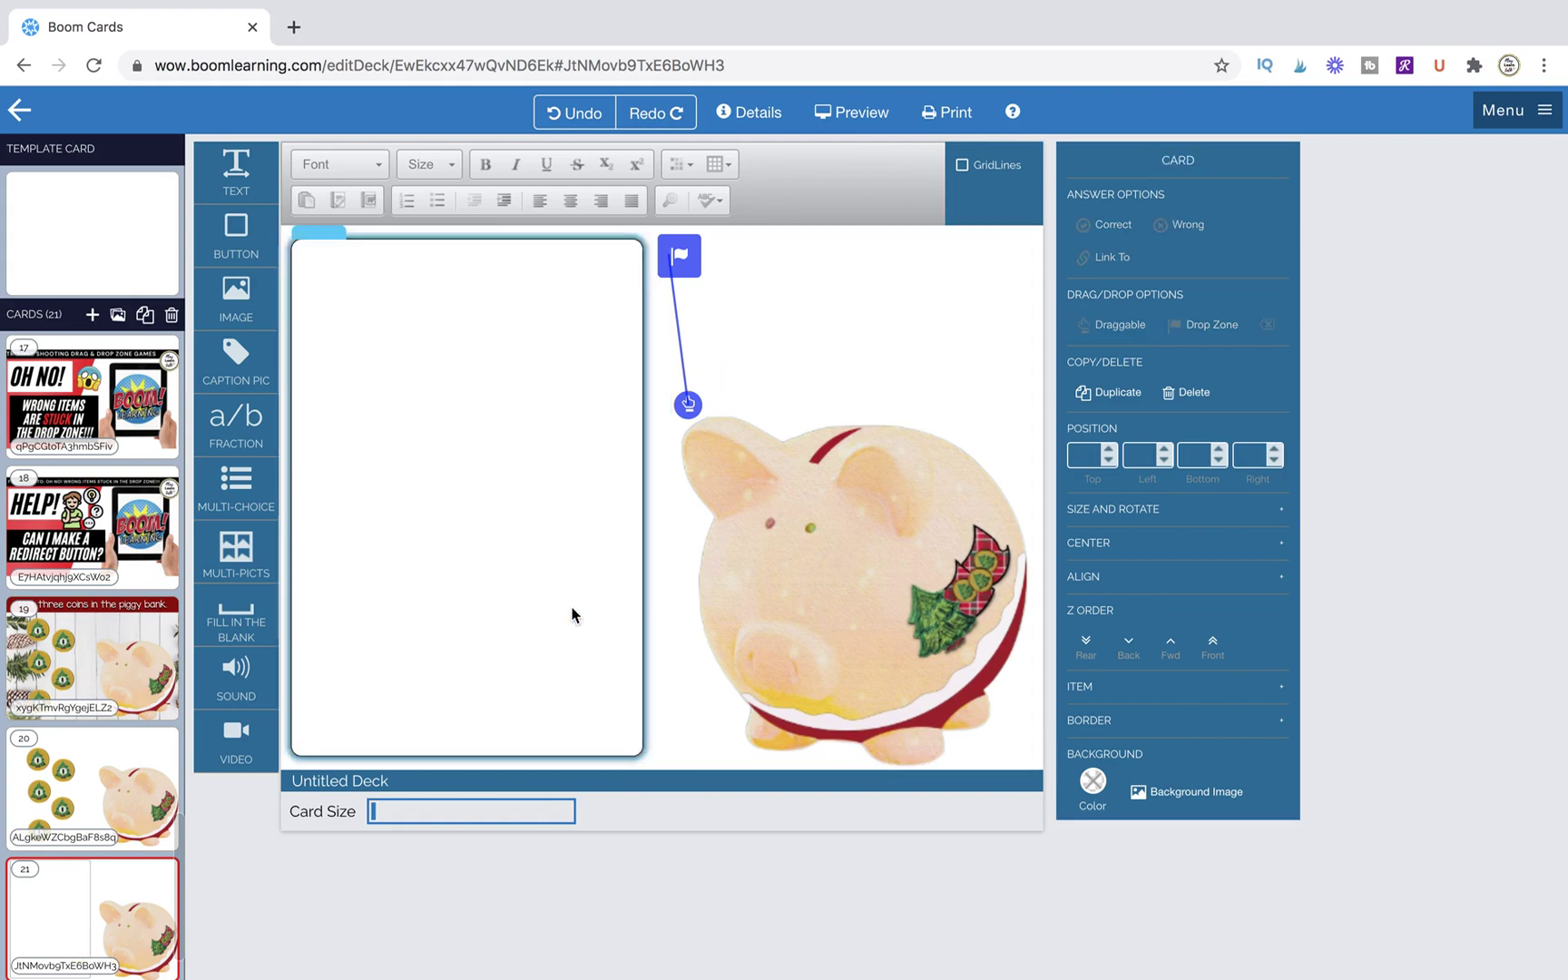
{"action": "left_click", "coordinate": [384, 399]}
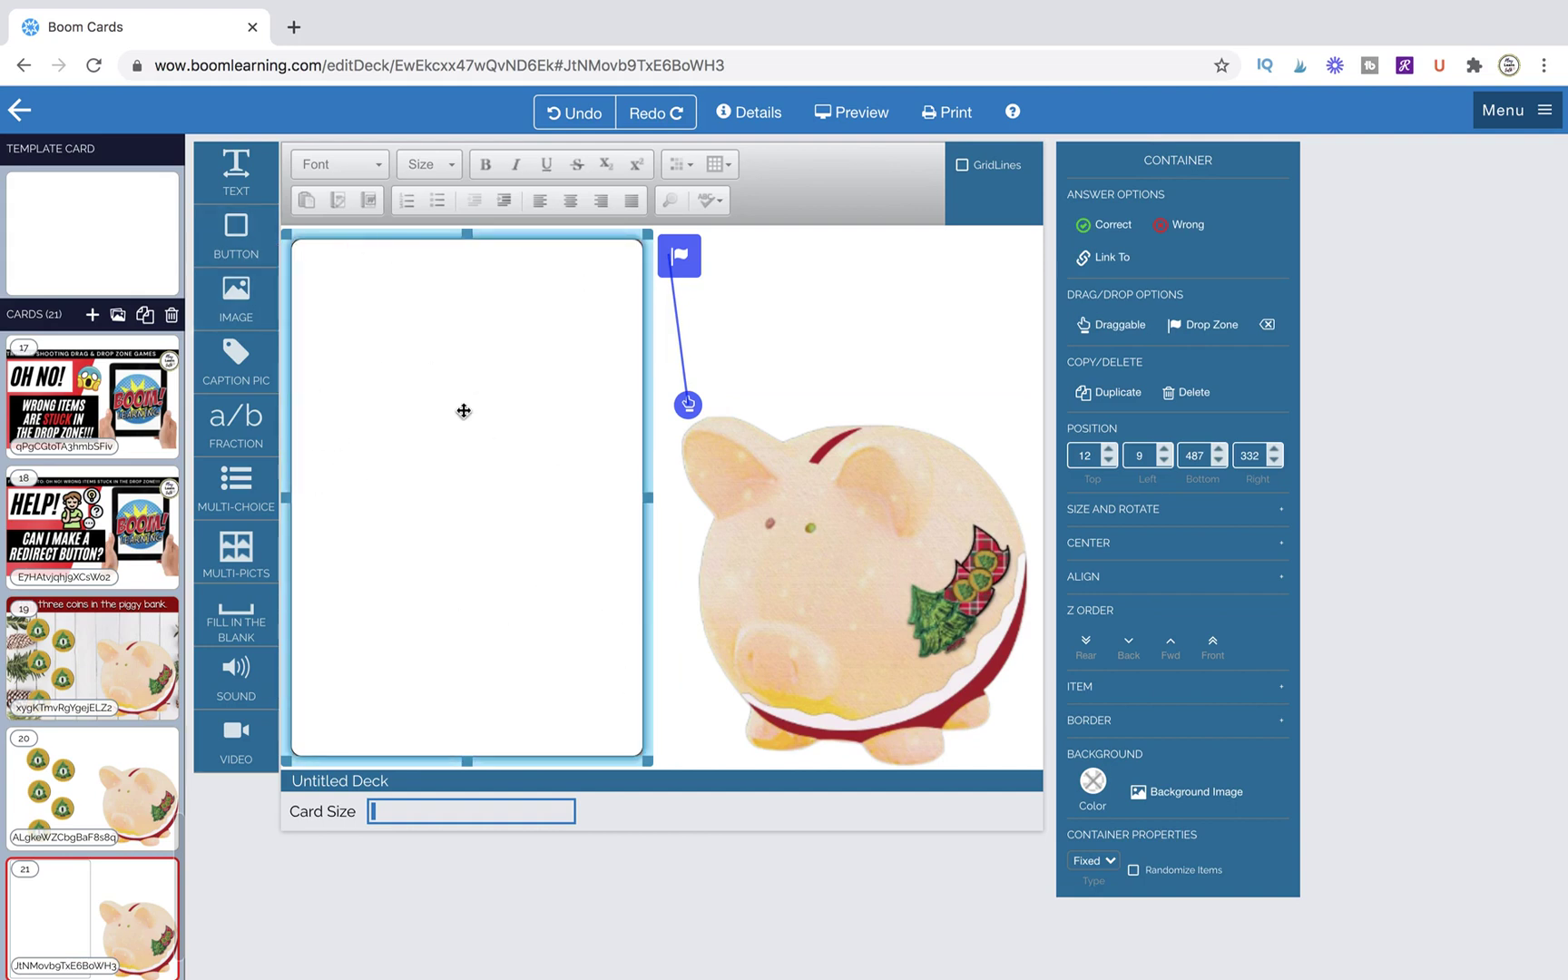
{"action": "key", "text": "ctrl+z"}
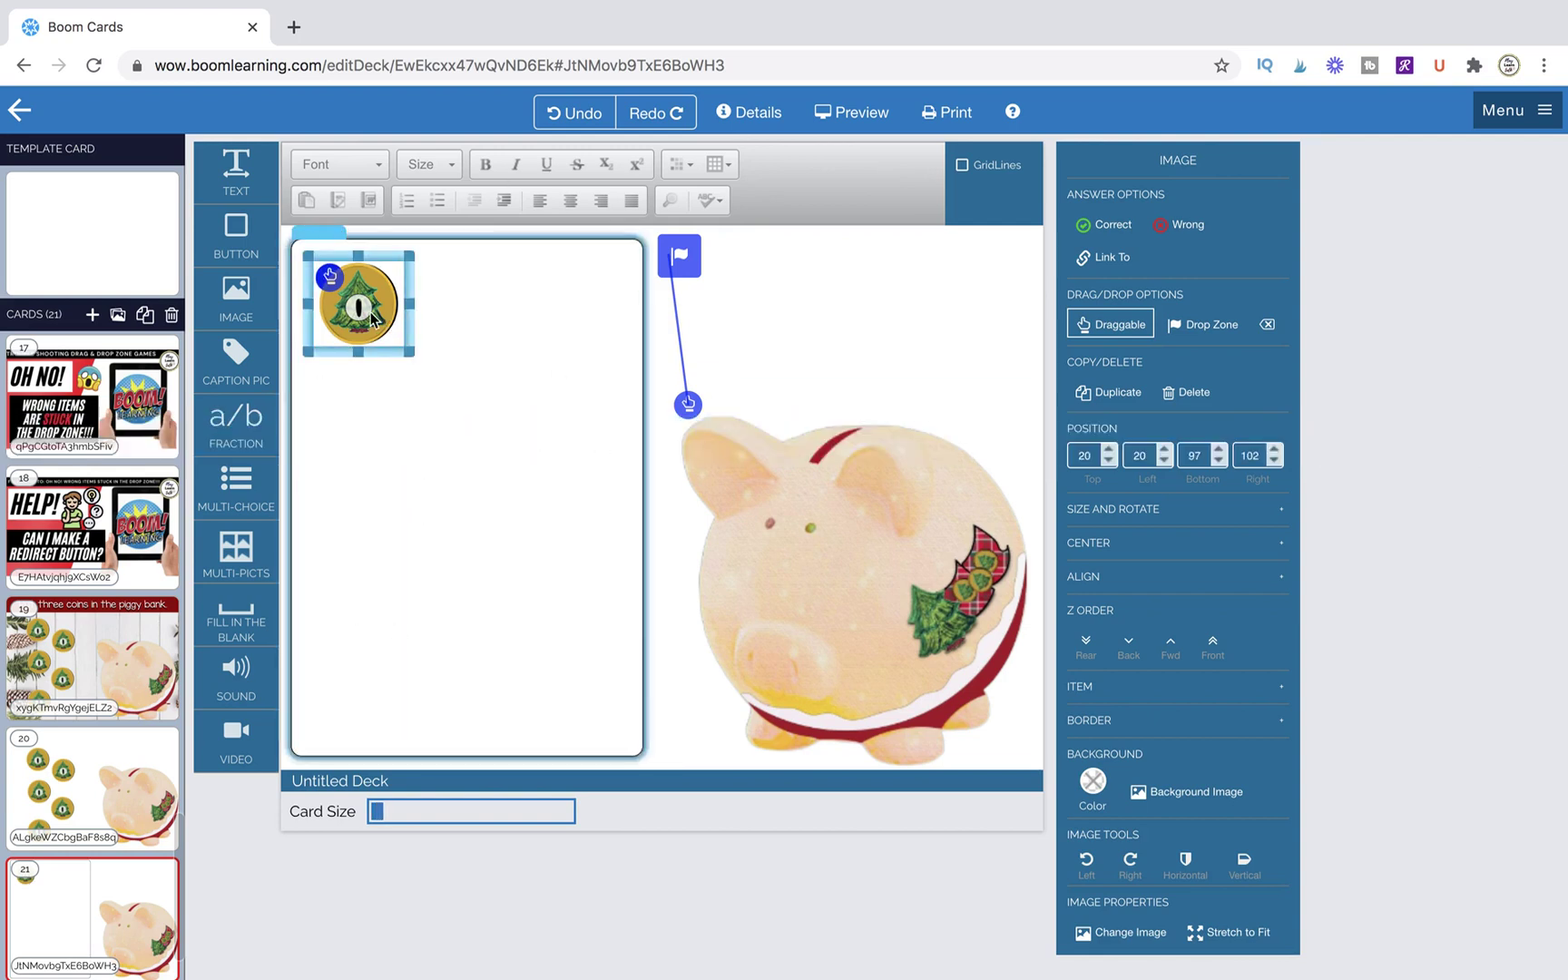
Duplicate the coin and place the copies in a zigzag down the container.
{"action": "key", "text": "ctrl+d"}
{"action": "left_click_drag", "start_coordinate": [371, 313], "coordinate": [364, 697]}
{"action": "left_click_drag", "start_coordinate": [363, 458], "coordinate": [360, 508]}
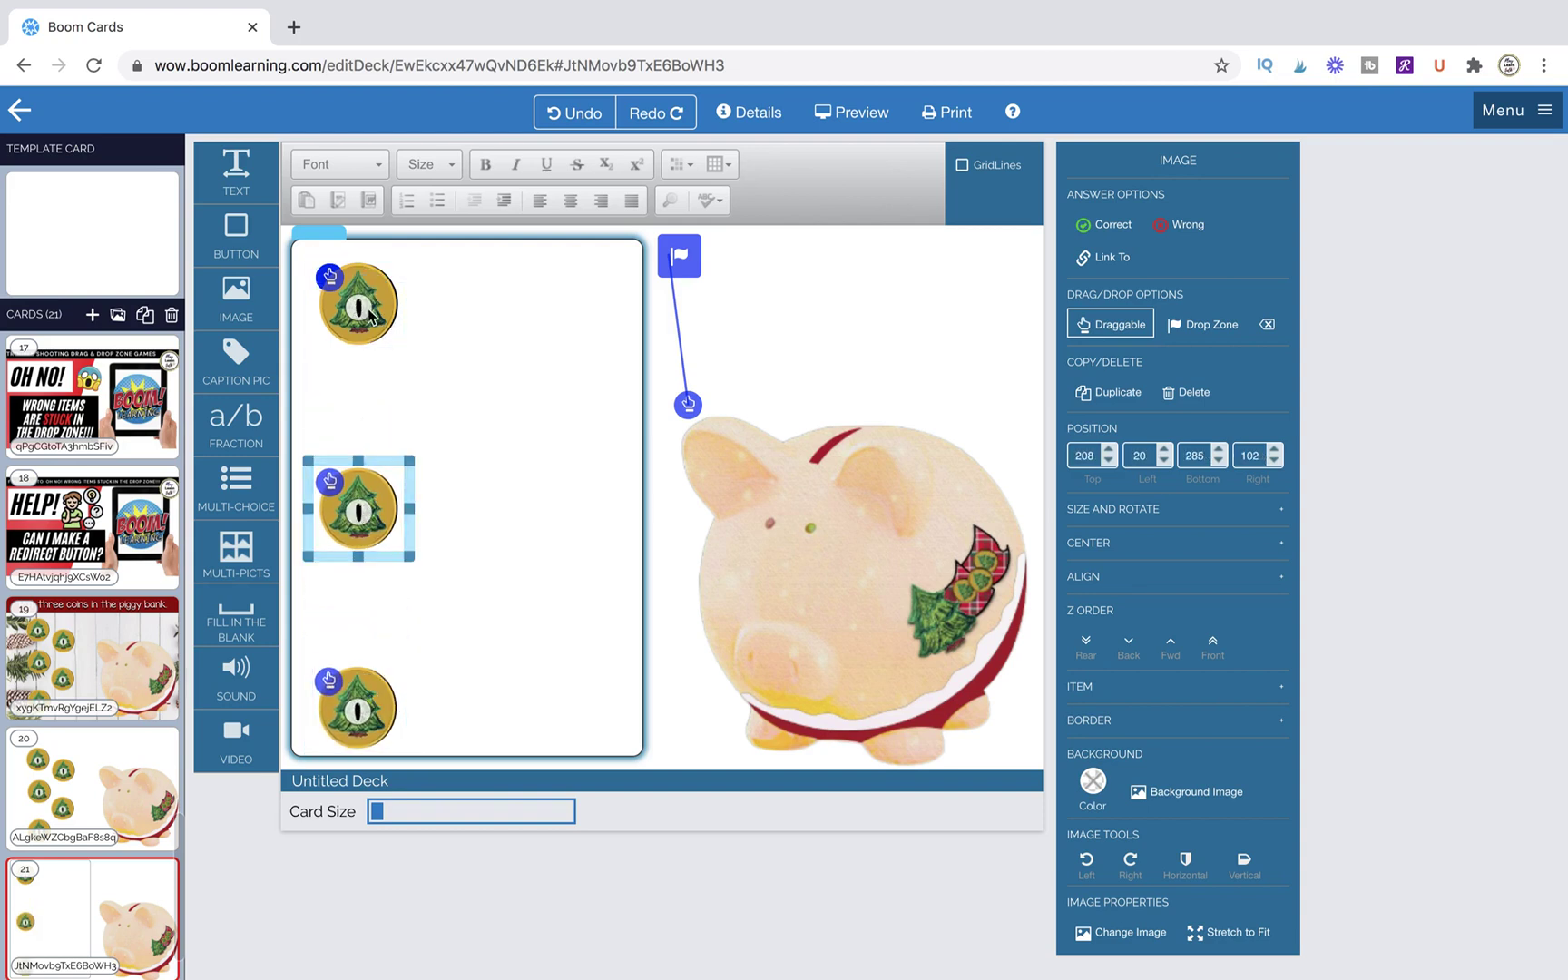
{"action": "left_click_drag", "start_coordinate": [363, 308], "coordinate": [462, 615]}
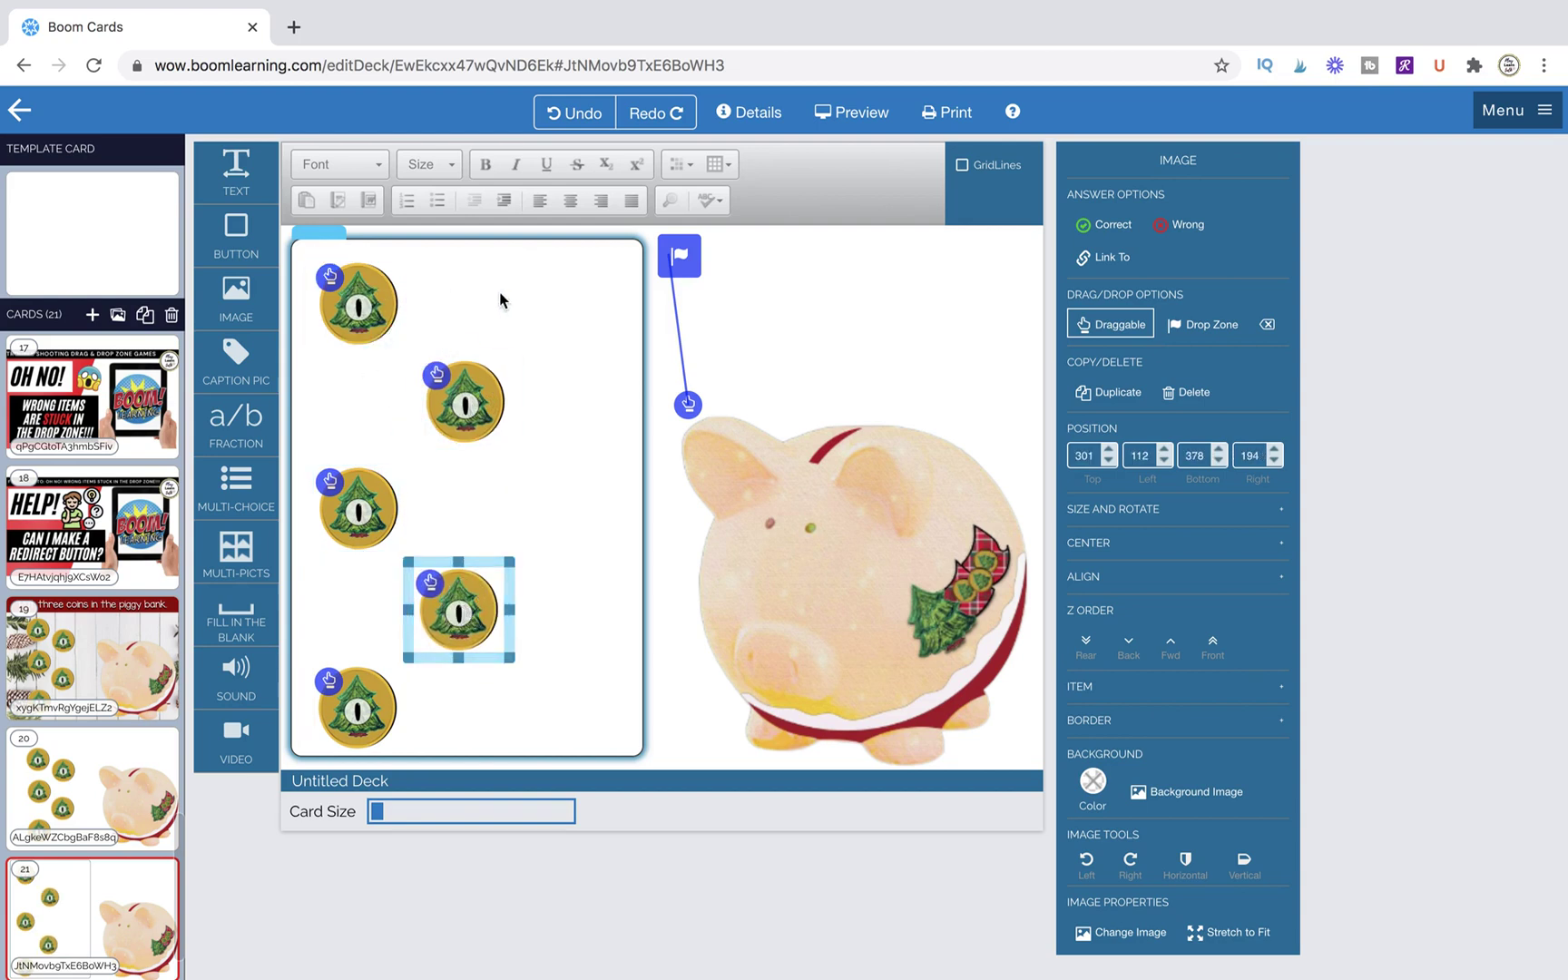
Align the right-column pair of coins vertically using ALIGN > Vertical.
{"action": "left_click", "coordinate": [377, 308]}
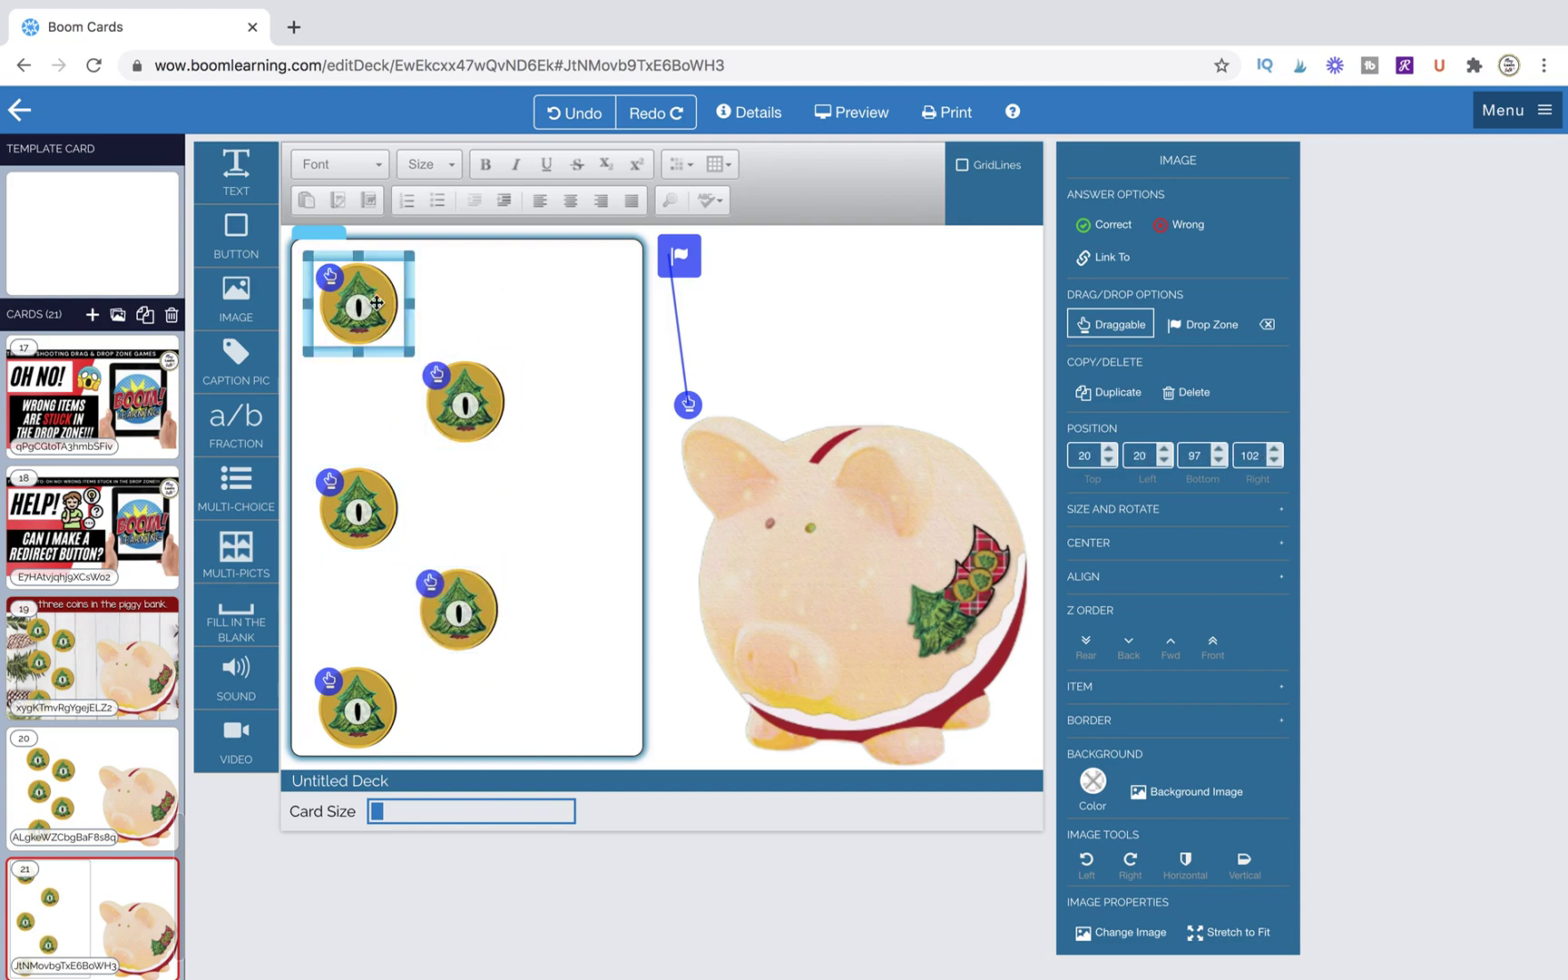
{"action": "left_click", "coordinate": [380, 505], "text": "shift"}
{"action": "left_click", "coordinate": [385, 717], "text": "shift"}
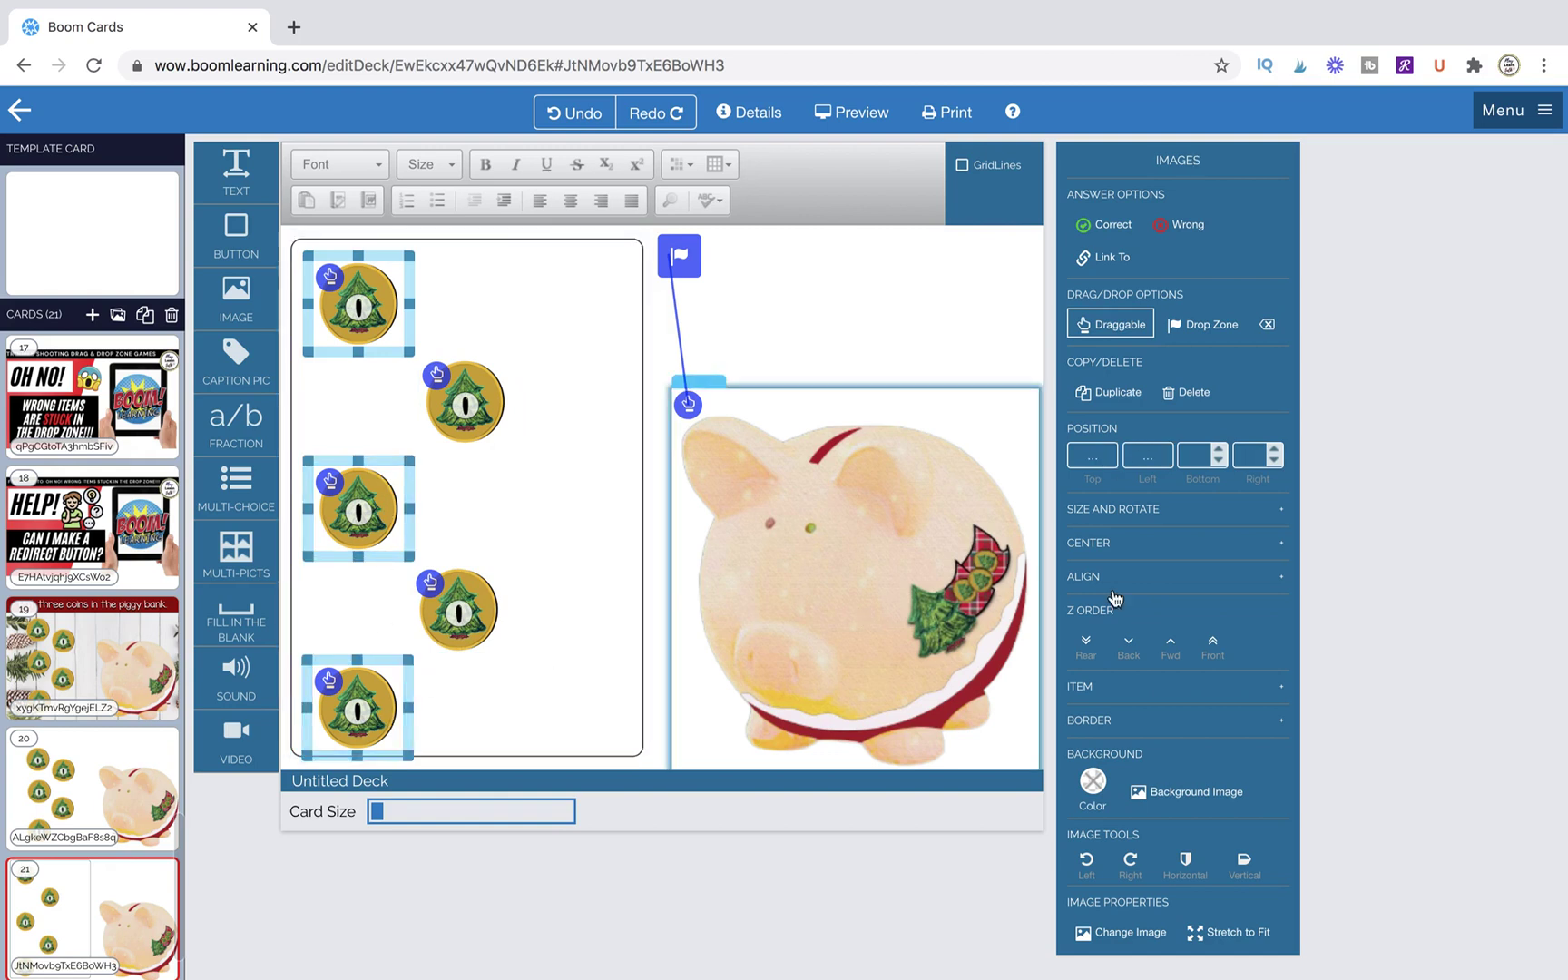
{"action": "left_click", "coordinate": [1139, 578]}
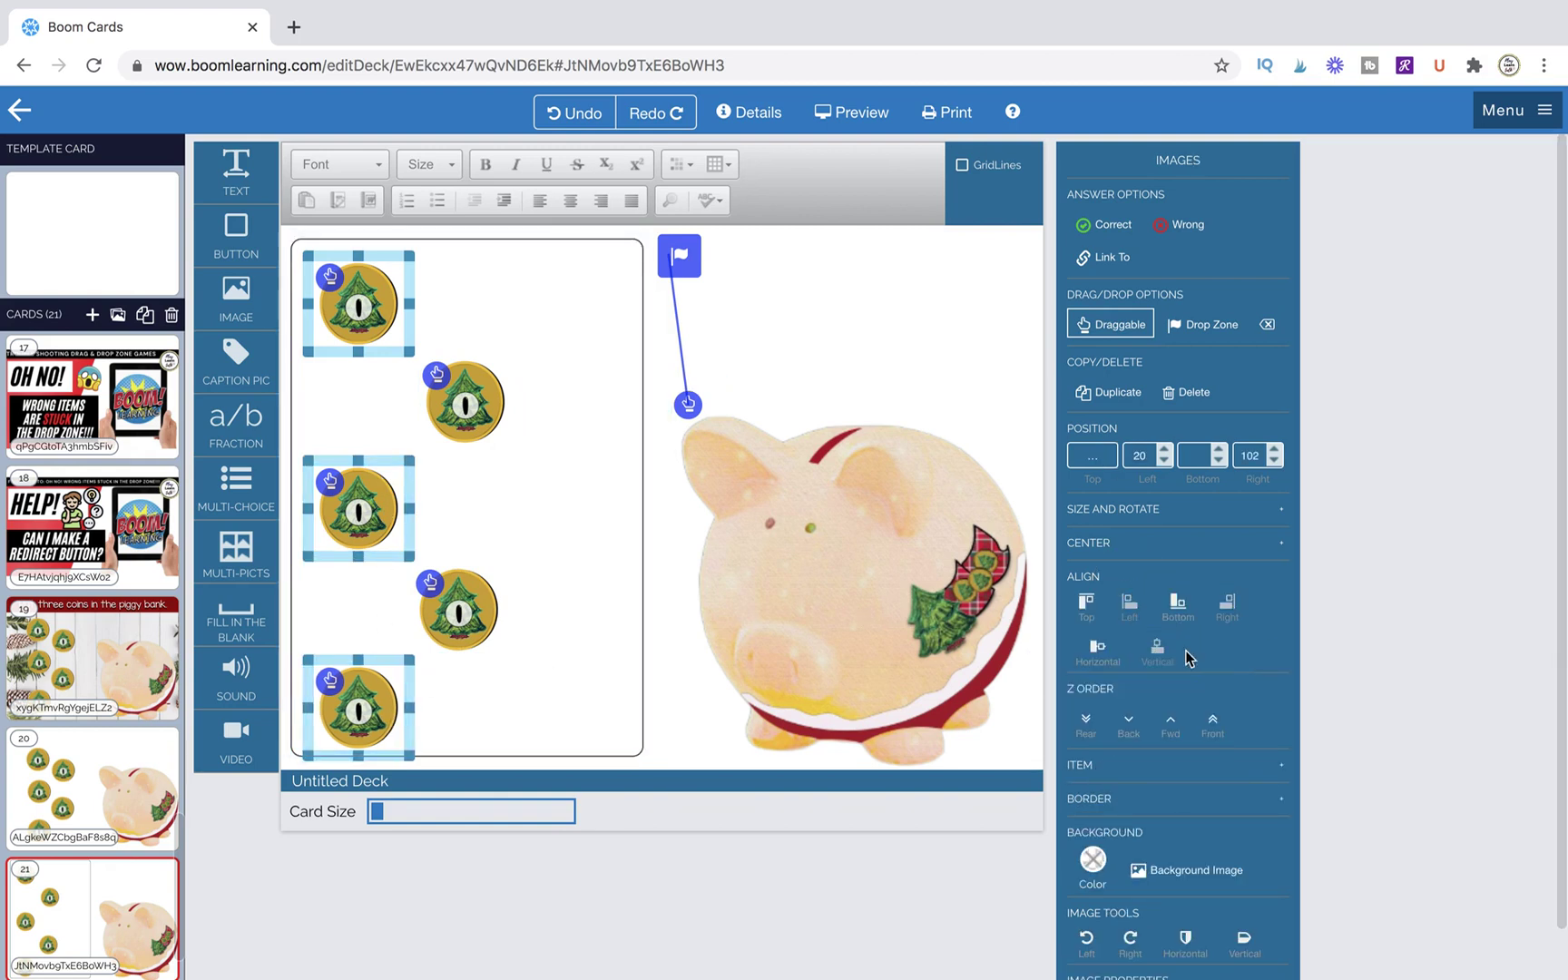
{"action": "left_click", "coordinate": [466, 422]}
{"action": "left_click", "coordinate": [461, 610], "text": "shift"}
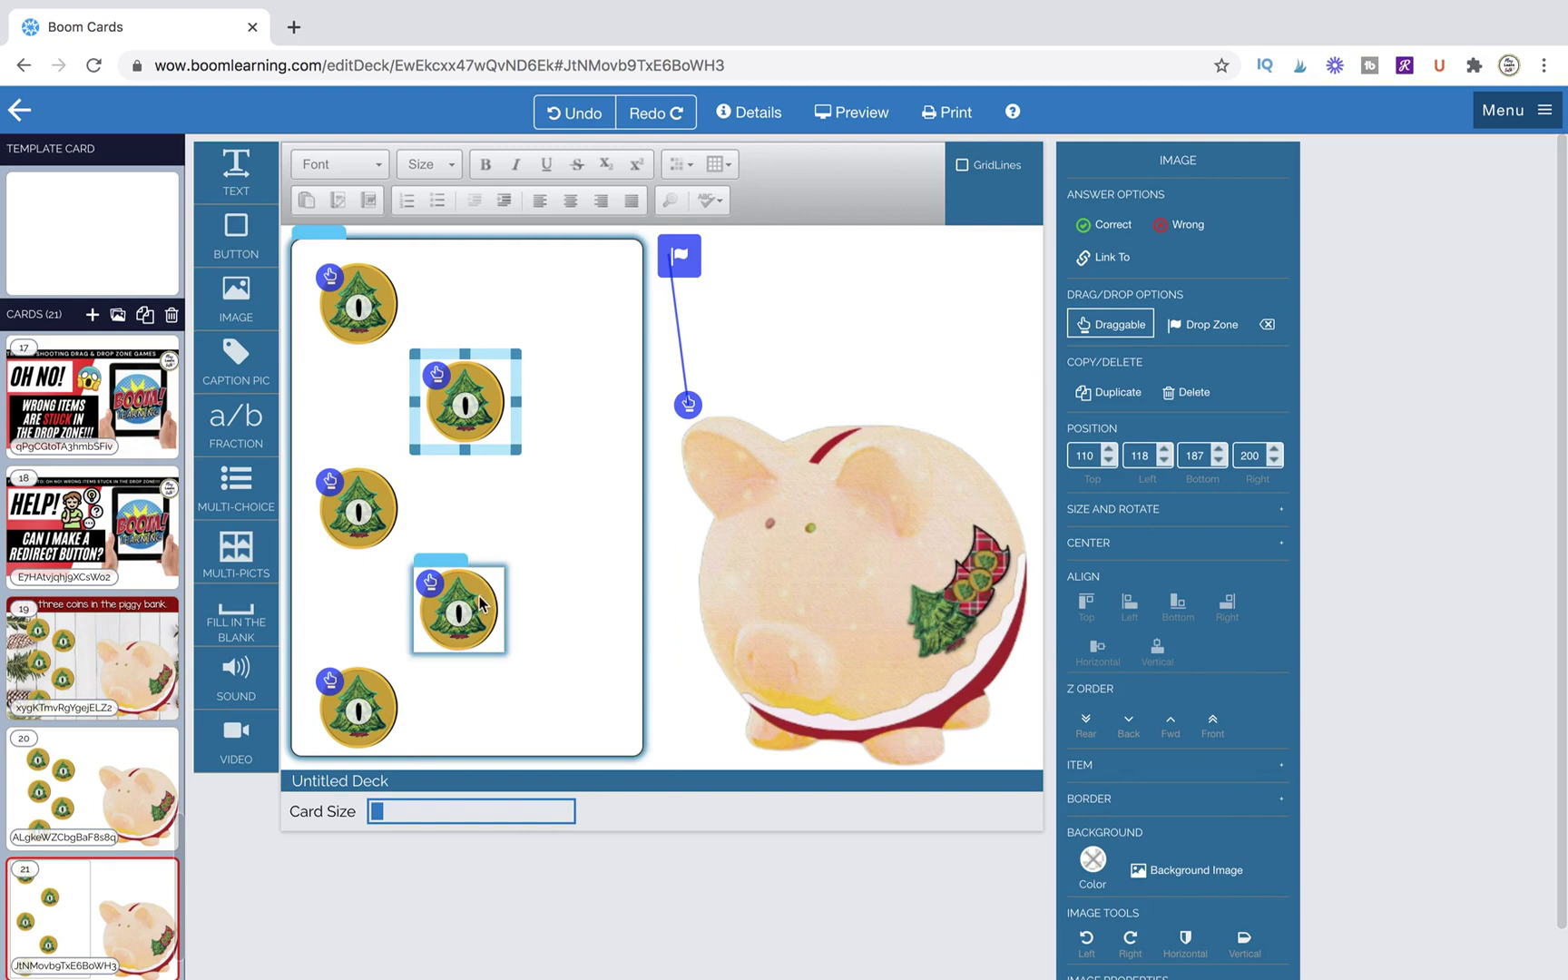
{"action": "left_click", "coordinate": [1159, 665]}
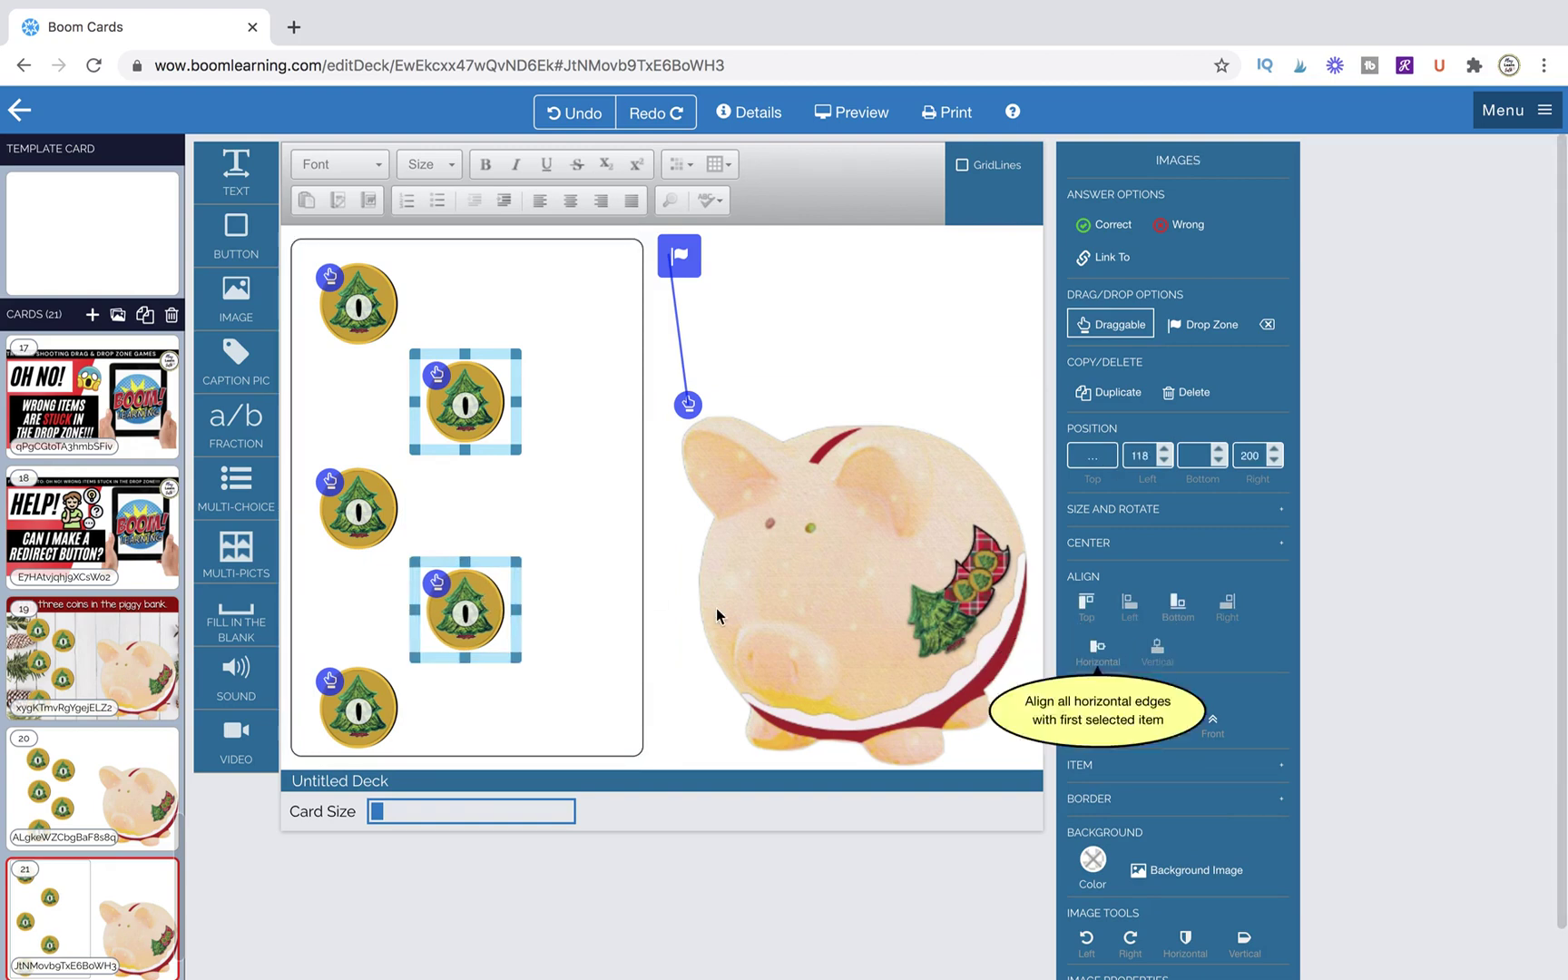
{"action": "left_click", "coordinate": [609, 480]}
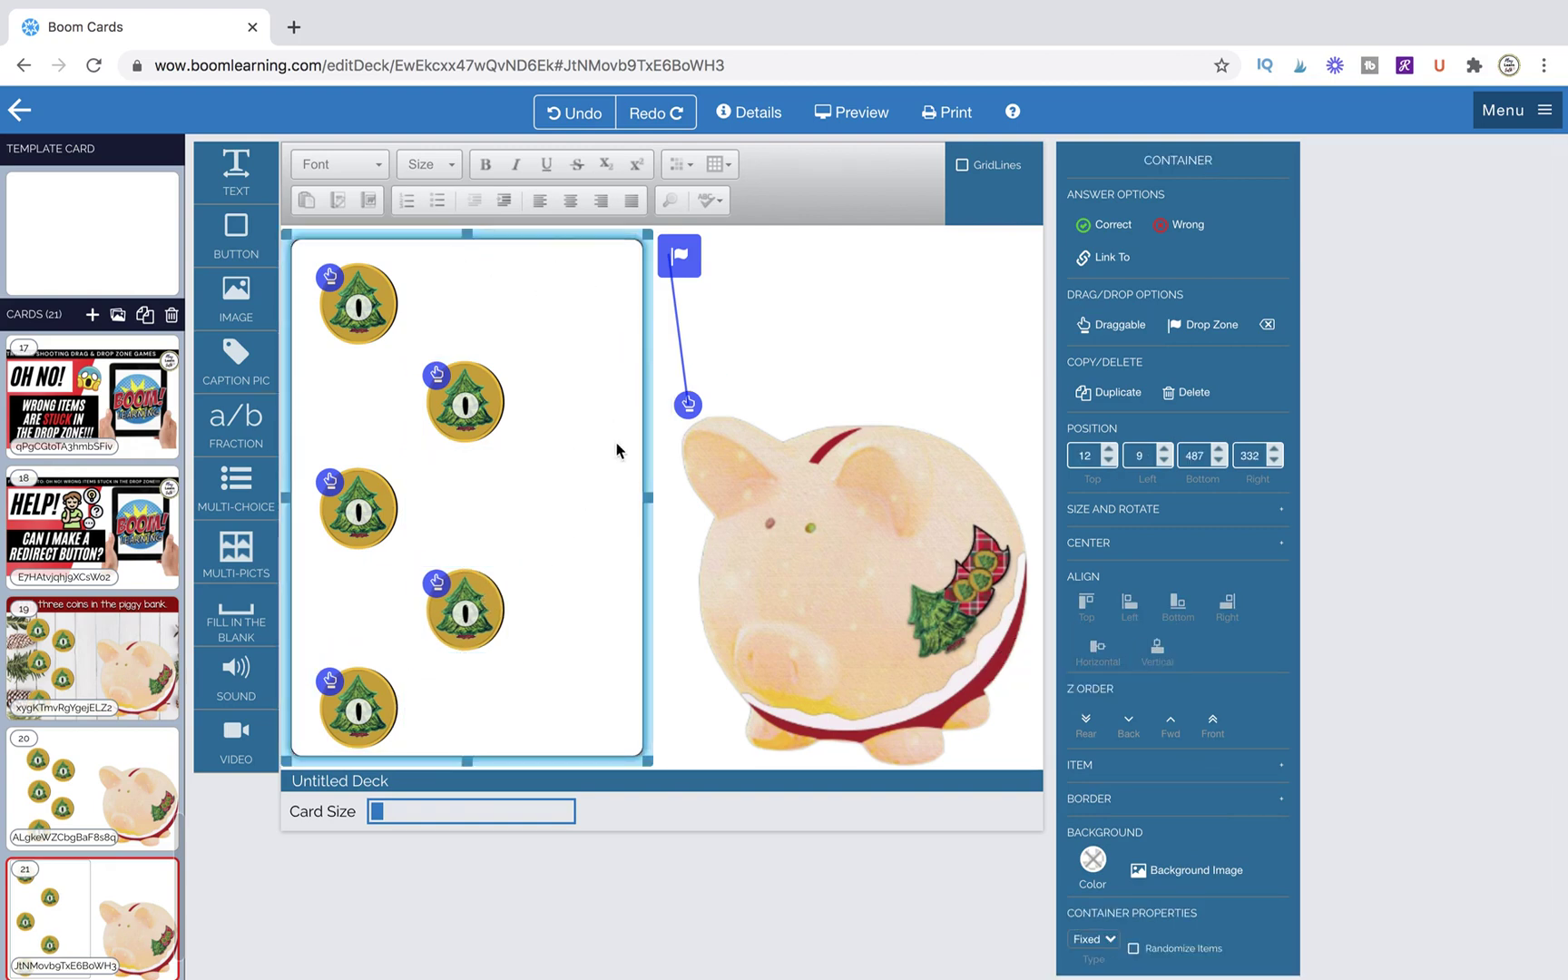
{"action": "left_click_drag", "start_coordinate": [650, 495], "coordinate": [540, 495]}
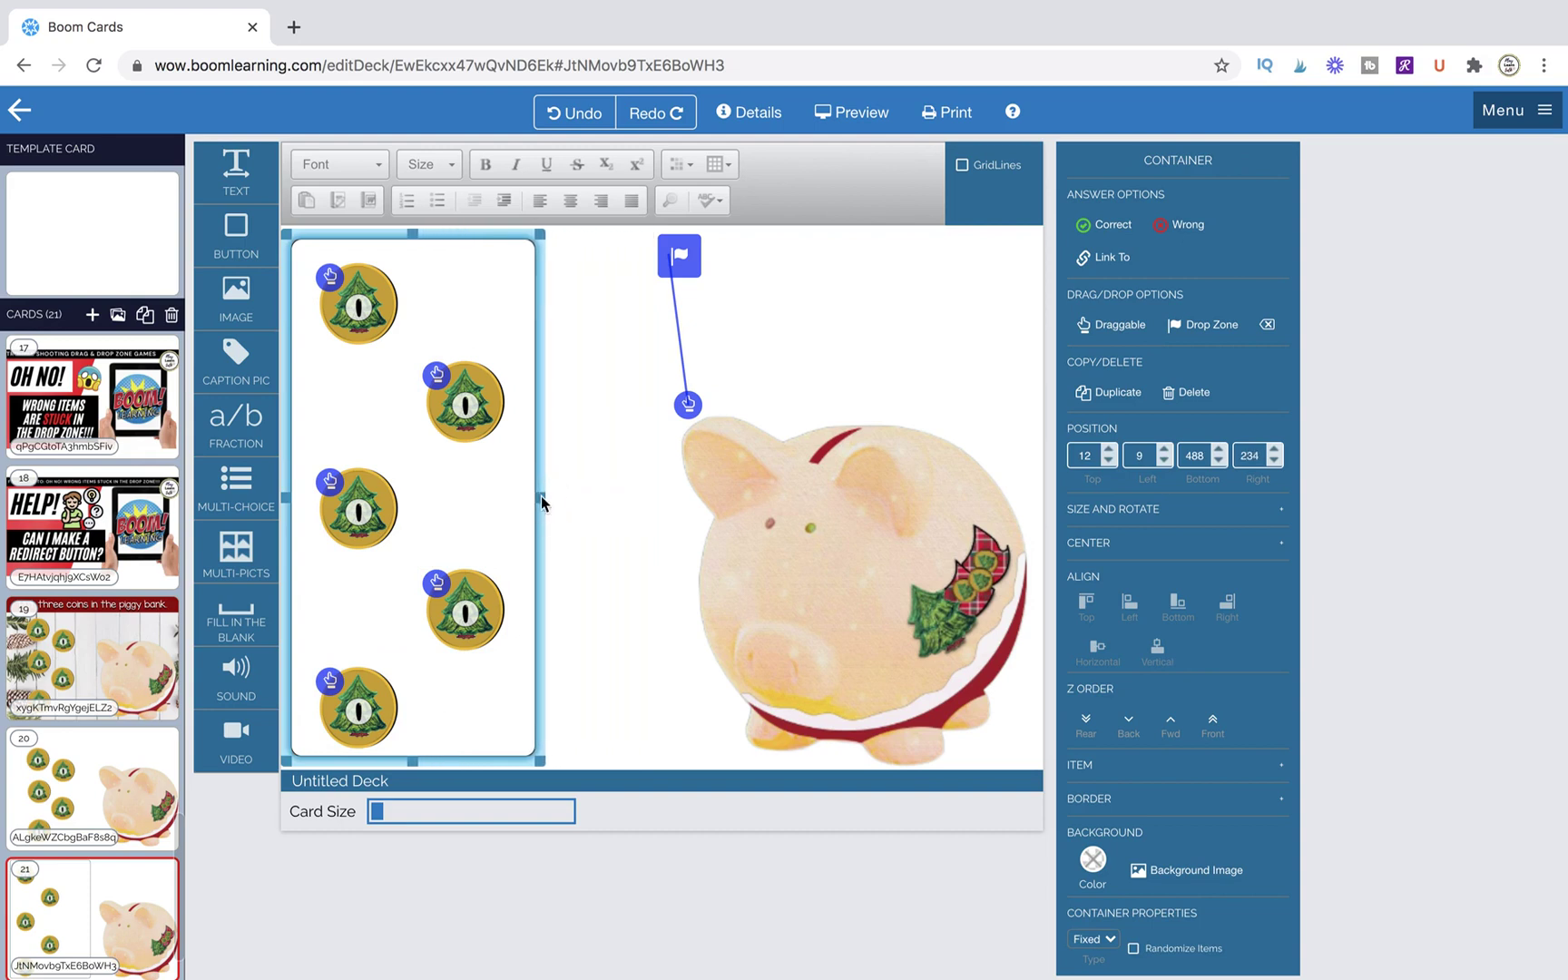
{"action": "left_click", "coordinate": [1149, 800]}
{"action": "left_click", "coordinate": [1248, 815]}
{"action": "left_click", "coordinate": [1243, 785]}
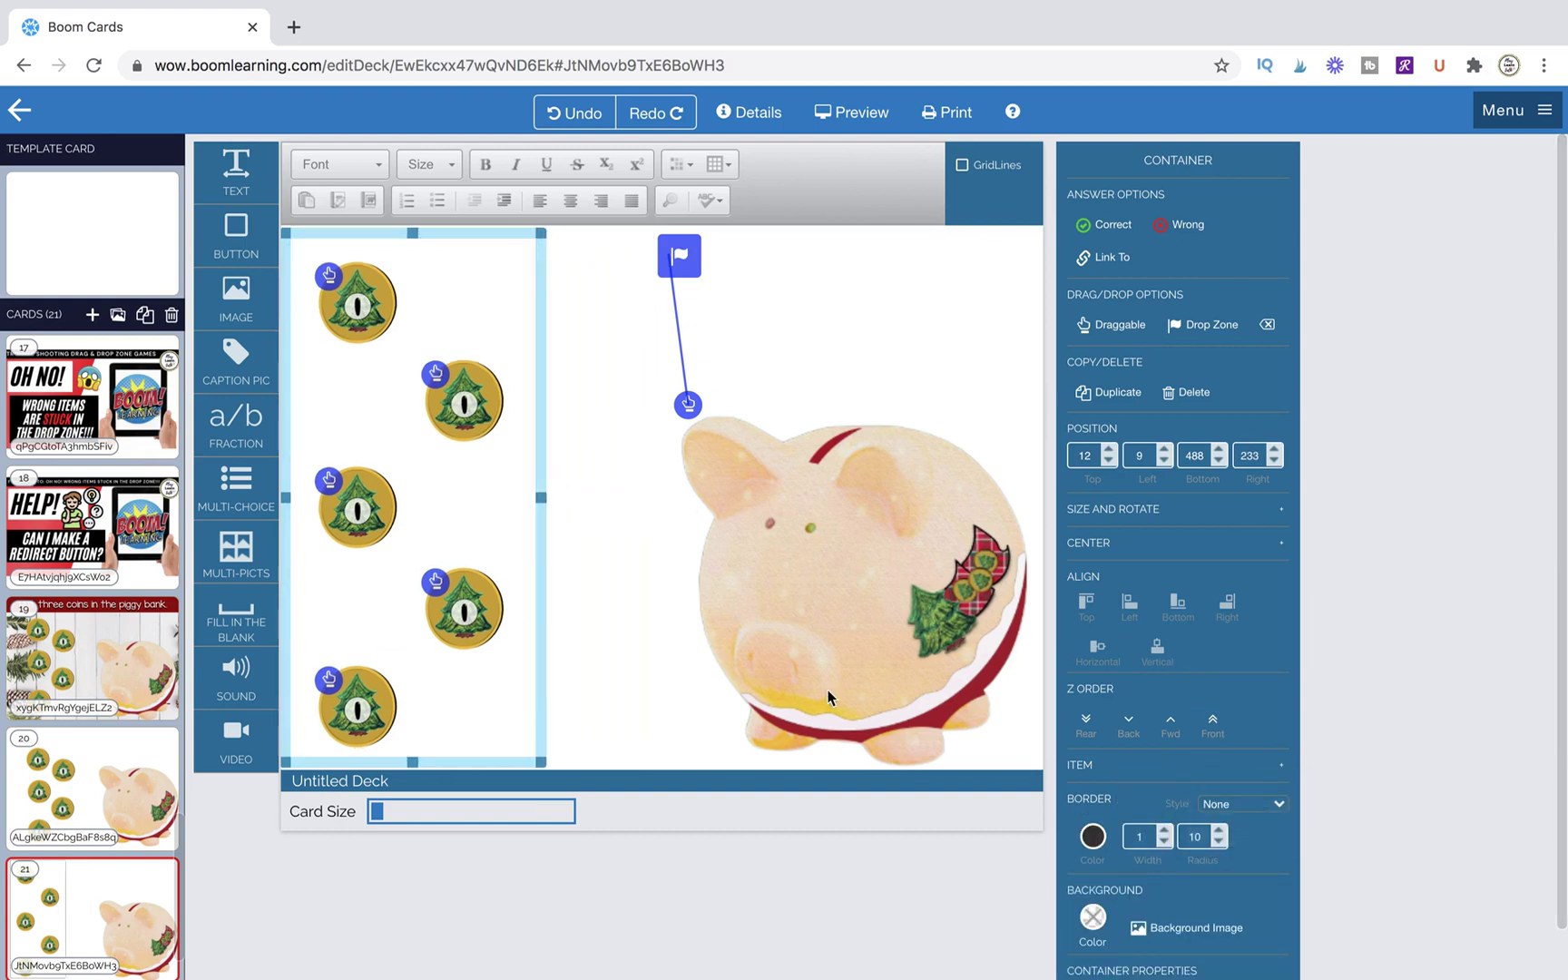
{"action": "left_click", "coordinate": [544, 706]}
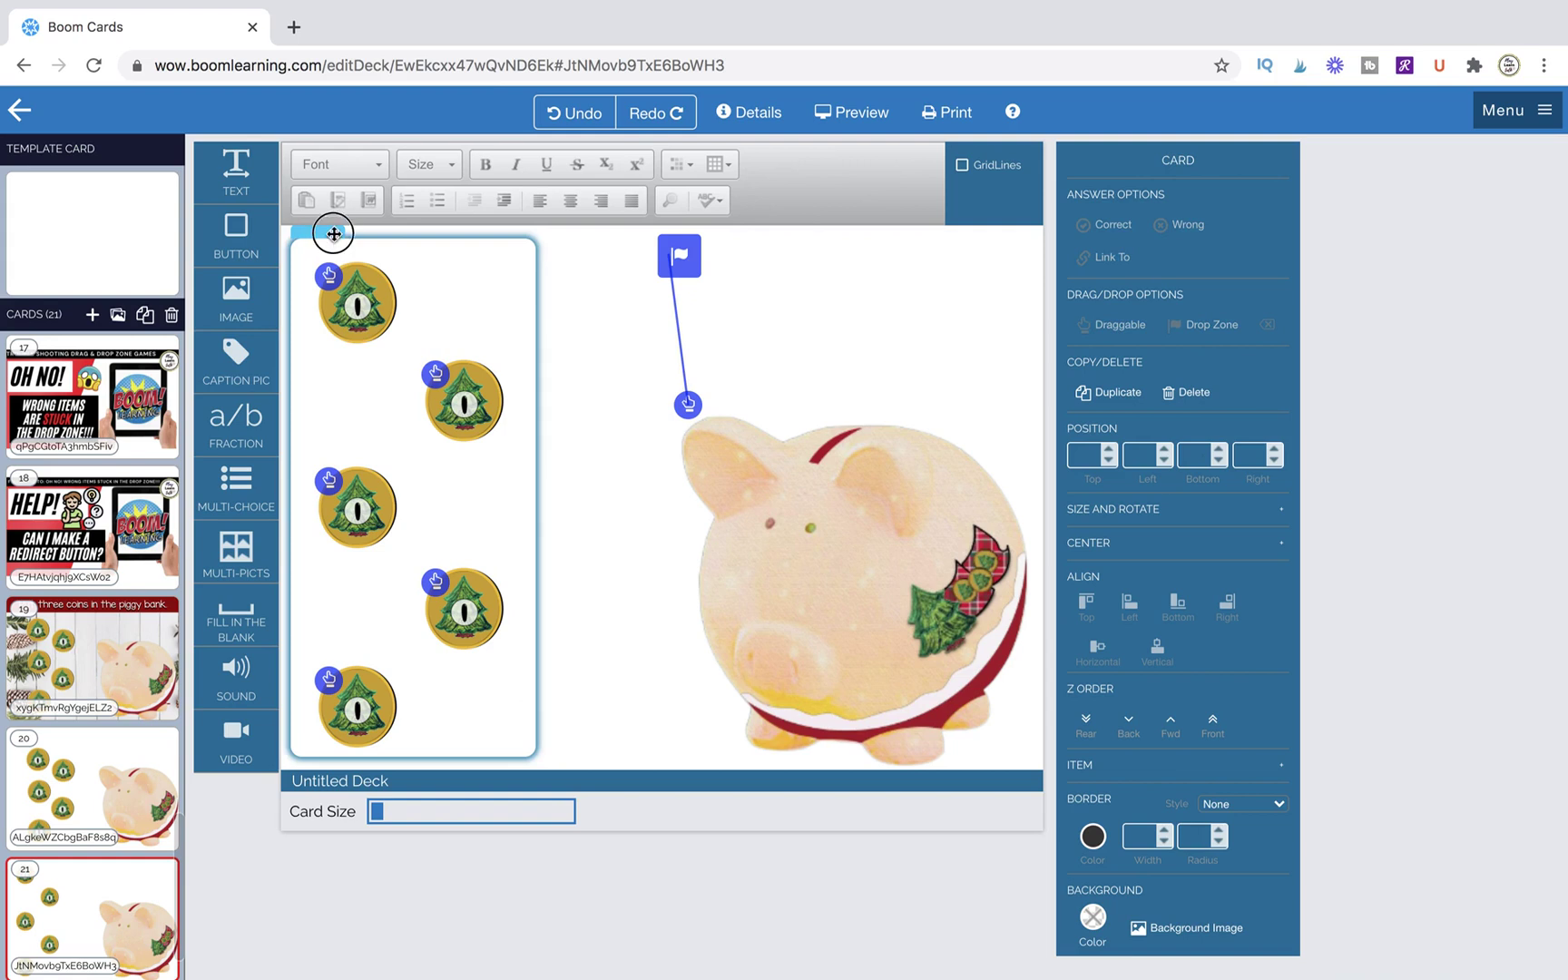
{"action": "mouse_move", "coordinate": [334, 234]}
{"action": "left_mouse_down"}
{"action": "mouse_move", "coordinate": [354, 232]}
{"action": "mouse_move", "coordinate": [332, 235]}
{"action": "left_mouse_up"}
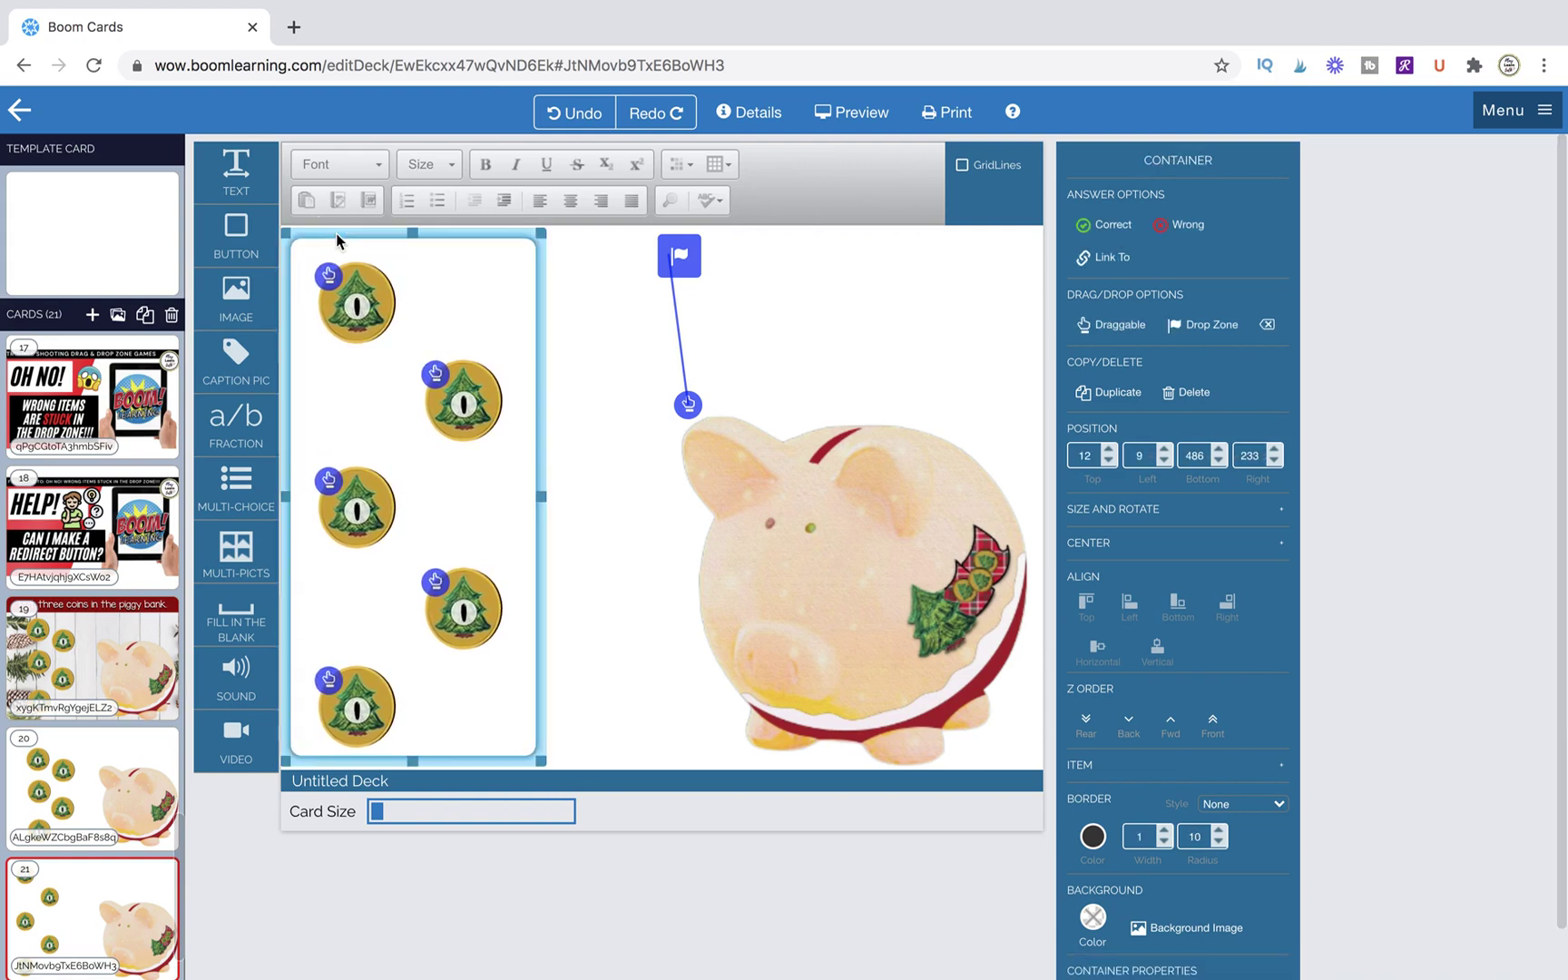
{"action": "left_click", "coordinate": [621, 436]}
{"action": "left_click", "coordinate": [830, 323]}
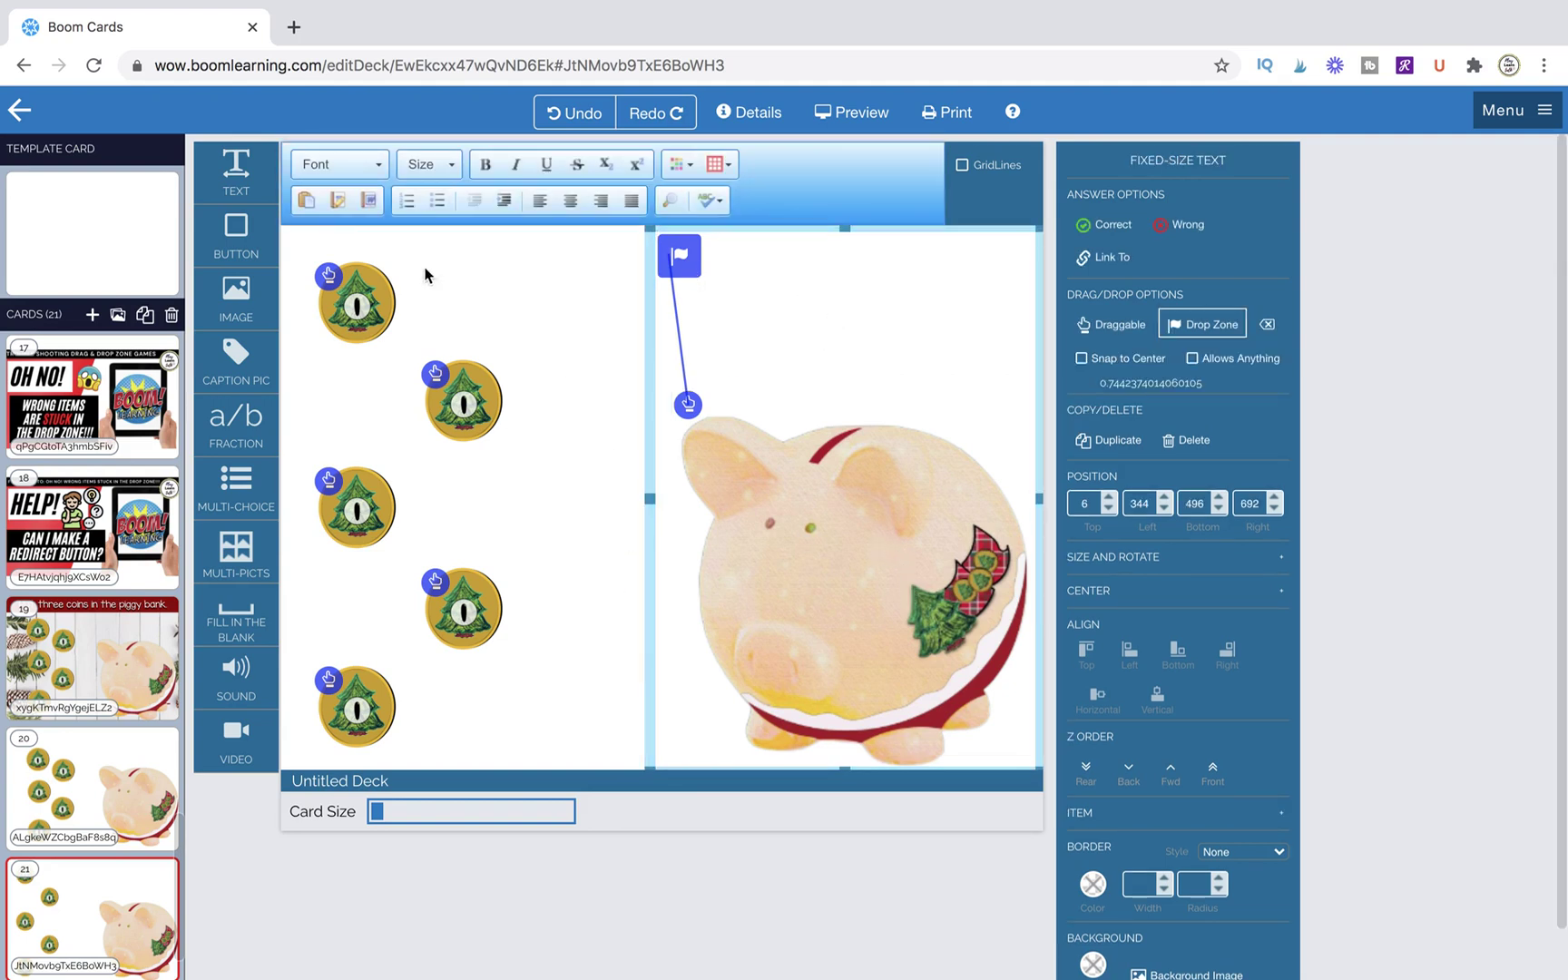
{"action": "left_click", "coordinate": [842, 636]}
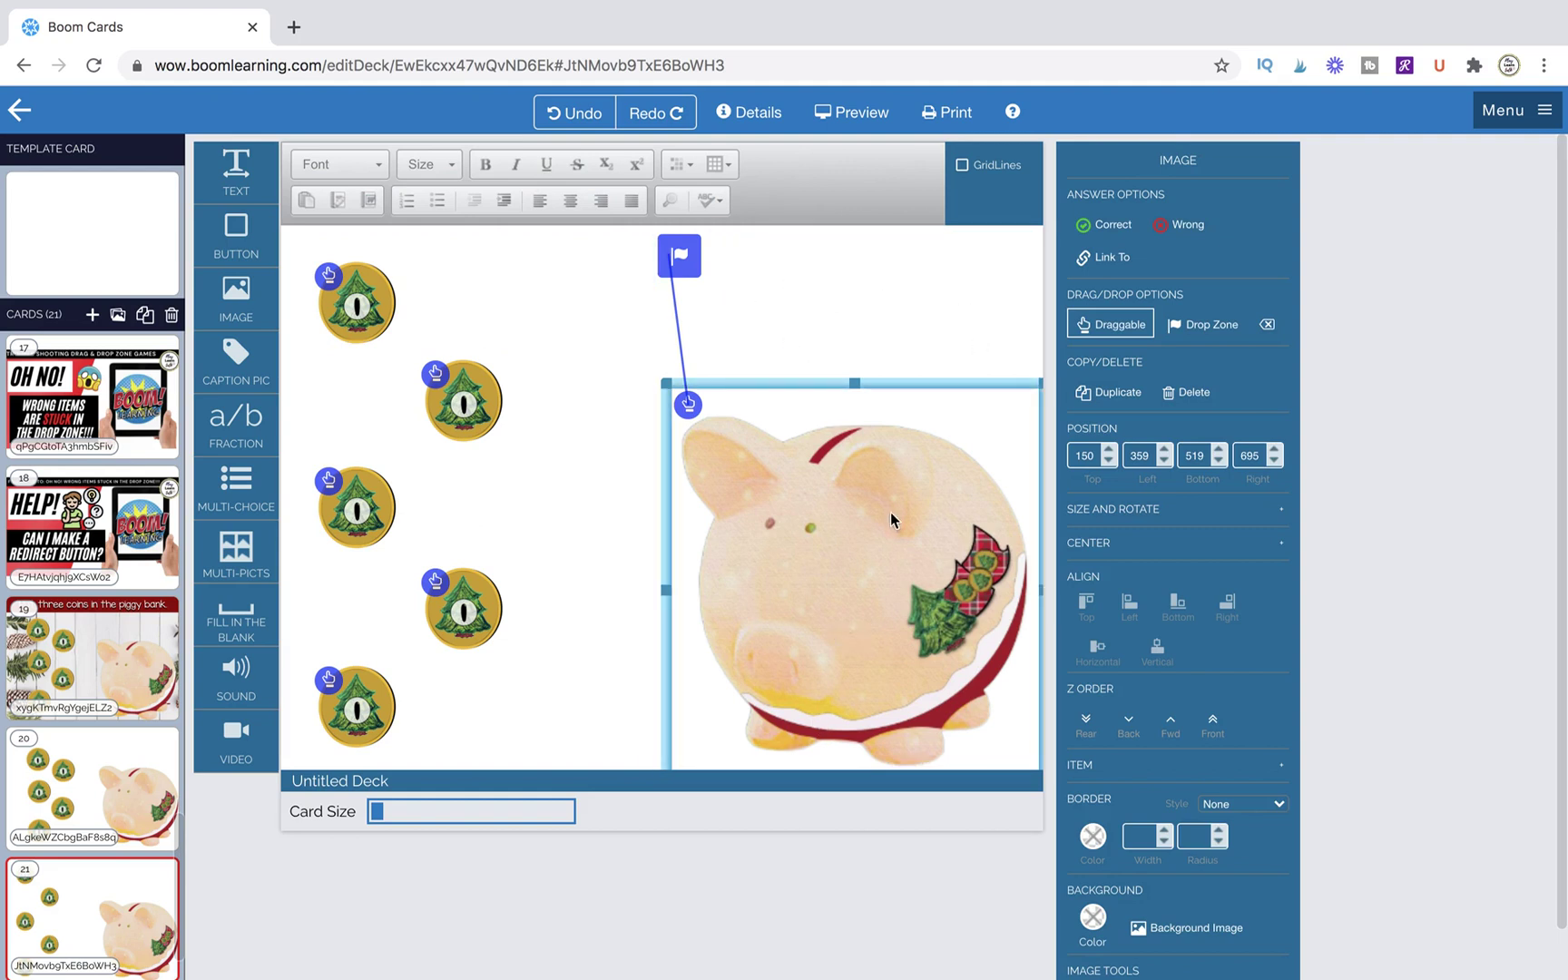
Lift the piggy bank aside and link all five coins to the drop zone.
{"action": "left_click_drag", "start_coordinate": [870, 630], "coordinate": [846, 274]}
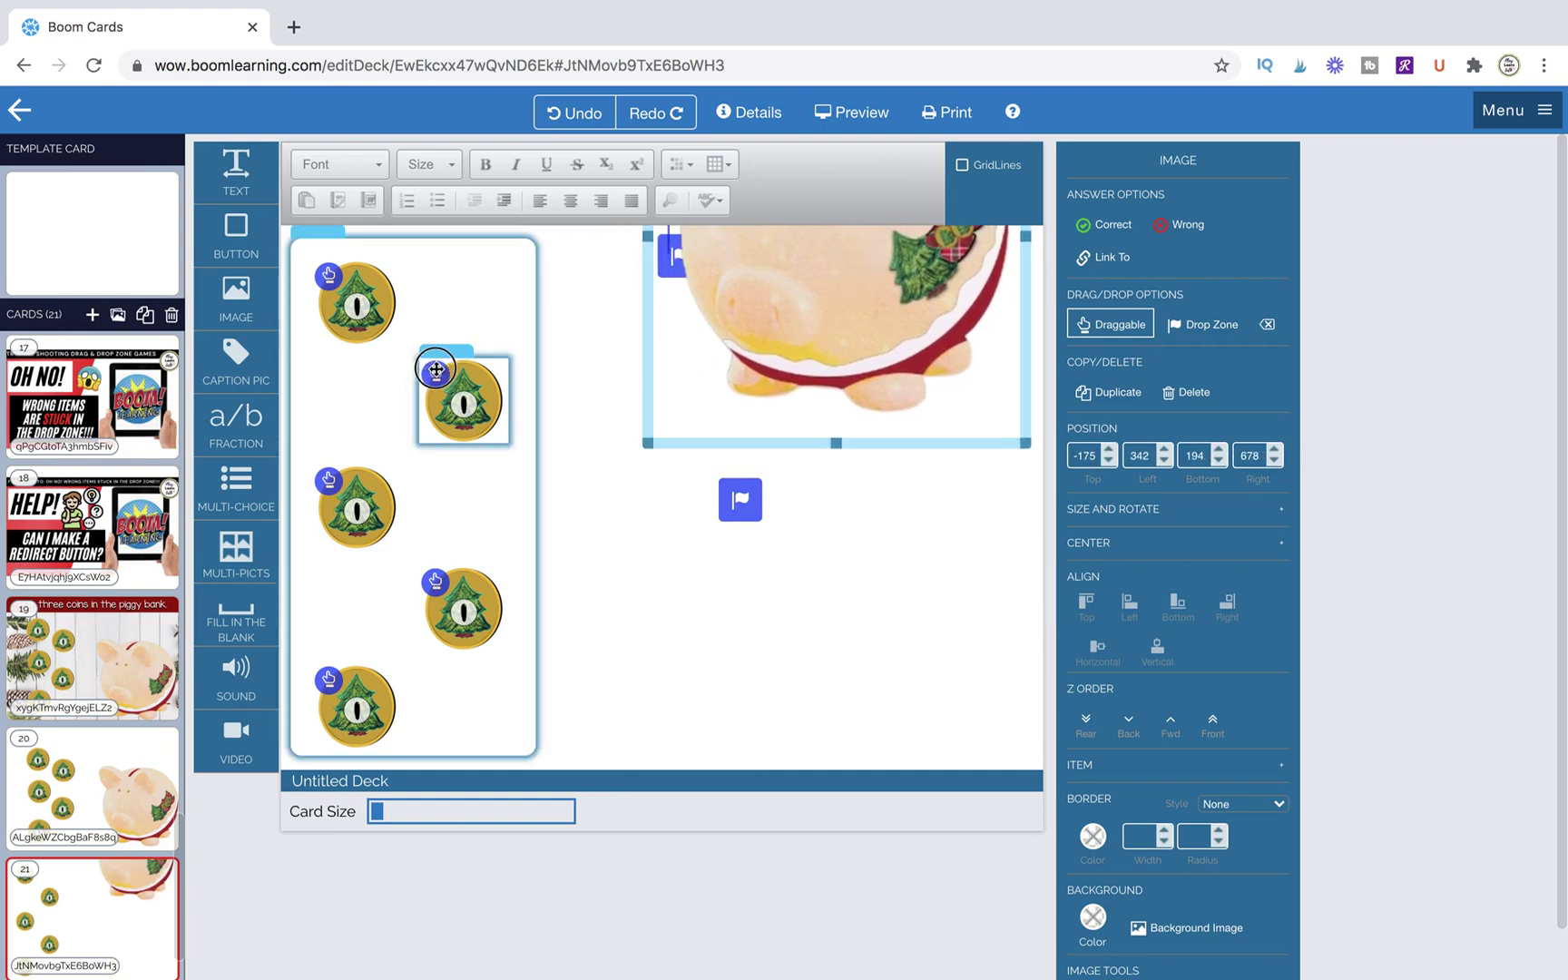
{"action": "left_click_drag", "start_coordinate": [435, 369], "coordinate": [739, 500]}
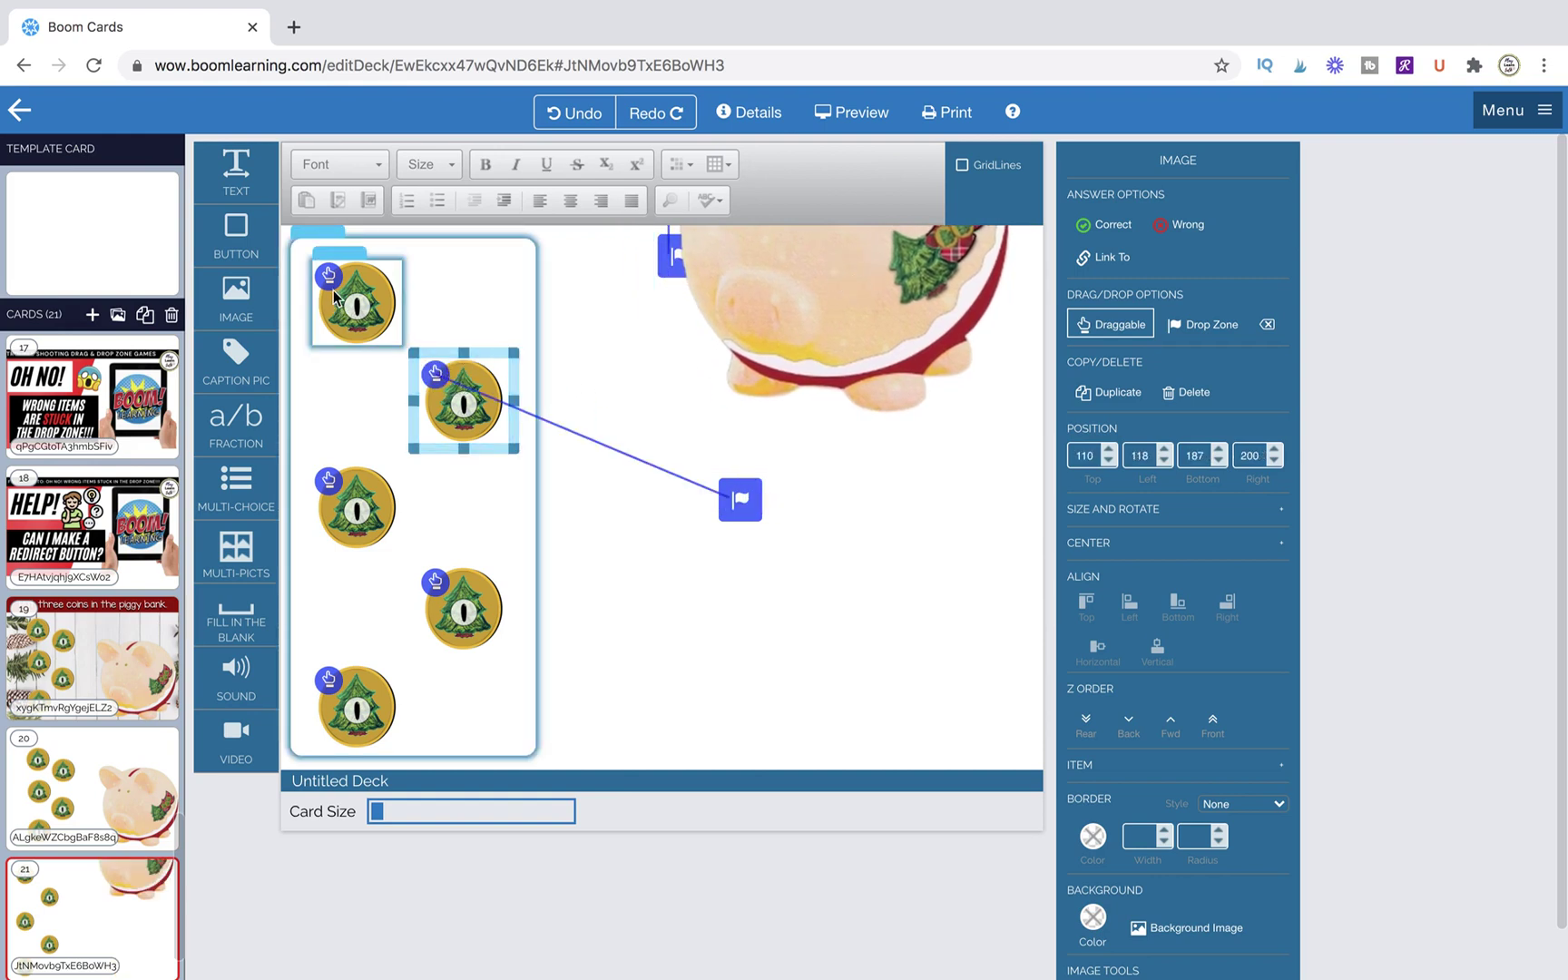
{"action": "left_click_drag", "start_coordinate": [329, 274], "coordinate": [739, 499]}
{"action": "left_click_drag", "start_coordinate": [329, 478], "coordinate": [743, 501]}
{"action": "left_click", "coordinate": [355, 484]}
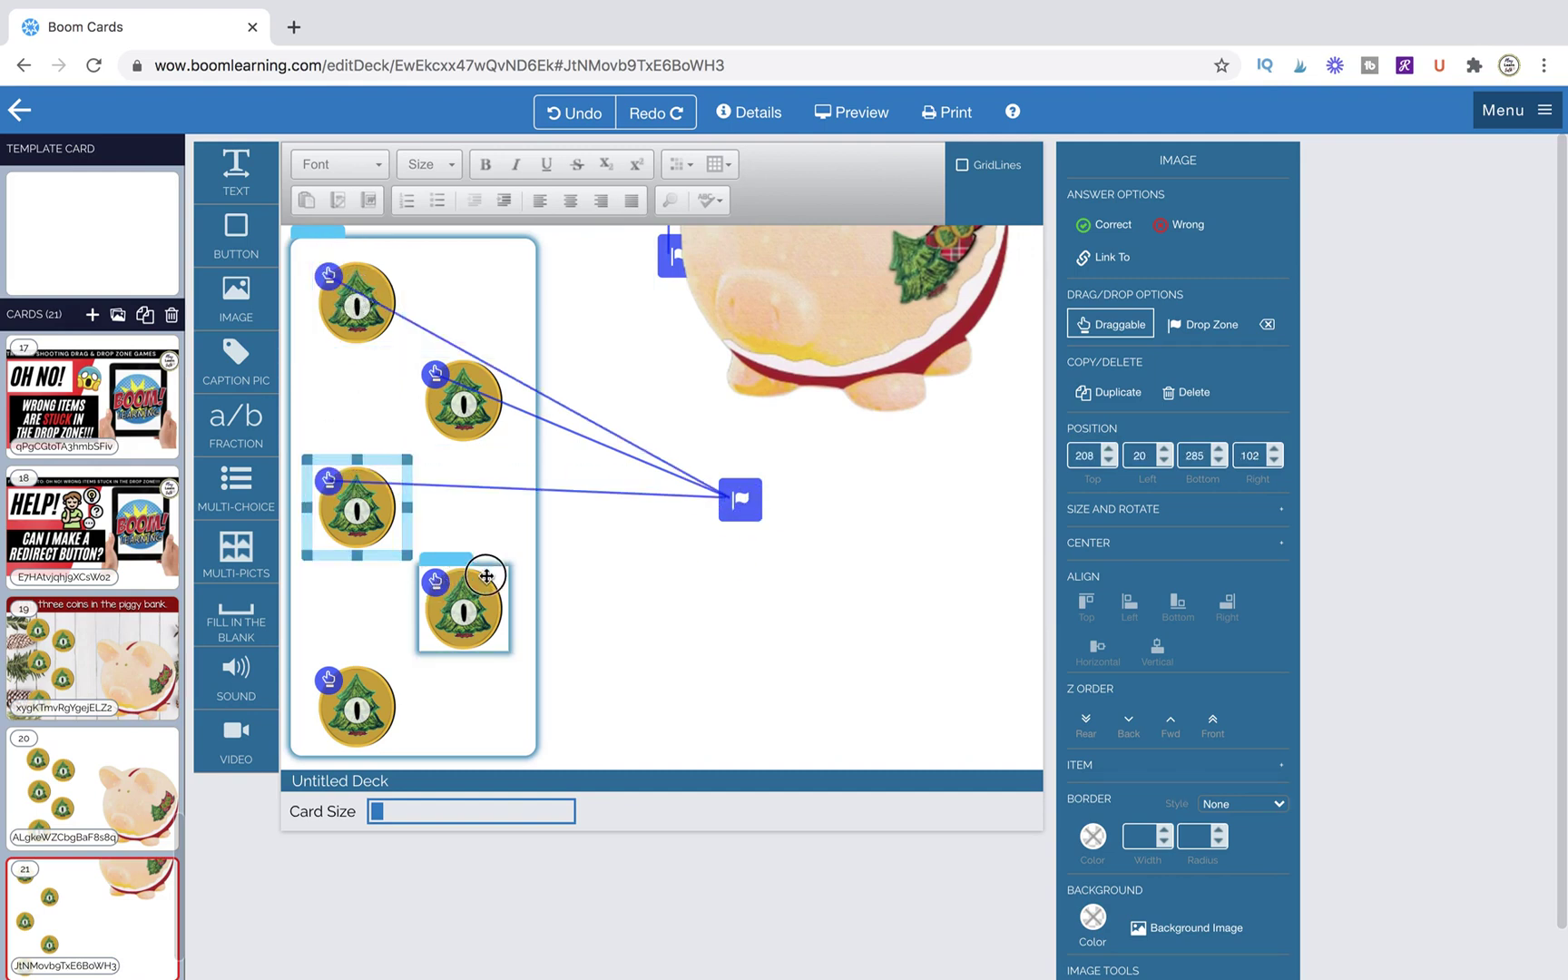
{"action": "left_click_drag", "start_coordinate": [452, 579], "coordinate": [461, 582]}
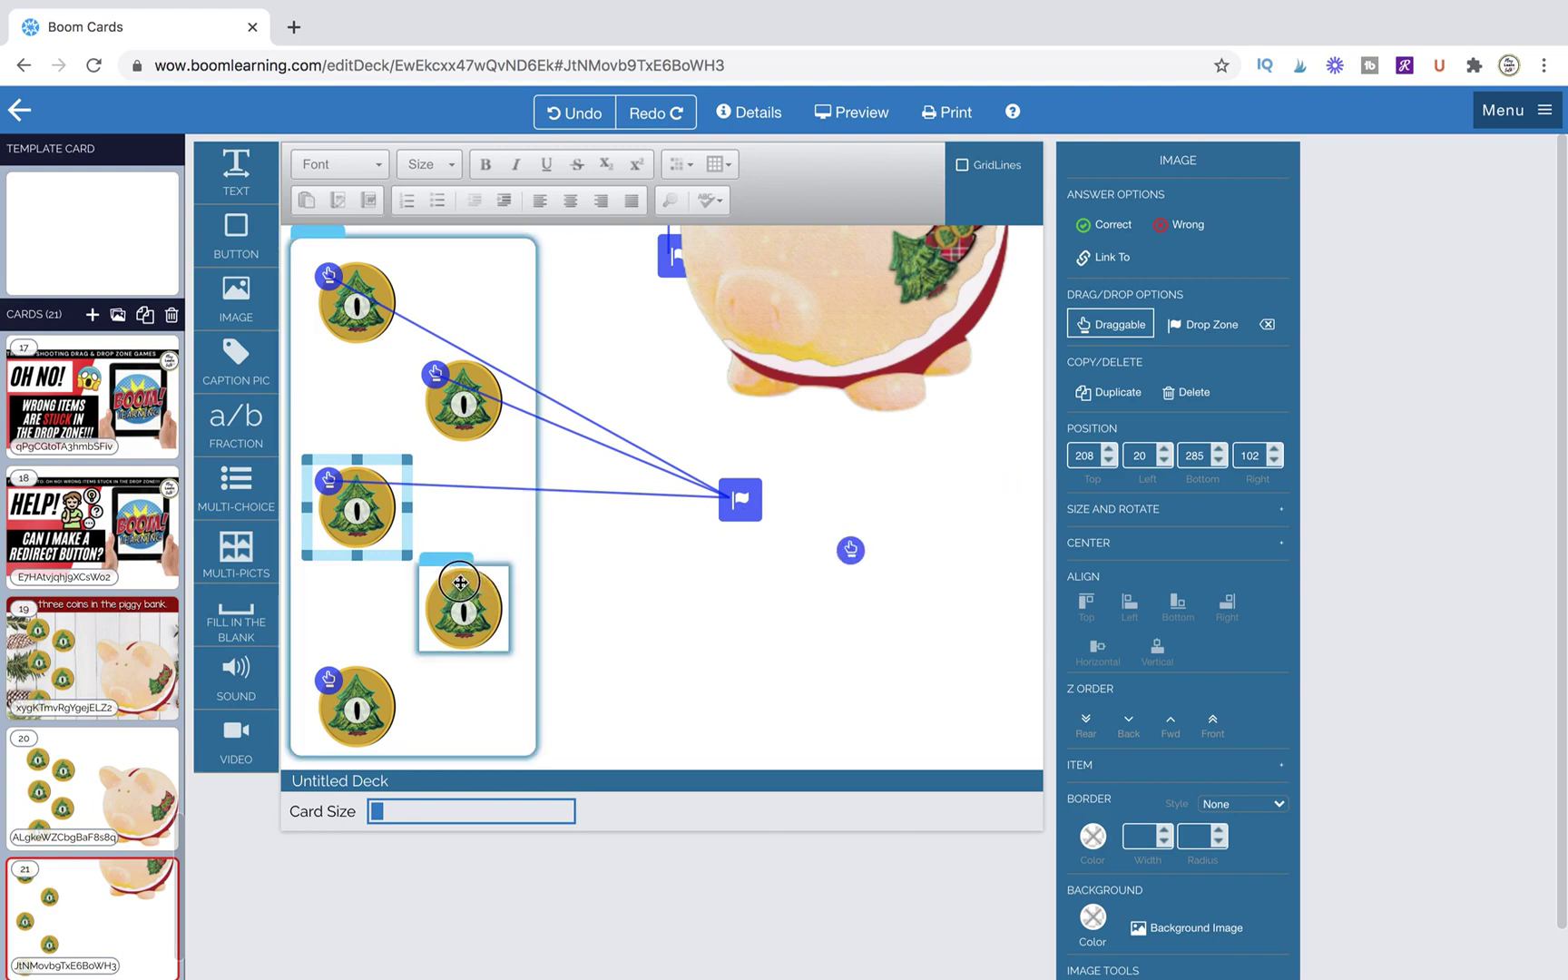
{"action": "left_click_drag", "start_coordinate": [850, 550], "coordinate": [727, 501]}
{"action": "left_click", "coordinate": [455, 580]}
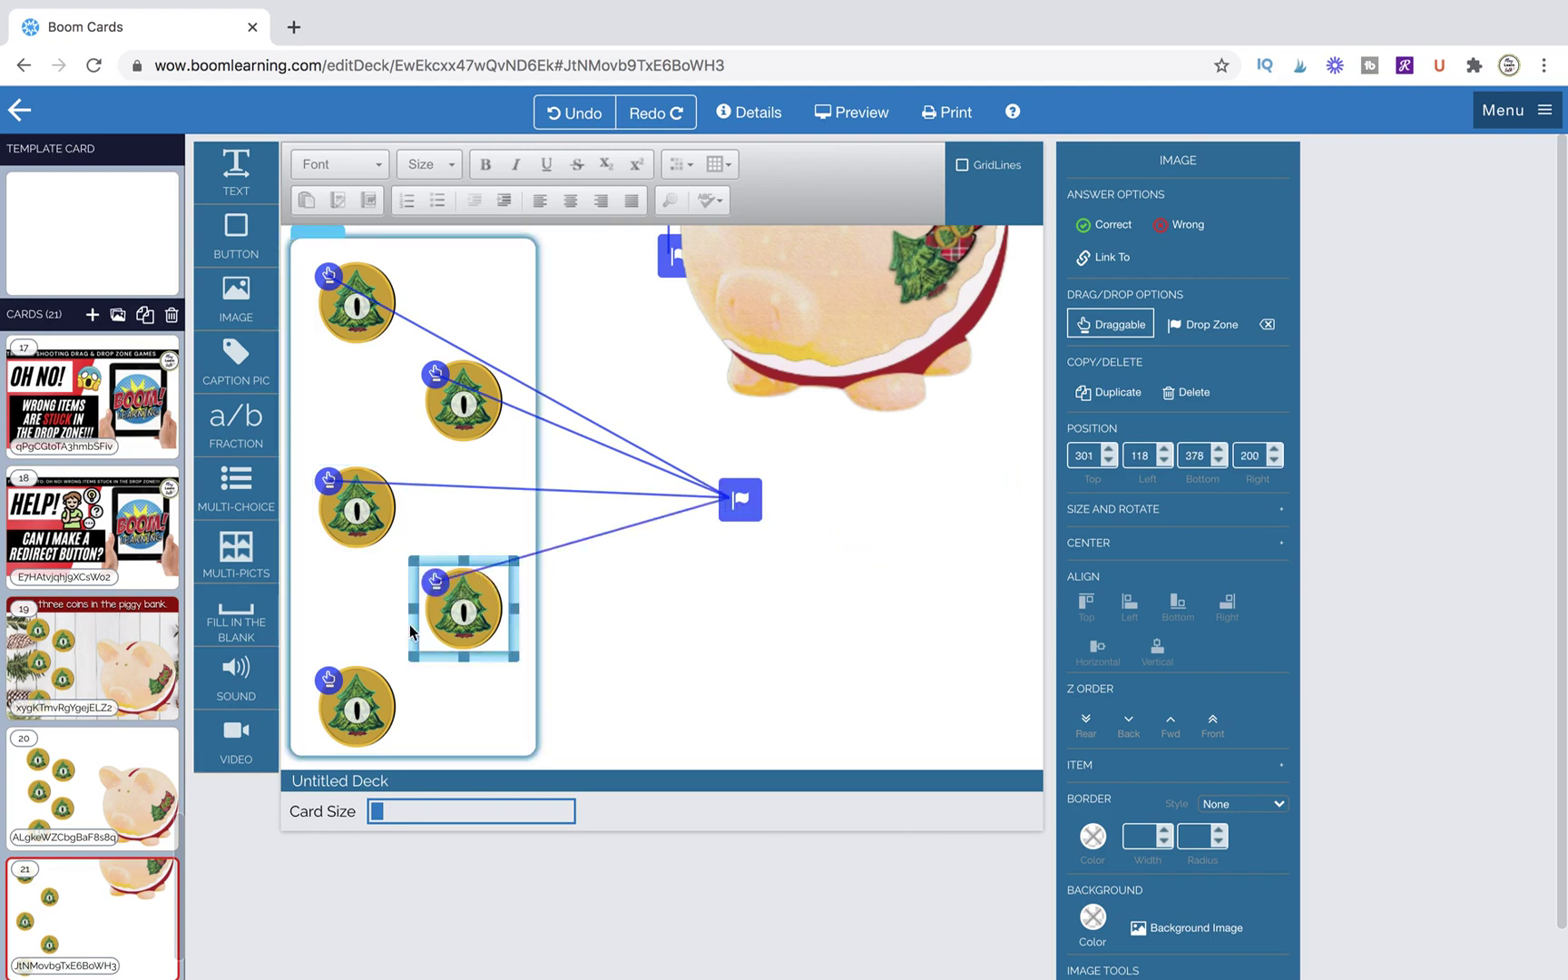
{"action": "left_click_drag", "start_coordinate": [328, 680], "coordinate": [740, 508]}
{"action": "left_click", "coordinate": [758, 620]}
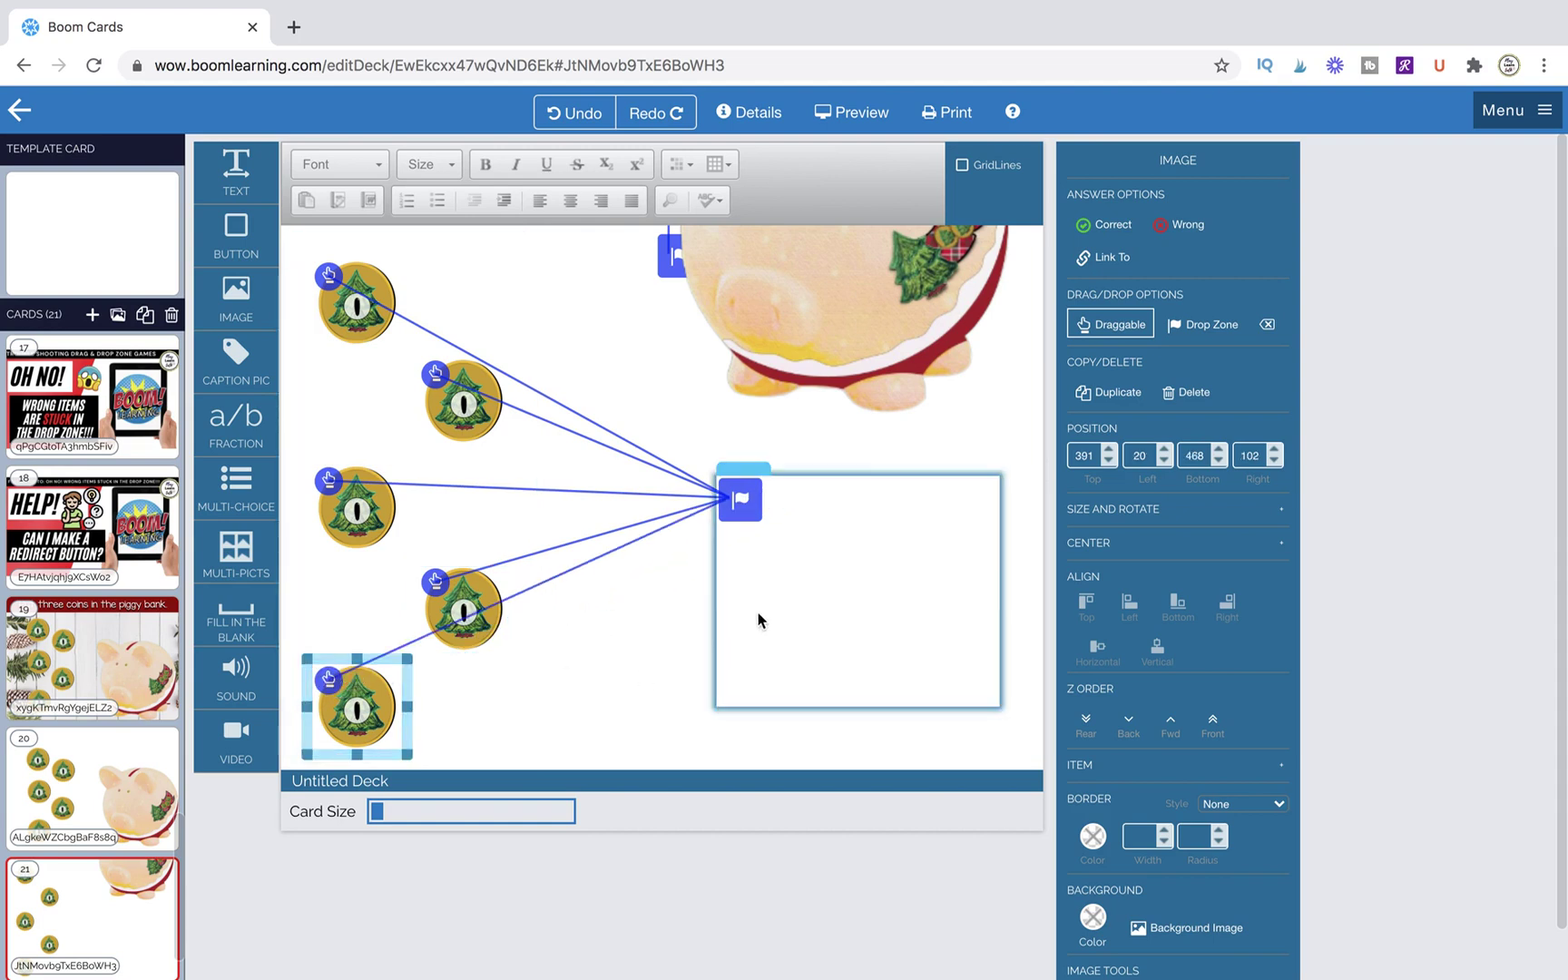
Make the drop zone require exactly 3 coins and move the piggy bank back over it.
{"action": "left_click", "coordinate": [804, 616]}
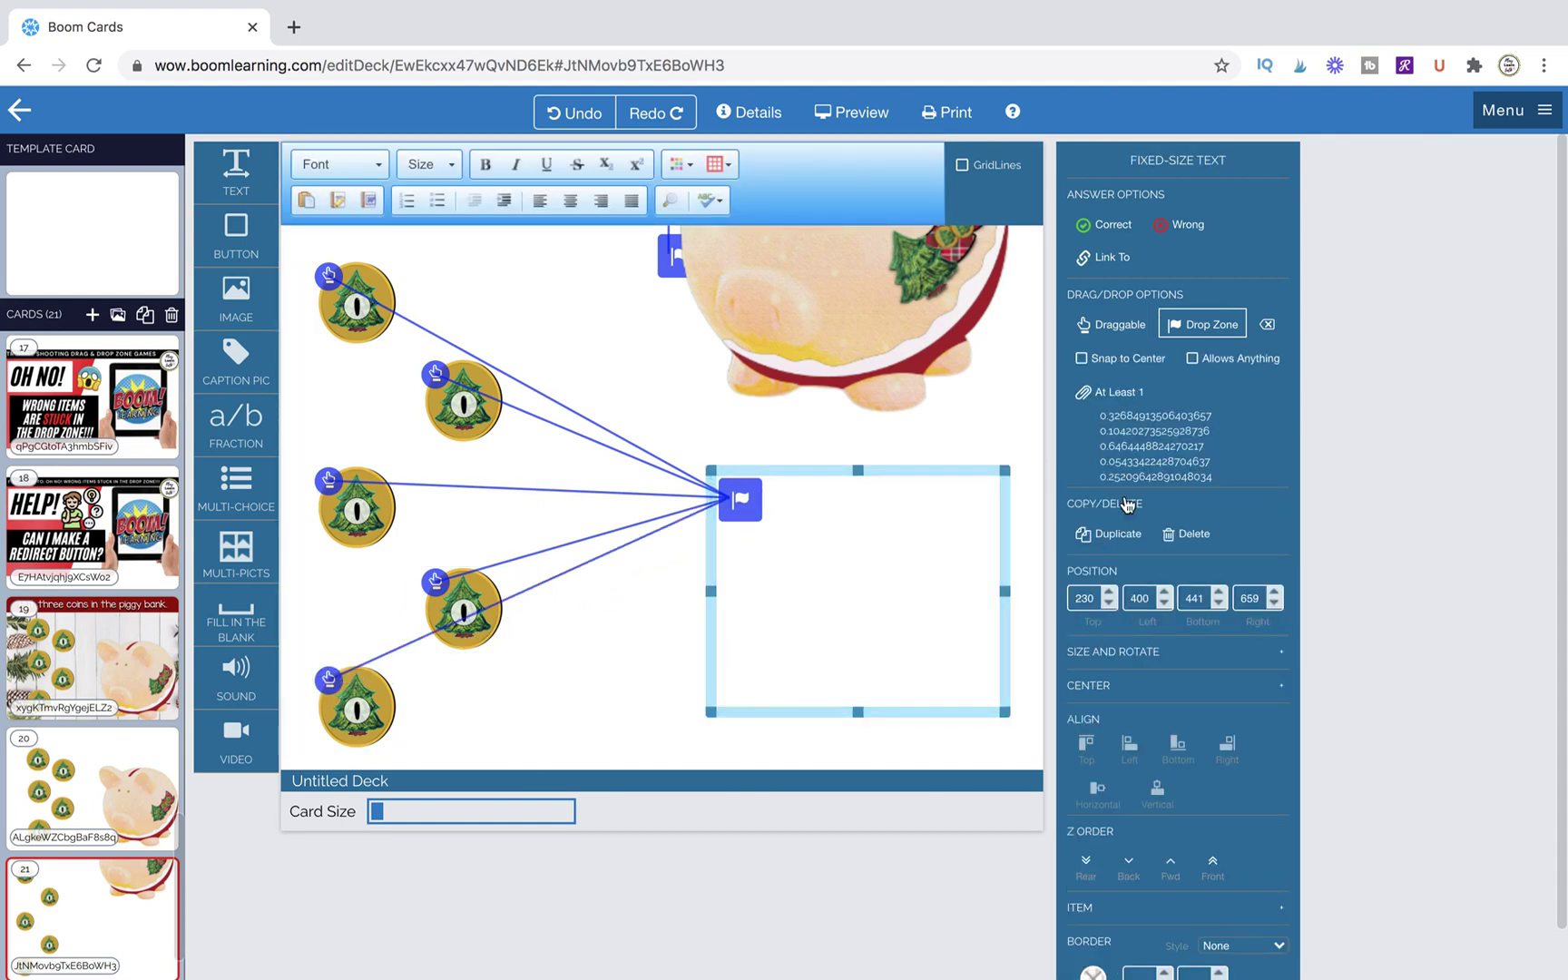
{"action": "left_click", "coordinate": [1121, 395]}
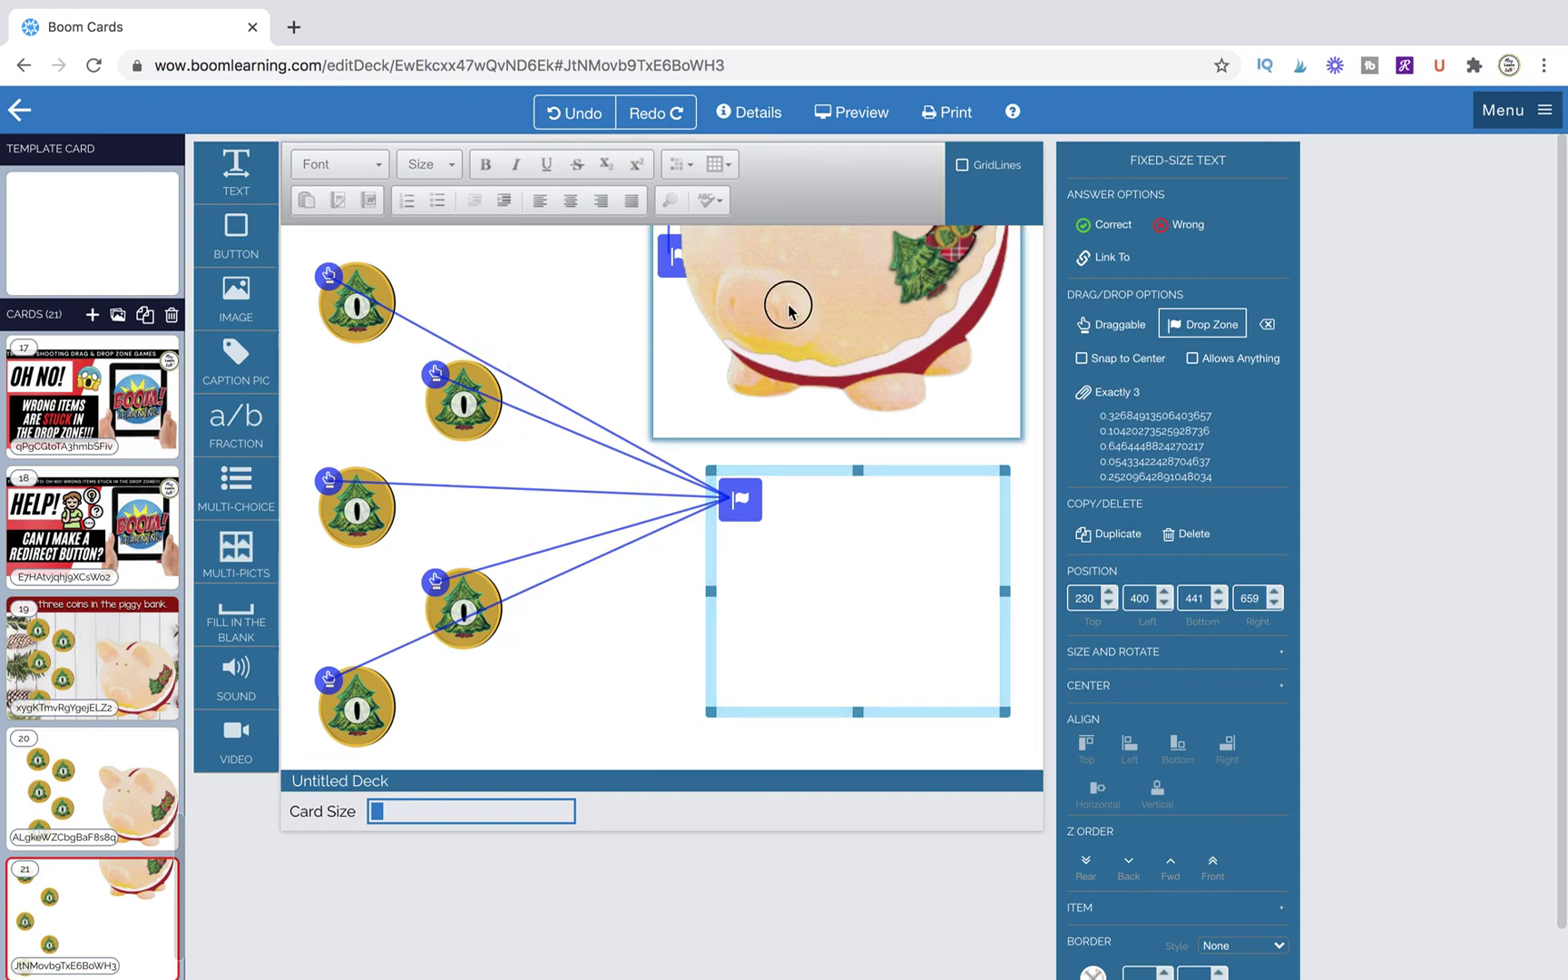
{"action": "left_click_drag", "start_coordinate": [788, 309], "coordinate": [792, 661]}
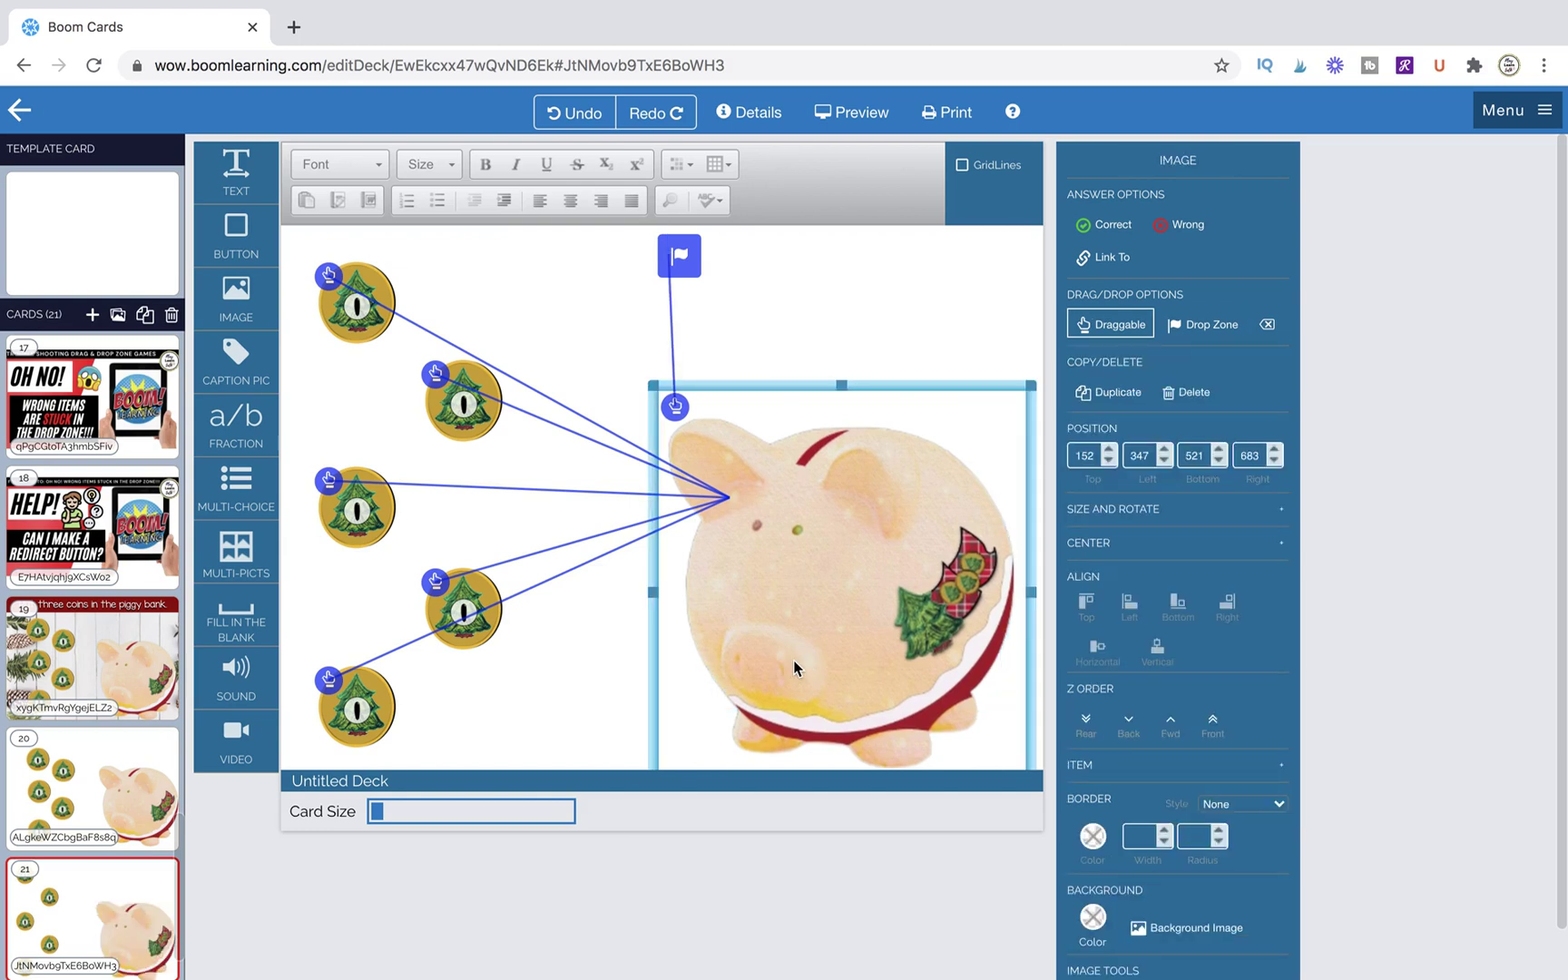
Add a new blank card 22 after card 21 and open it.
{"action": "left_click", "coordinate": [767, 278]}
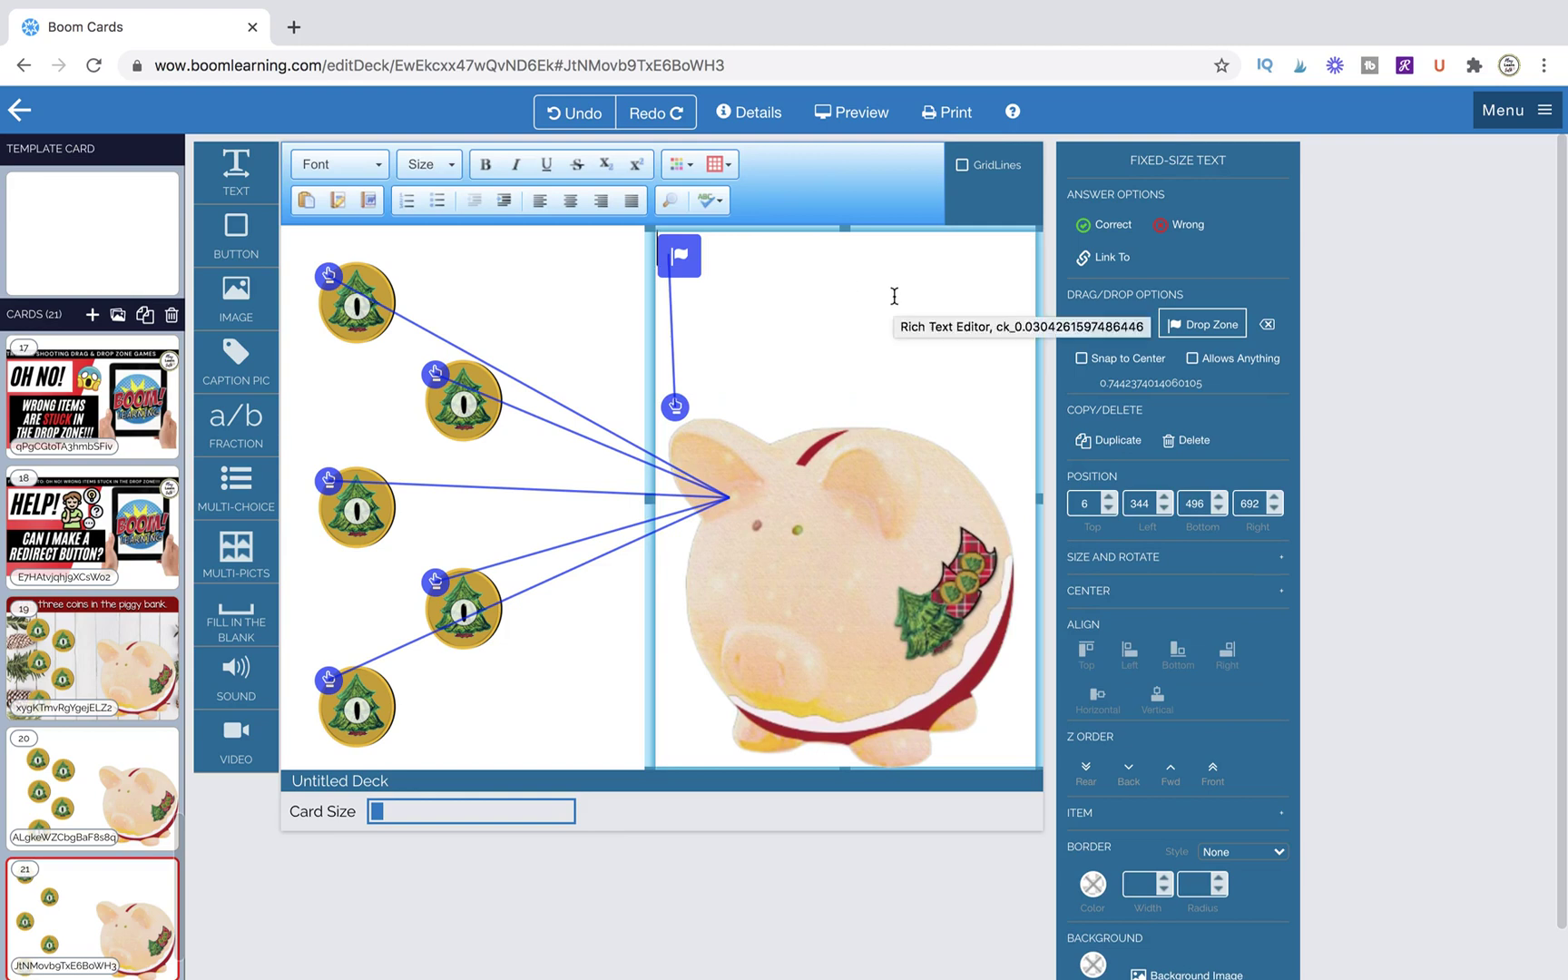
{"action": "scroll", "coordinate": [118, 800], "scroll_direction": "down", "scroll_amount": 1}
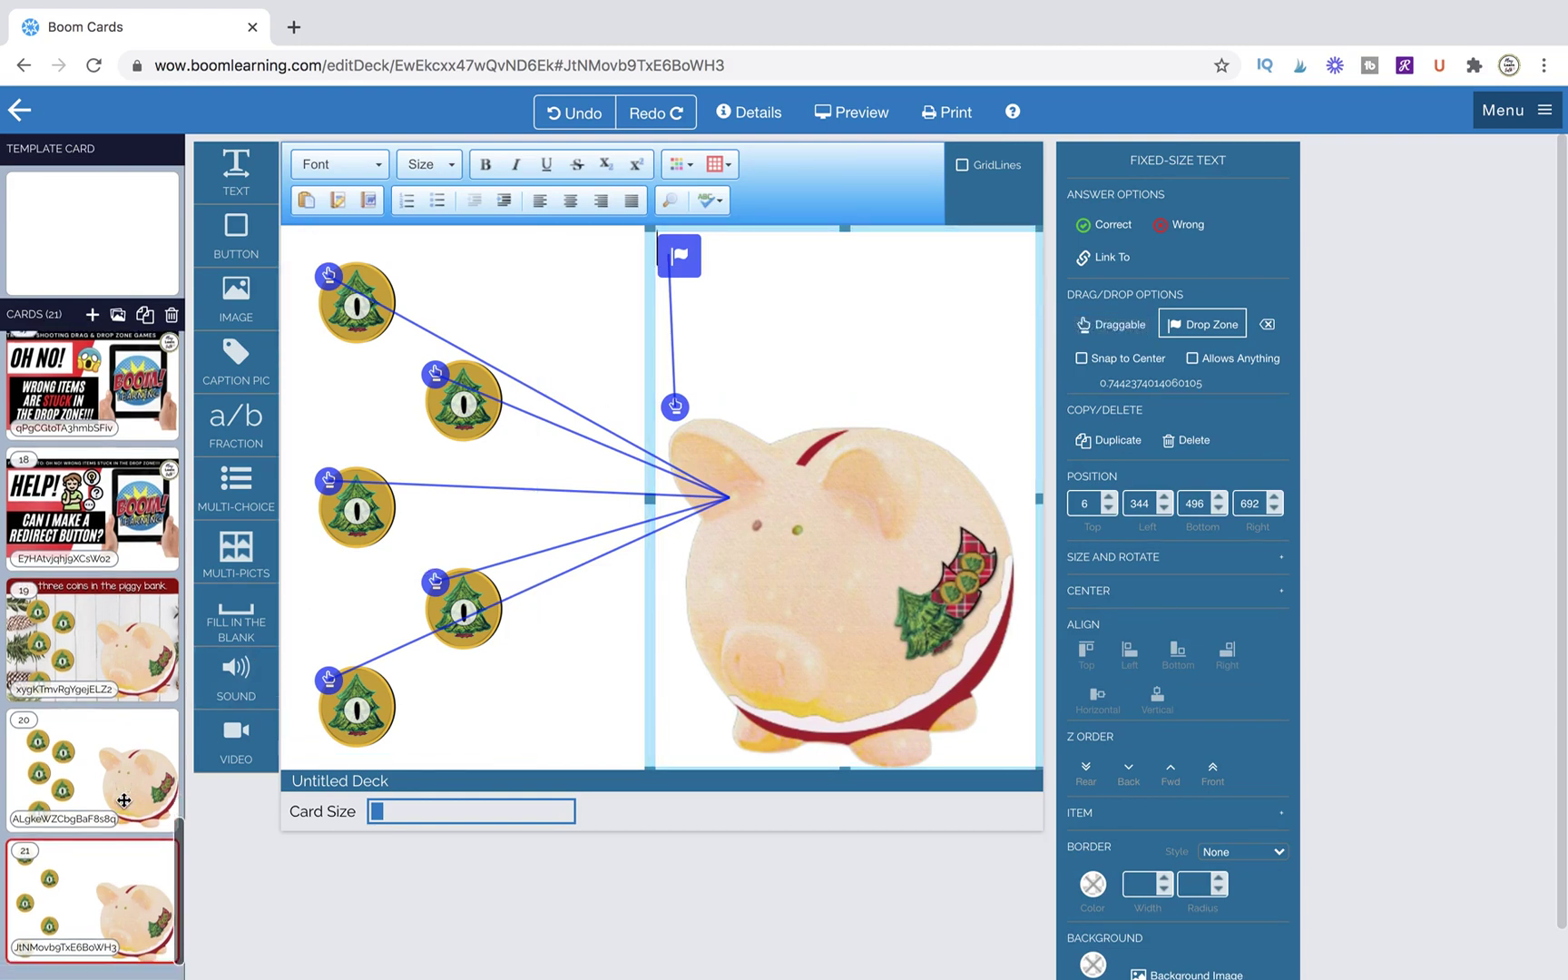
{"action": "left_click", "coordinate": [125, 790]}
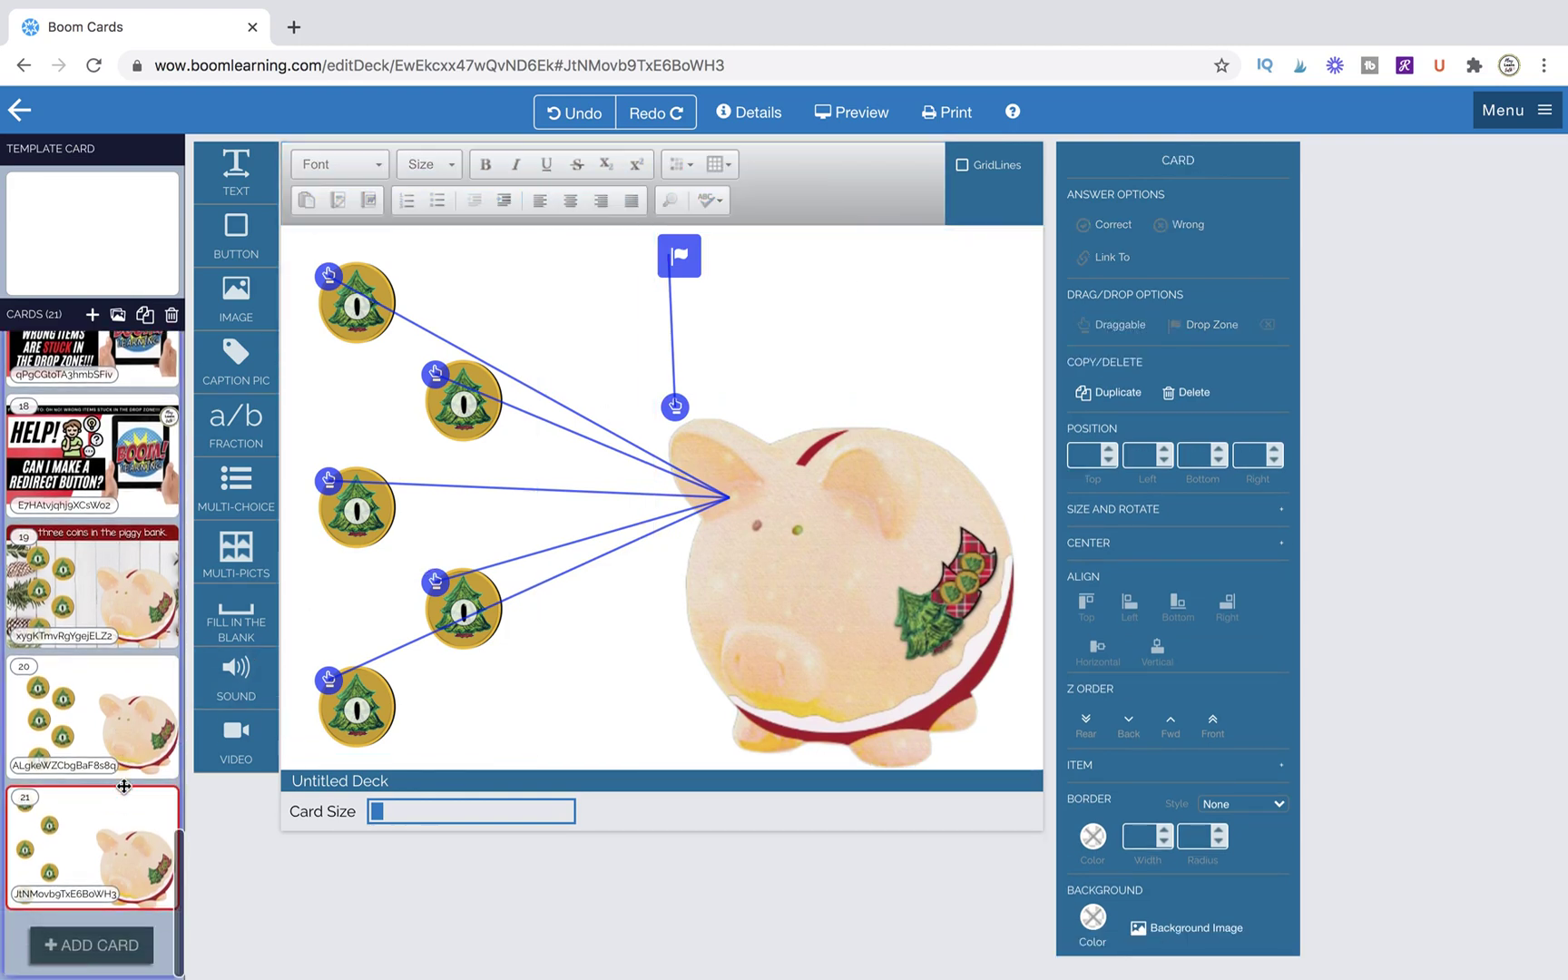
{"action": "left_click", "coordinate": [92, 314]}
{"action": "left_click", "coordinate": [98, 783]}
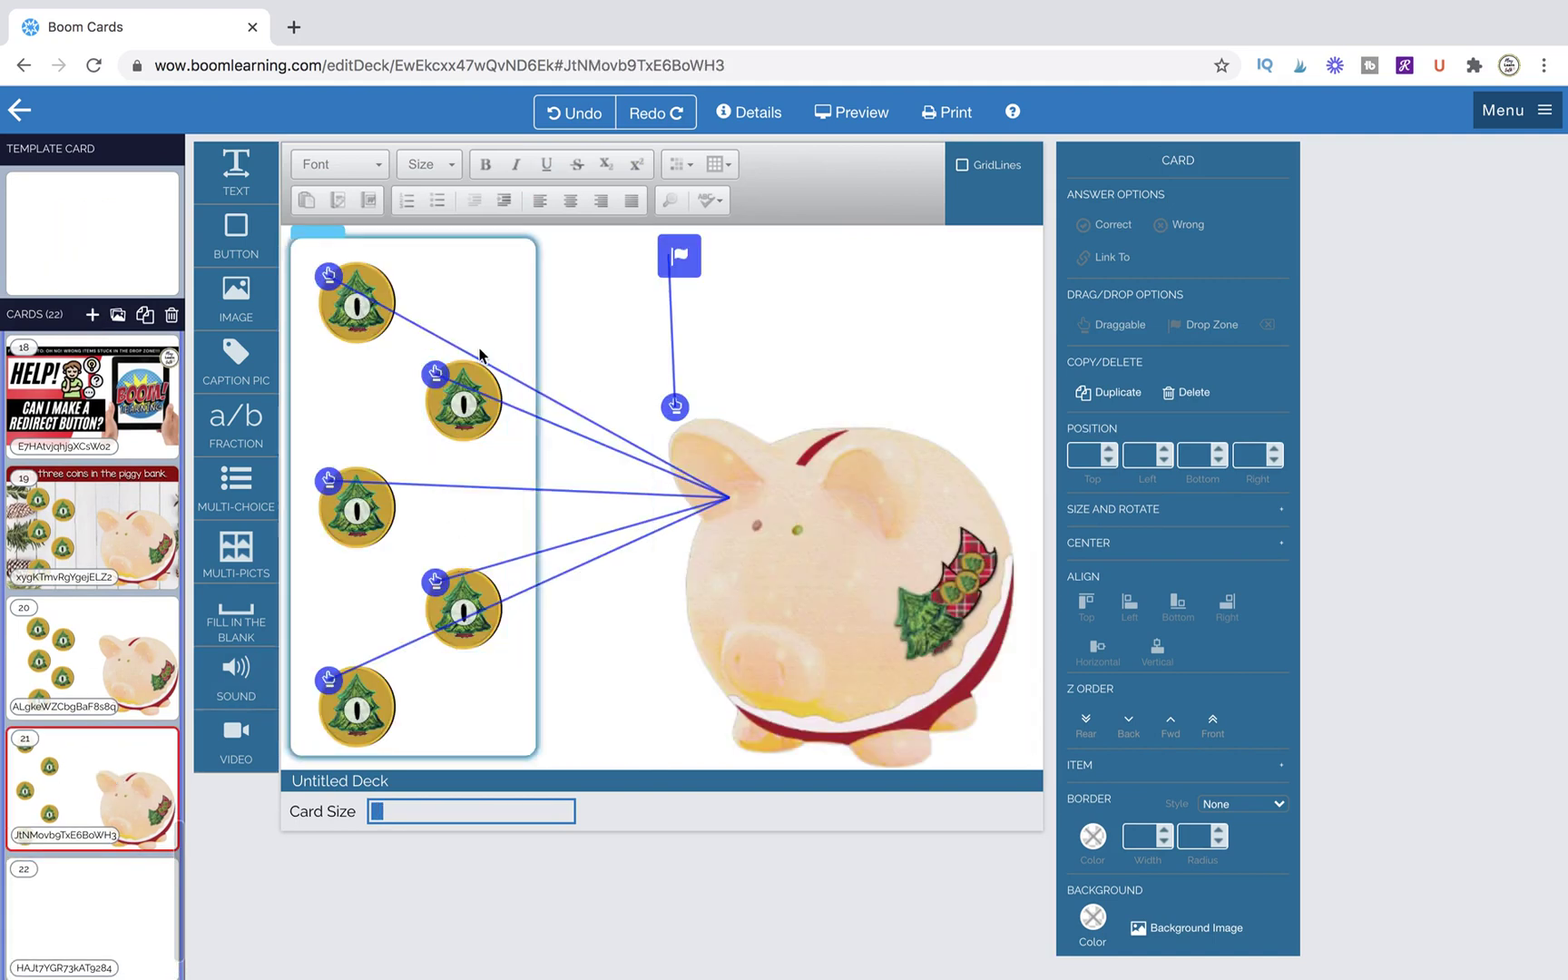
{"action": "left_click", "coordinate": [86, 944]}
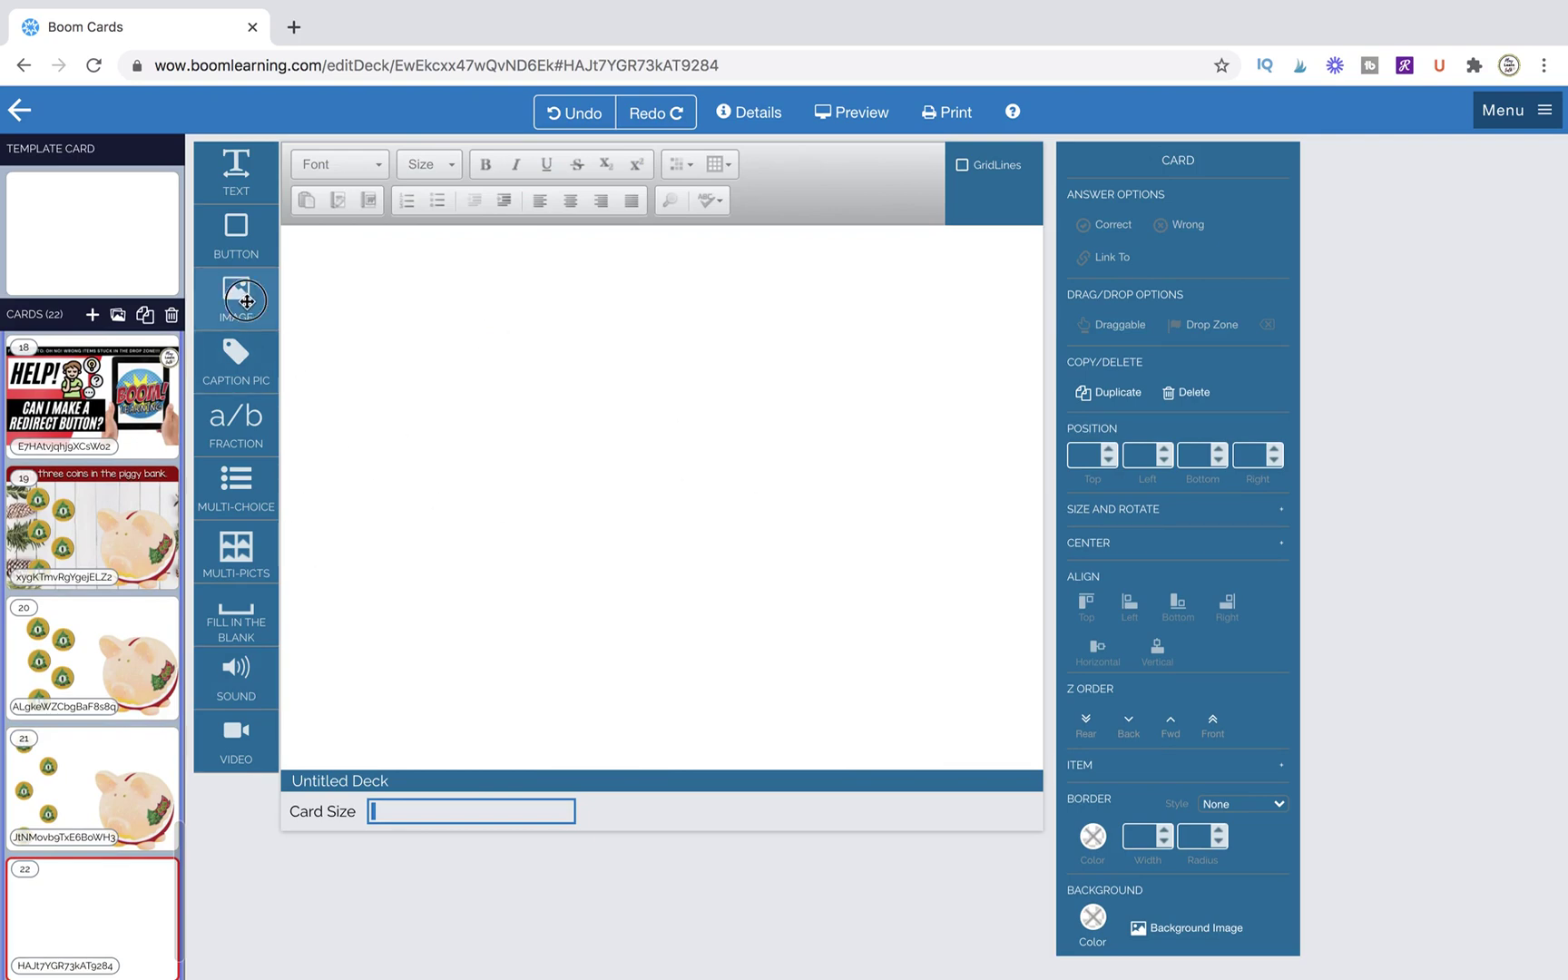
Place the white wood and pine-cone picture on card 22, stretched to fill it.
{"action": "left_click_drag", "start_coordinate": [246, 301], "coordinate": [490, 350]}
{"action": "left_click", "coordinate": [774, 558]}
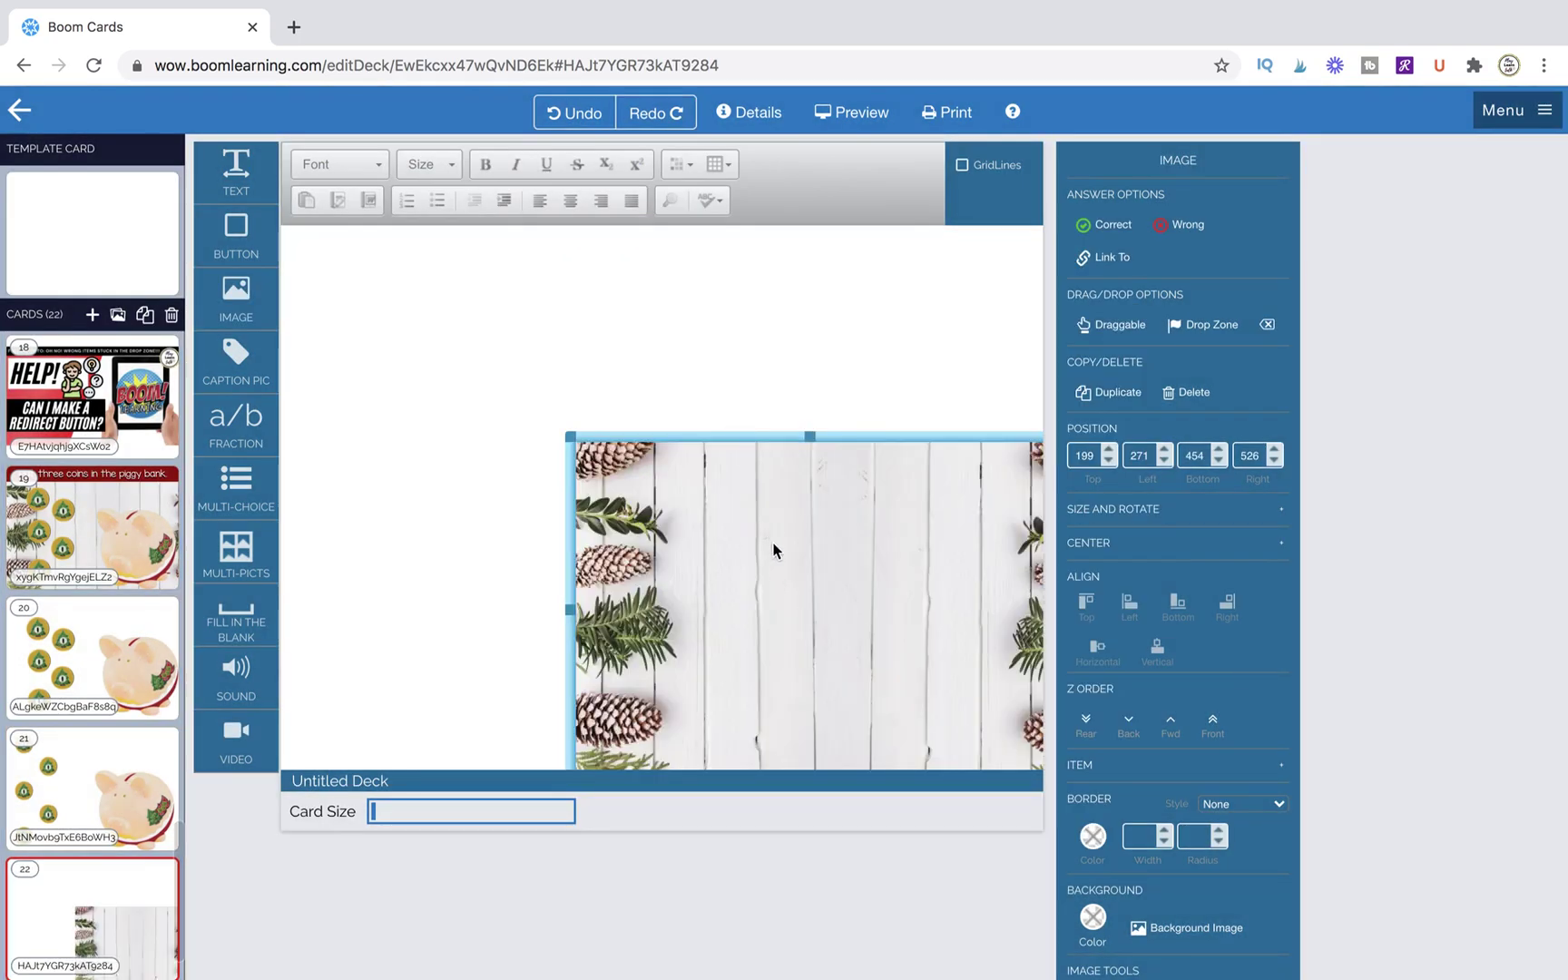
{"action": "left_click_drag", "start_coordinate": [774, 551], "coordinate": [447, 325]}
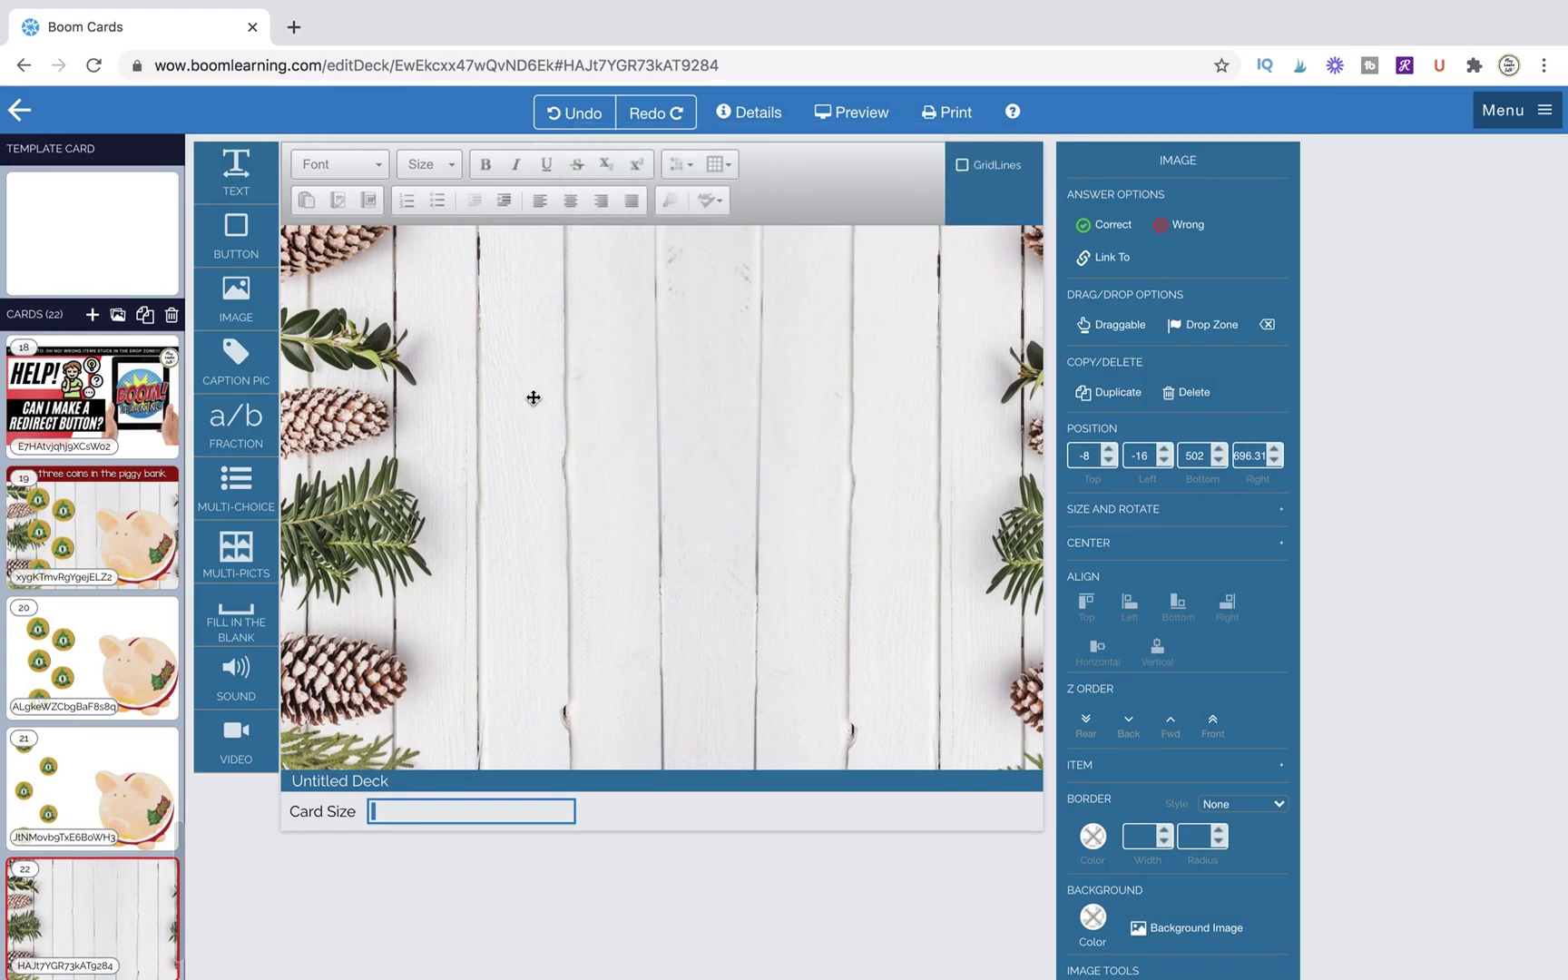
Paste the wood and pine-cone background onto card 21, comparing it with card 22.
{"action": "left_click", "coordinate": [122, 781]}
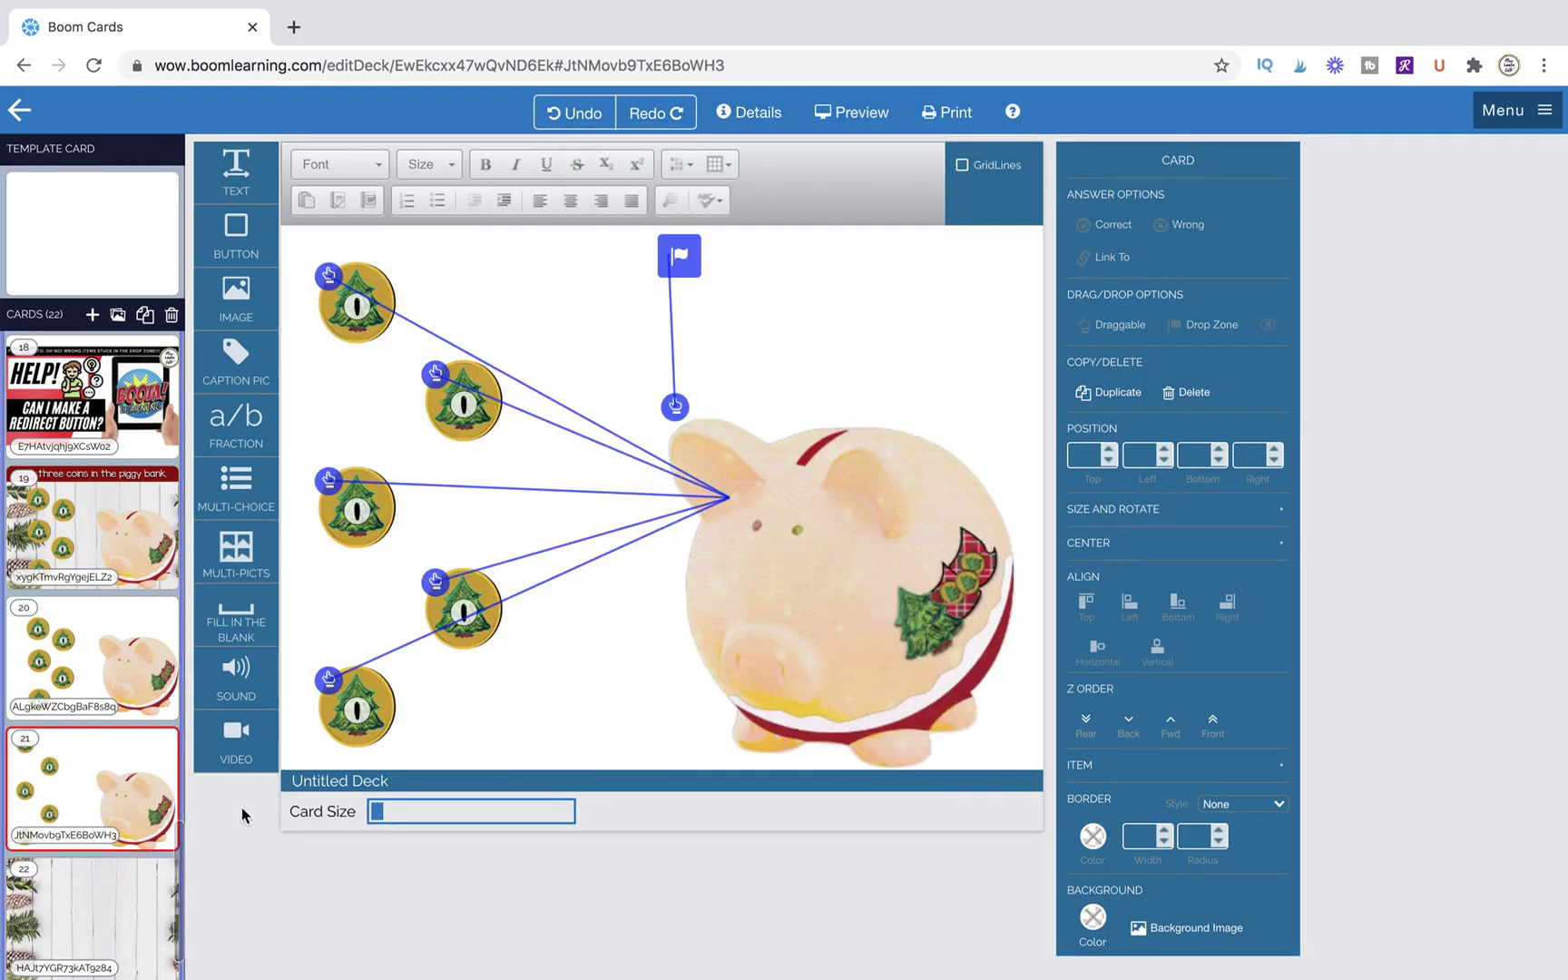
{"action": "left_click", "coordinate": [633, 733]}
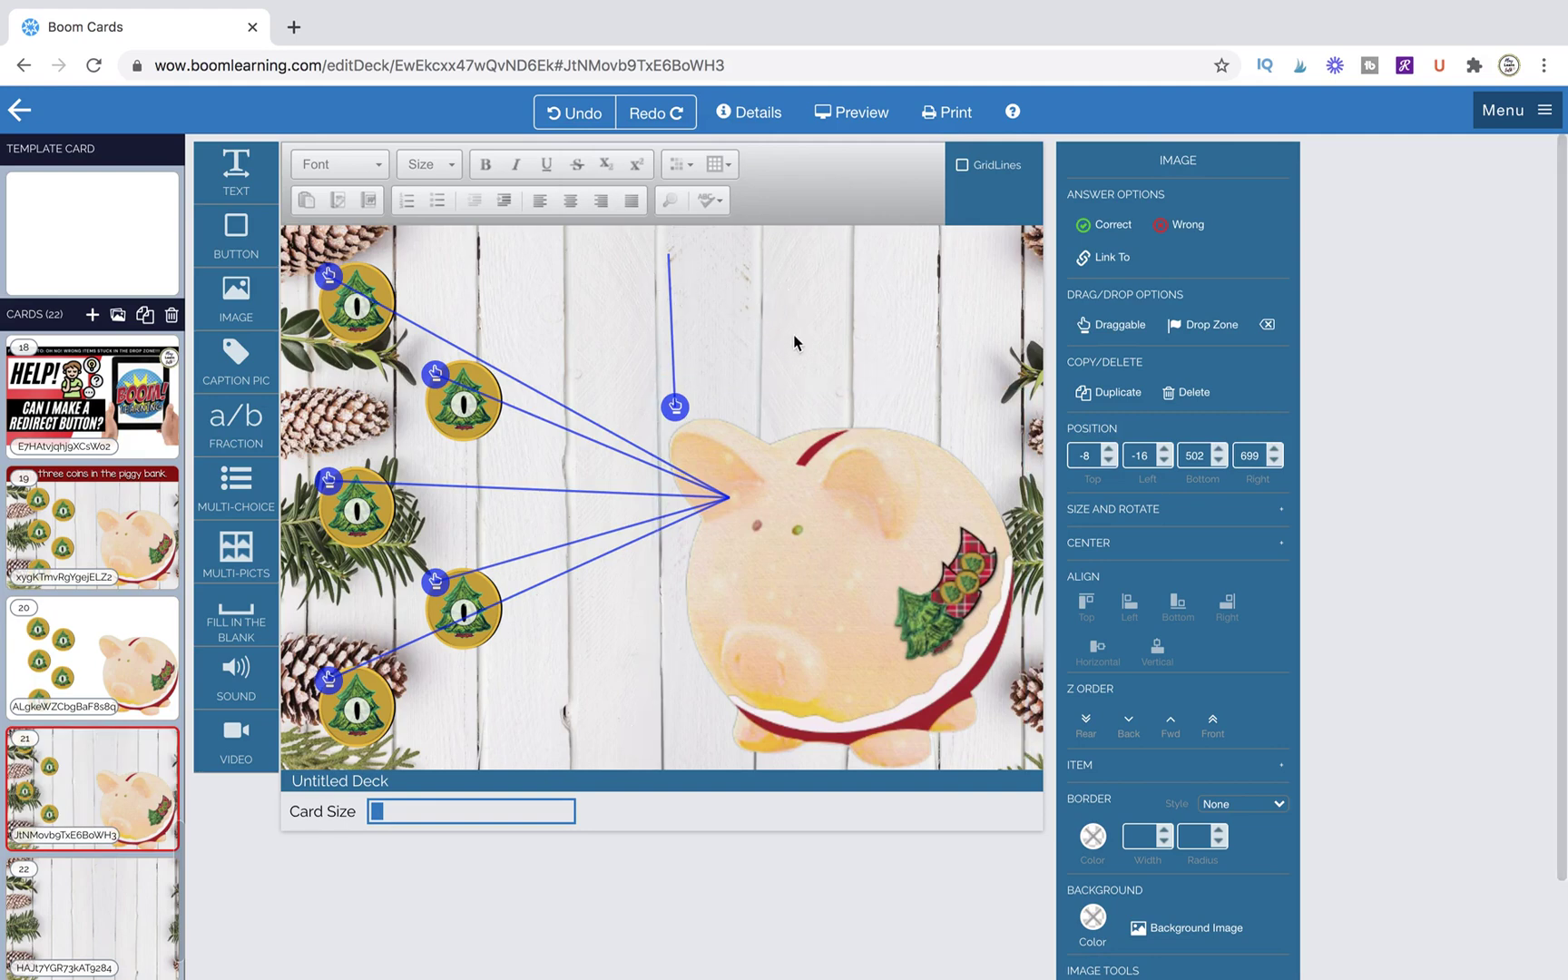
{"action": "left_click", "coordinate": [72, 937]}
{"action": "scroll", "coordinate": [79, 928], "scroll_direction": "down", "scroll_amount": 2}
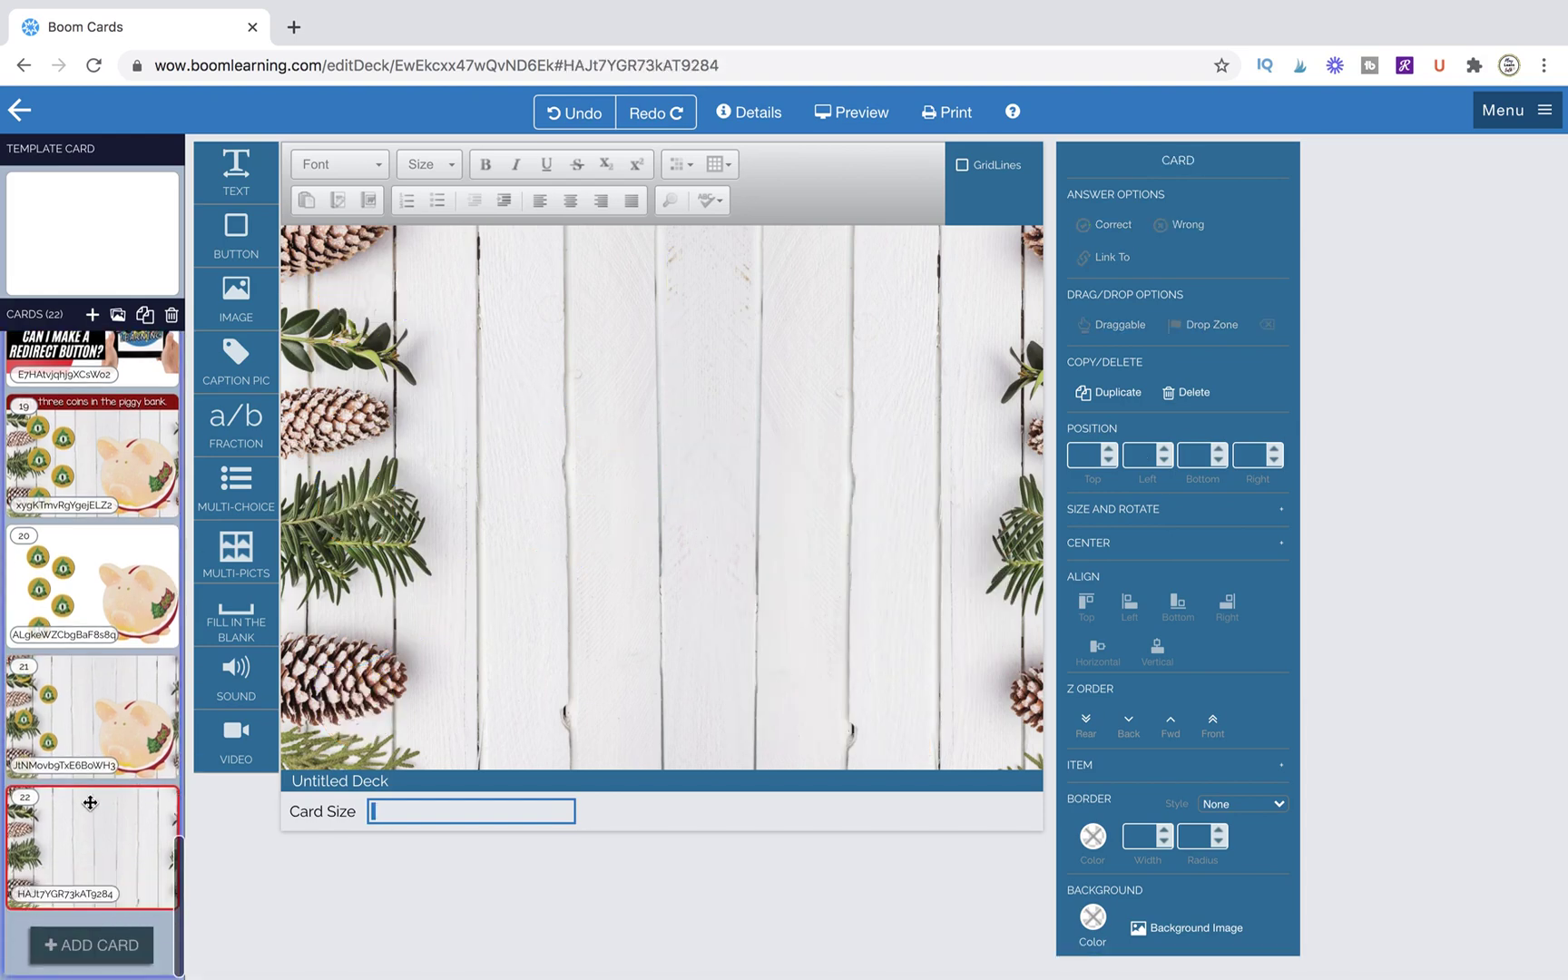
{"action": "left_click", "coordinate": [116, 696]}
Send the background picture to the rear, behind the coins and piggy bank.
{"action": "left_click", "coordinate": [733, 299]}
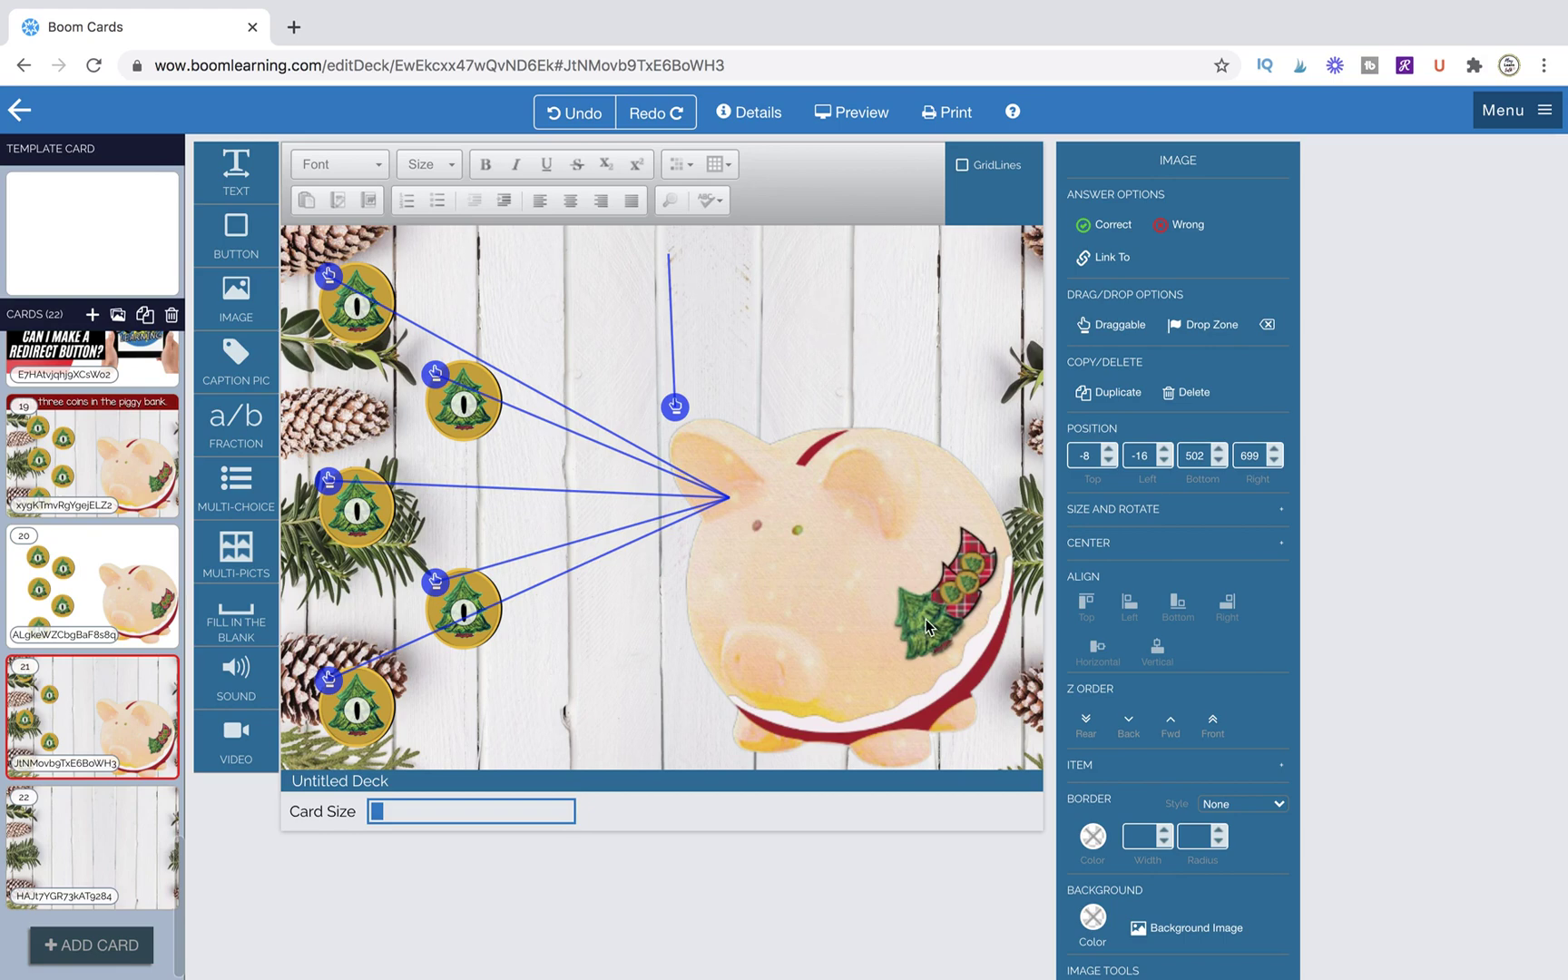
{"action": "left_click_drag", "start_coordinate": [927, 625], "coordinate": [850, 646]}
{"action": "left_click", "coordinate": [530, 264]}
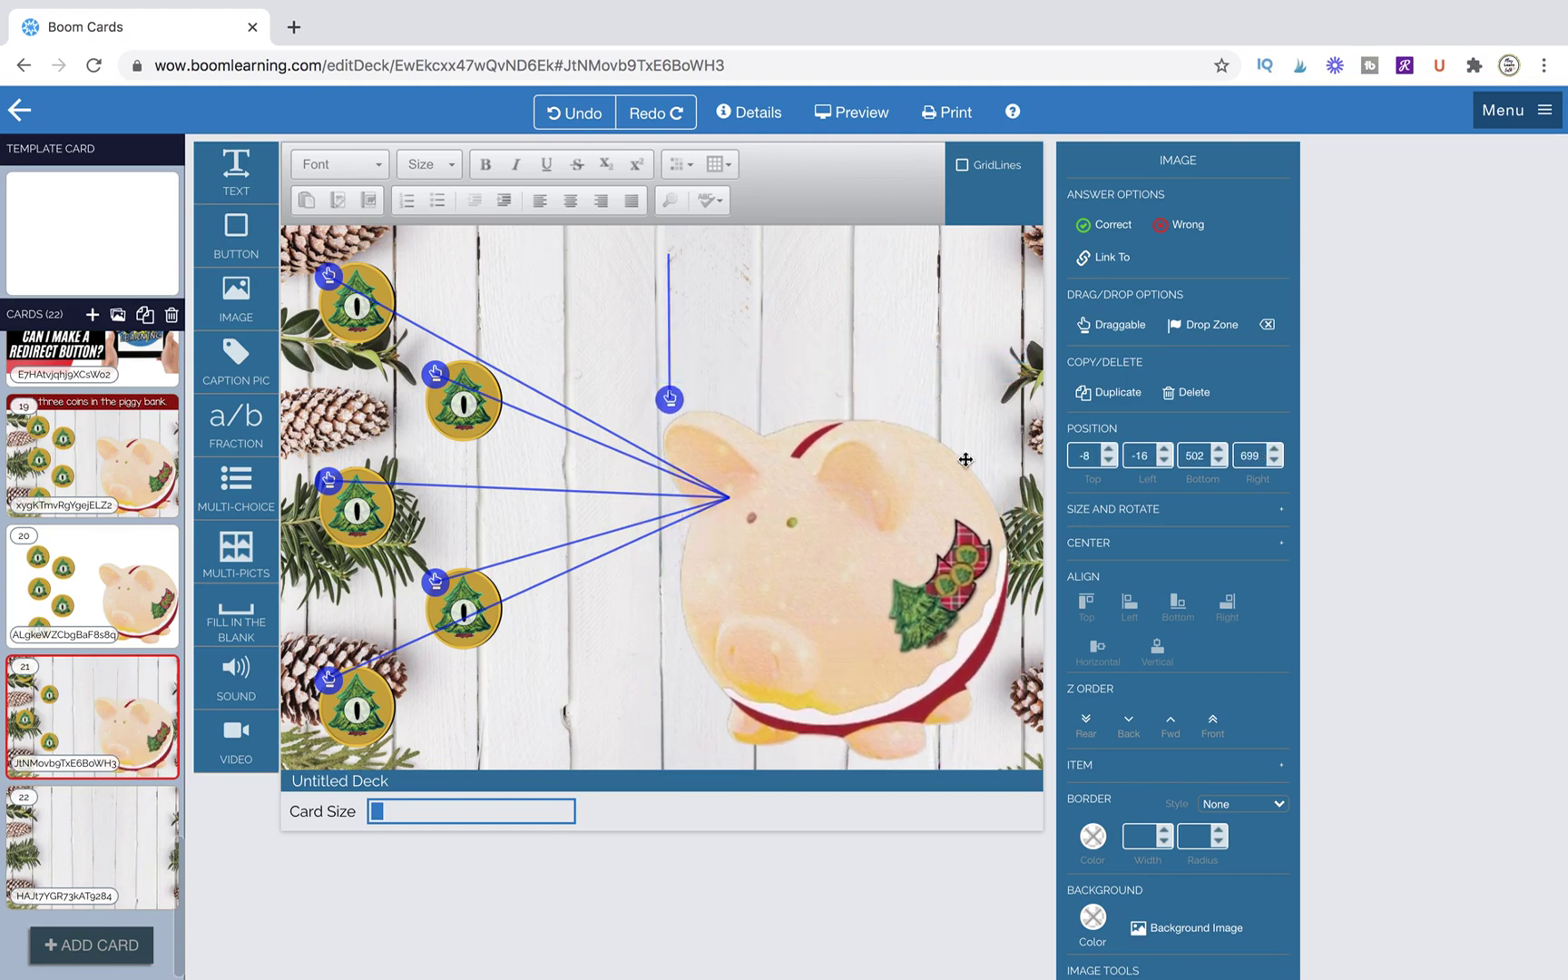
{"action": "left_click", "coordinate": [1084, 720]}
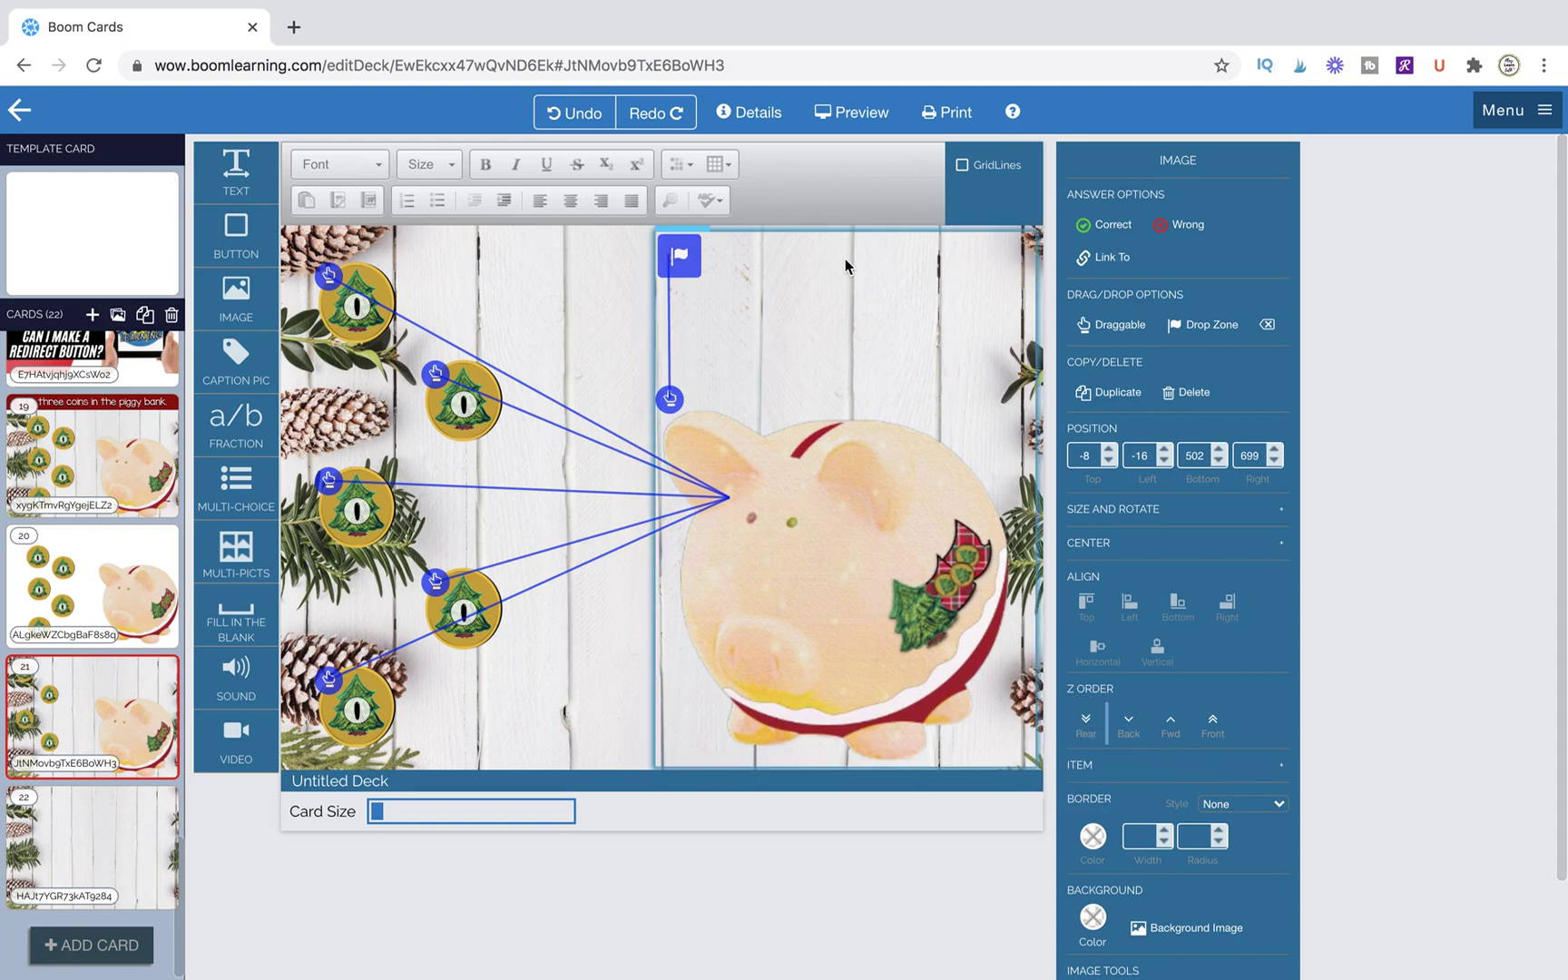
Send the drop zone behind the piggy bank and shift it upward.
{"action": "left_click", "coordinate": [850, 504]}
{"action": "left_click_drag", "start_coordinate": [851, 503], "coordinate": [846, 284]}
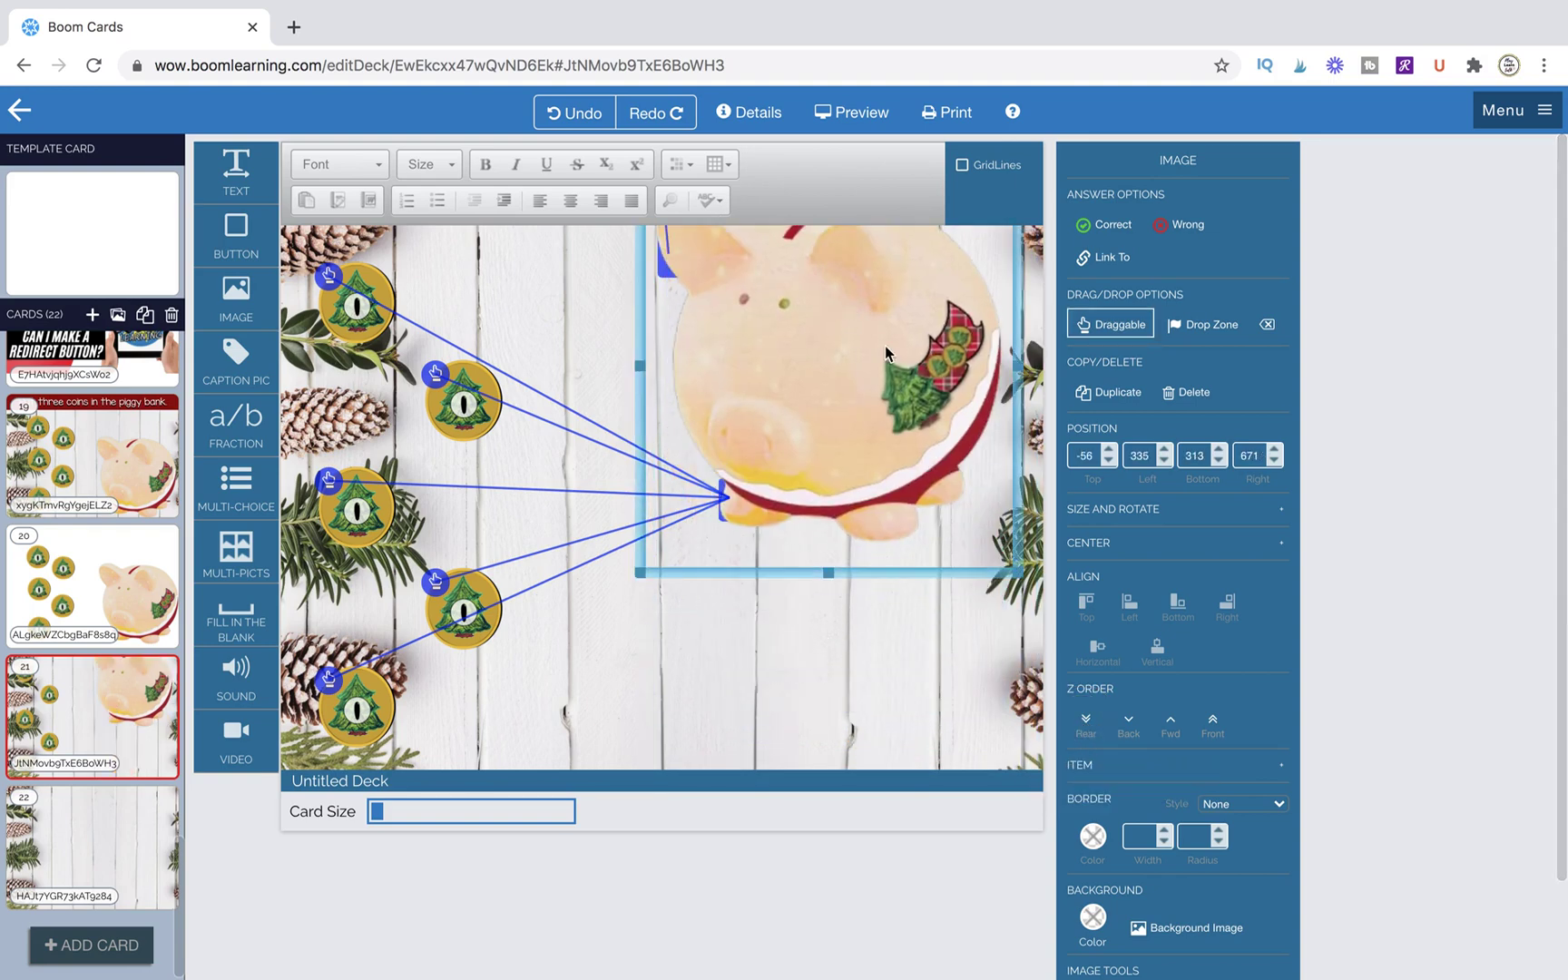
{"action": "left_click_drag", "start_coordinate": [886, 353], "coordinate": [896, 569]}
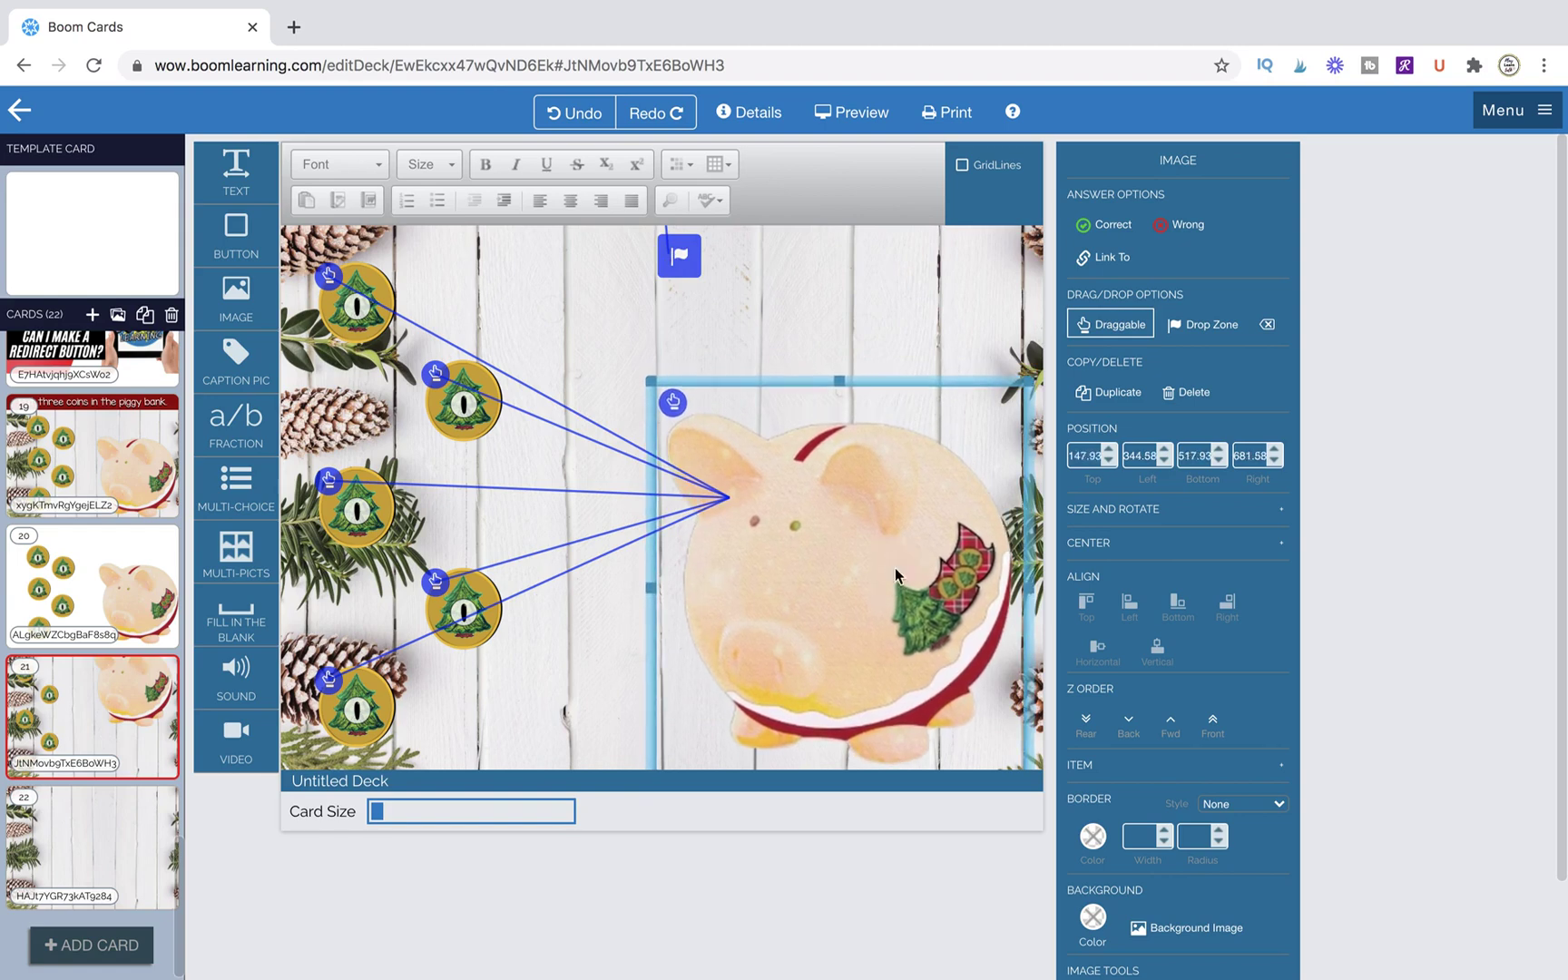
{"action": "left_click", "coordinate": [836, 286]}
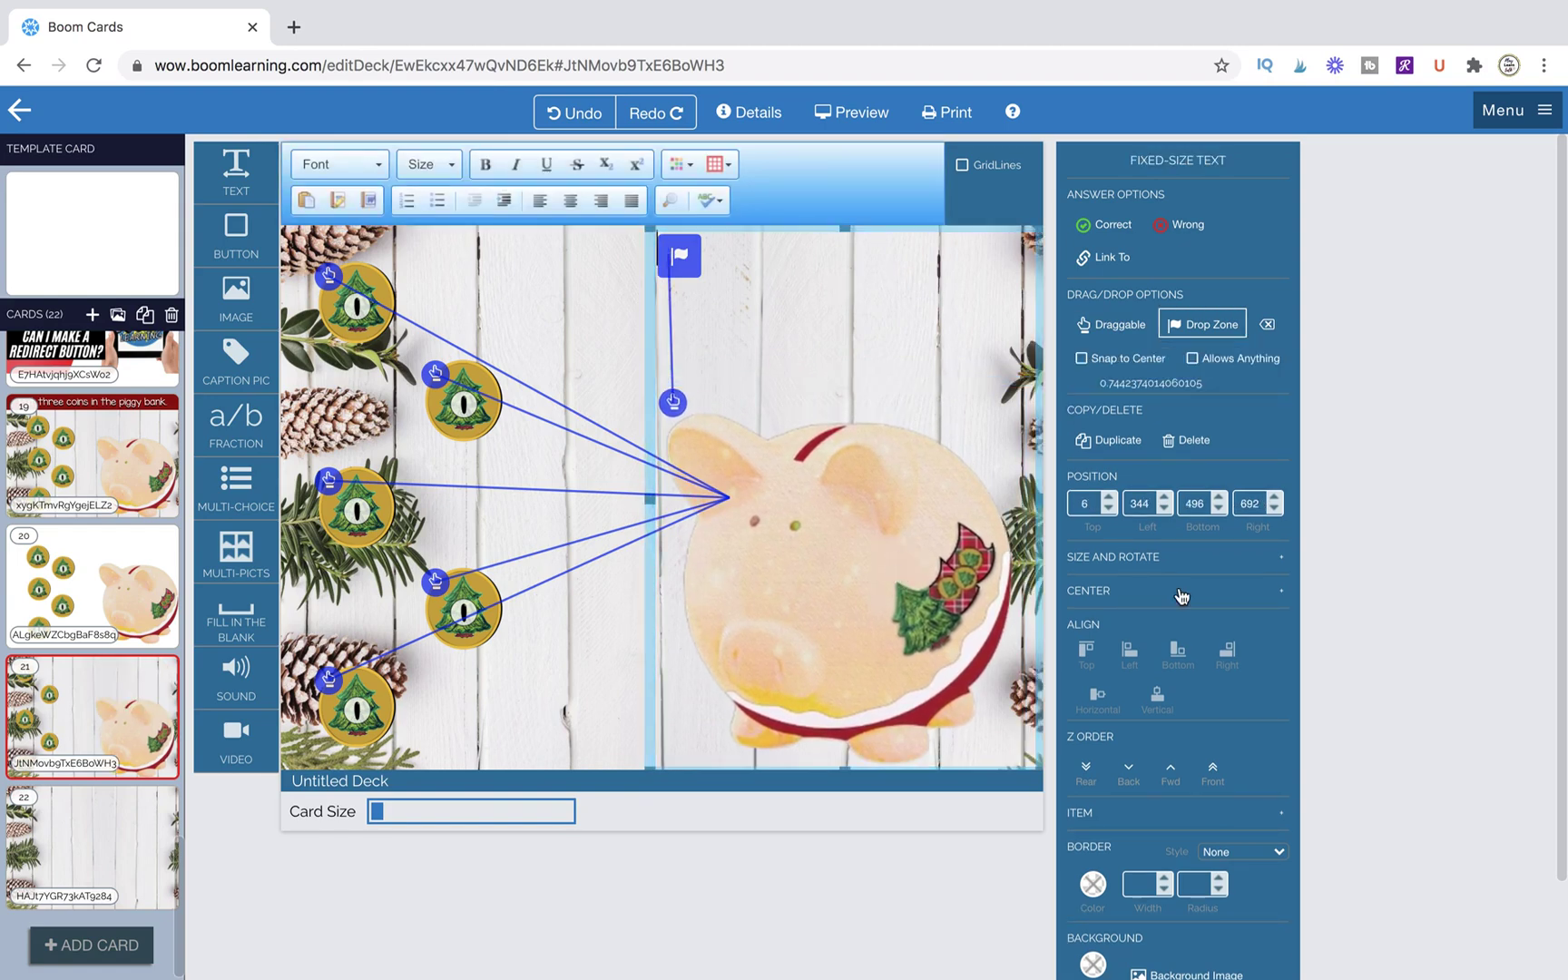
{"action": "left_click", "coordinate": [1088, 771]}
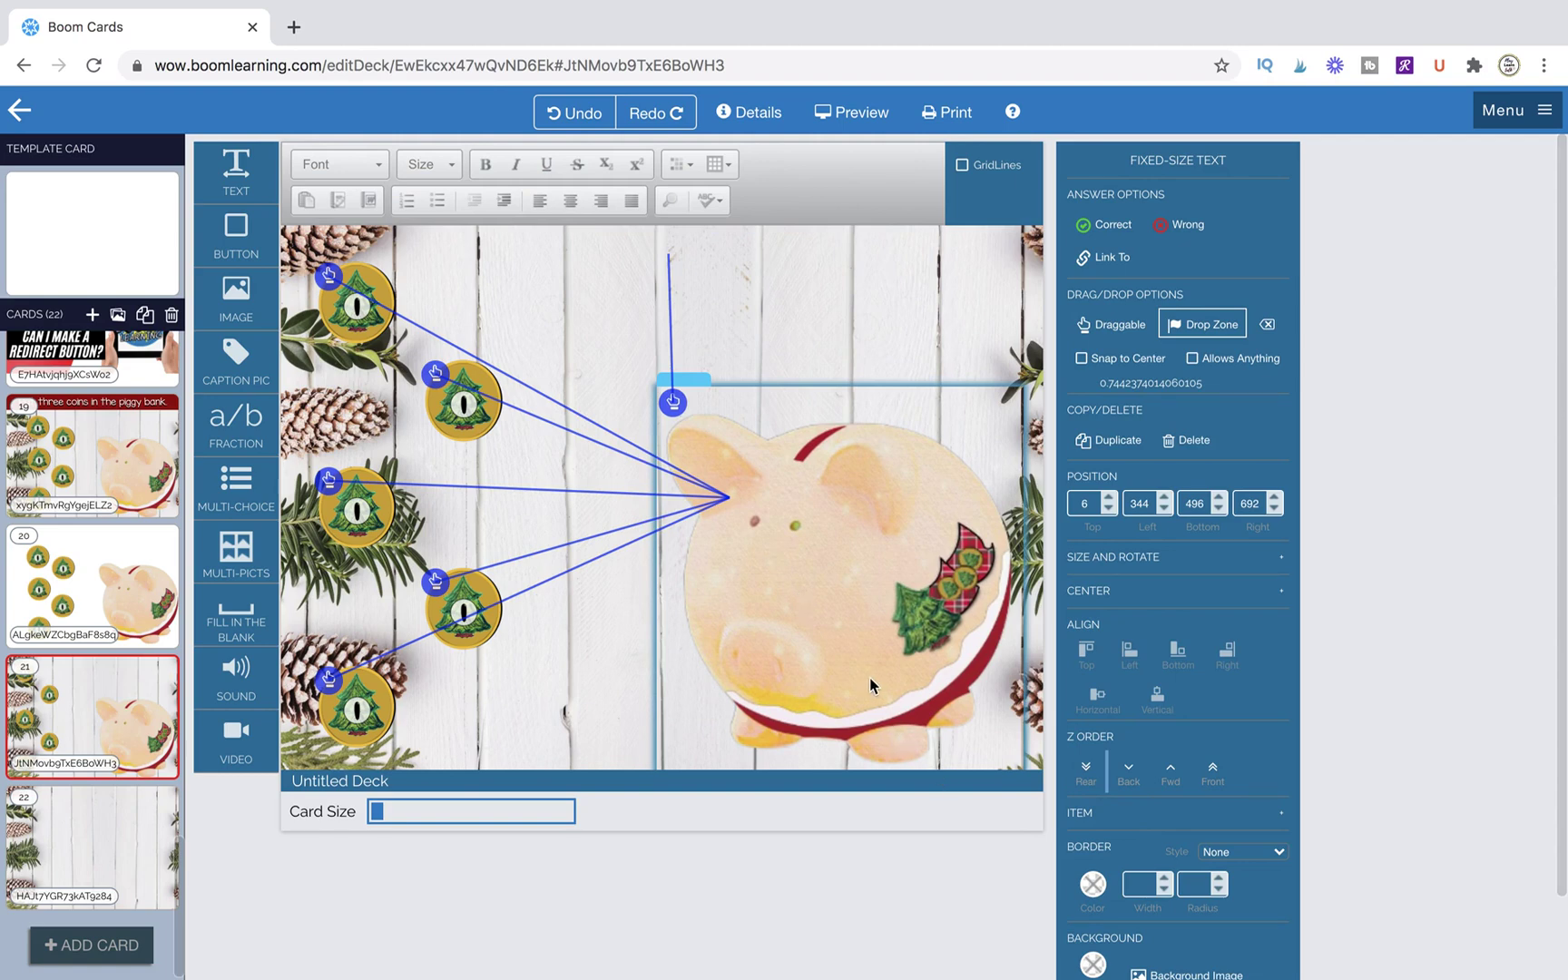
{"action": "left_click_drag", "start_coordinate": [871, 678], "coordinate": [887, 579]}
Enlarge the piggy bank picture and settle it over the drop zone.
{"action": "left_click_drag", "start_coordinate": [646, 330], "coordinate": [634, 300]}
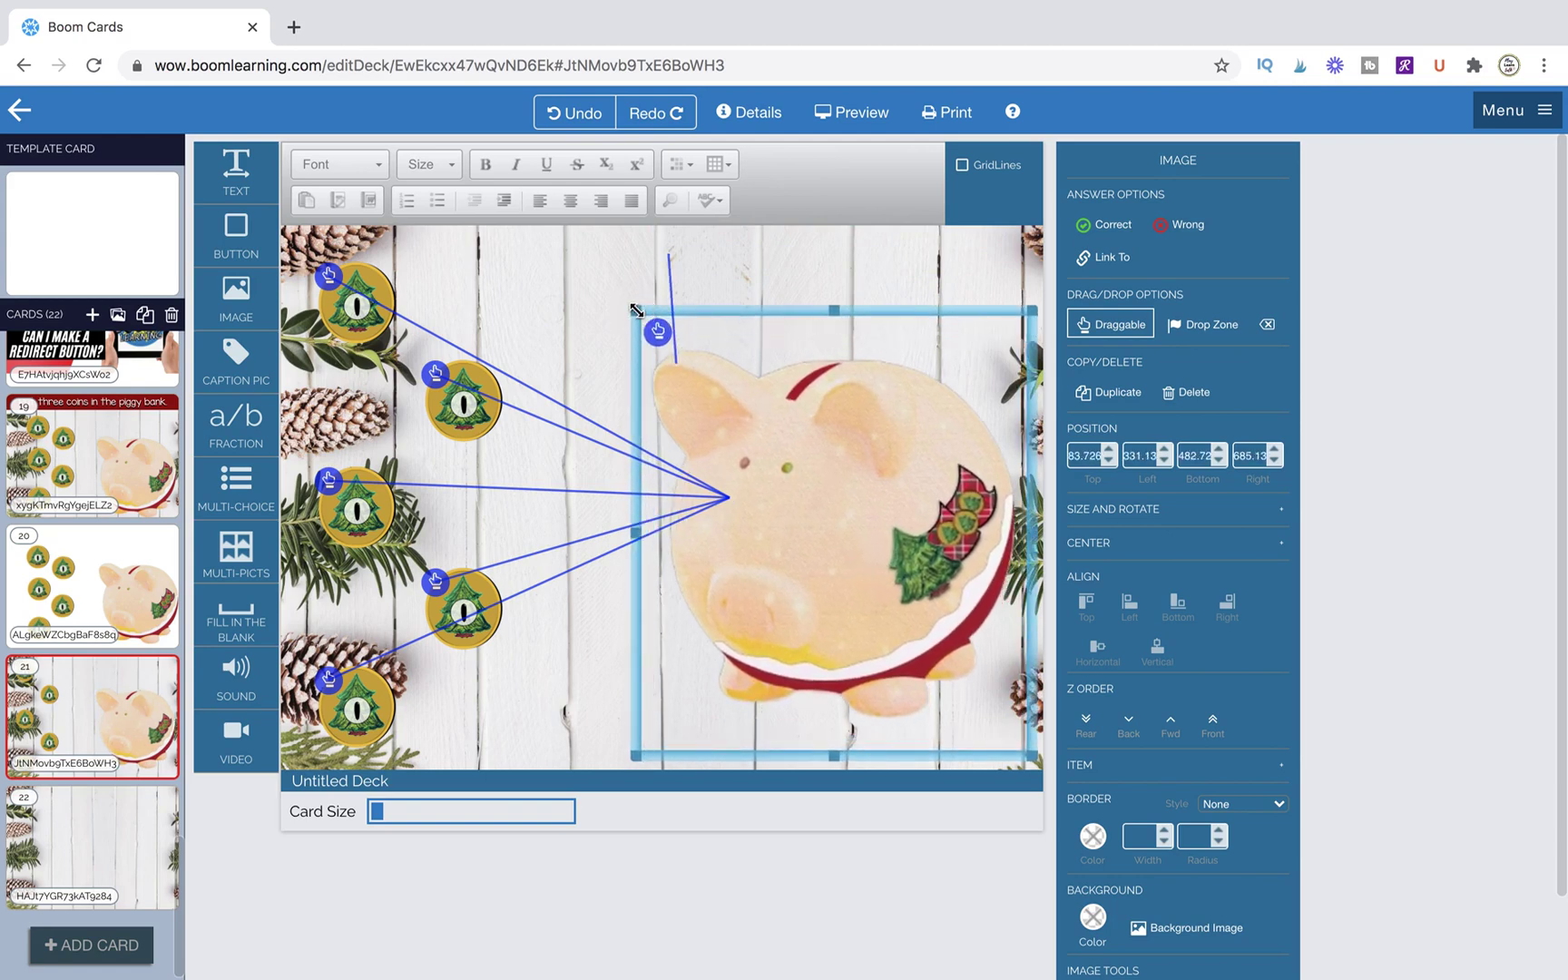
{"action": "left_click_drag", "start_coordinate": [850, 500], "coordinate": [861, 513]}
{"action": "left_click_drag", "start_coordinate": [257, 179], "coordinate": [572, 261]}
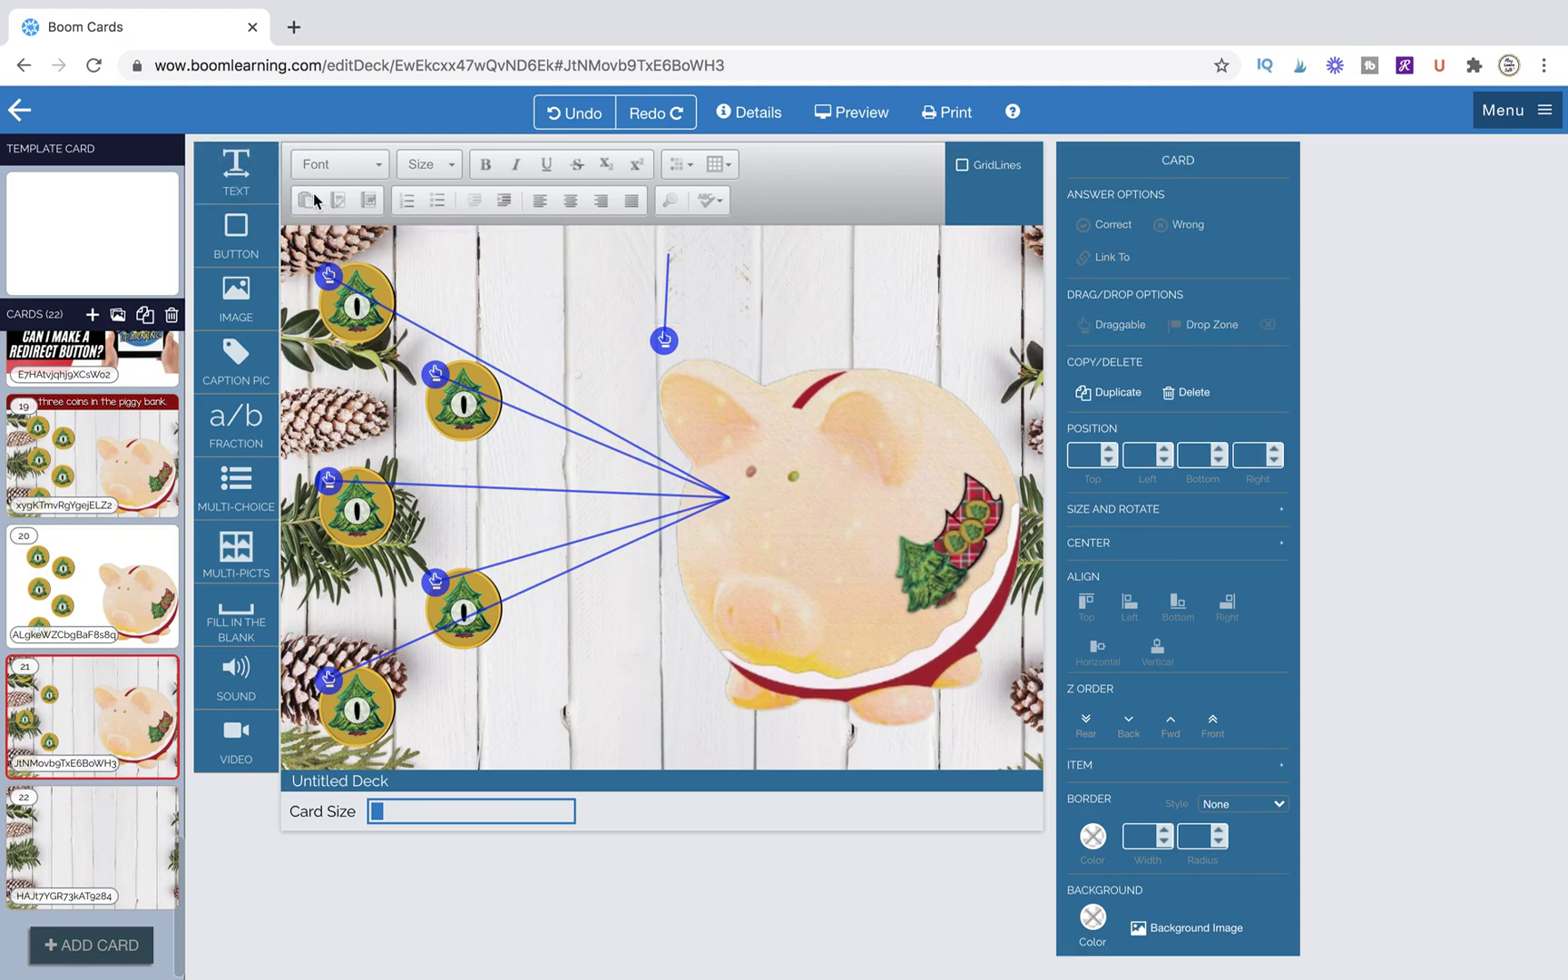
Add a text box, clear its placeholder text and stretch it wider.
{"action": "left_click_drag", "start_coordinate": [236, 172], "coordinate": [590, 287]}
{"action": "left_click", "coordinate": [590, 287]}
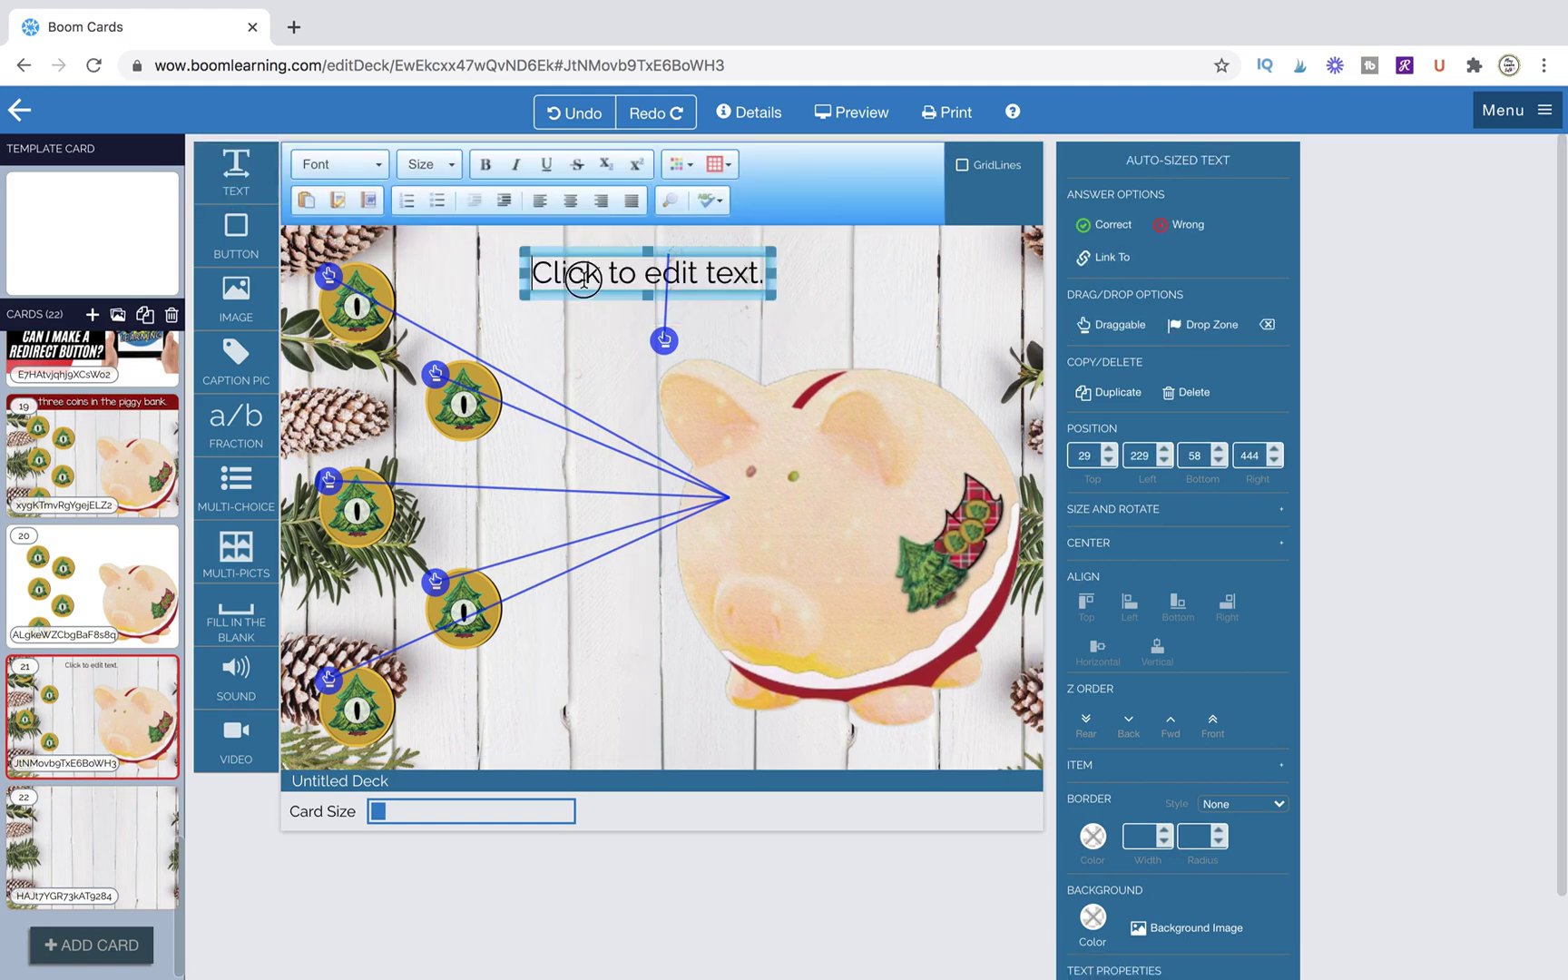
{"action": "key", "text": "ctrl+a"}
{"action": "key", "text": "BackSpace"}
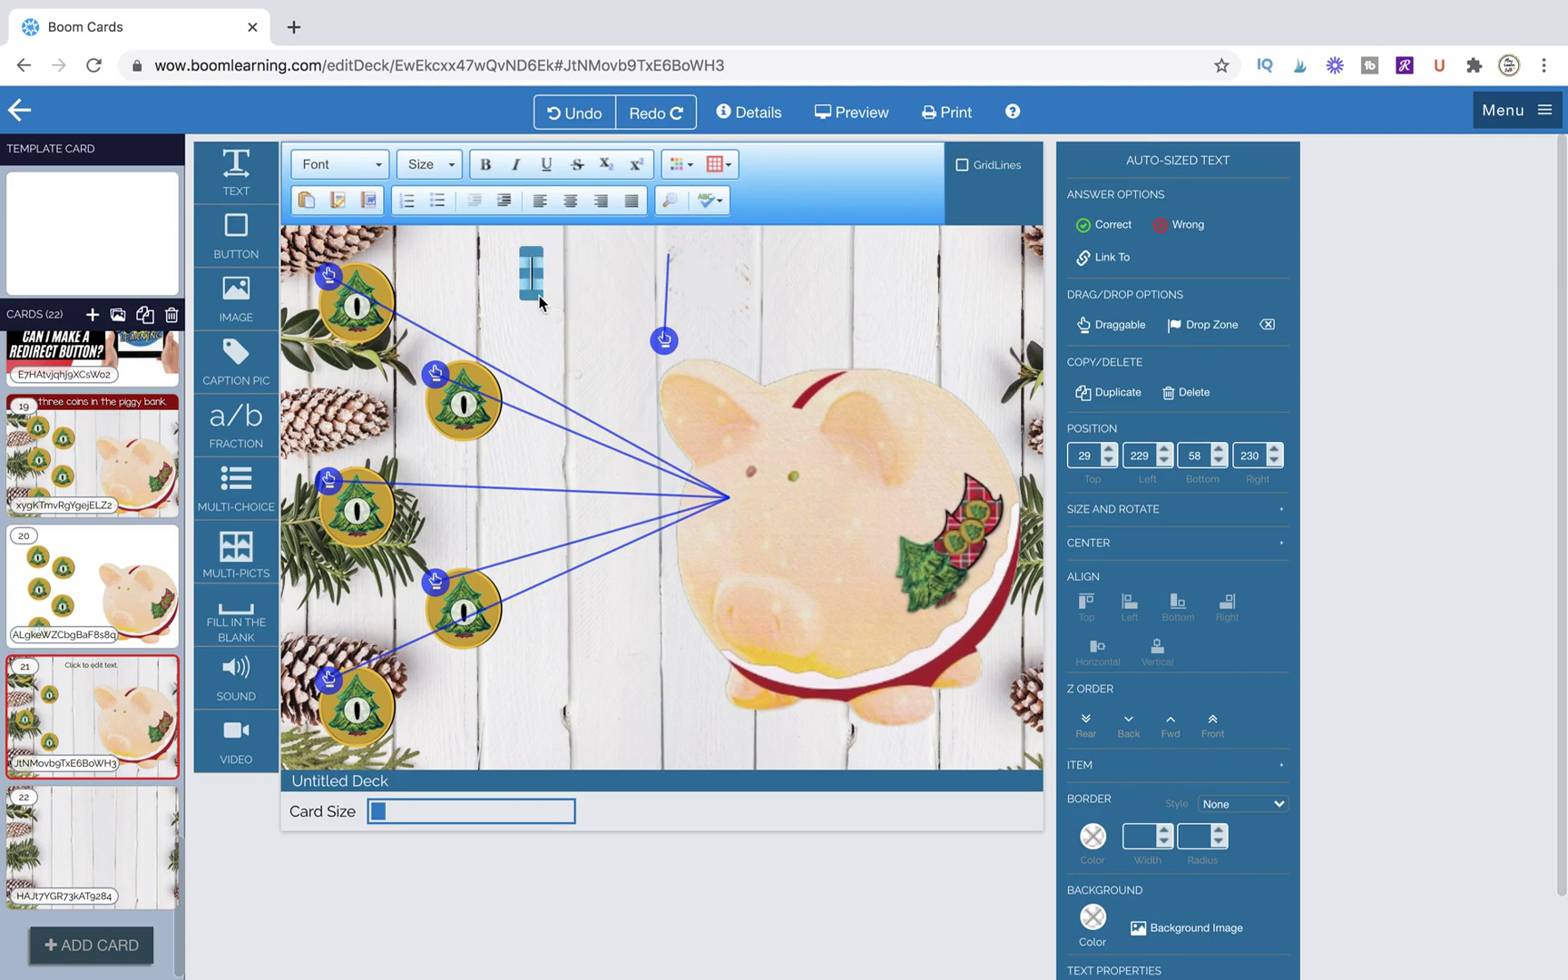
{"action": "left_click_drag", "start_coordinate": [539, 300], "coordinate": [678, 286]}
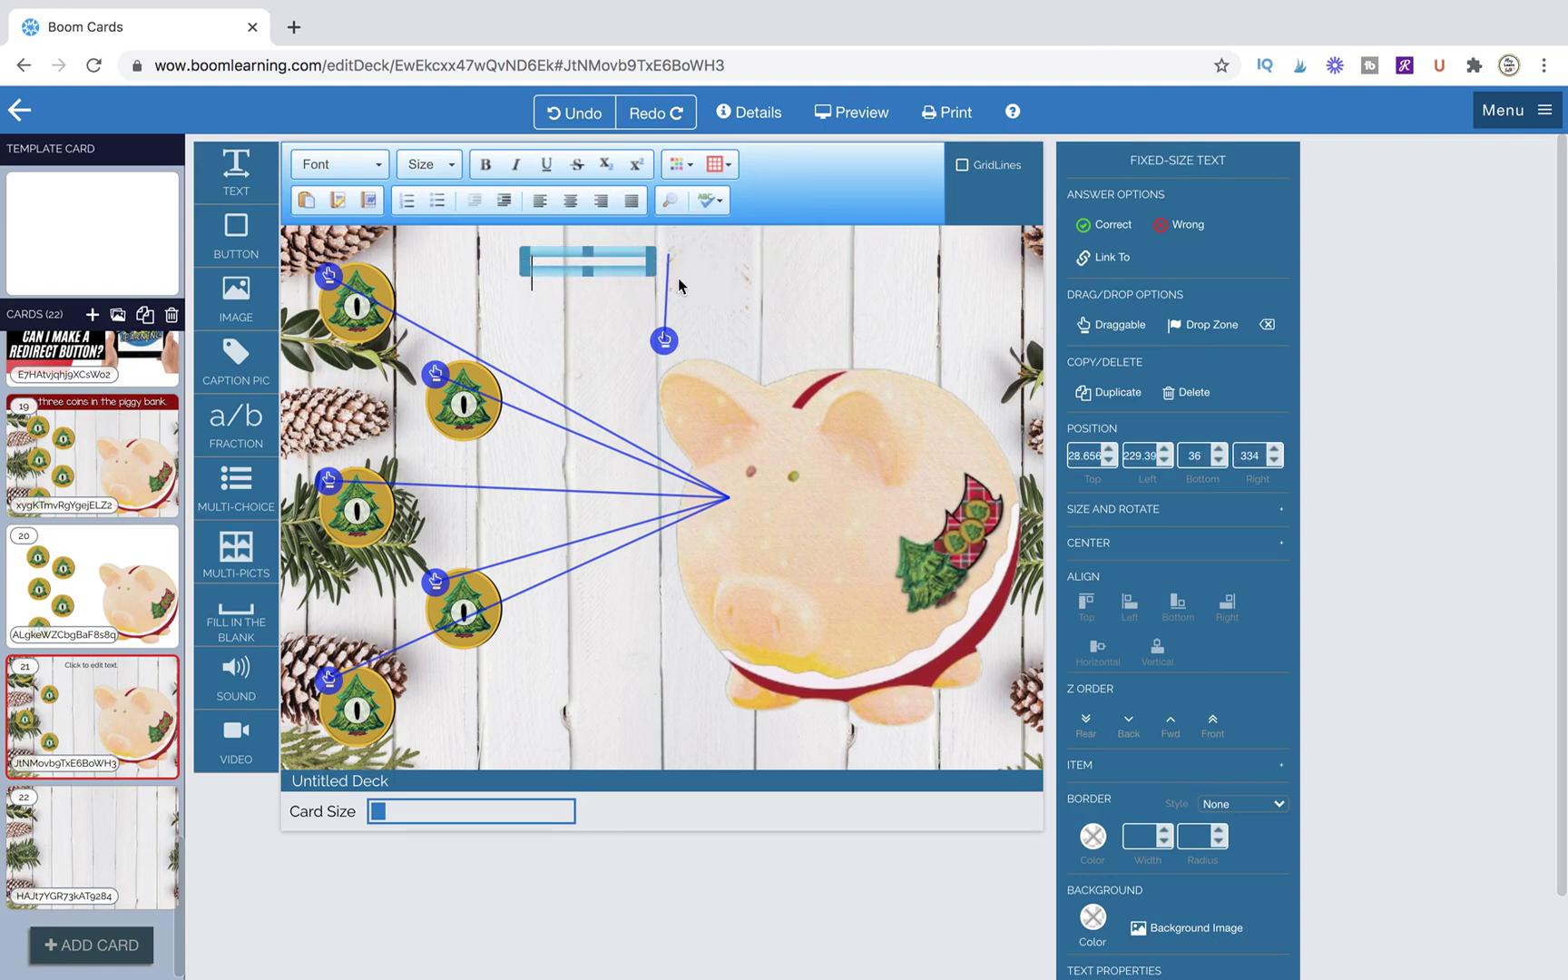
Give the box a dark red #980000 border and background.
{"action": "left_click", "coordinate": [1095, 837]}
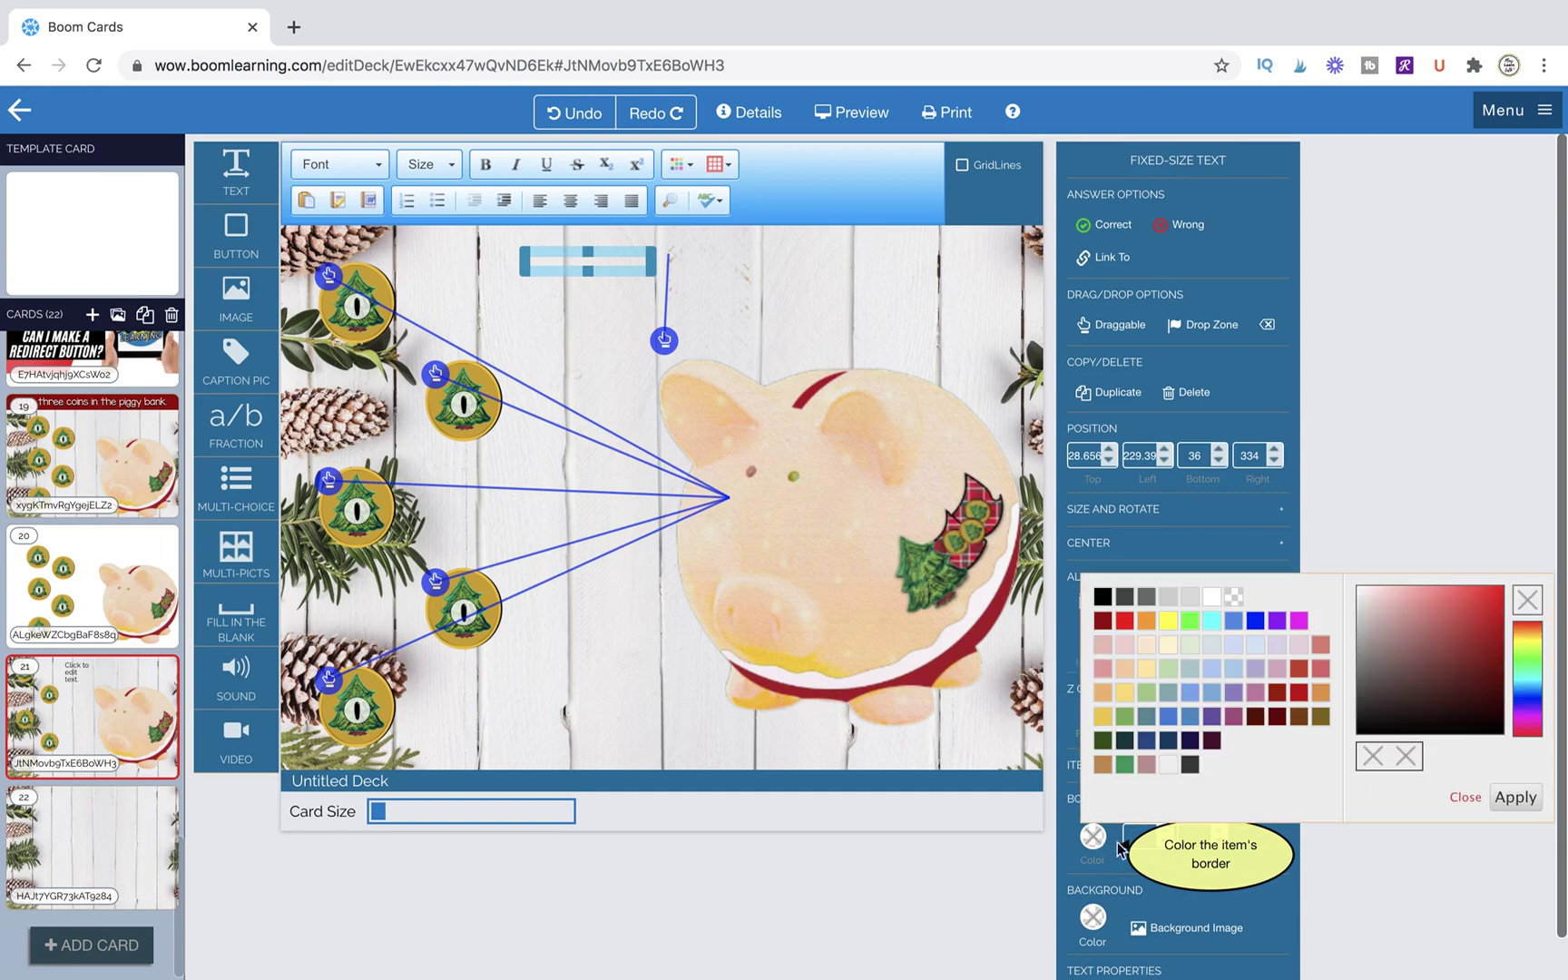
{"action": "left_click", "coordinate": [1102, 621]}
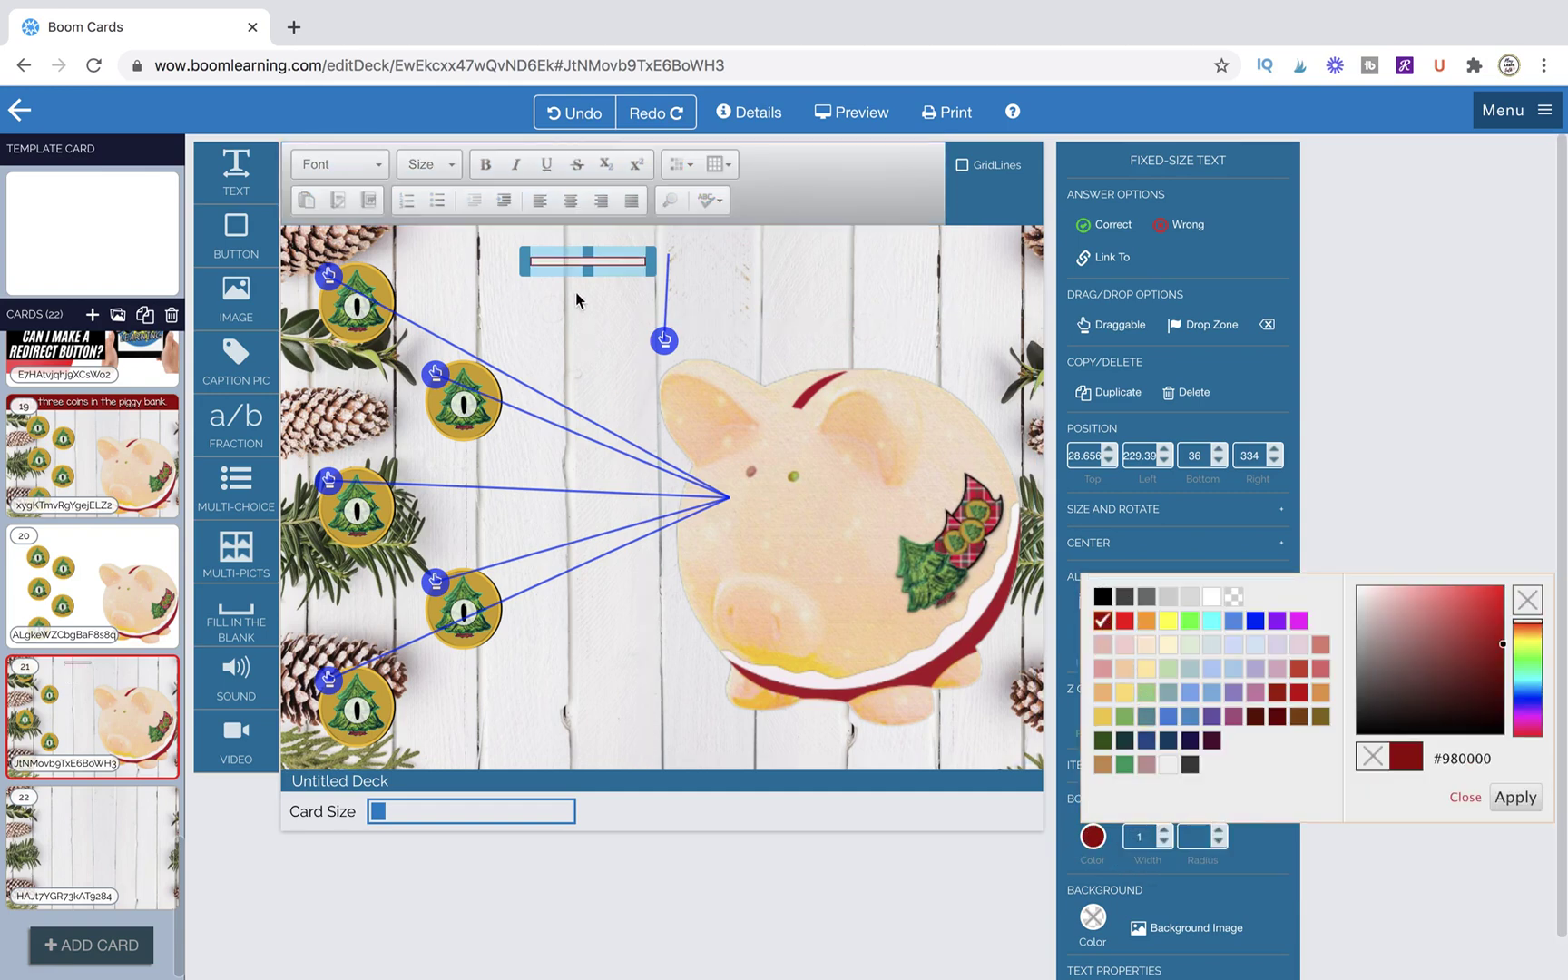
{"action": "left_click", "coordinate": [1517, 798]}
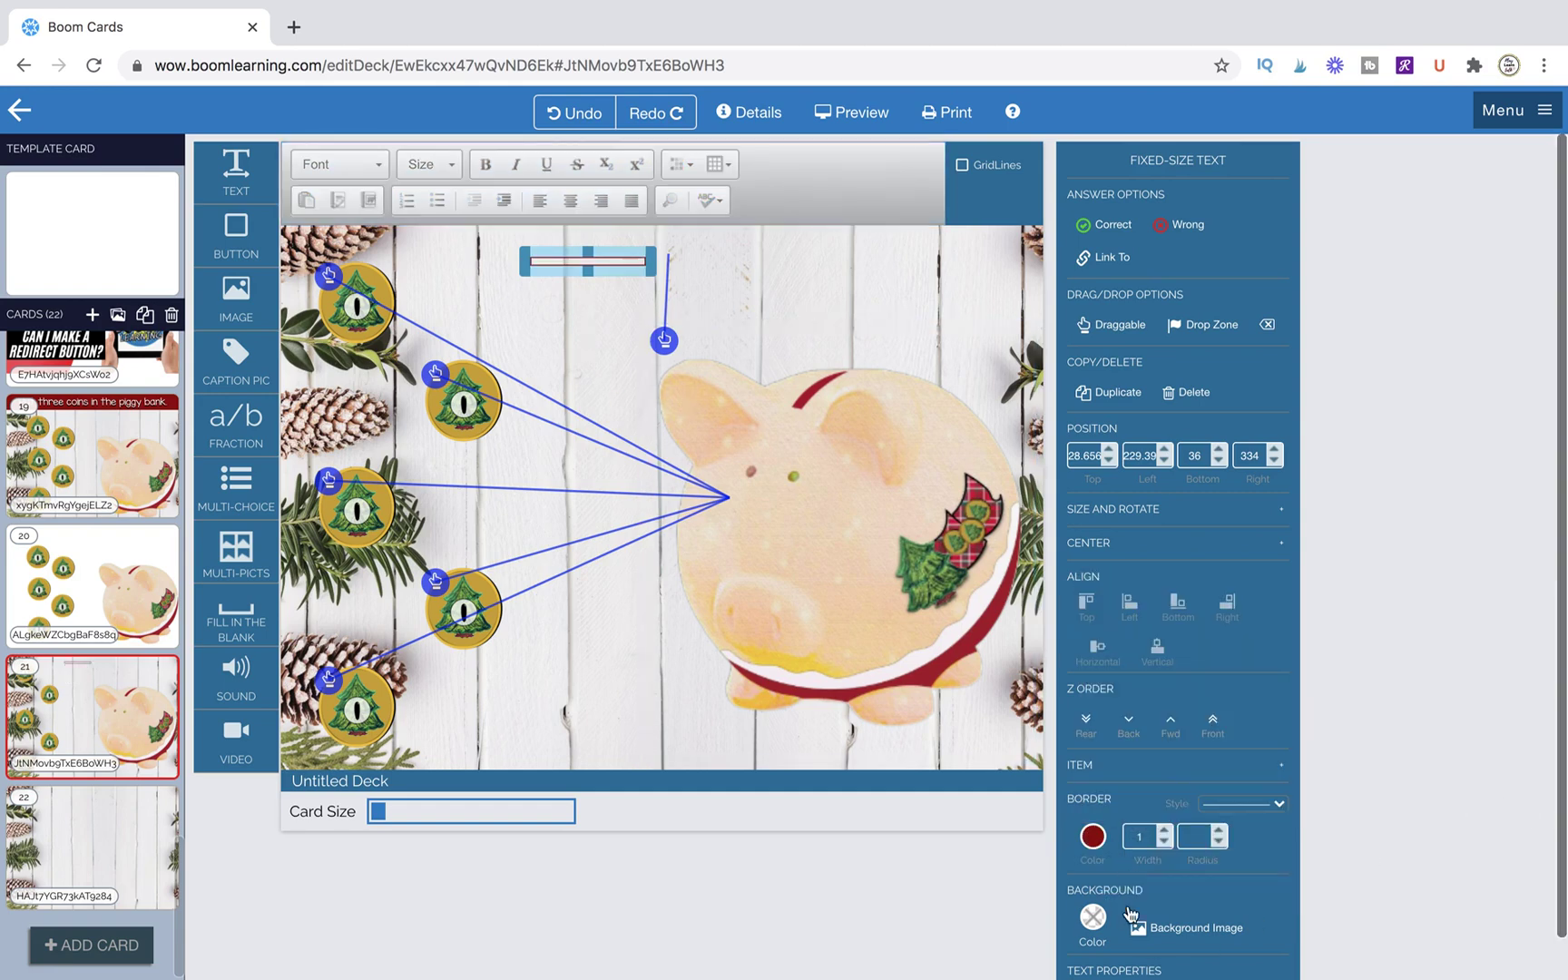
{"action": "left_click", "coordinate": [1097, 924]}
{"action": "left_click", "coordinate": [1103, 702]}
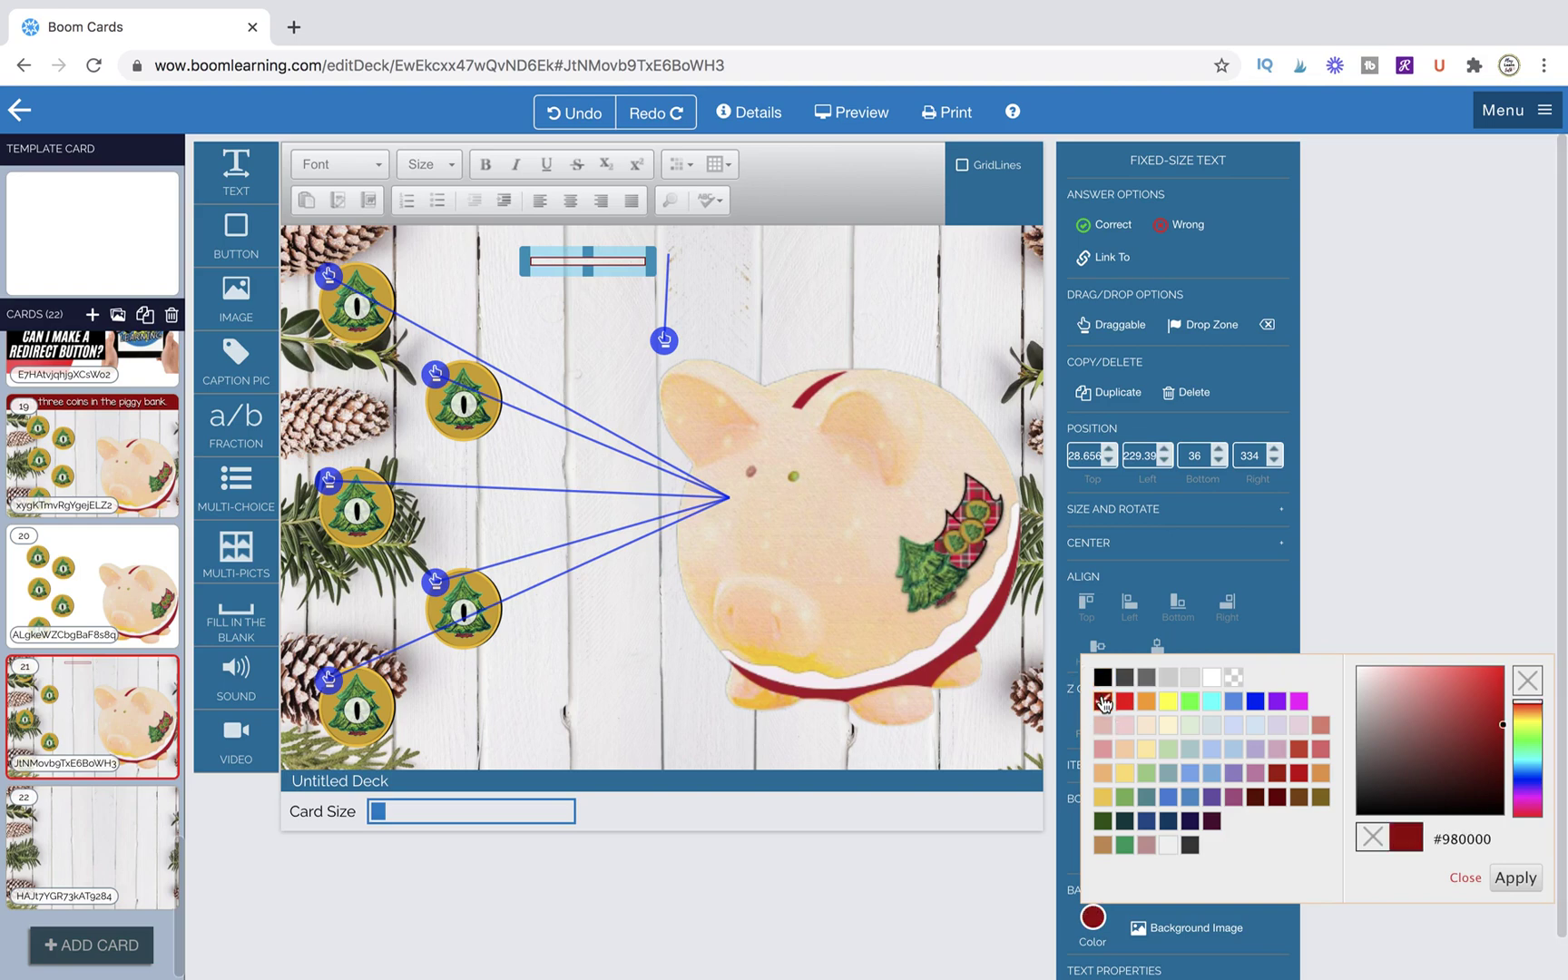
Resize the red bar into a thin line and move it beneath the piggy bank.
{"action": "left_click_drag", "start_coordinate": [590, 280], "coordinate": [490, 256]}
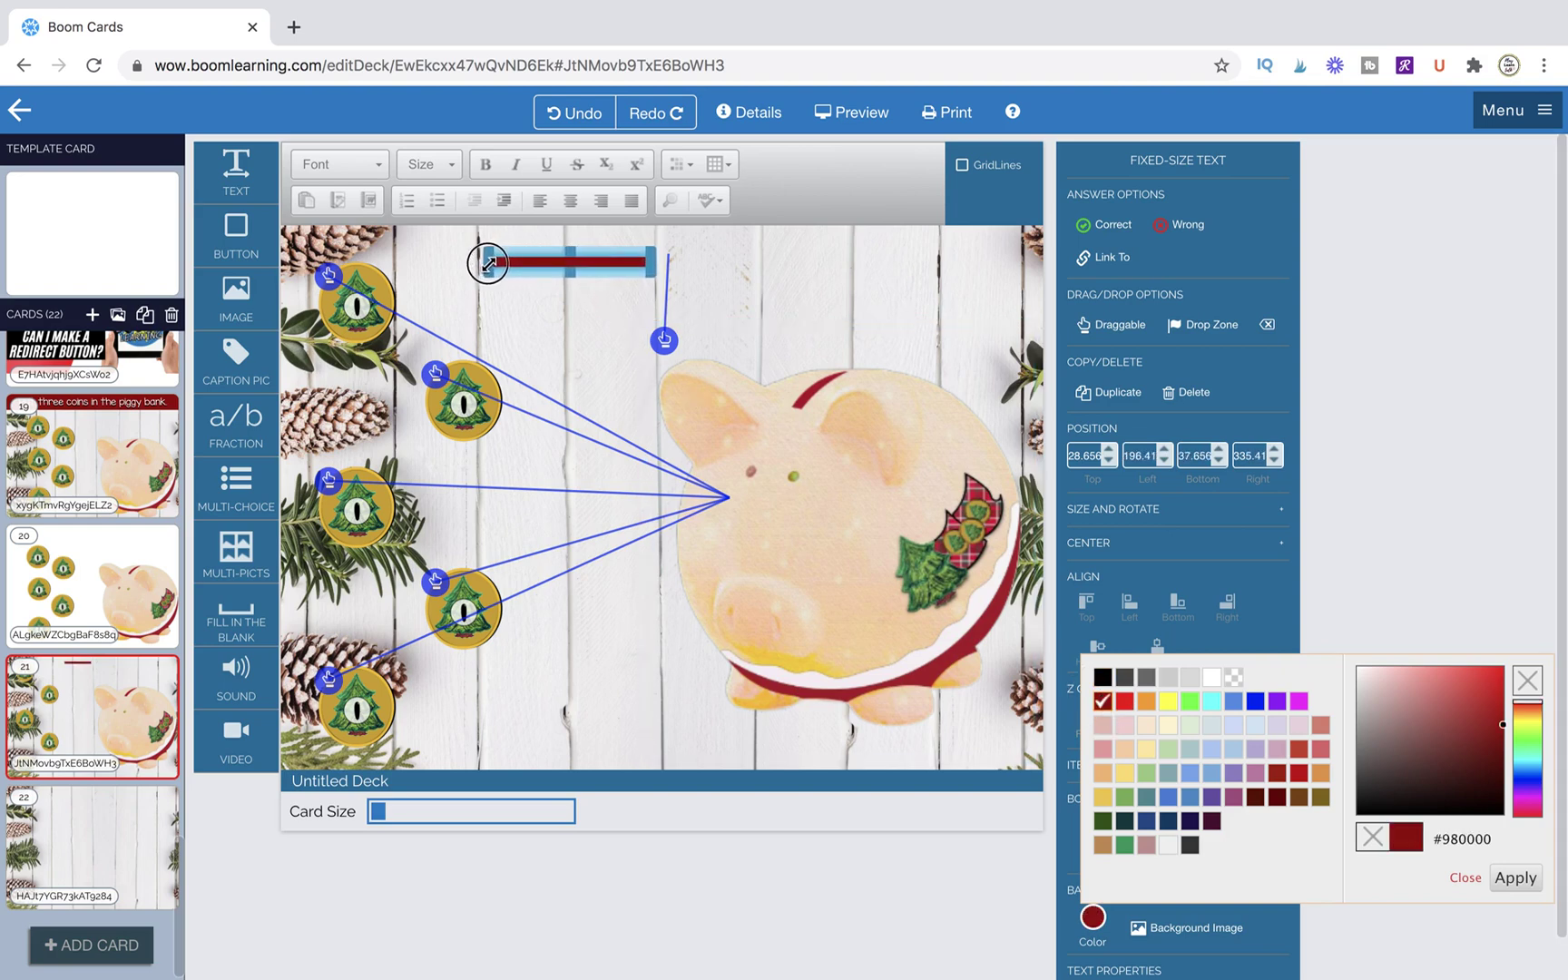
{"action": "left_click_drag", "start_coordinate": [593, 315], "coordinate": [470, 258]}
{"action": "left_click_drag", "start_coordinate": [620, 253], "coordinate": [913, 694]}
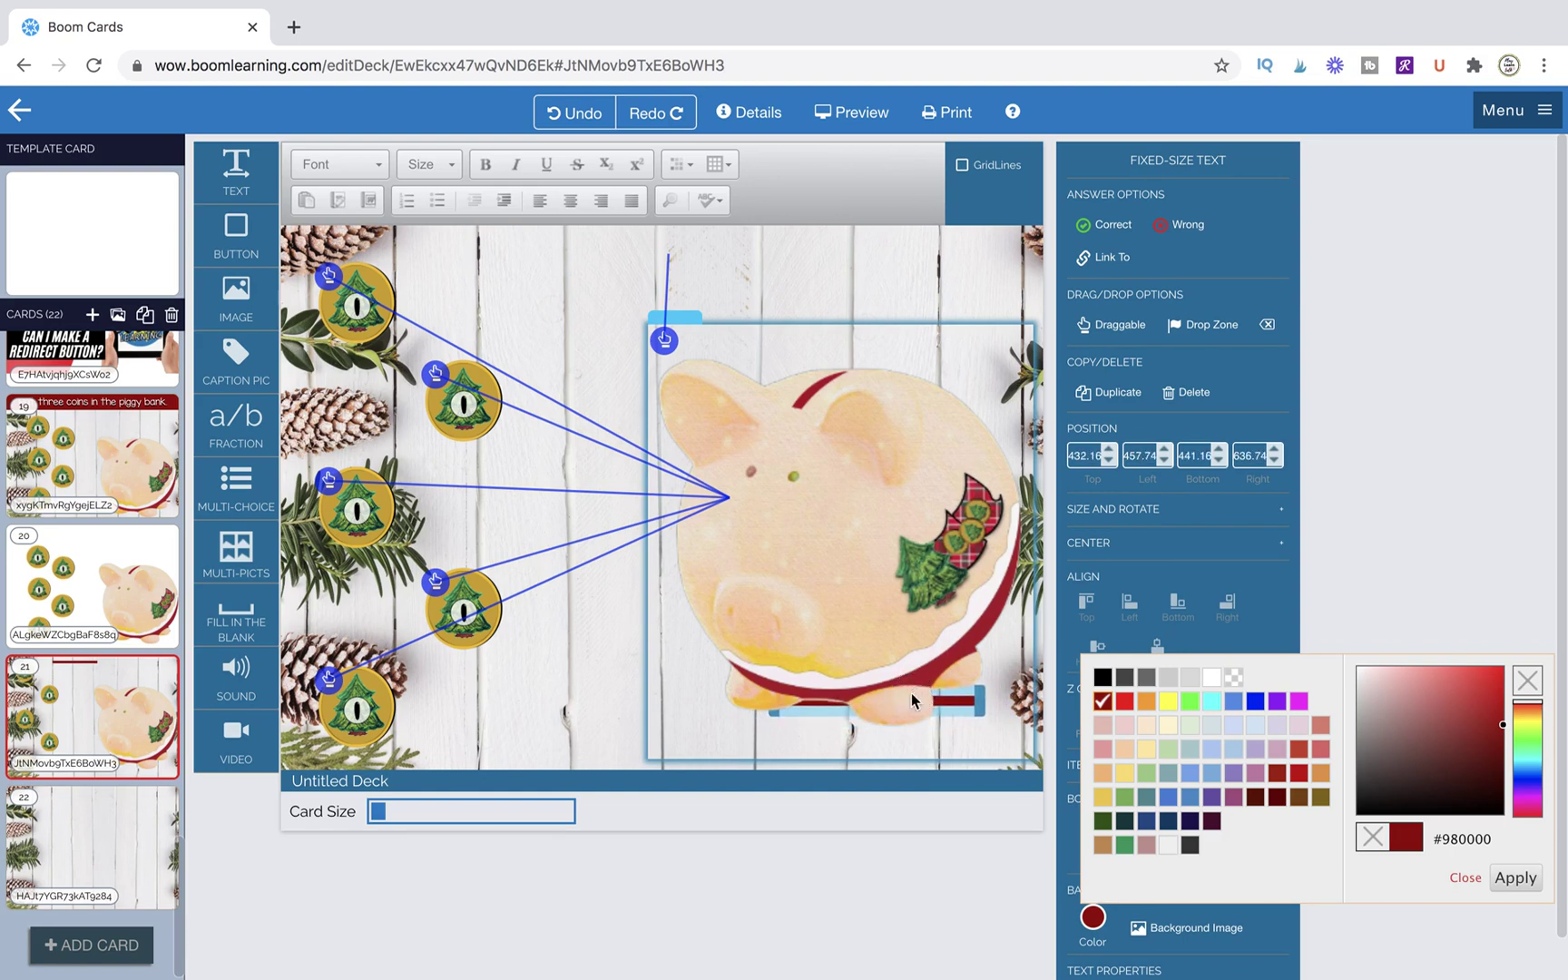
{"action": "left_click", "coordinate": [911, 693]}
Nudge the piggy bank into place and bring it to the front over the bar.
{"action": "left_click_drag", "start_coordinate": [886, 588], "coordinate": [896, 627]}
{"action": "left_click", "coordinate": [847, 541]}
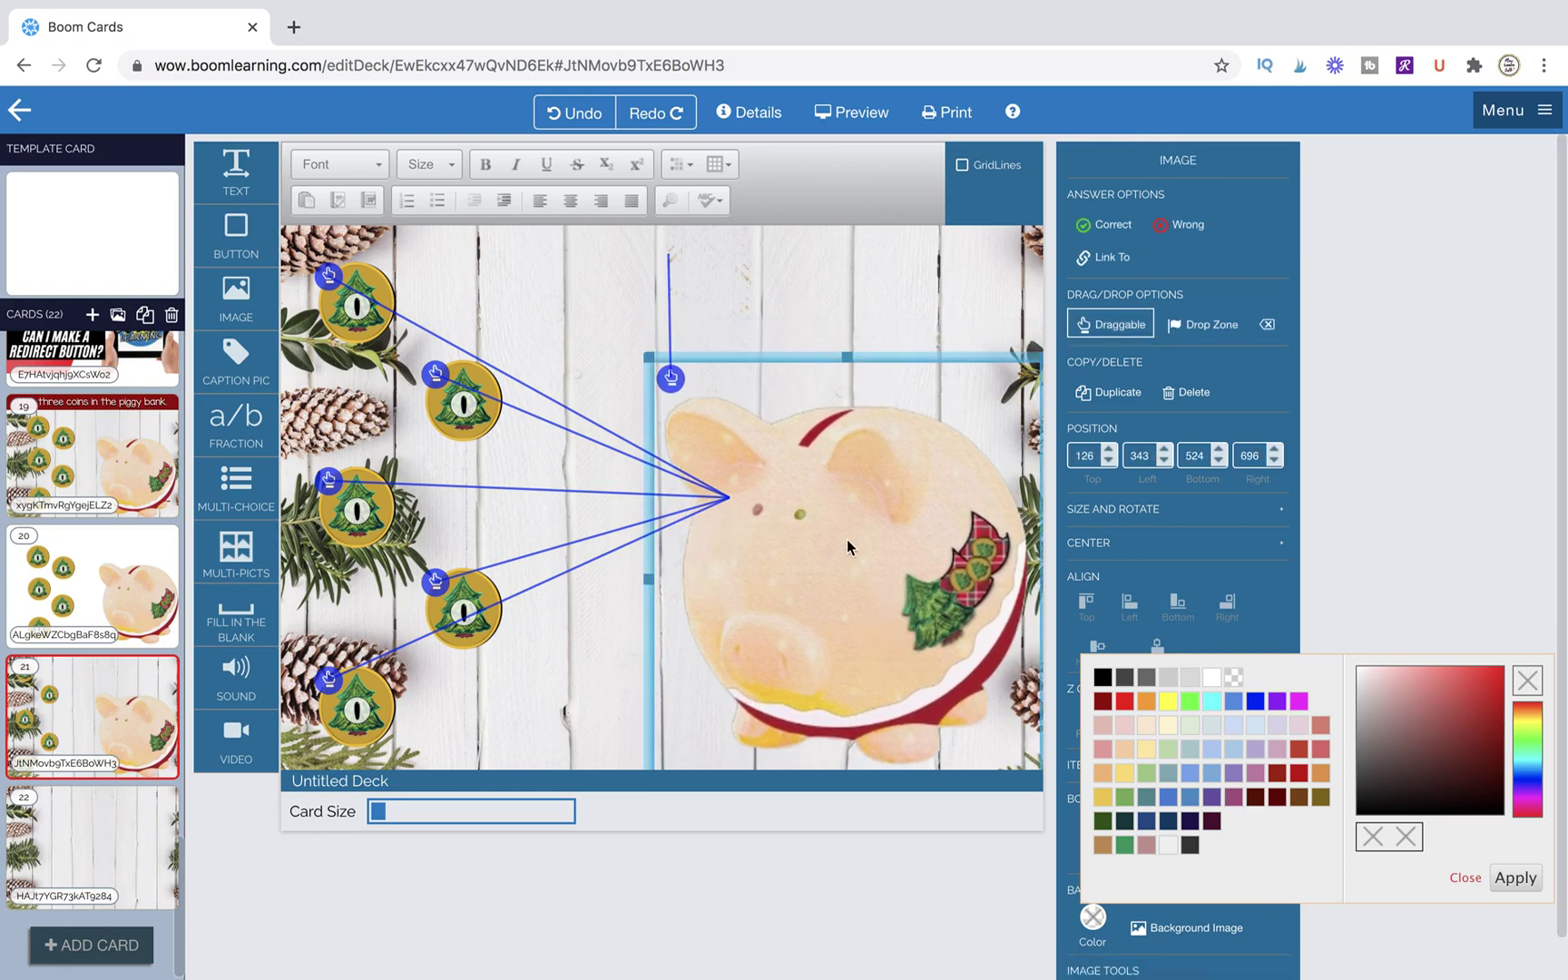
{"action": "left_click", "coordinate": [1516, 884]}
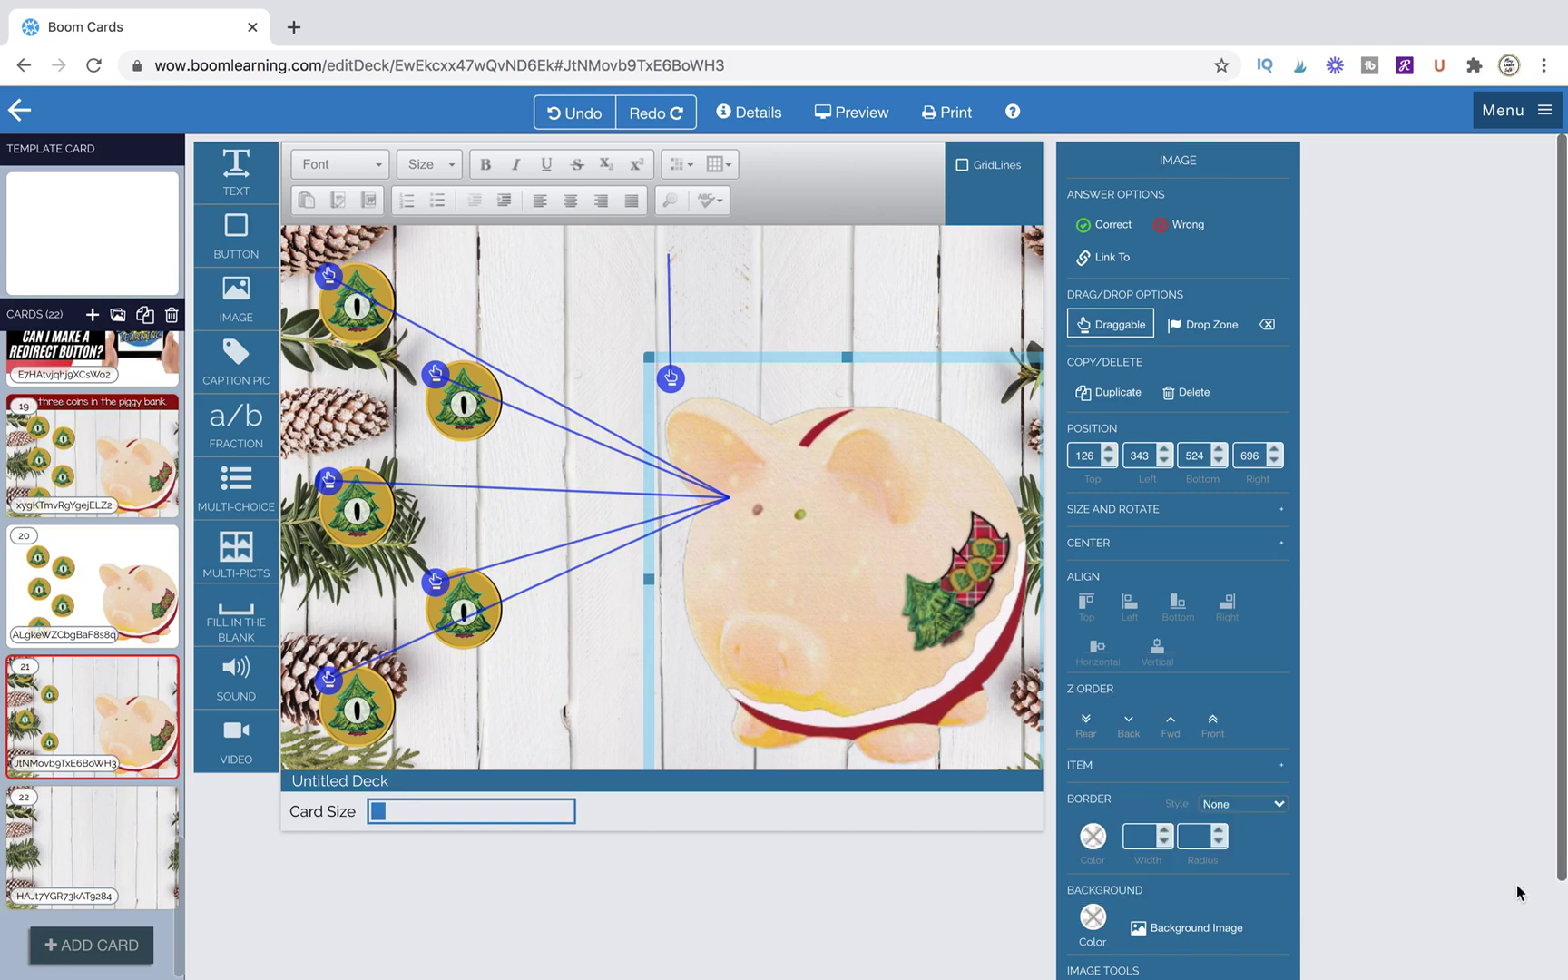
{"action": "left_click", "coordinate": [1214, 735]}
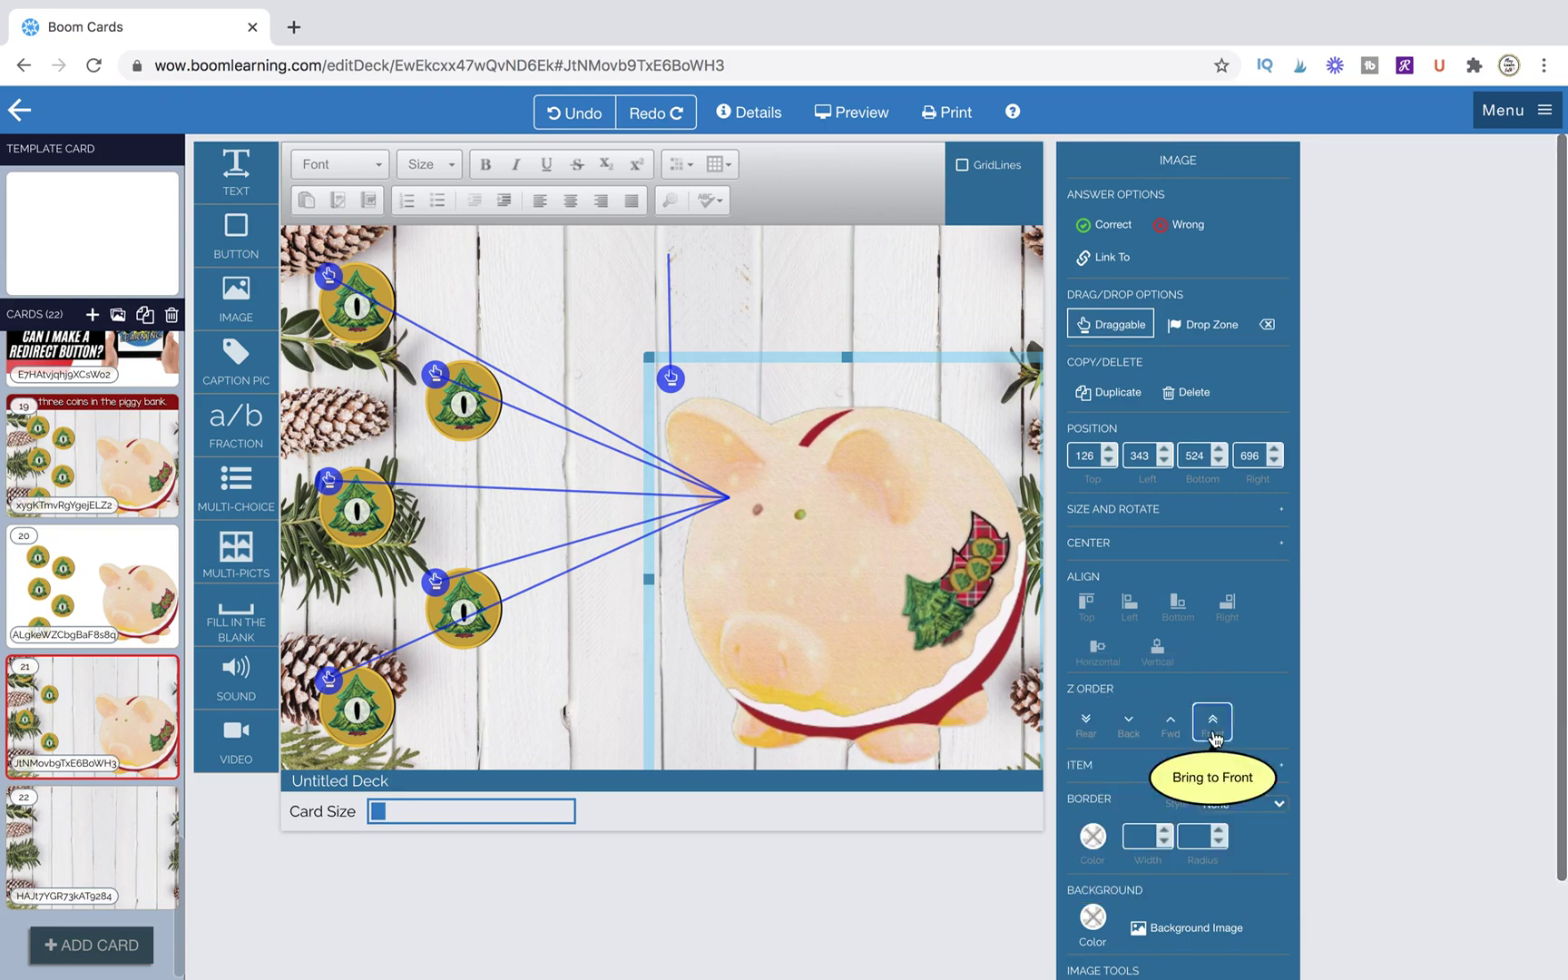
Start Preview and drop all five coins into the piggy bank.
{"action": "left_click", "coordinate": [860, 114]}
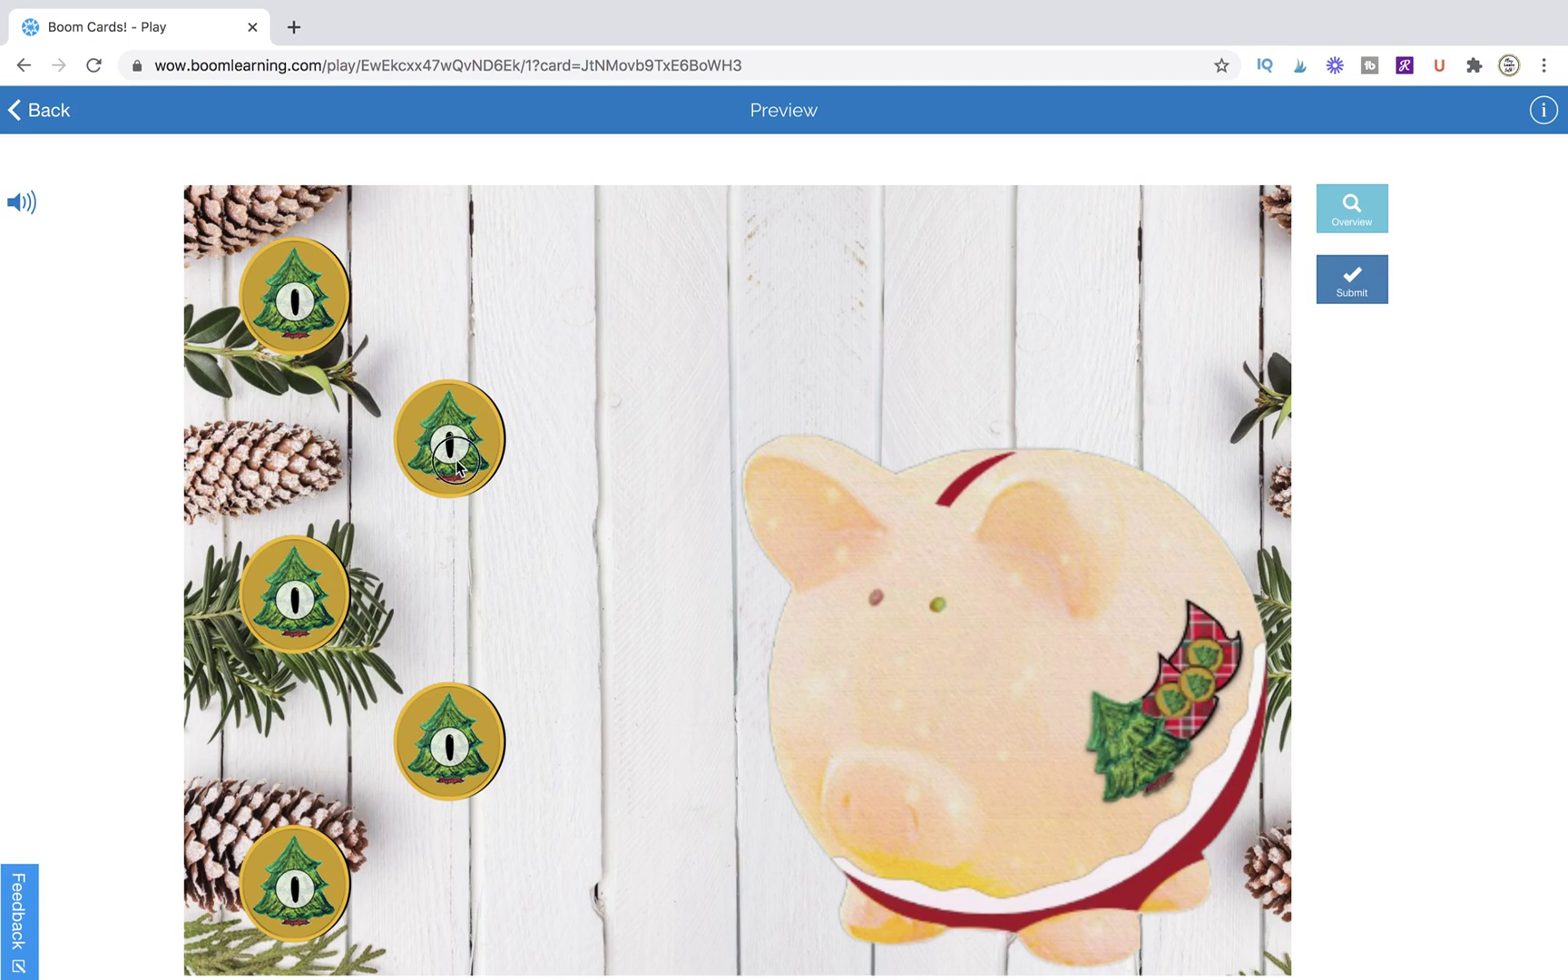
{"action": "left_click_drag", "start_coordinate": [449, 439], "coordinate": [1020, 808]}
{"action": "left_click_drag", "start_coordinate": [300, 305], "coordinate": [999, 731]}
{"action": "left_click_drag", "start_coordinate": [295, 595], "coordinate": [980, 717]}
{"action": "left_click_drag", "start_coordinate": [454, 736], "coordinate": [998, 690]}
{"action": "left_click_drag", "start_coordinate": [287, 879], "coordinate": [1011, 776]}
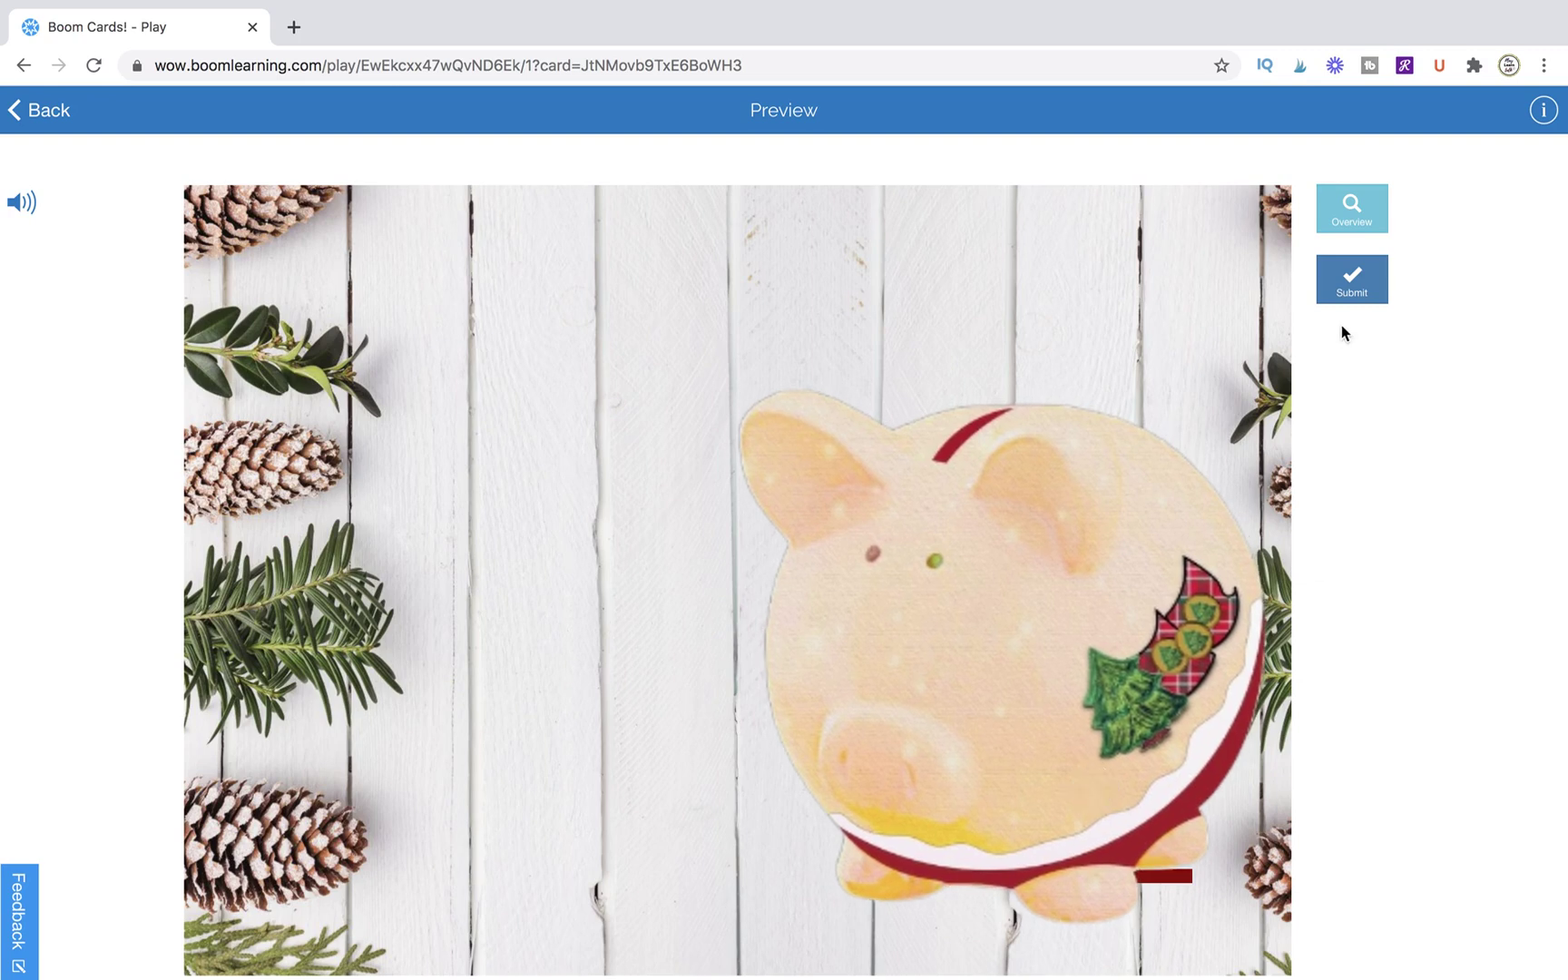
Pull two coins back out from under the pig, submit, and exit the preview.
{"action": "left_click", "coordinate": [1346, 290]}
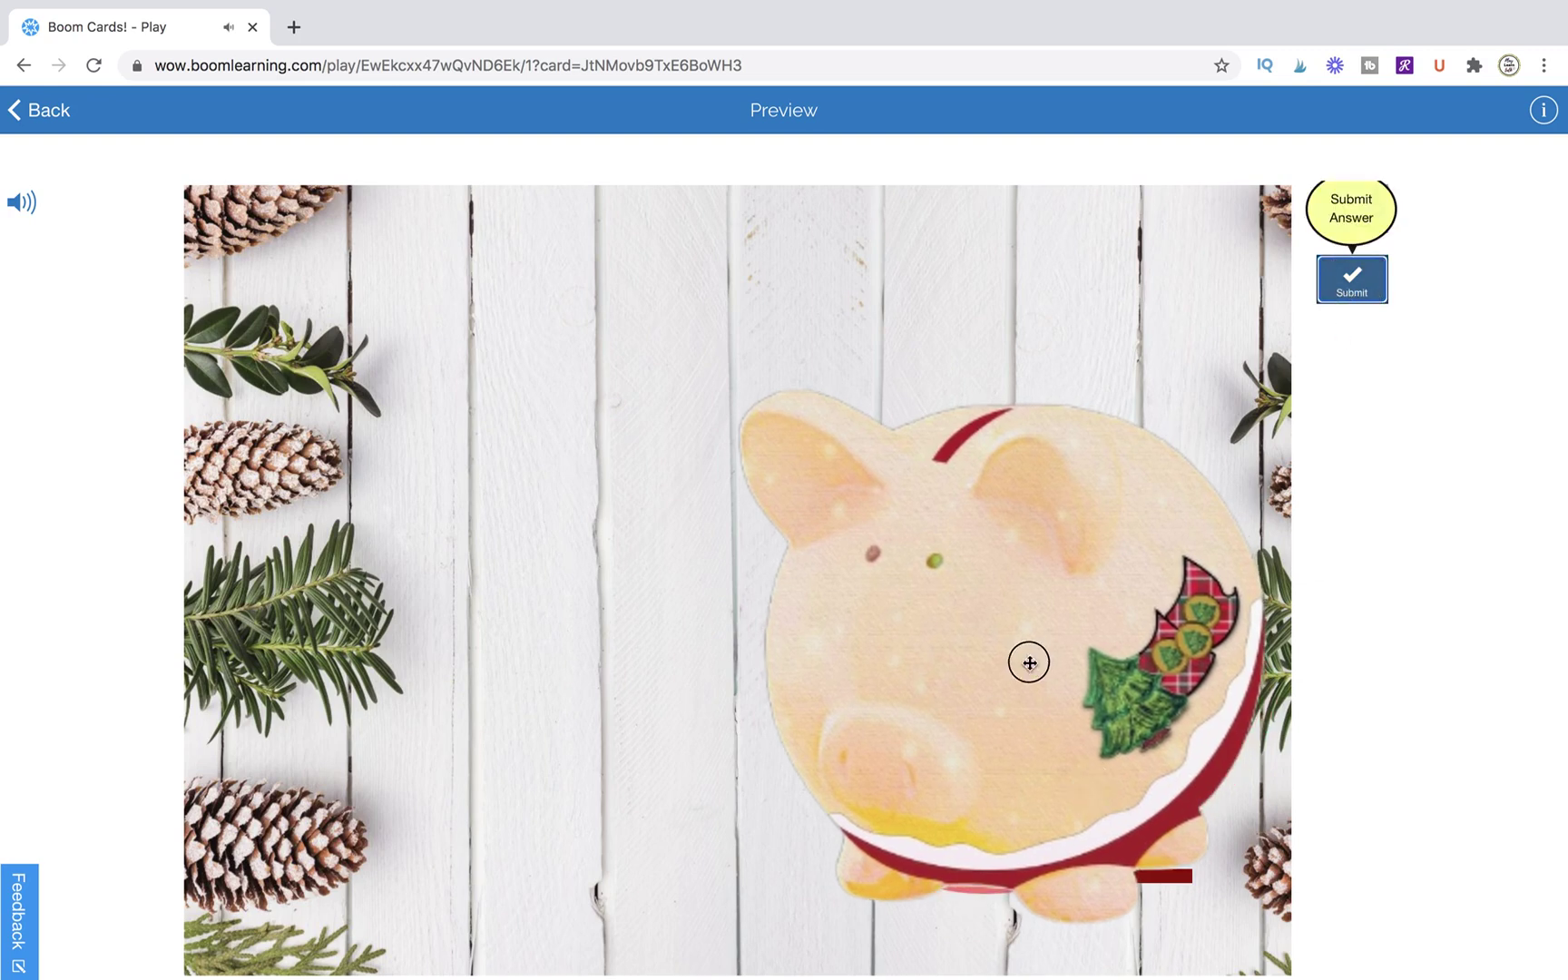
{"action": "left_click_drag", "start_coordinate": [1029, 662], "coordinate": [1028, 458]}
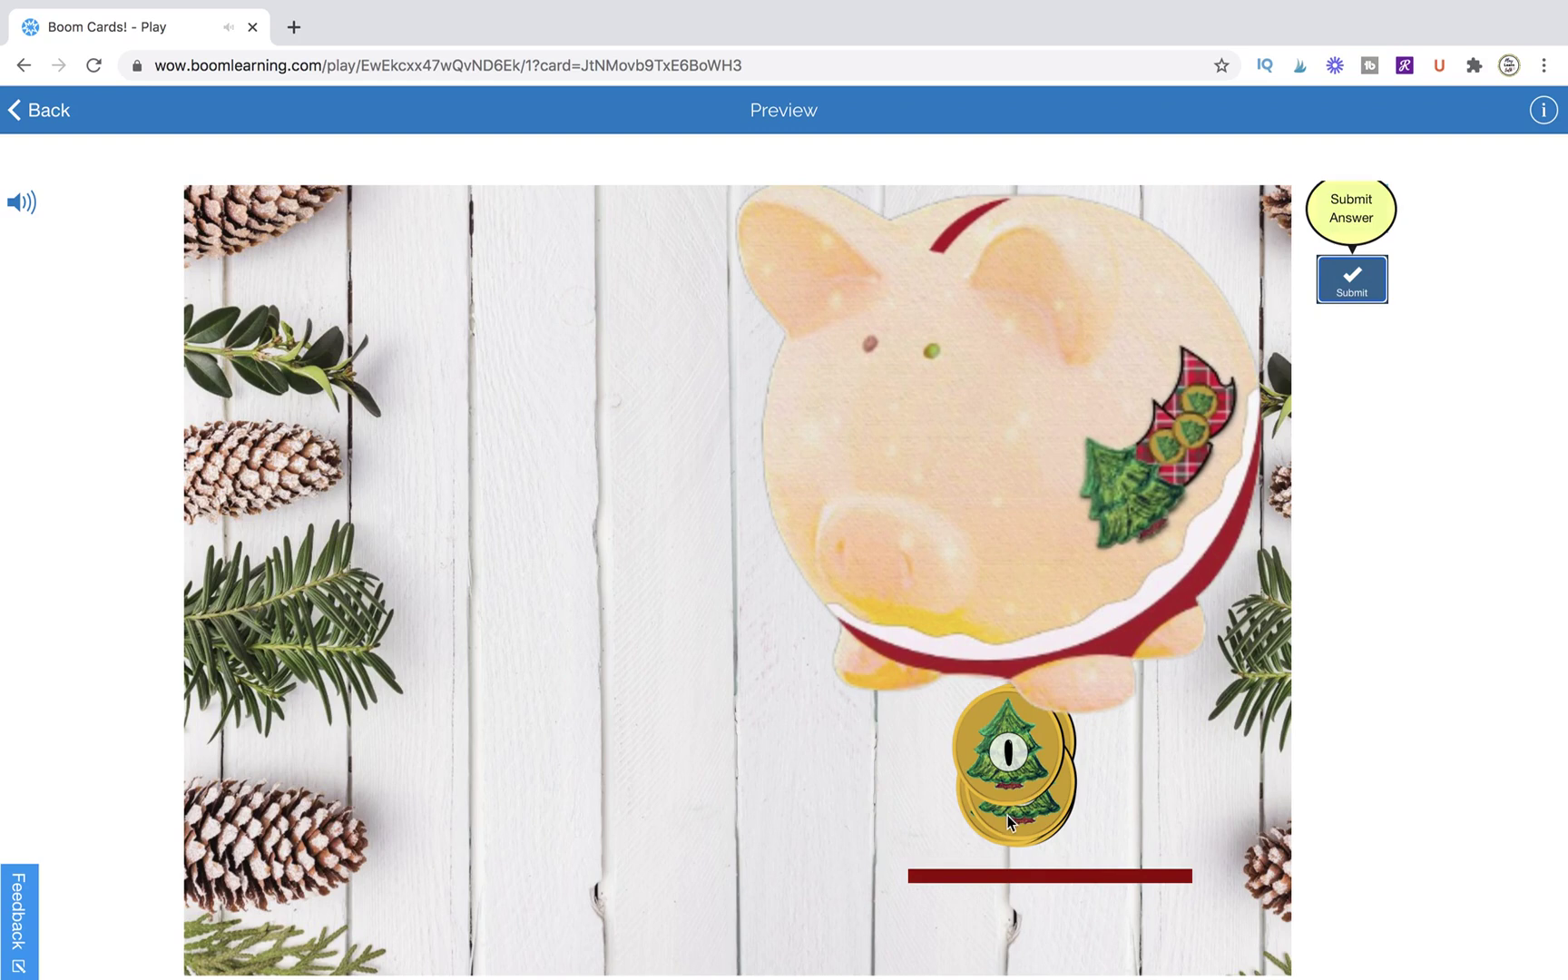
{"action": "left_click_drag", "start_coordinate": [1009, 842], "coordinate": [250, 946]}
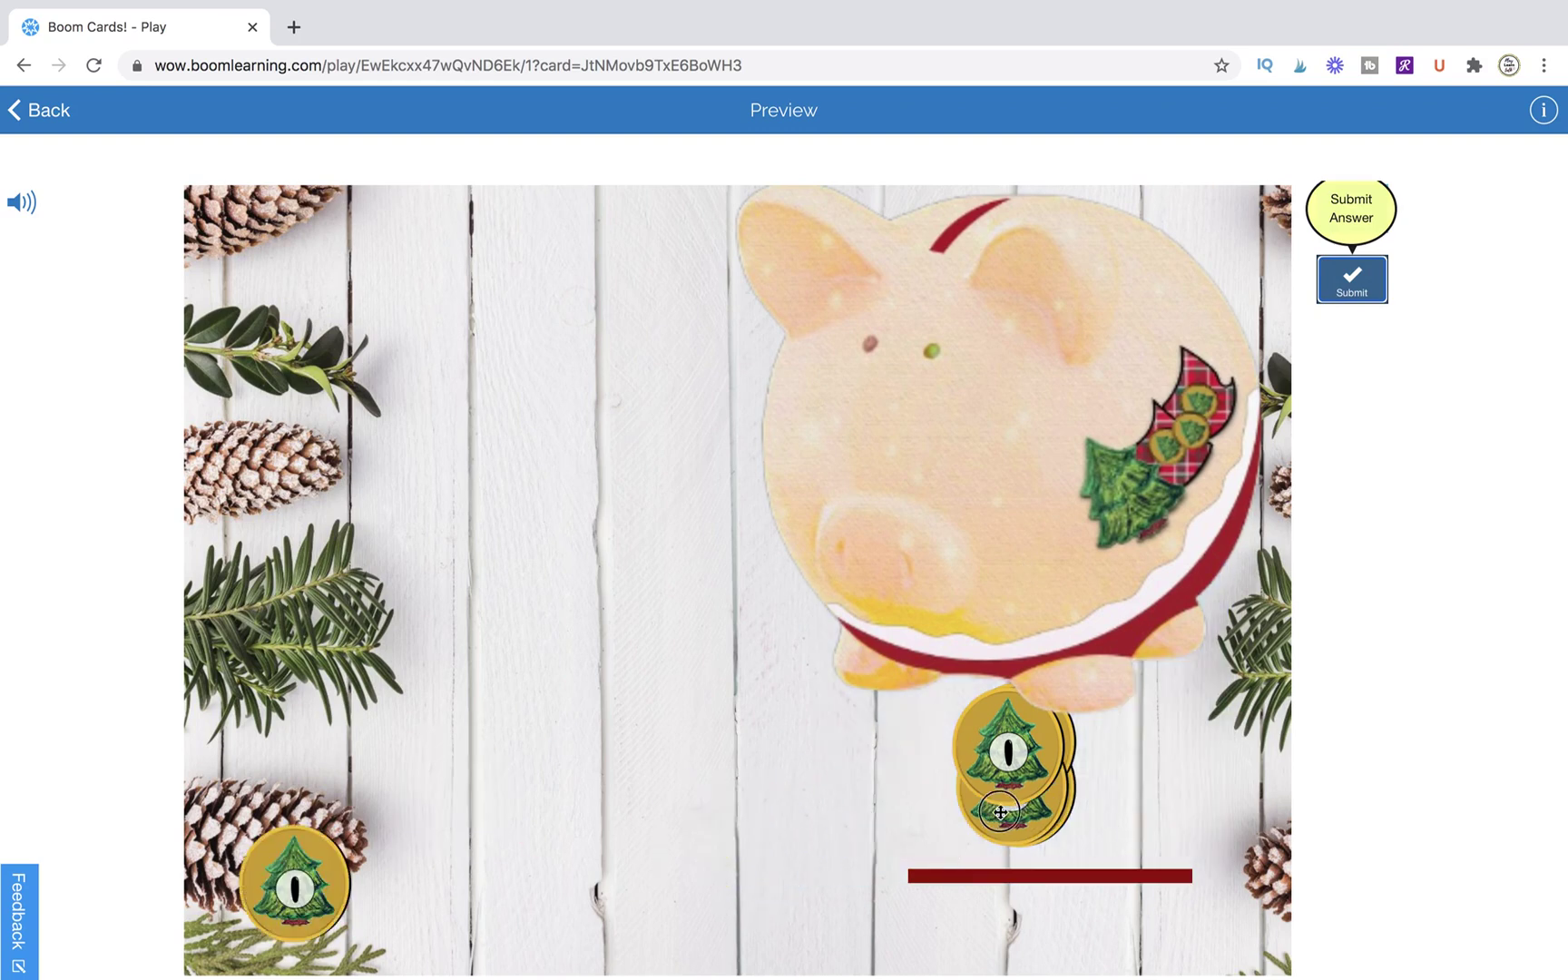
{"action": "left_click_drag", "start_coordinate": [999, 812], "coordinate": [648, 828]}
{"action": "left_click_drag", "start_coordinate": [1167, 513], "coordinate": [1188, 744]}
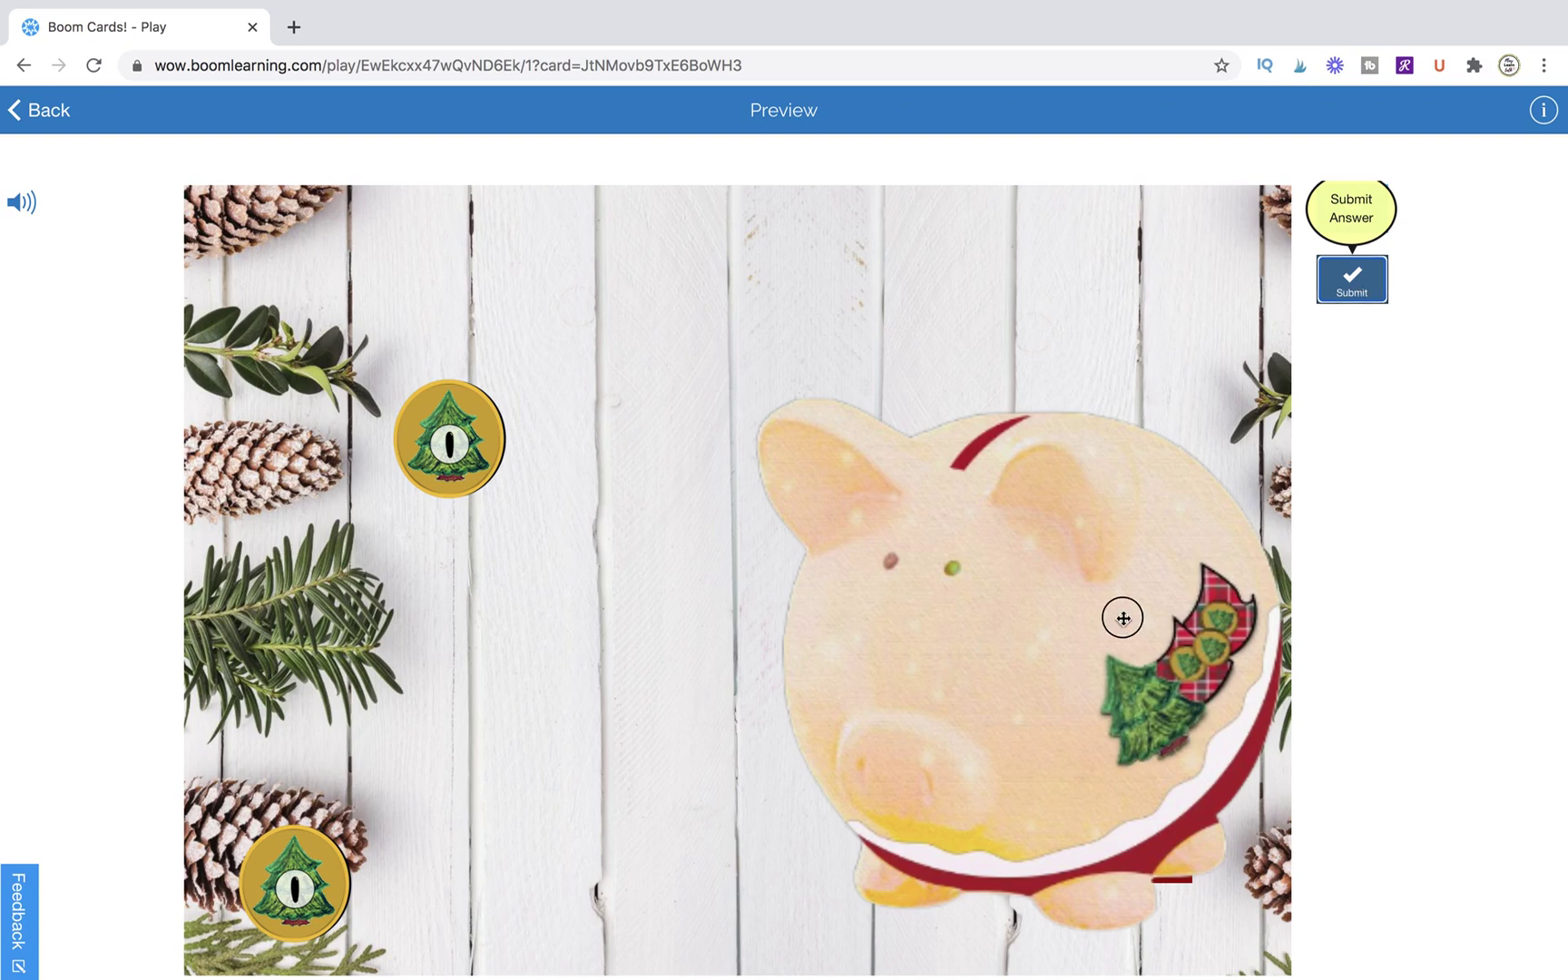
{"action": "mouse_move", "coordinate": [1120, 616]}
{"action": "left_mouse_down"}
{"action": "mouse_move", "coordinate": [1119, 438]}
{"action": "mouse_move", "coordinate": [1113, 613]}
{"action": "left_mouse_up"}
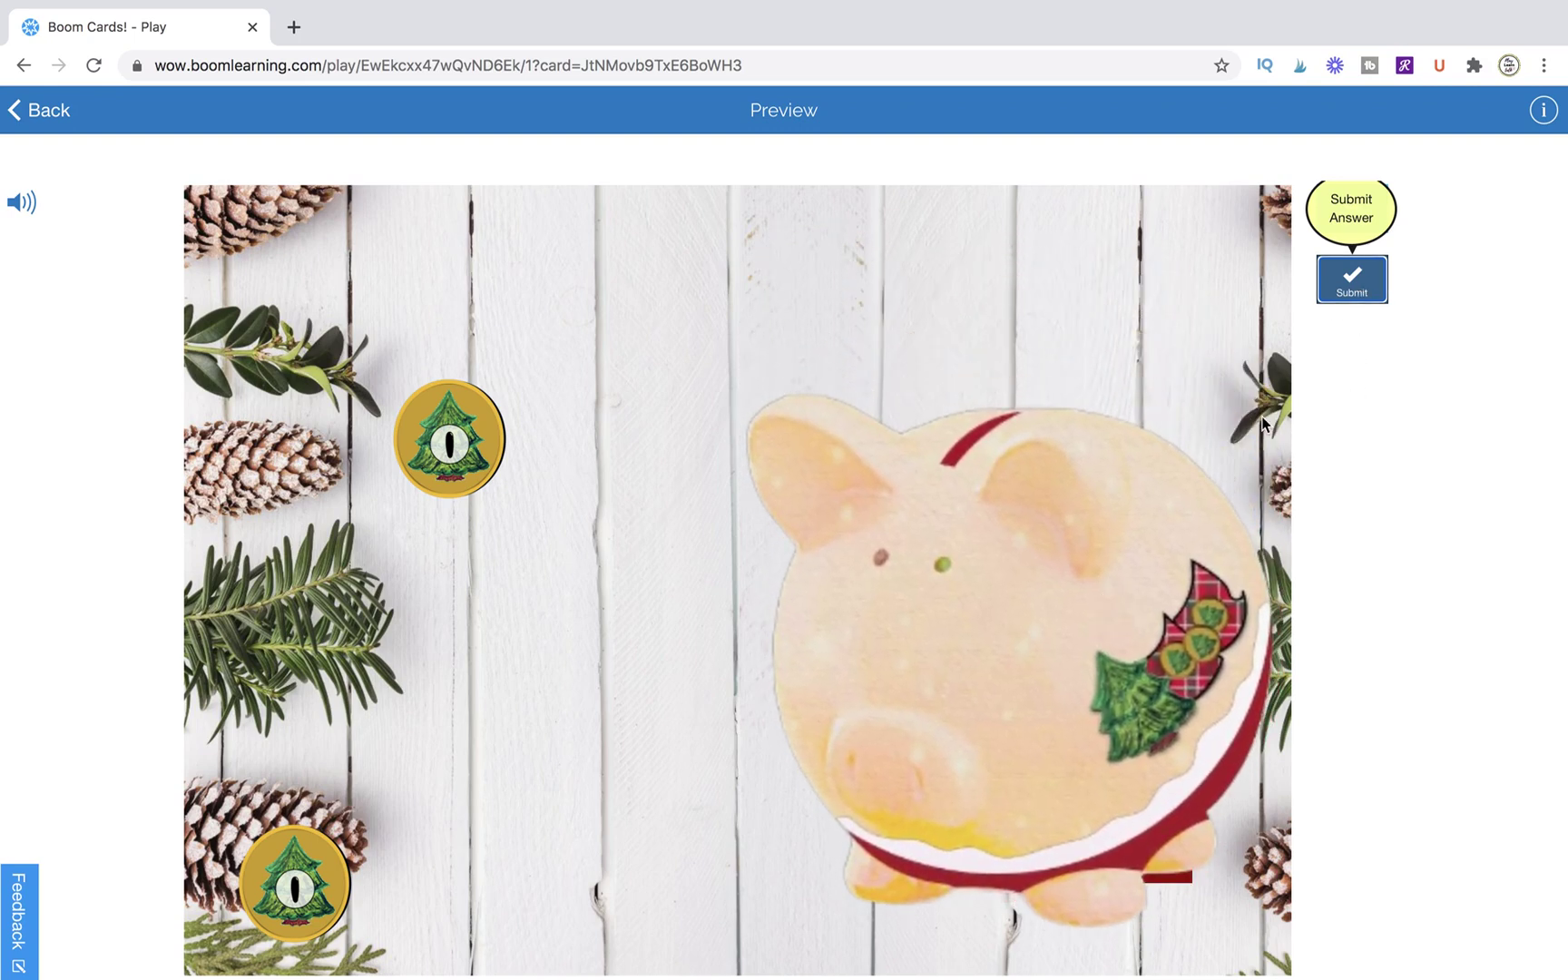
{"action": "left_click", "coordinate": [1366, 296]}
{"action": "left_click", "coordinate": [57, 118]}
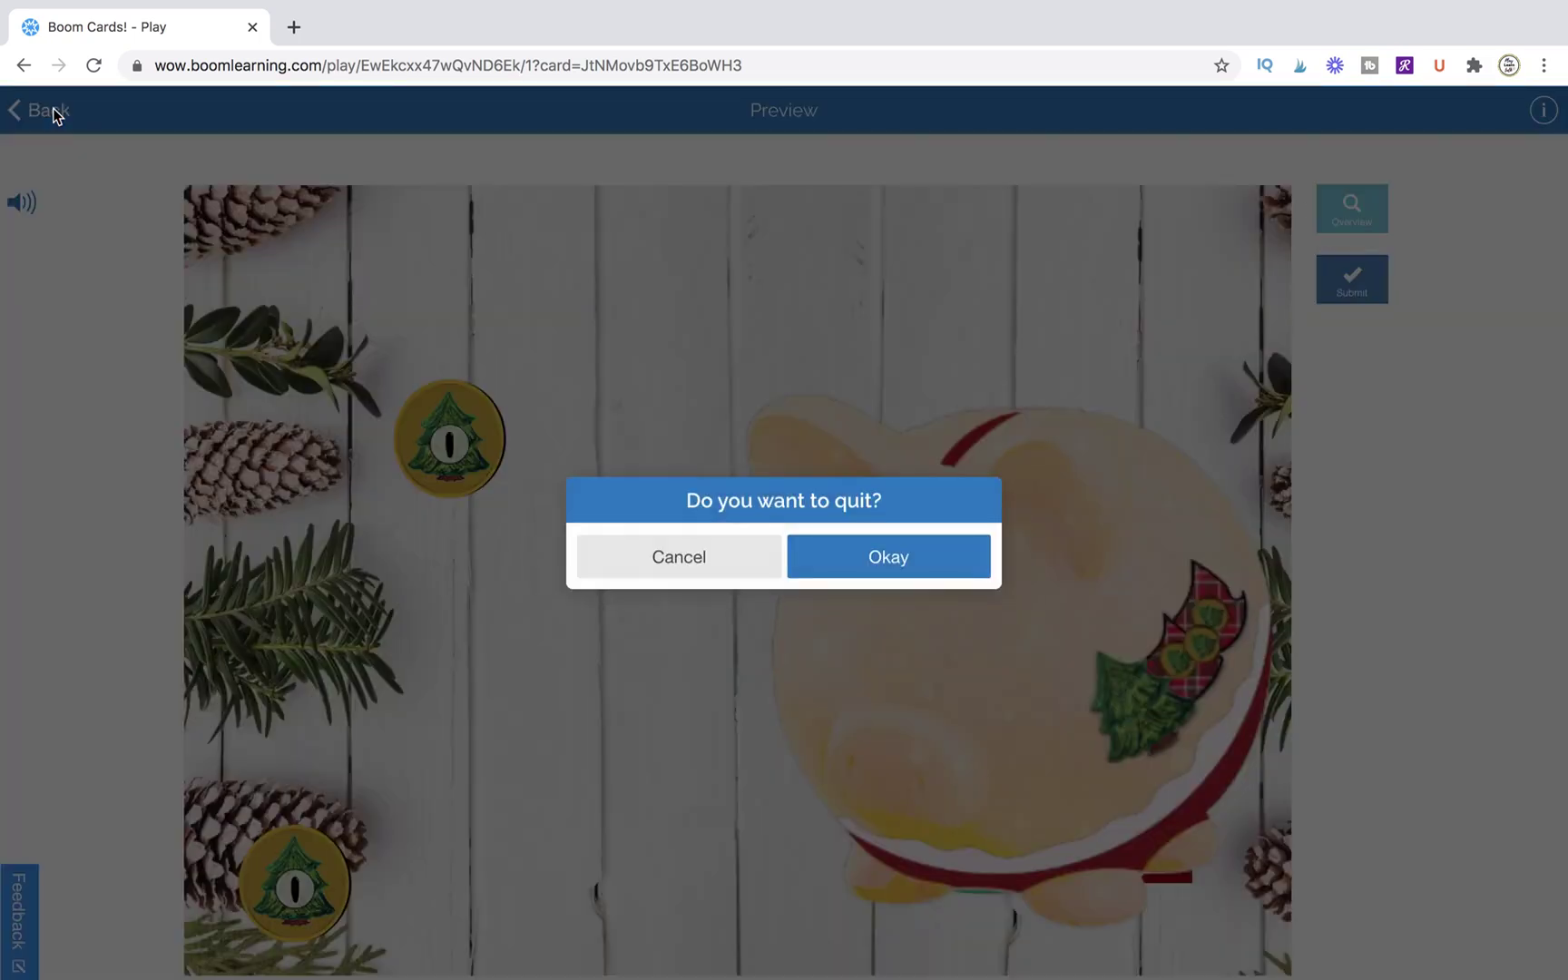
Confirm quitting the preview and return to card 21, opening and closing deck Details.
{"action": "key", "text": "Return"}
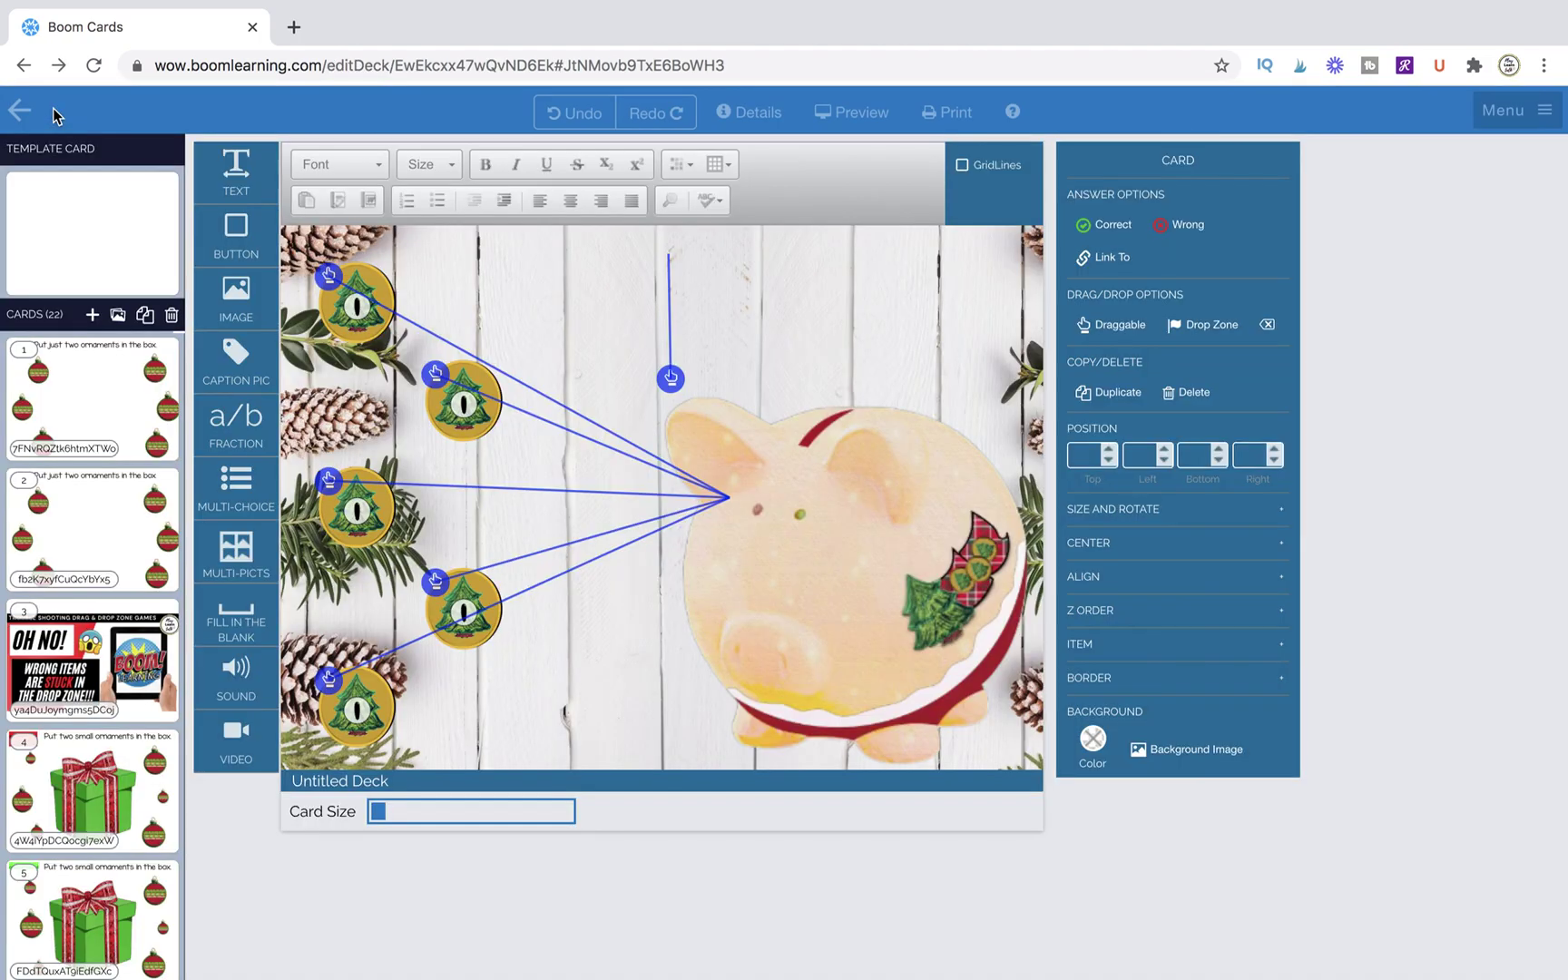
{"action": "scroll", "coordinate": [118, 692], "scroll_direction": "down", "scroll_amount": 6}
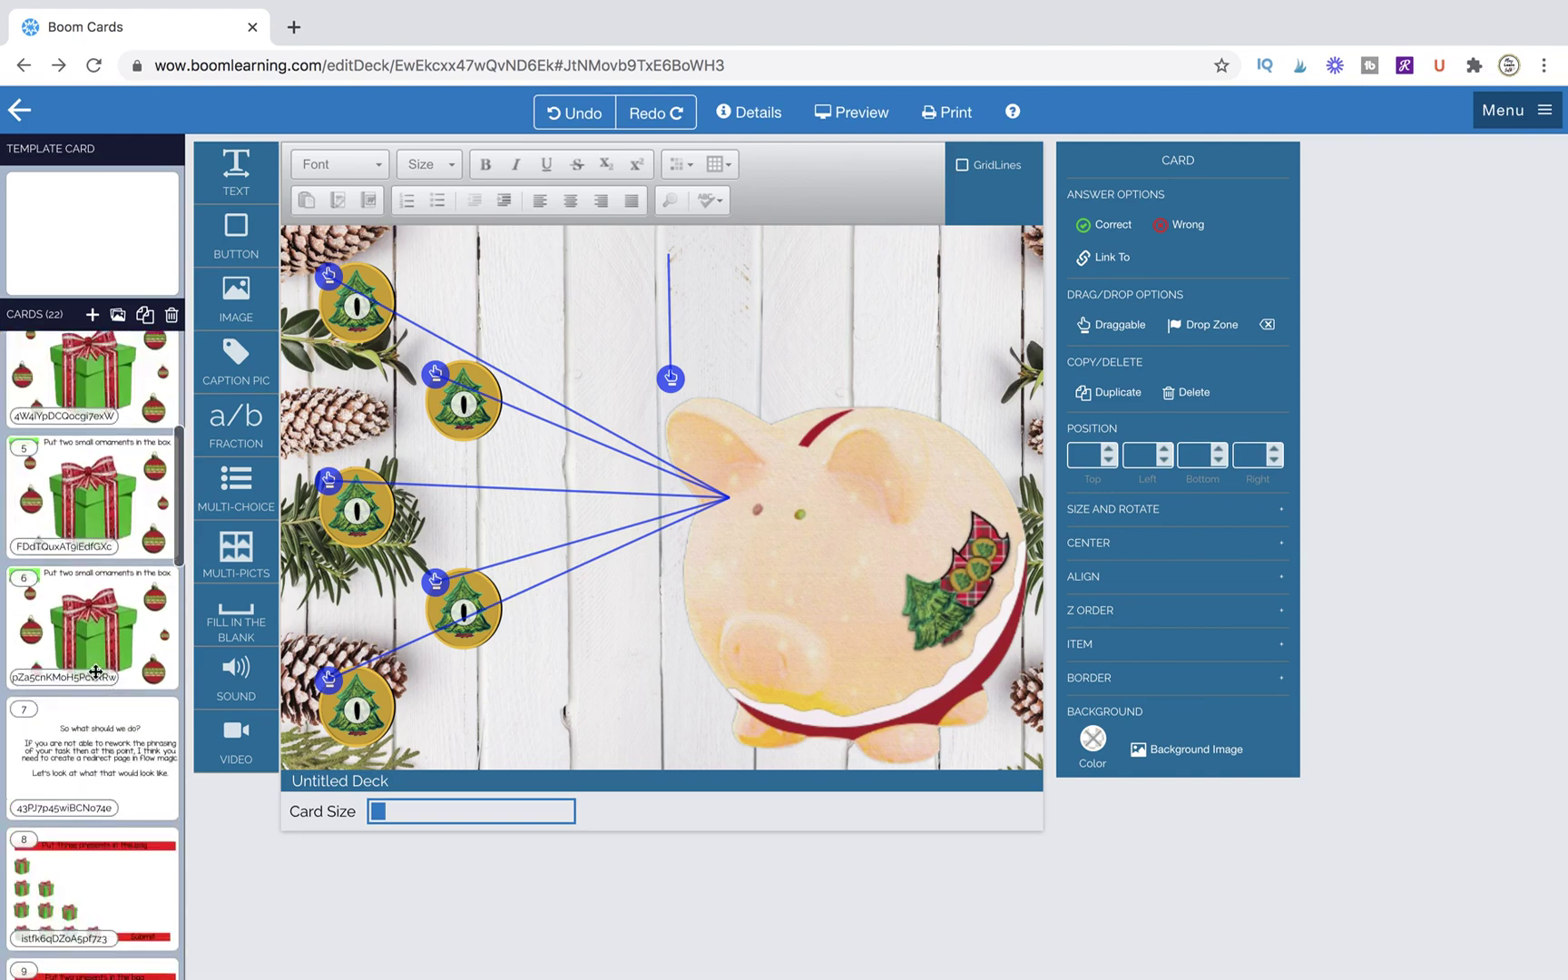
{"action": "scroll", "coordinate": [106, 833], "scroll_direction": "down", "scroll_amount": 15}
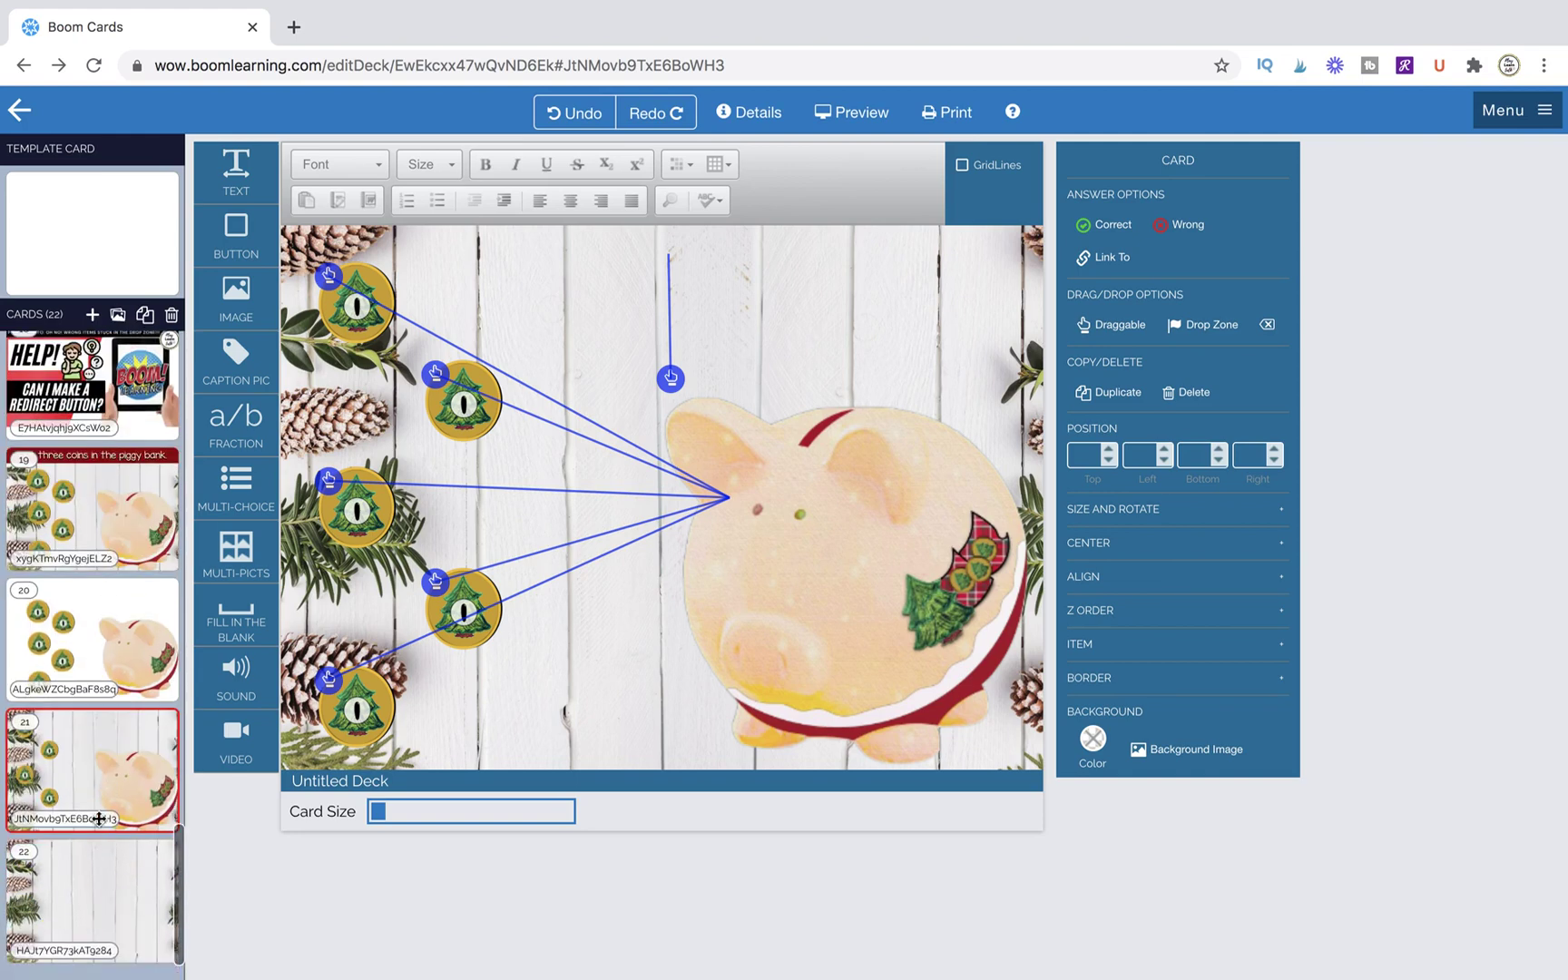
{"action": "left_click", "coordinate": [764, 112]}
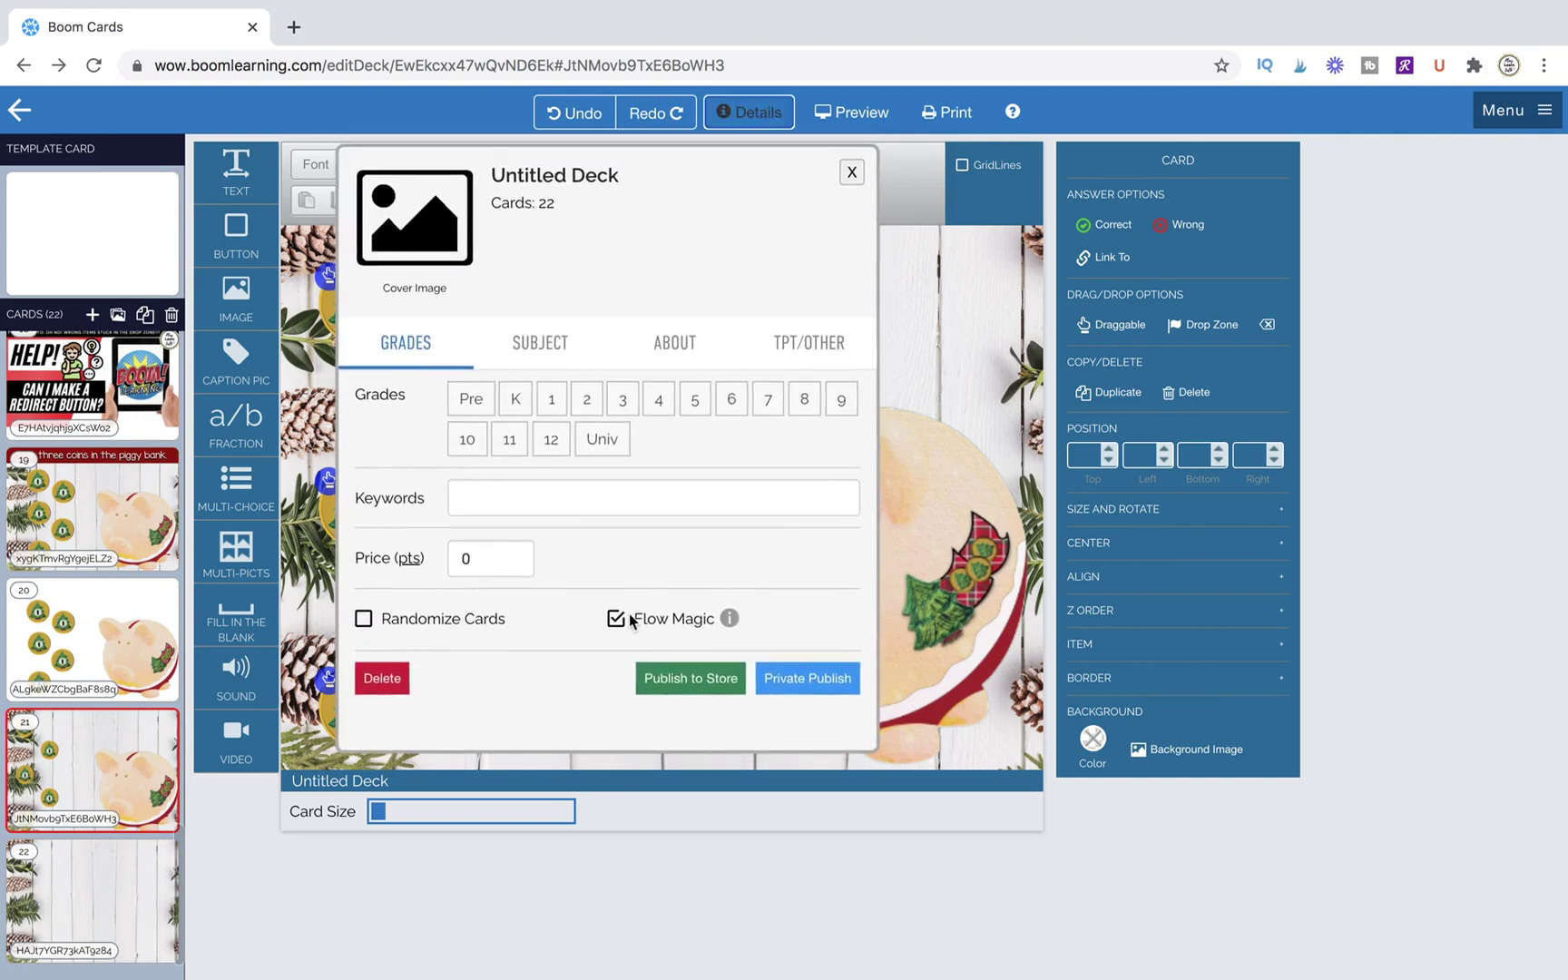
{"action": "left_click", "coordinate": [851, 173]}
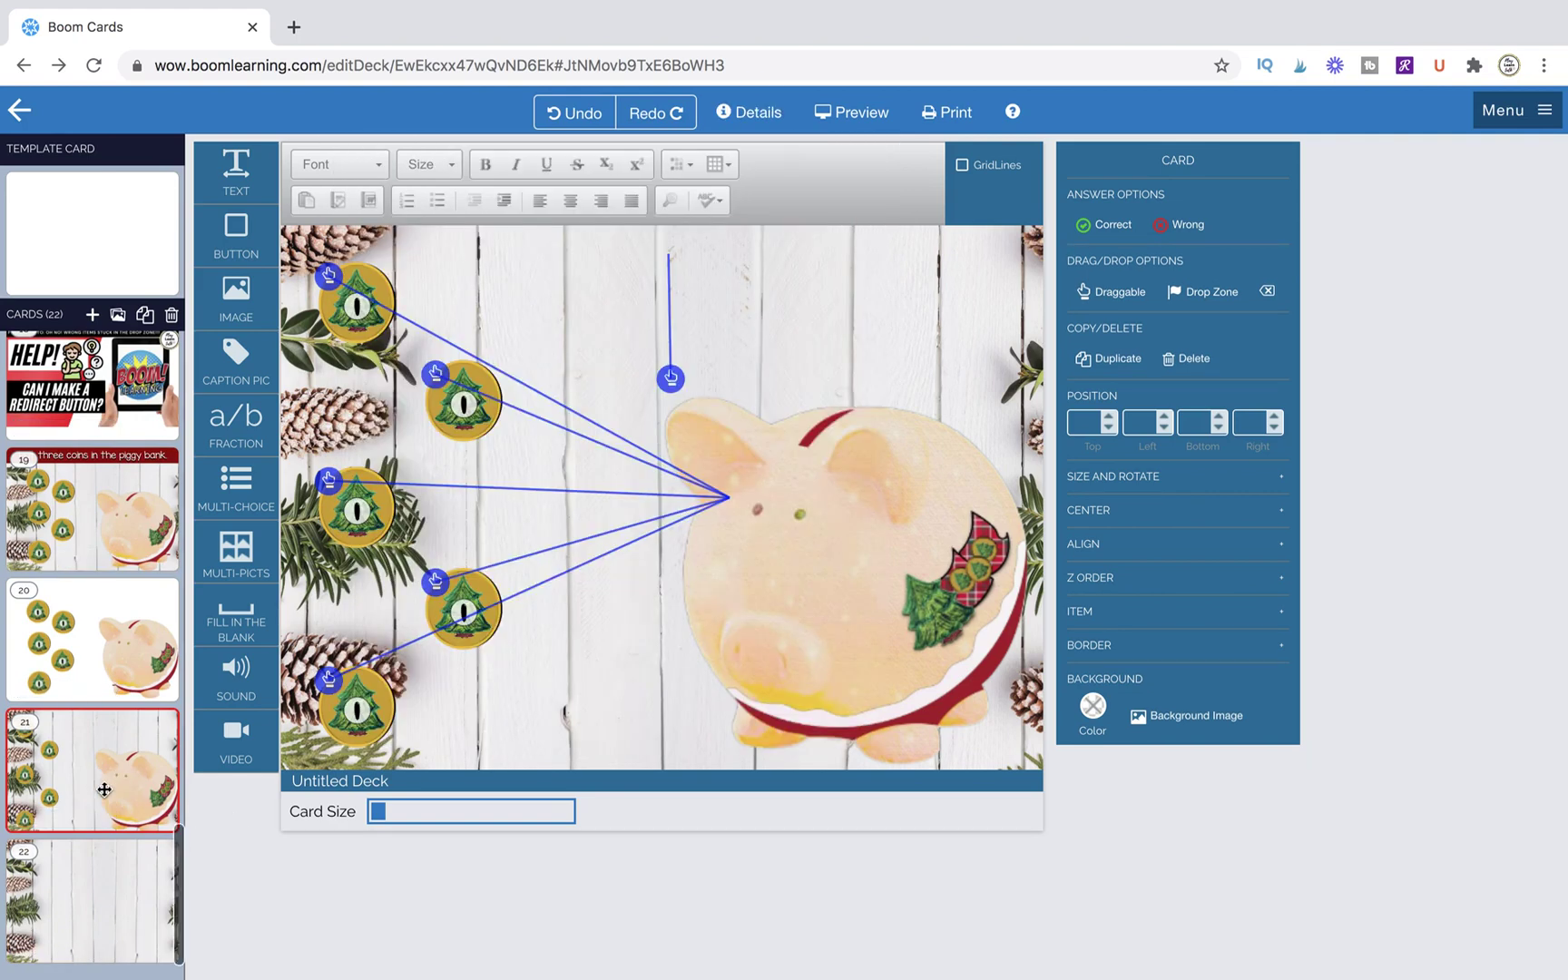
Preview card 21 again, drop three coins into the pig and submit for Correct.
{"action": "left_click", "coordinate": [853, 112]}
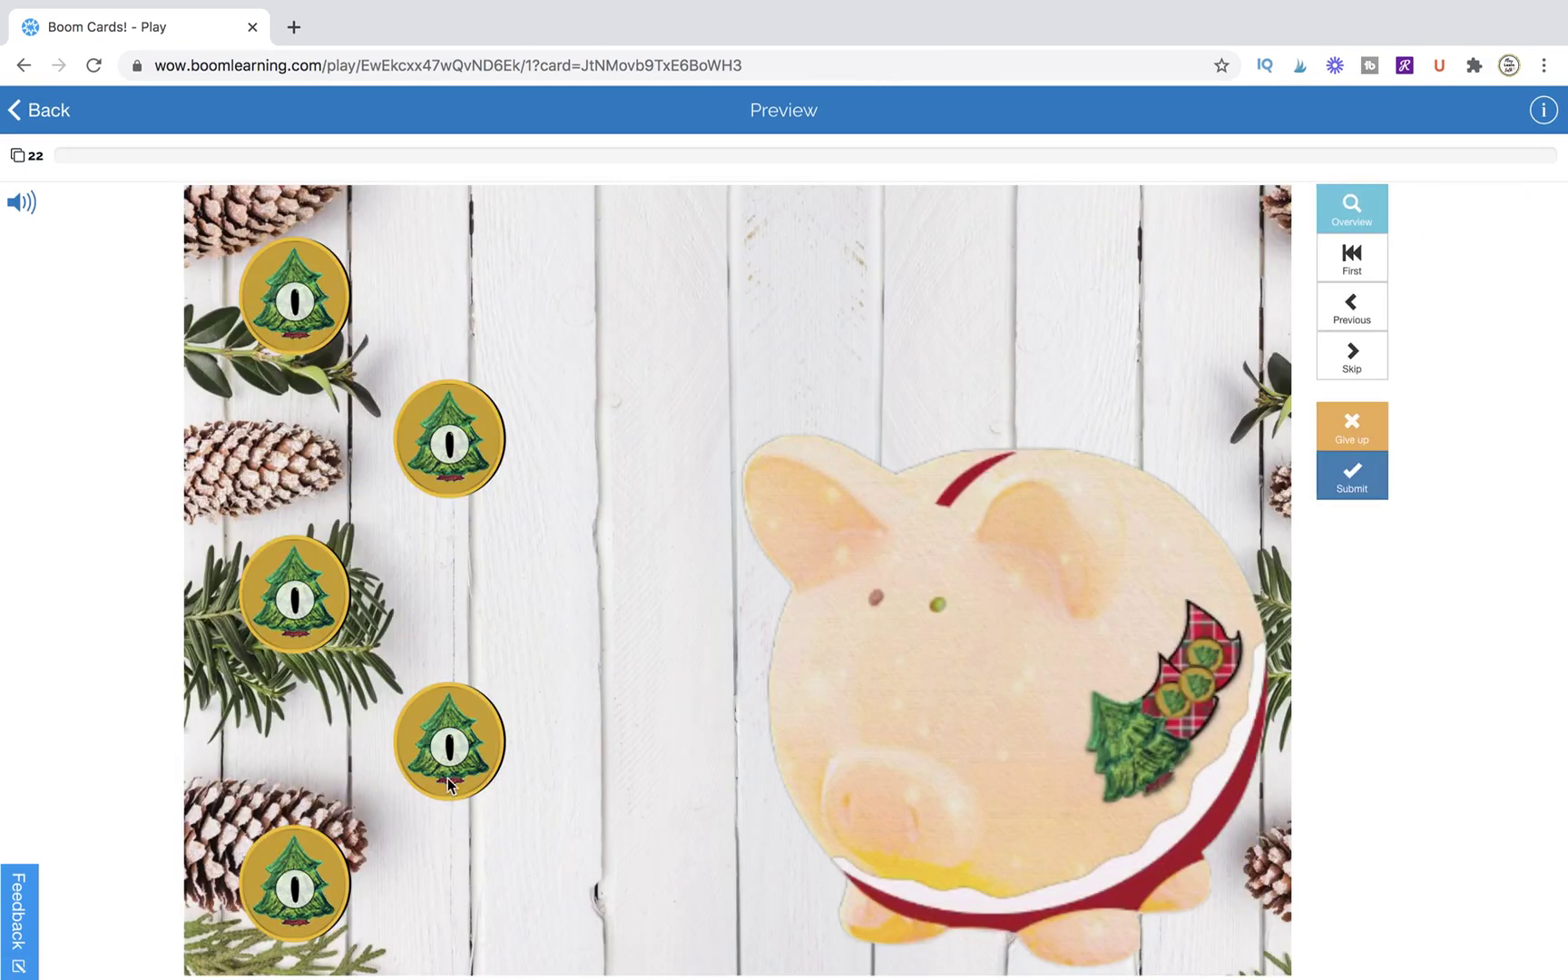
{"action": "left_click_drag", "start_coordinate": [448, 778], "coordinate": [999, 626]}
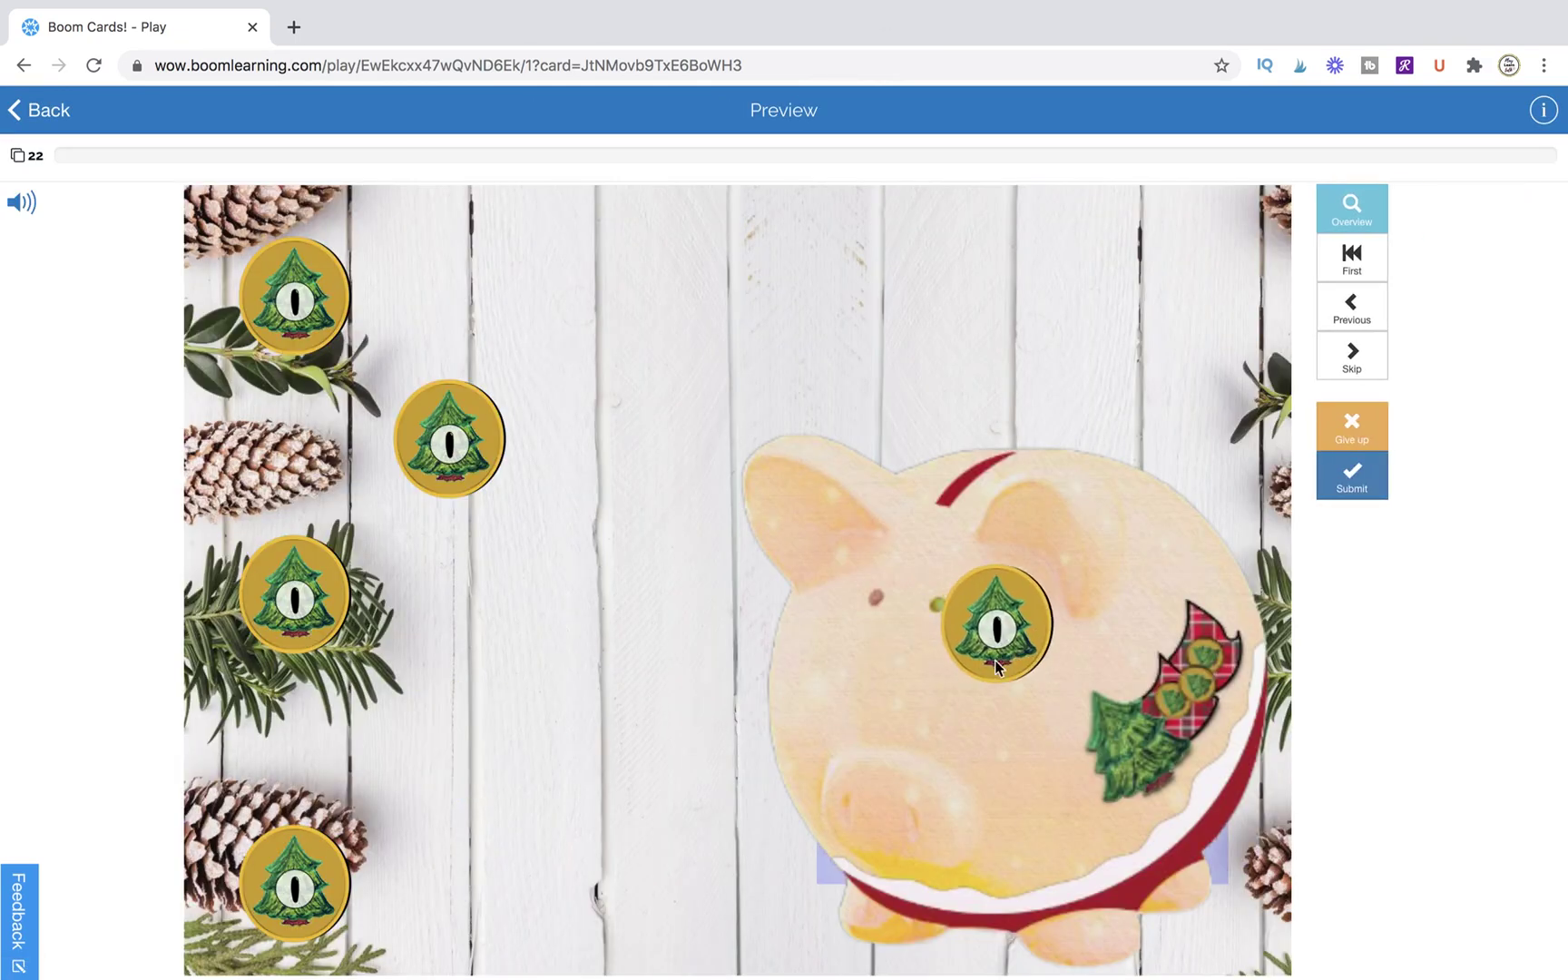
{"action": "left_click_drag", "start_coordinate": [295, 882], "coordinate": [905, 729]}
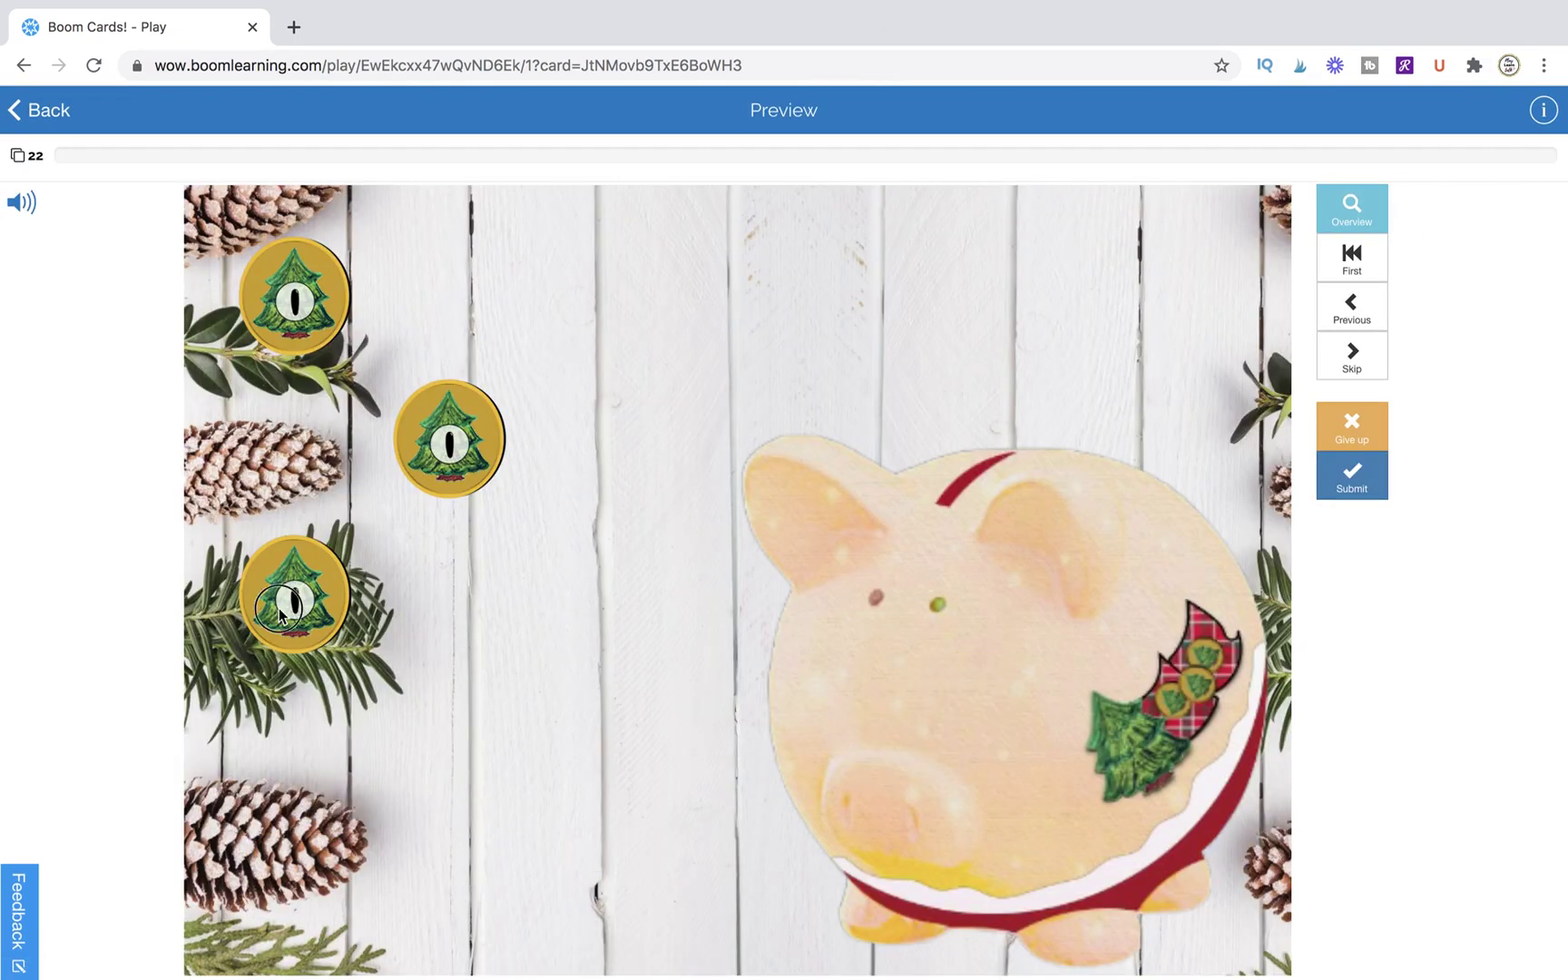
{"action": "left_click_drag", "start_coordinate": [299, 599], "coordinate": [939, 751]}
{"action": "left_click", "coordinate": [1361, 490]}
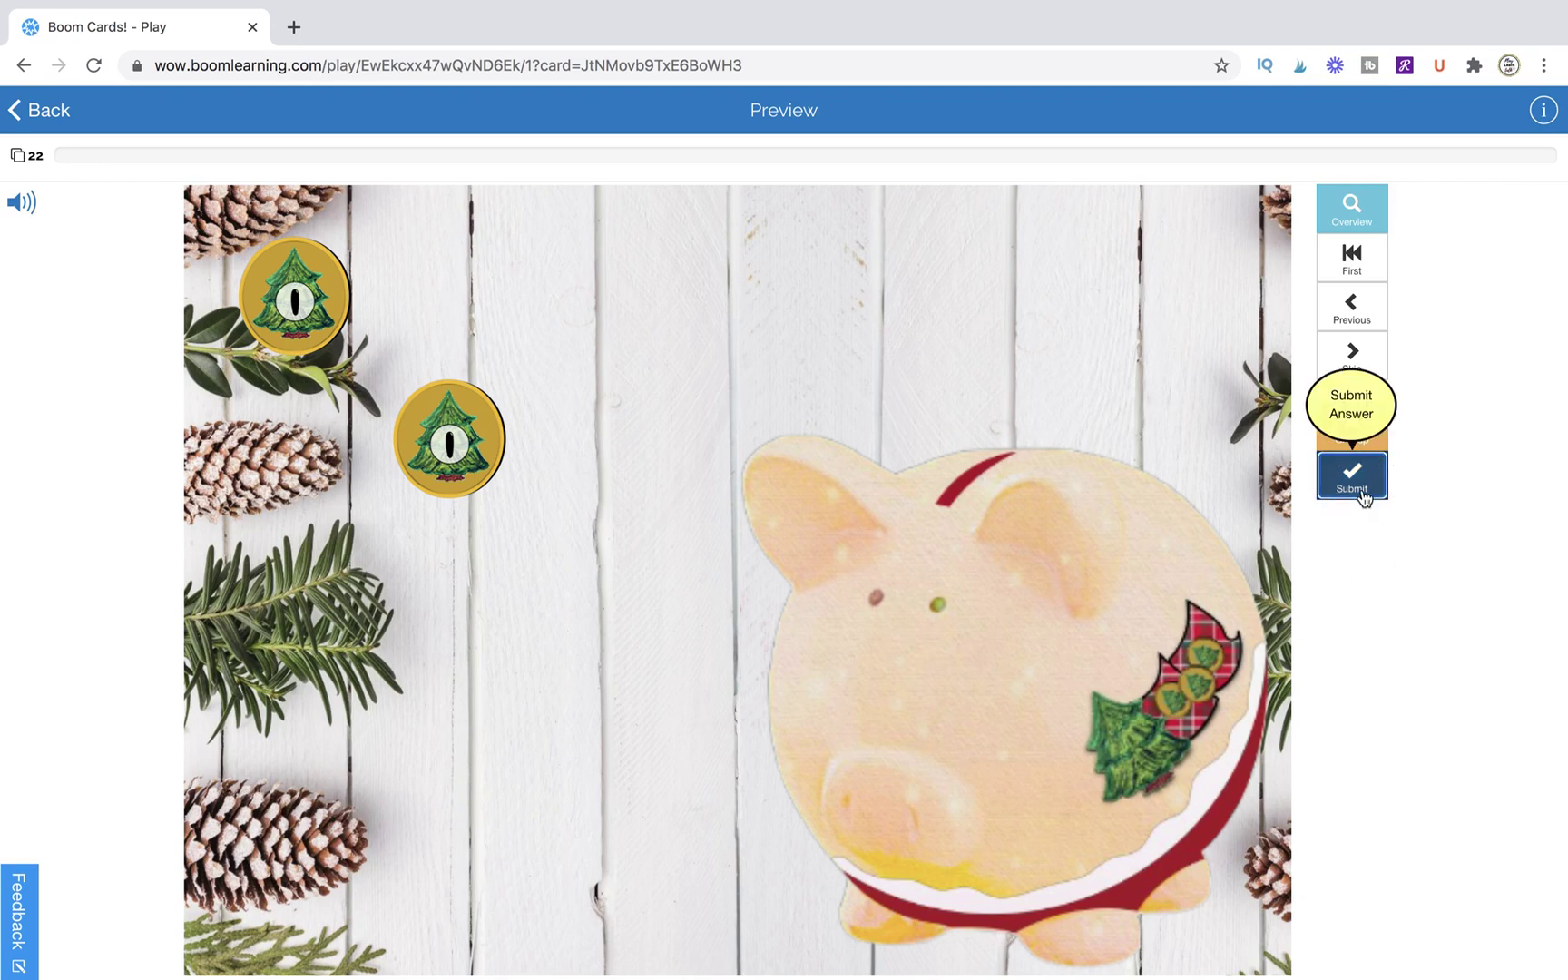